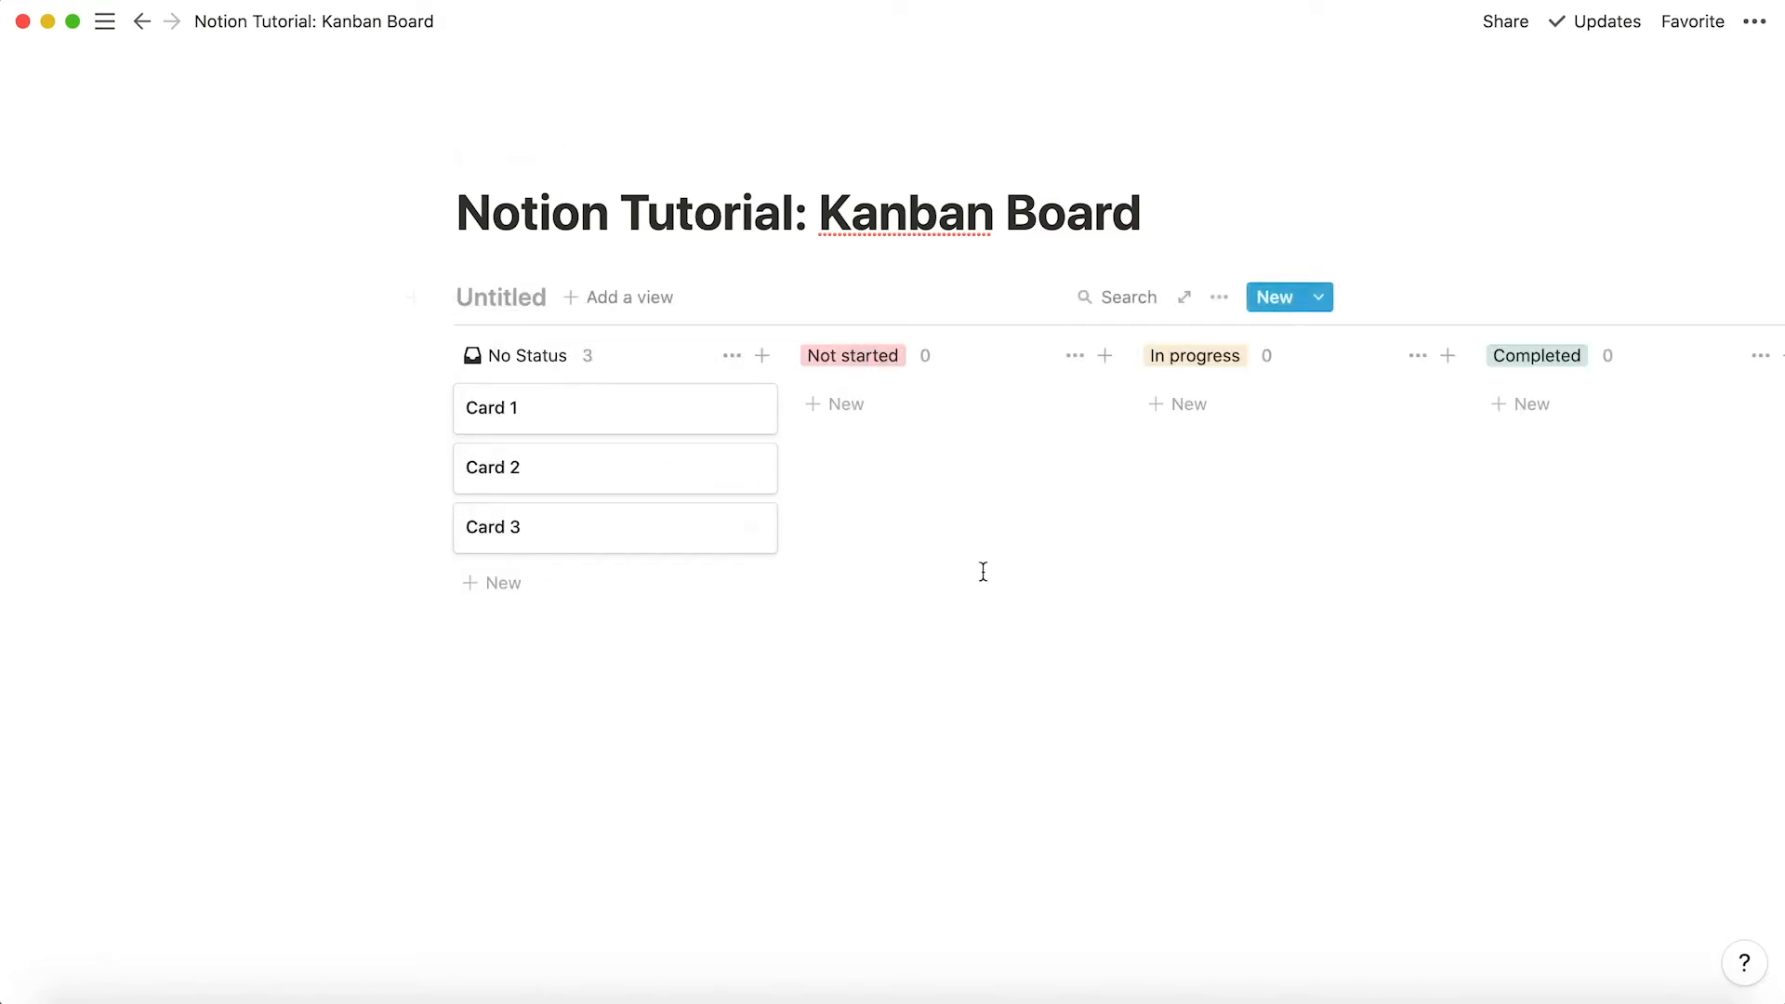
Insert a new full-page board beneath the existing inline board, leave it untitled, and return to the parent page.
click(685, 644)
text(/boar)
click(666, 355)
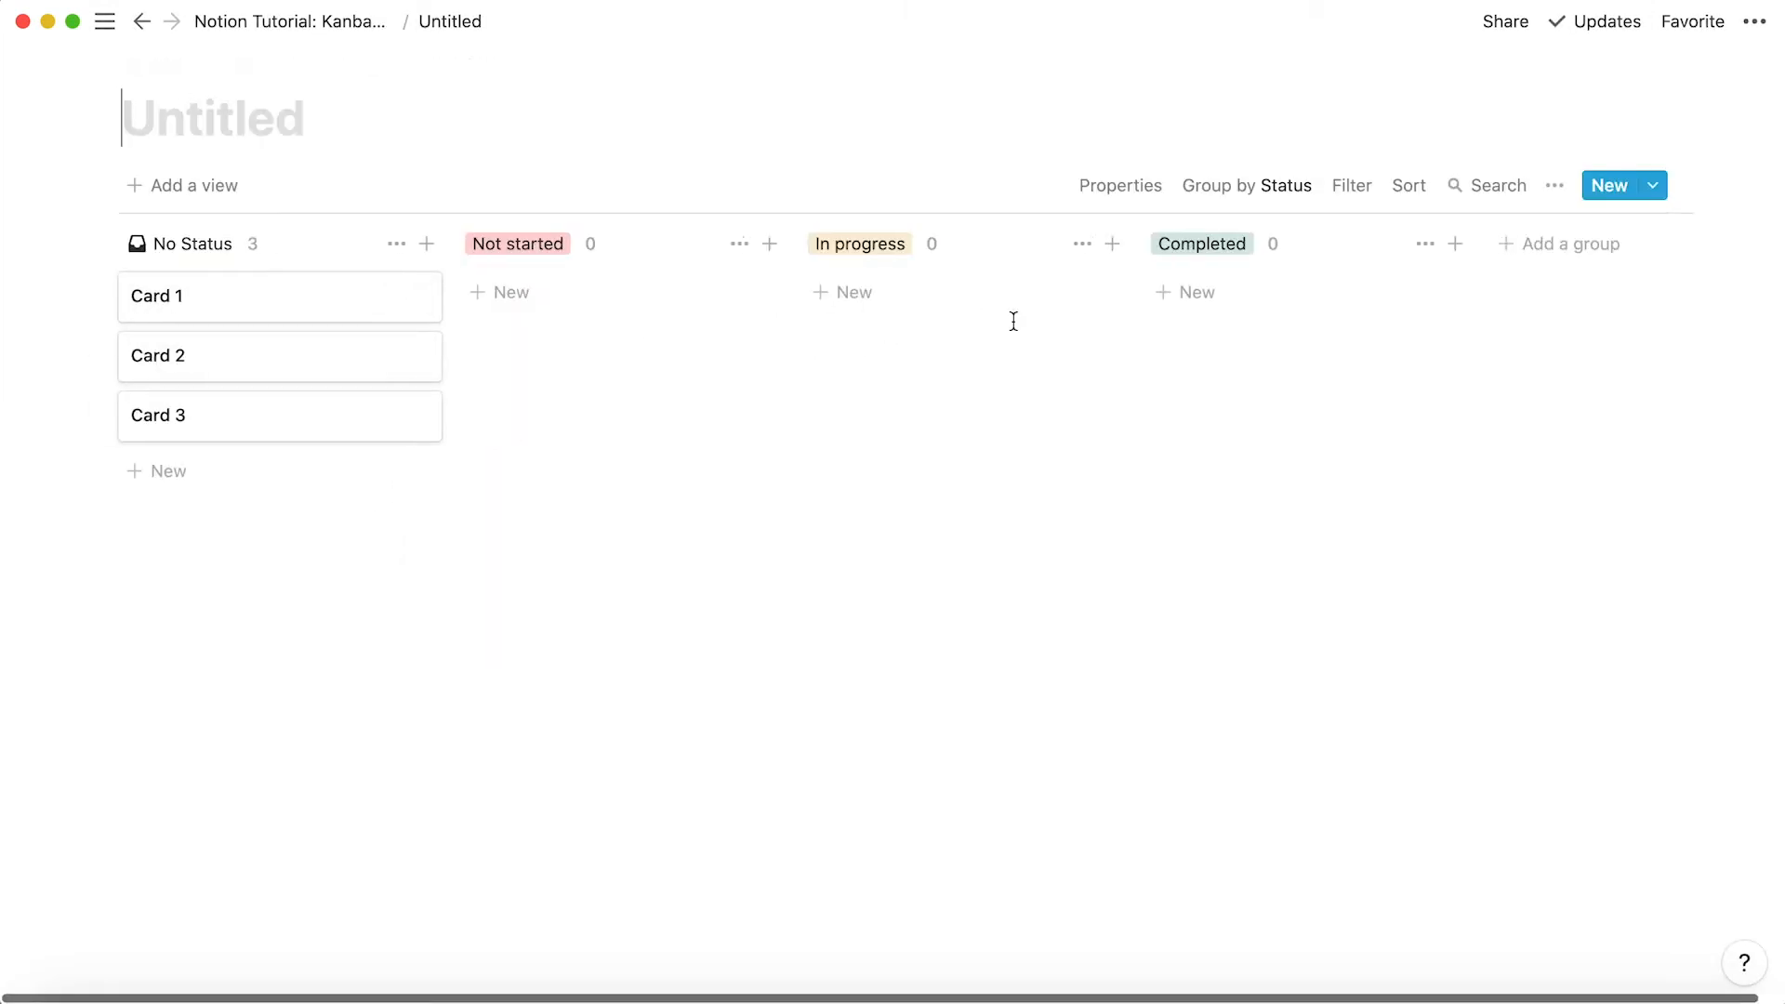
click(307, 22)
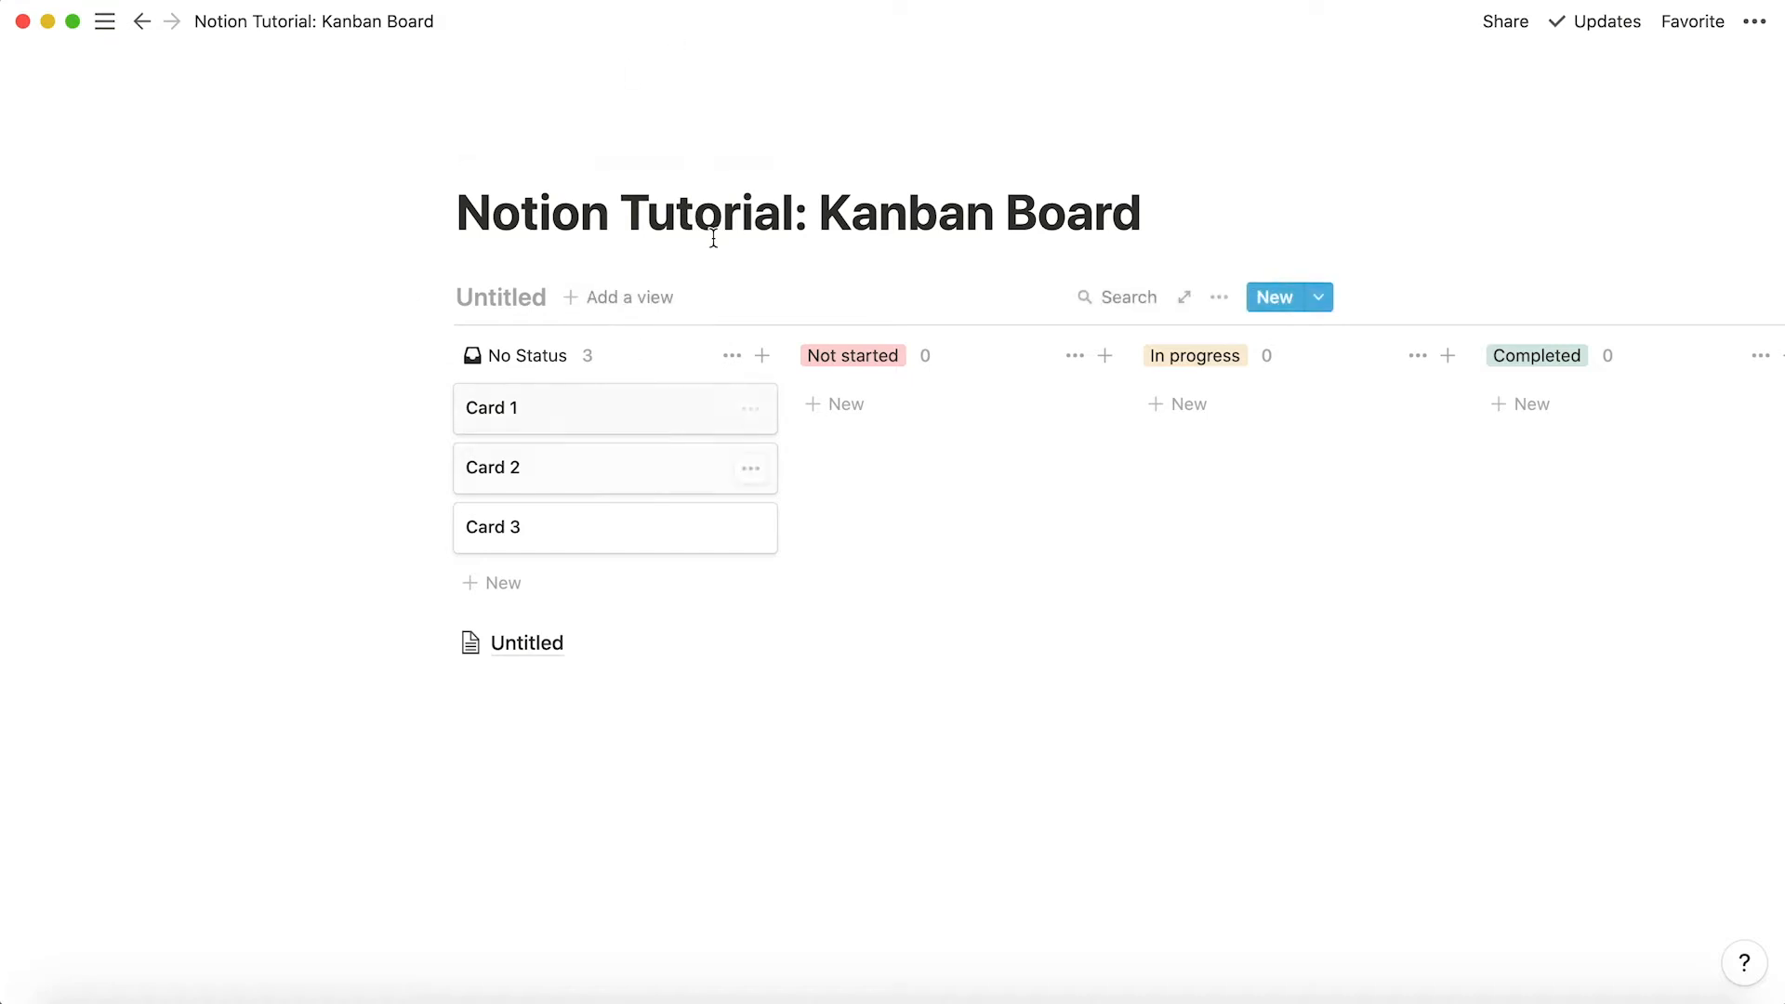
Open Card 1 to view its properties and page body, and return to the board.
click(664, 424)
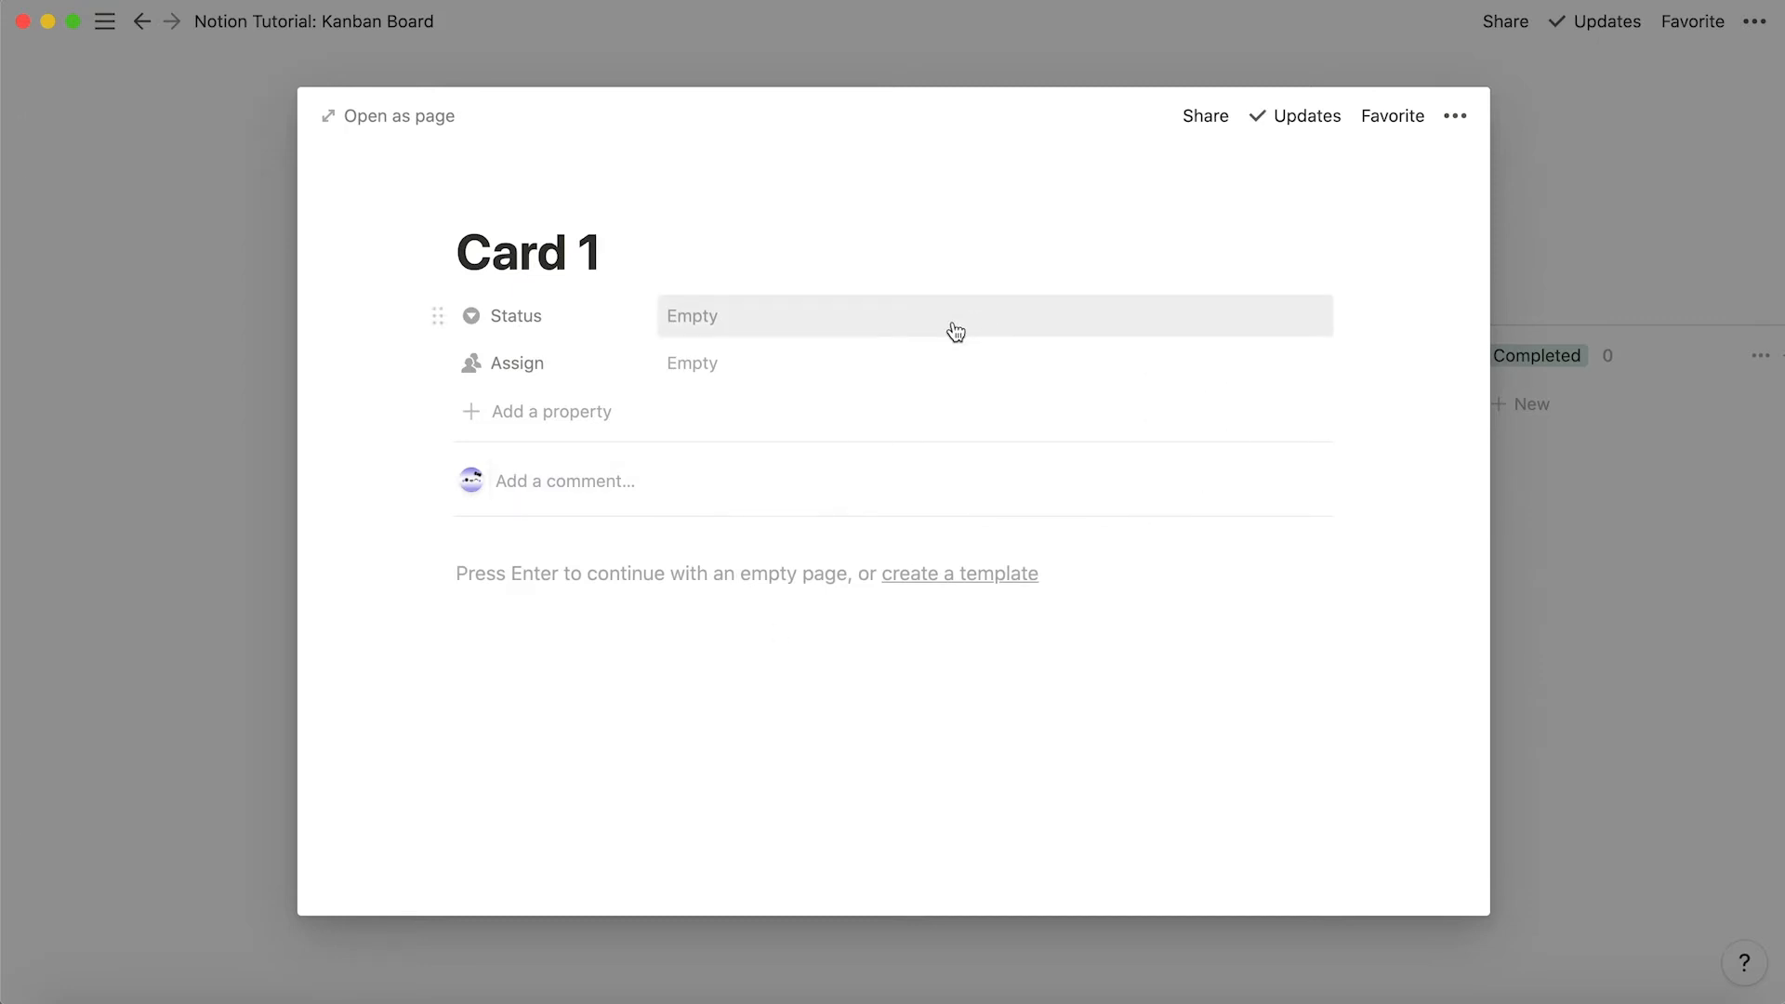
key(Return)
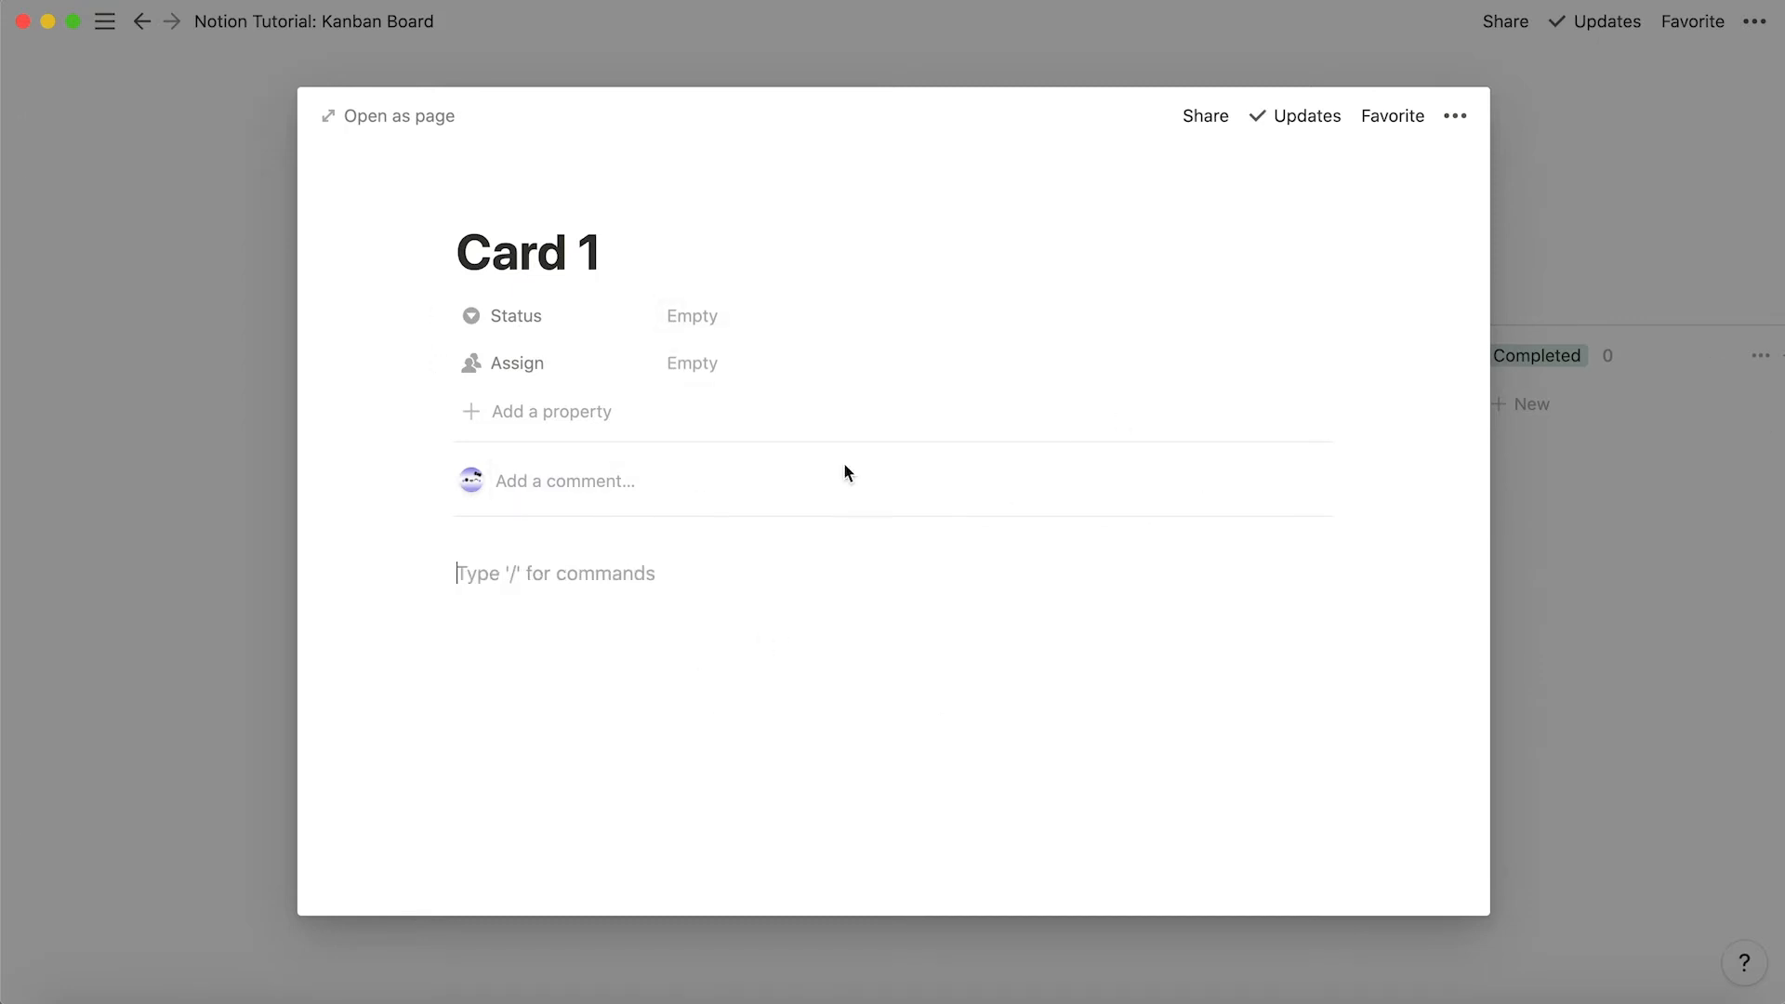
click(1715, 339)
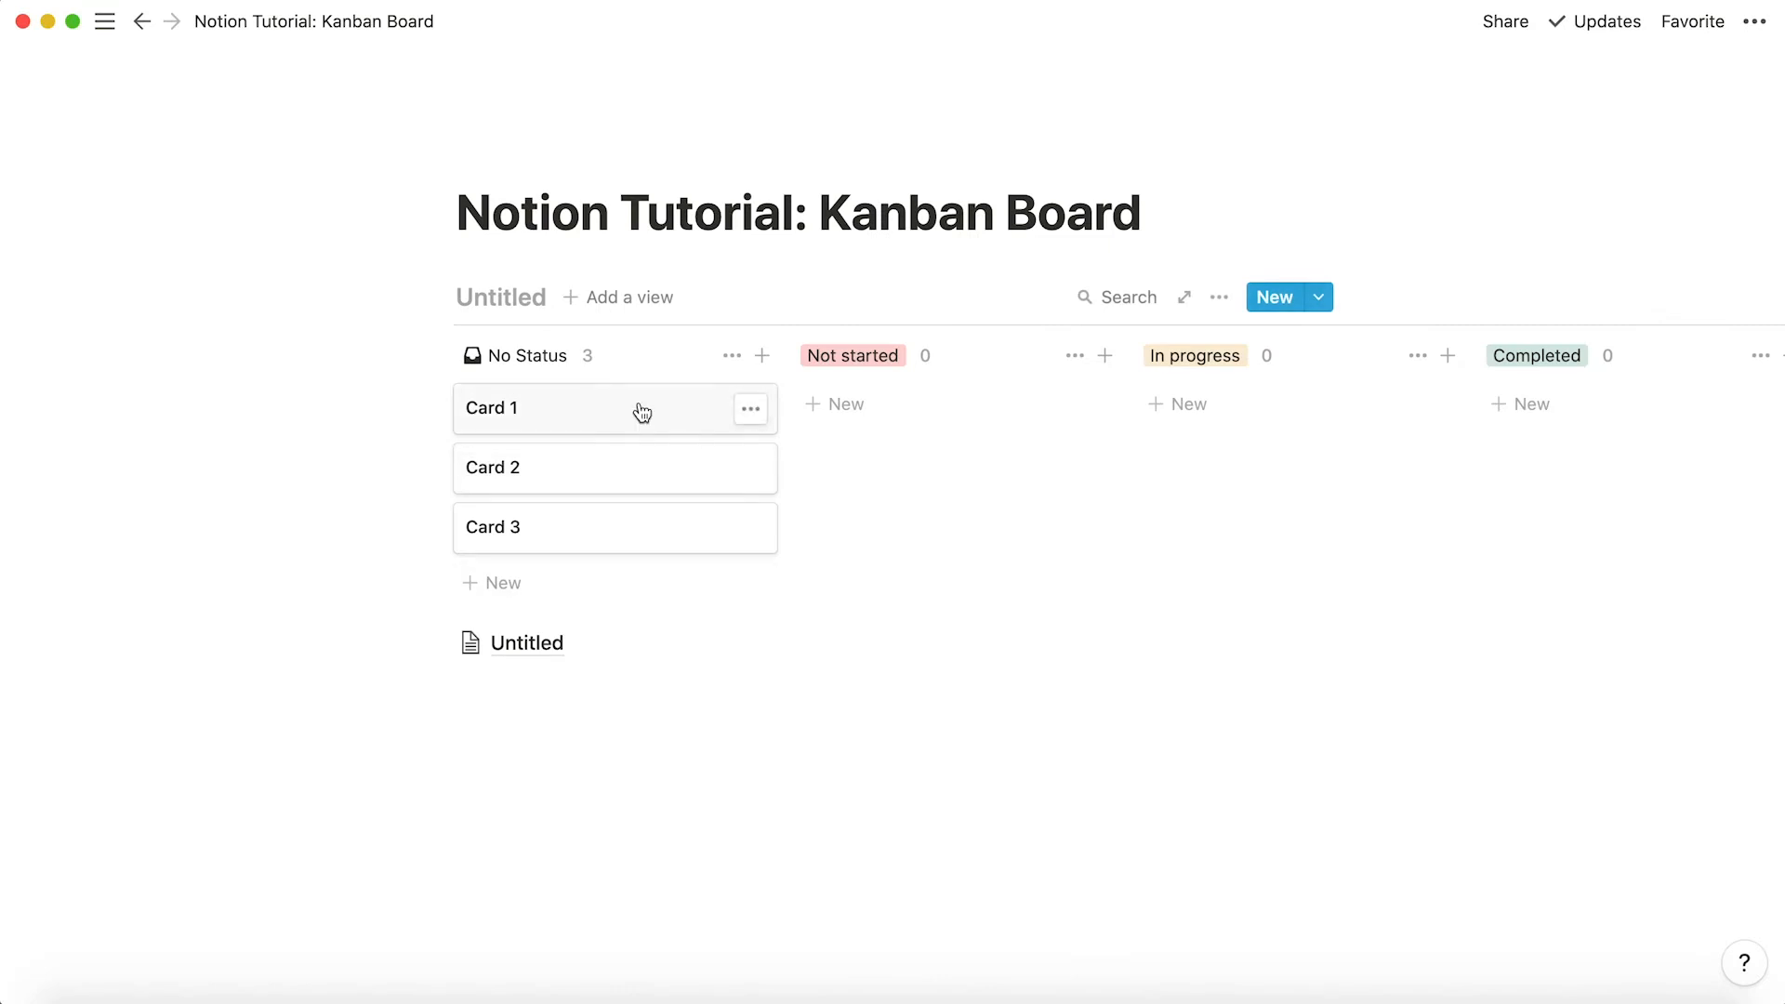
Rename Card 1 as "homework 1".
scroll(1259, 423, right, 5)
scroll(1259, 422, left, 5)
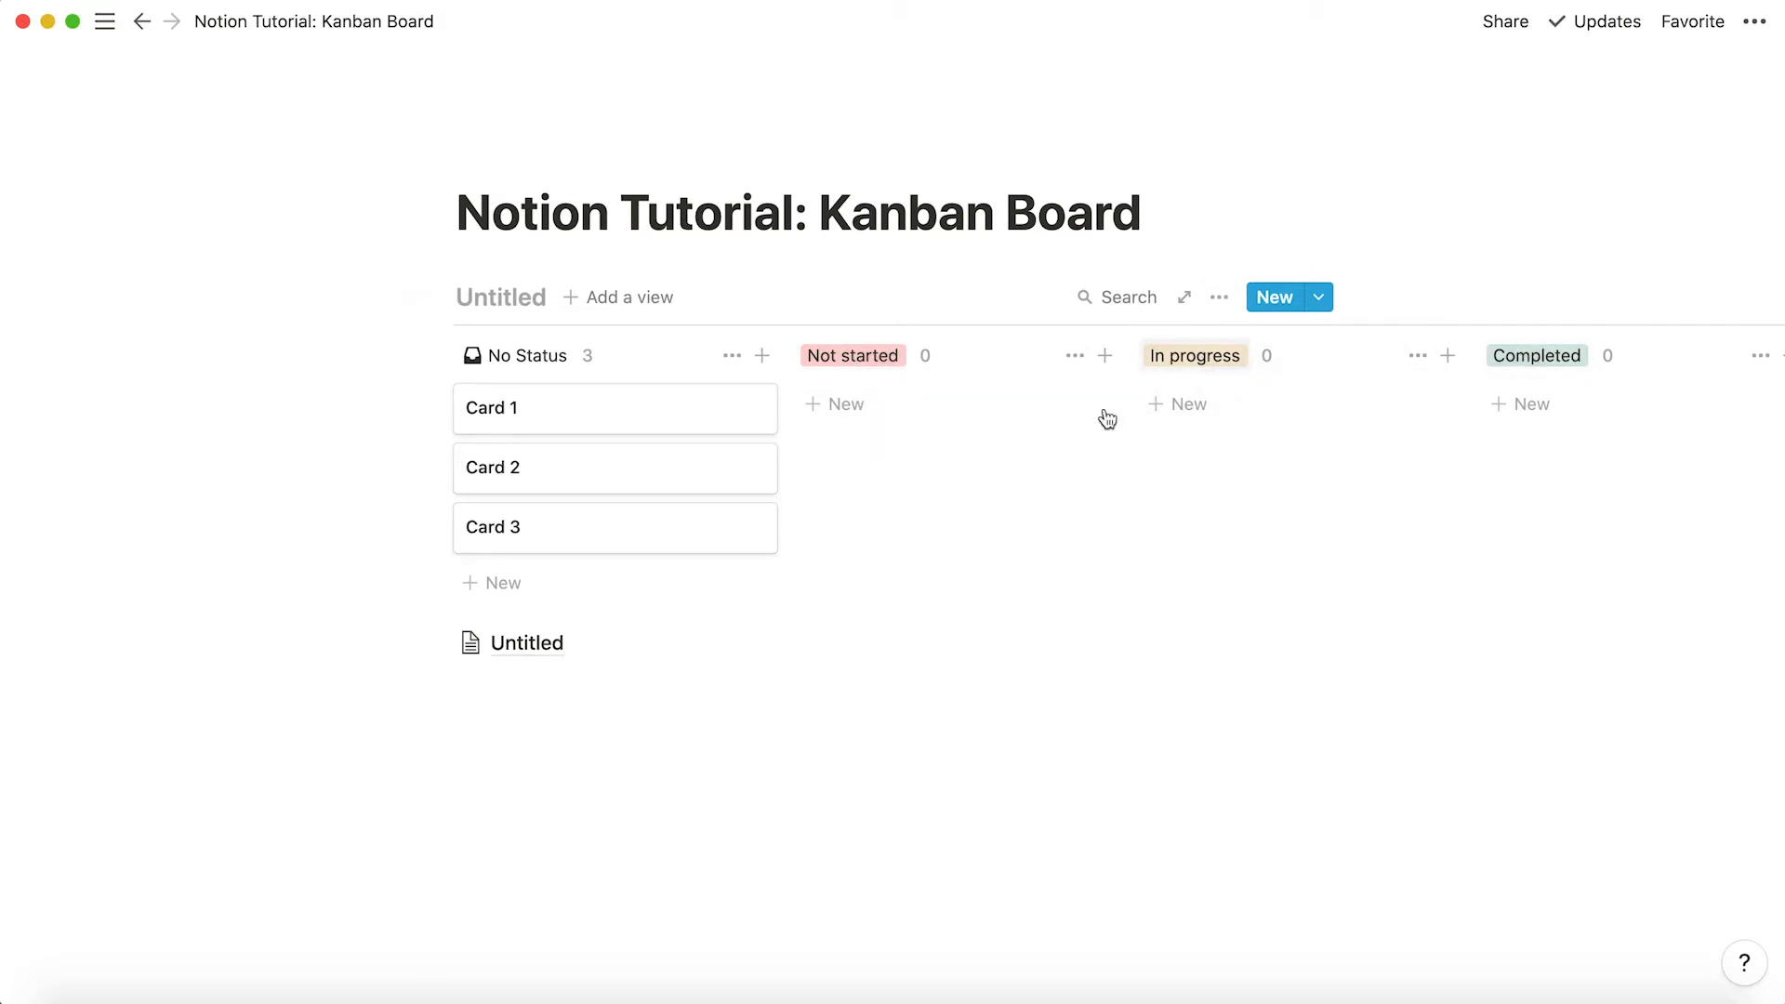
scroll(861, 503, right, 3)
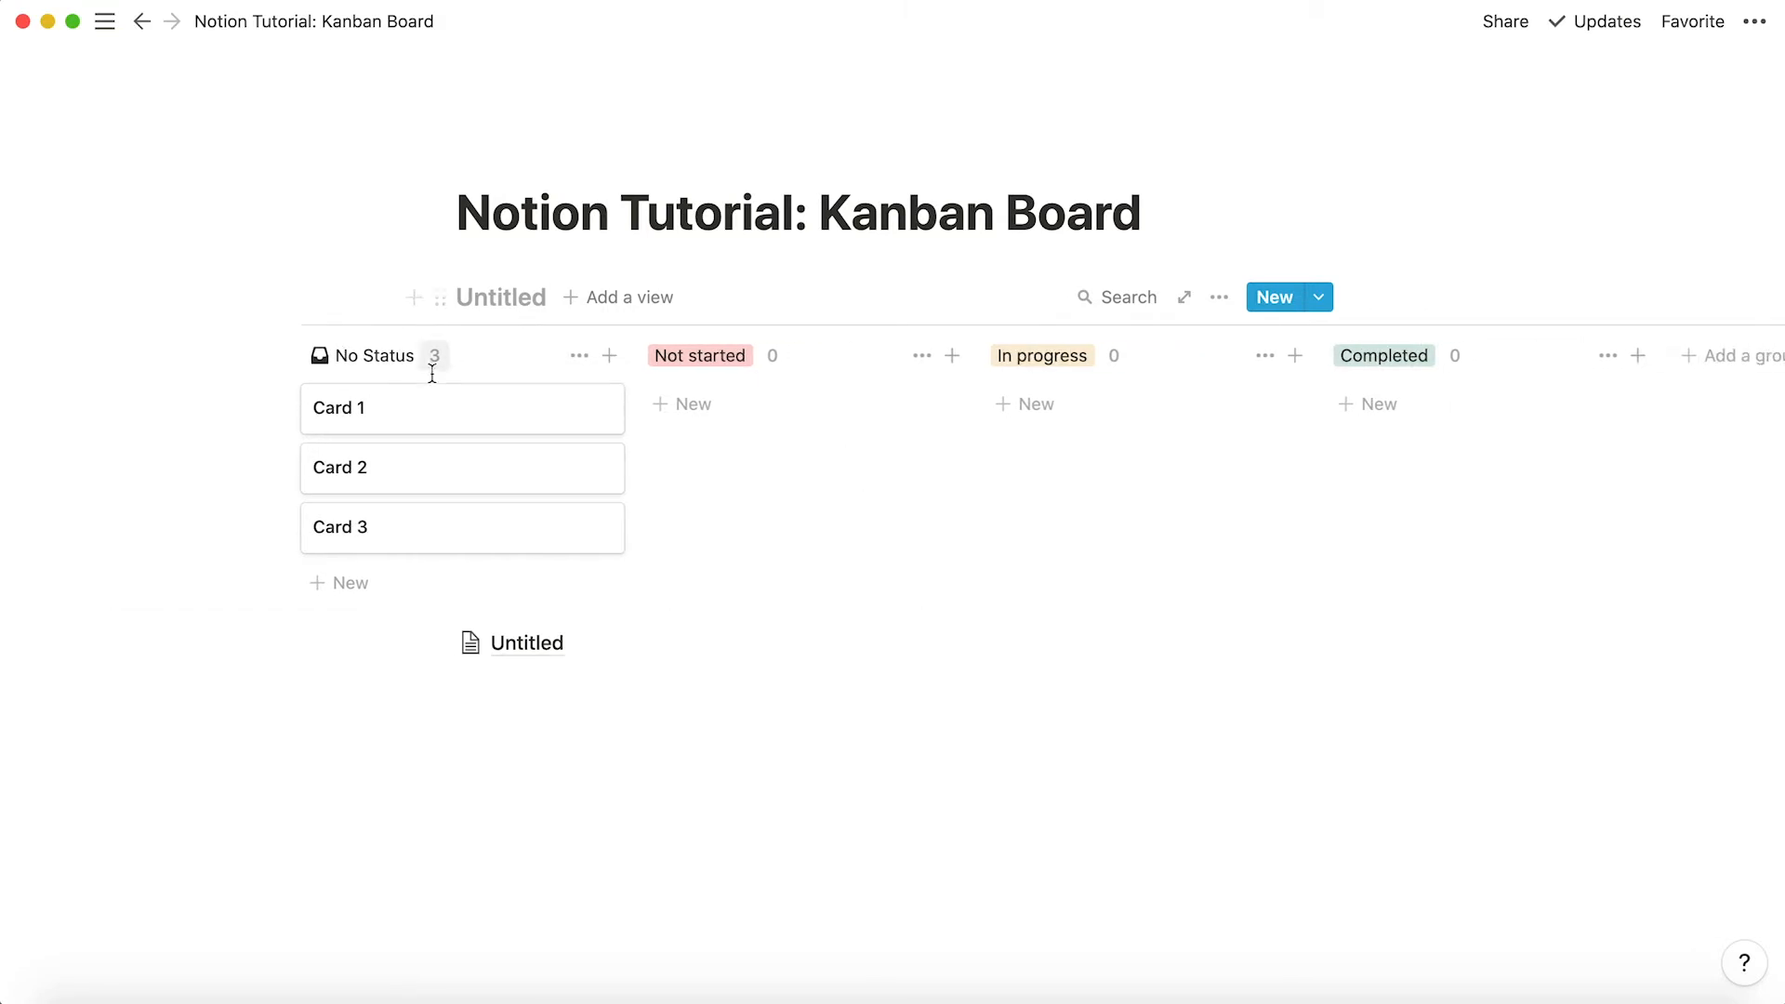
click(506, 411)
key(super+a)
text(homework 1)
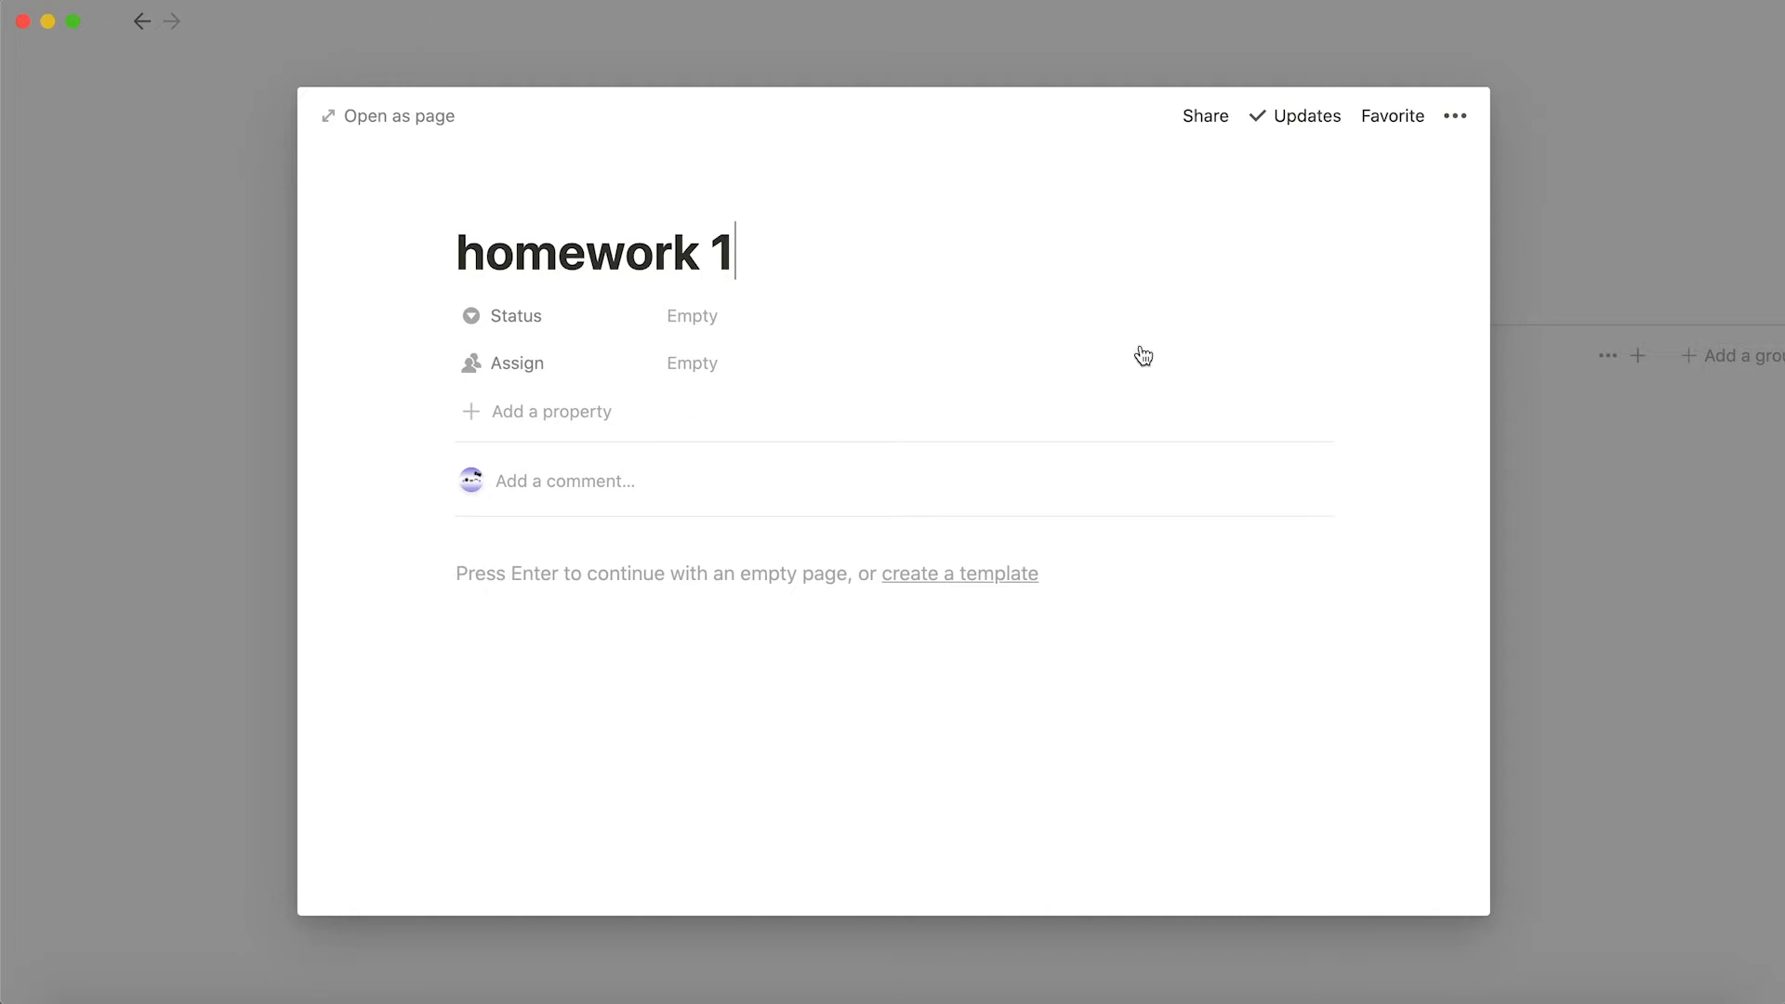
click(1621, 520)
Move Card 2 to Not started, and take homework 1 through Not started and Card 3 through In progress to Completed.
drag(578, 423, 939, 423)
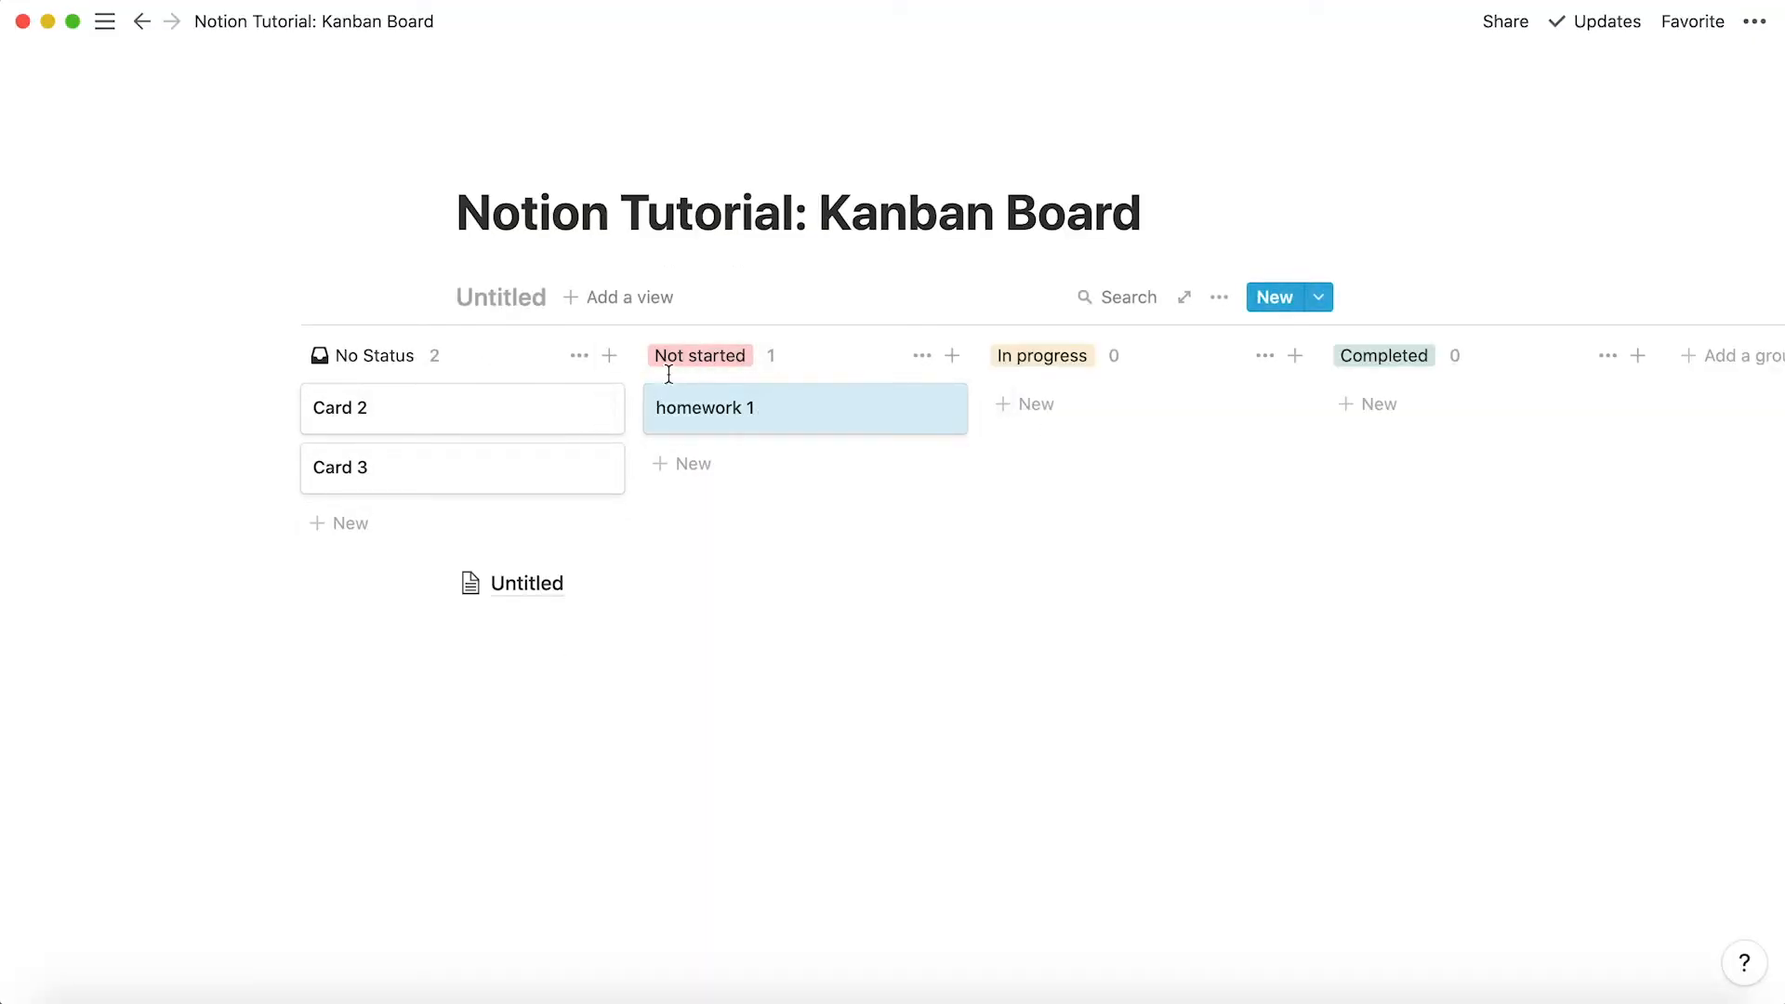
drag(514, 418, 1097, 409)
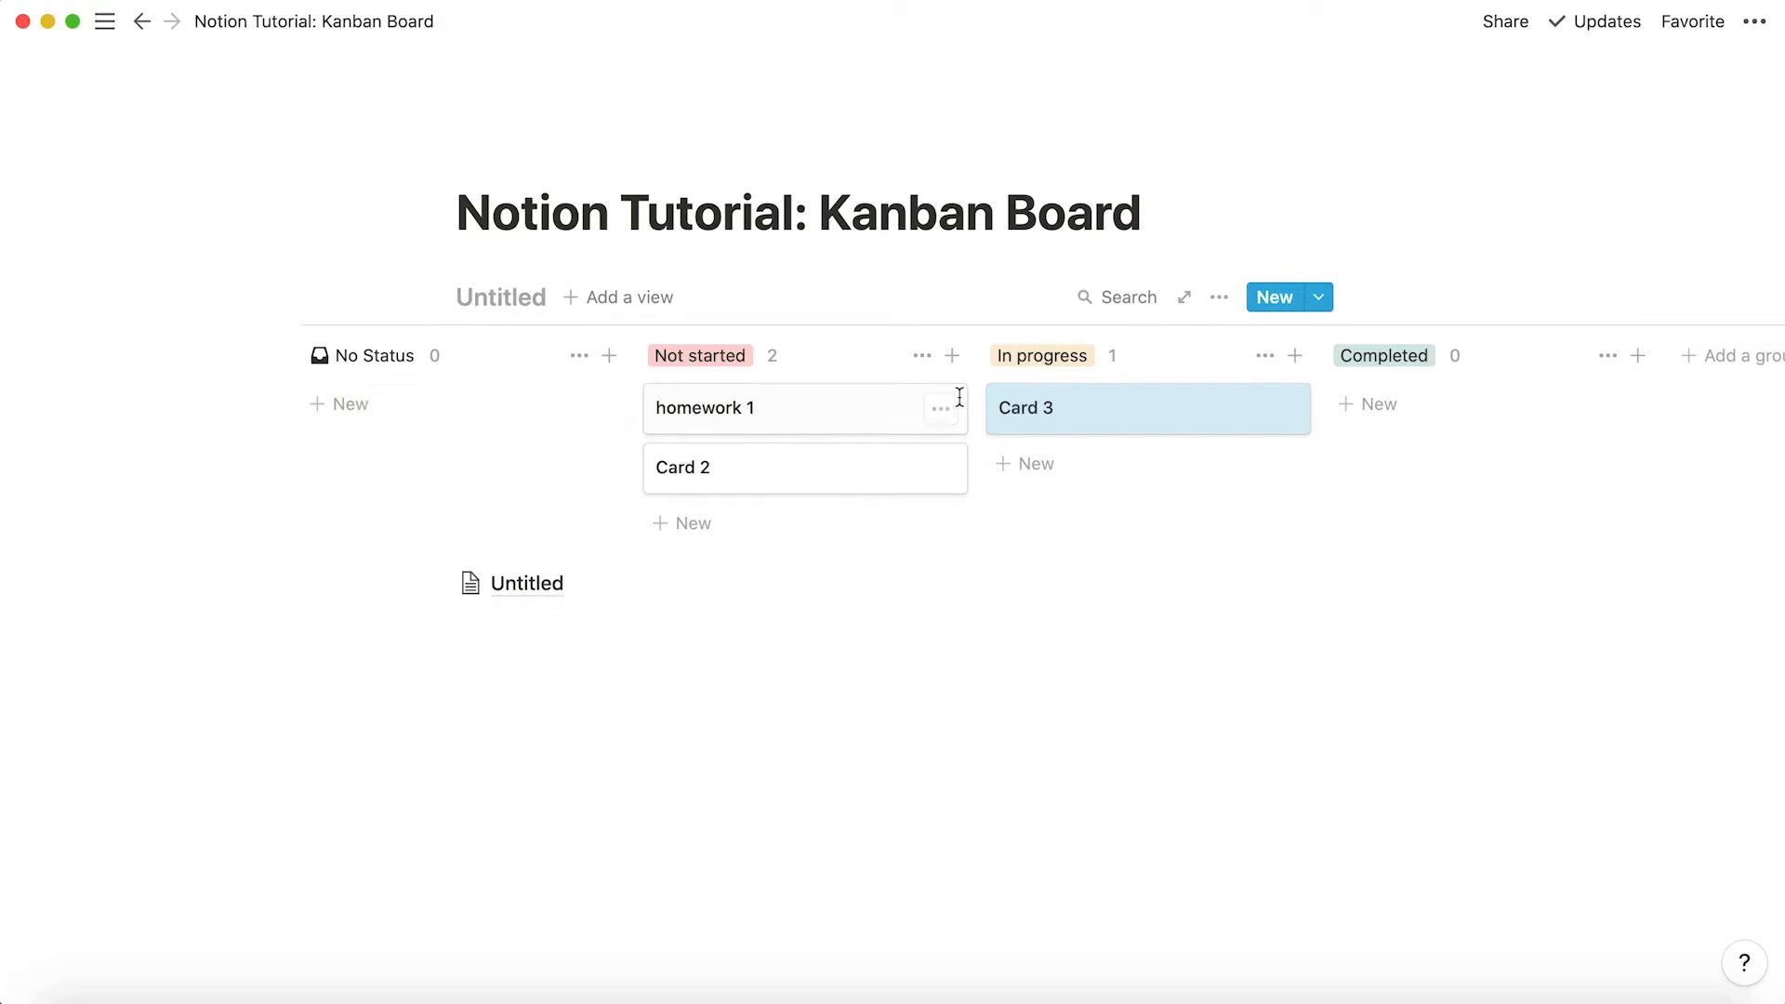
drag(1218, 423, 1445, 409)
drag(916, 410, 1482, 378)
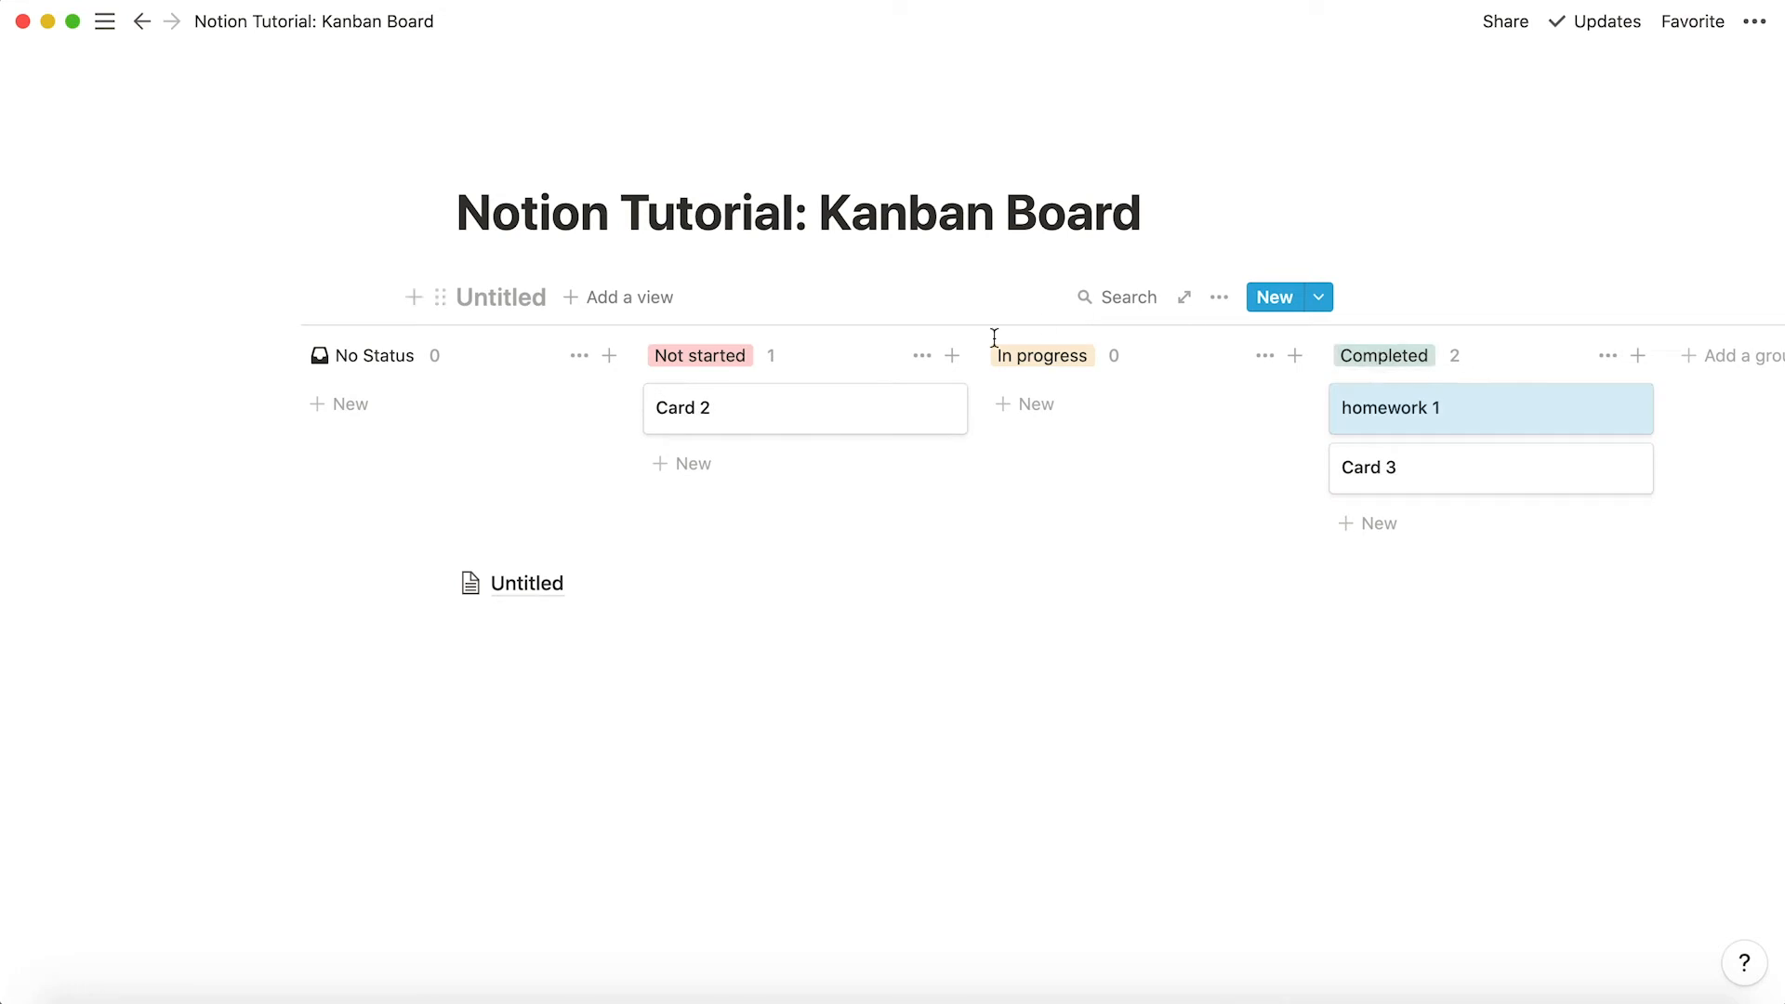
mouse_move(1385, 365)
mouse_down()
mouse_move(1074, 360)
mouse_move(1372, 363)
mouse_up()
Move Card 3 from Completed to Not started, and homework 1 back through In progress to Not started.
drag(1455, 472, 812, 403)
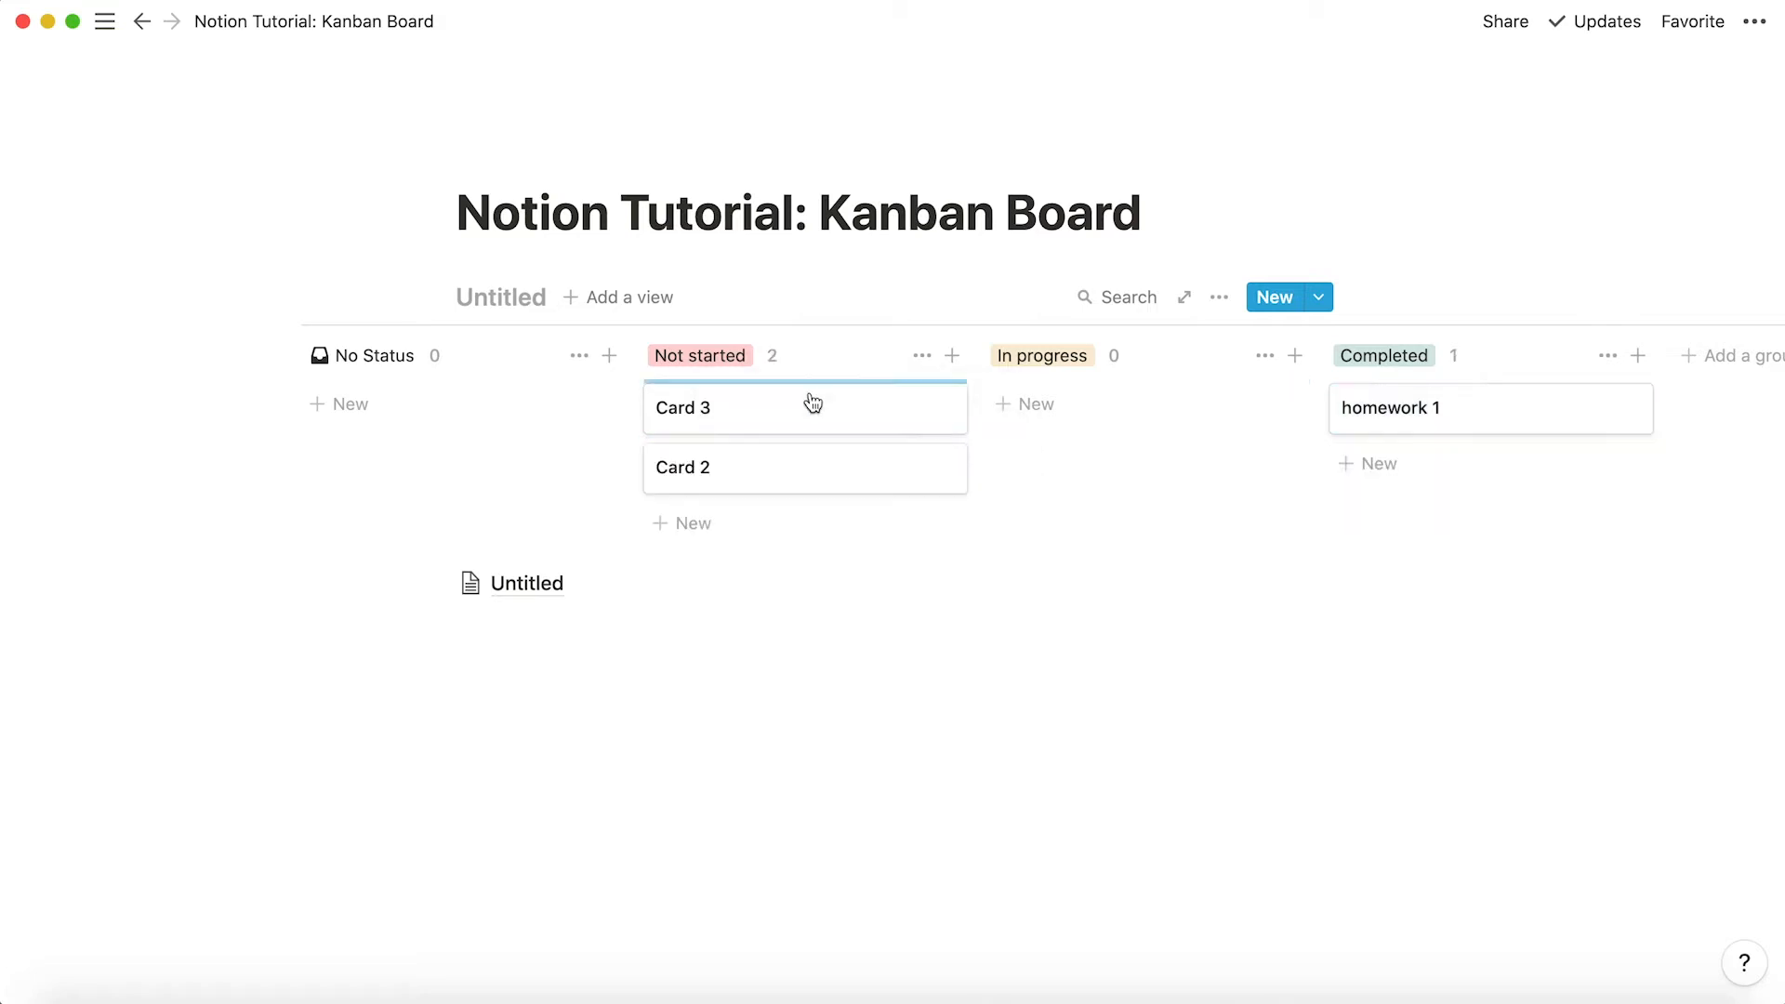
drag(1423, 433, 1036, 422)
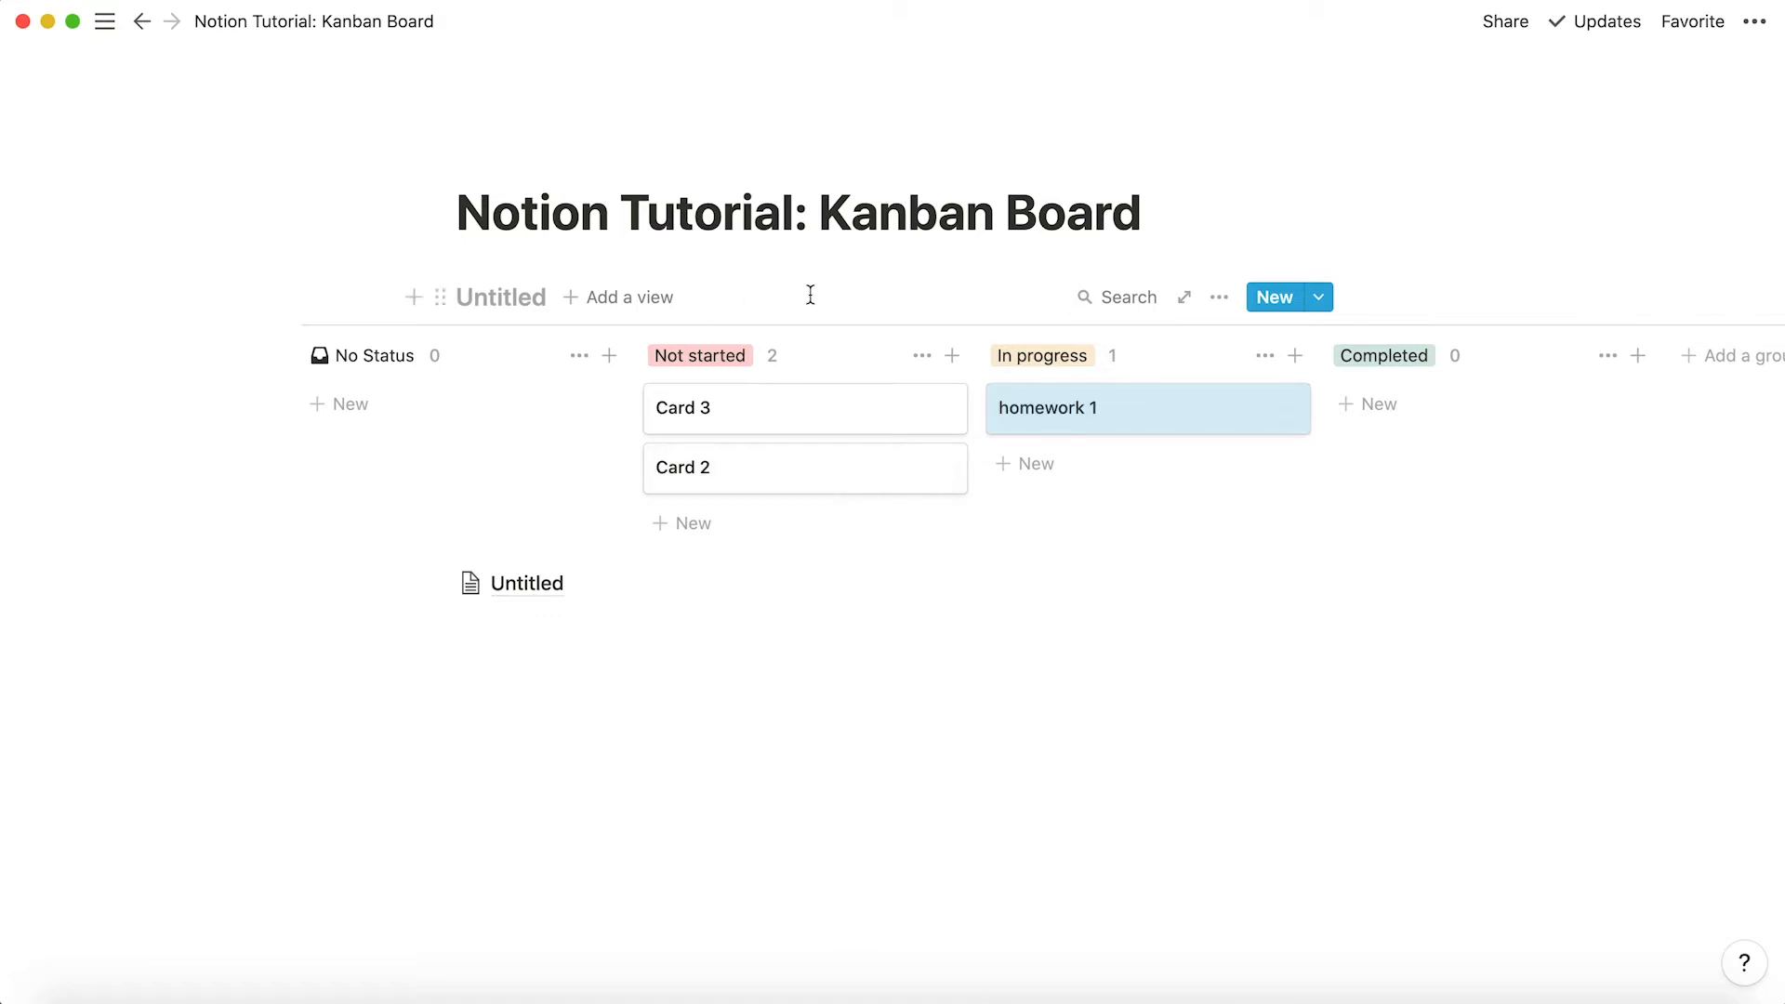
drag(1072, 423, 832, 380)
View the Not started group's editable name and its hide, delete and color options.
click(717, 355)
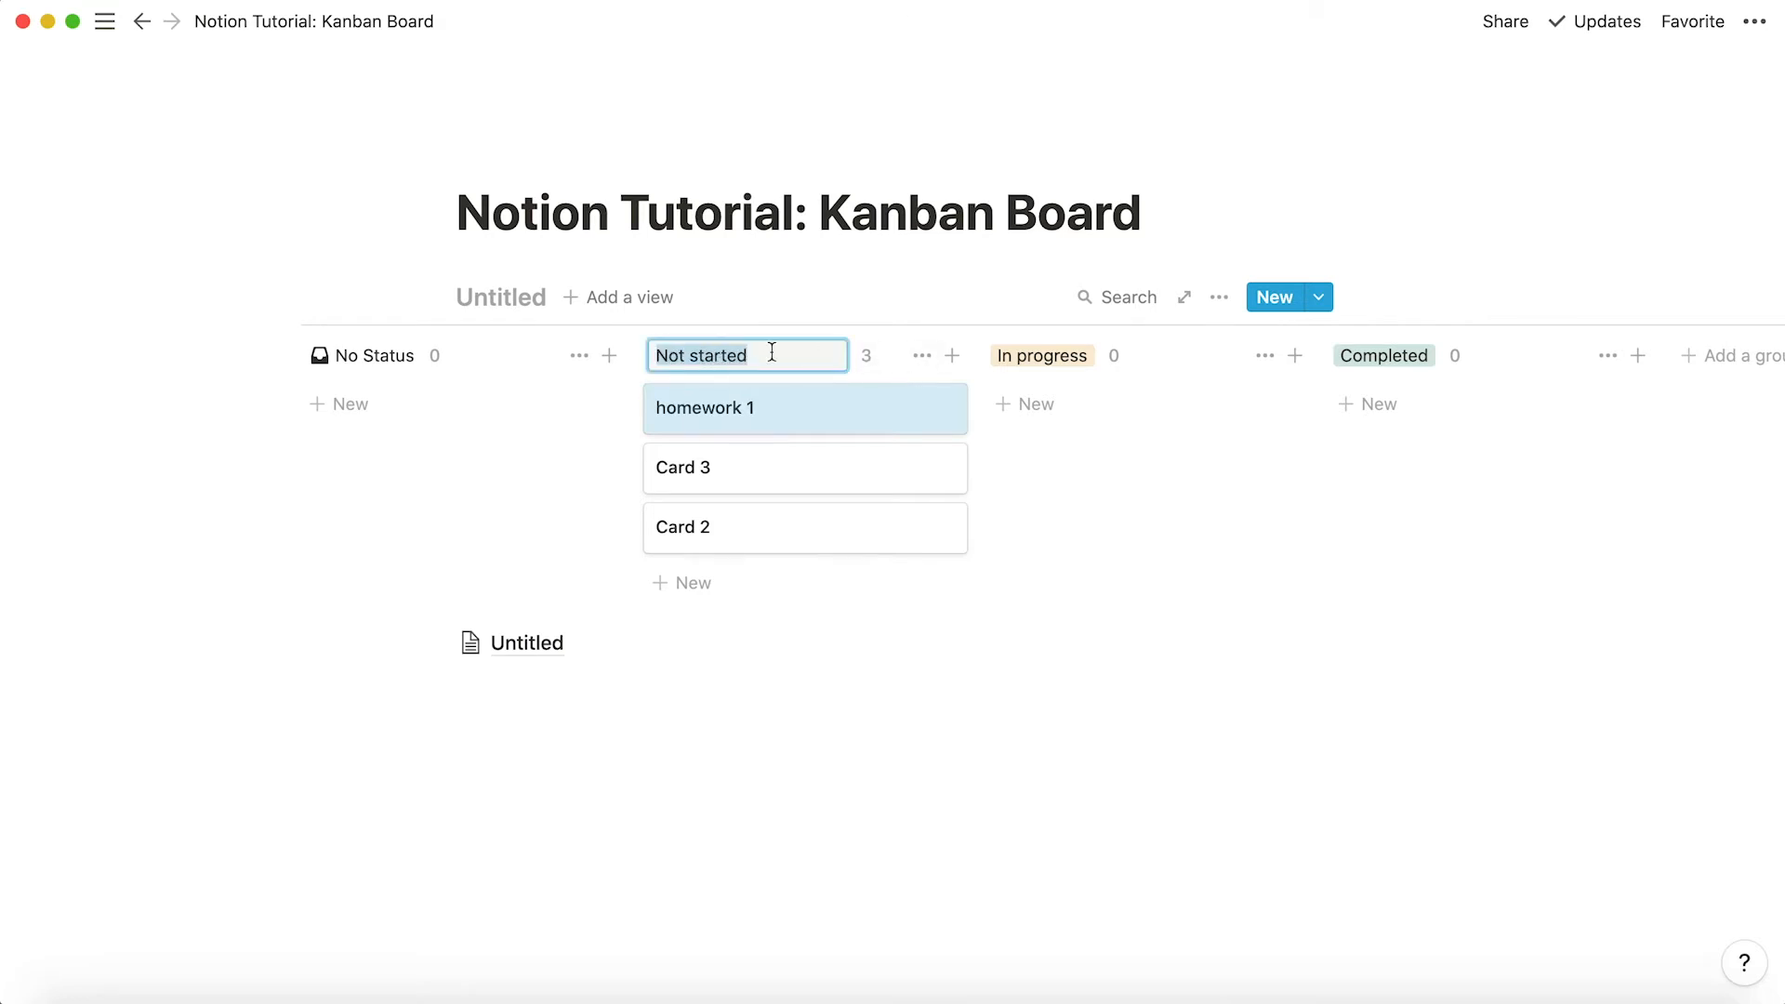
click(922, 355)
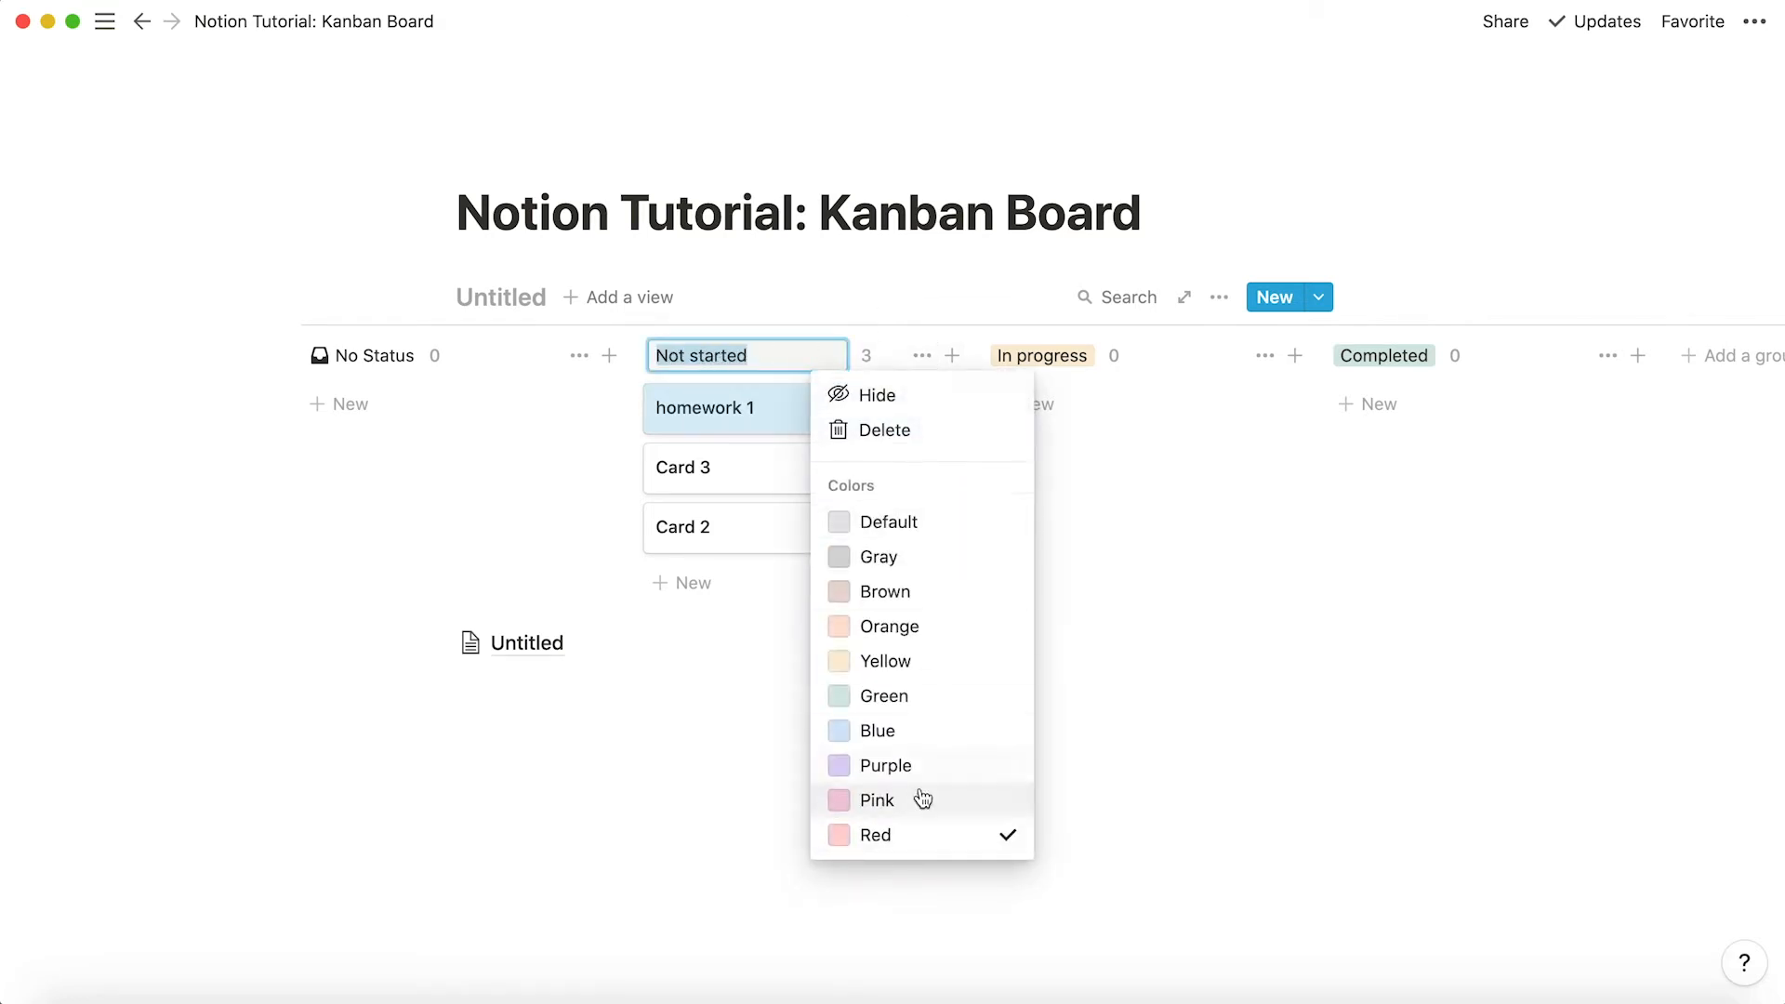
click(1333, 626)
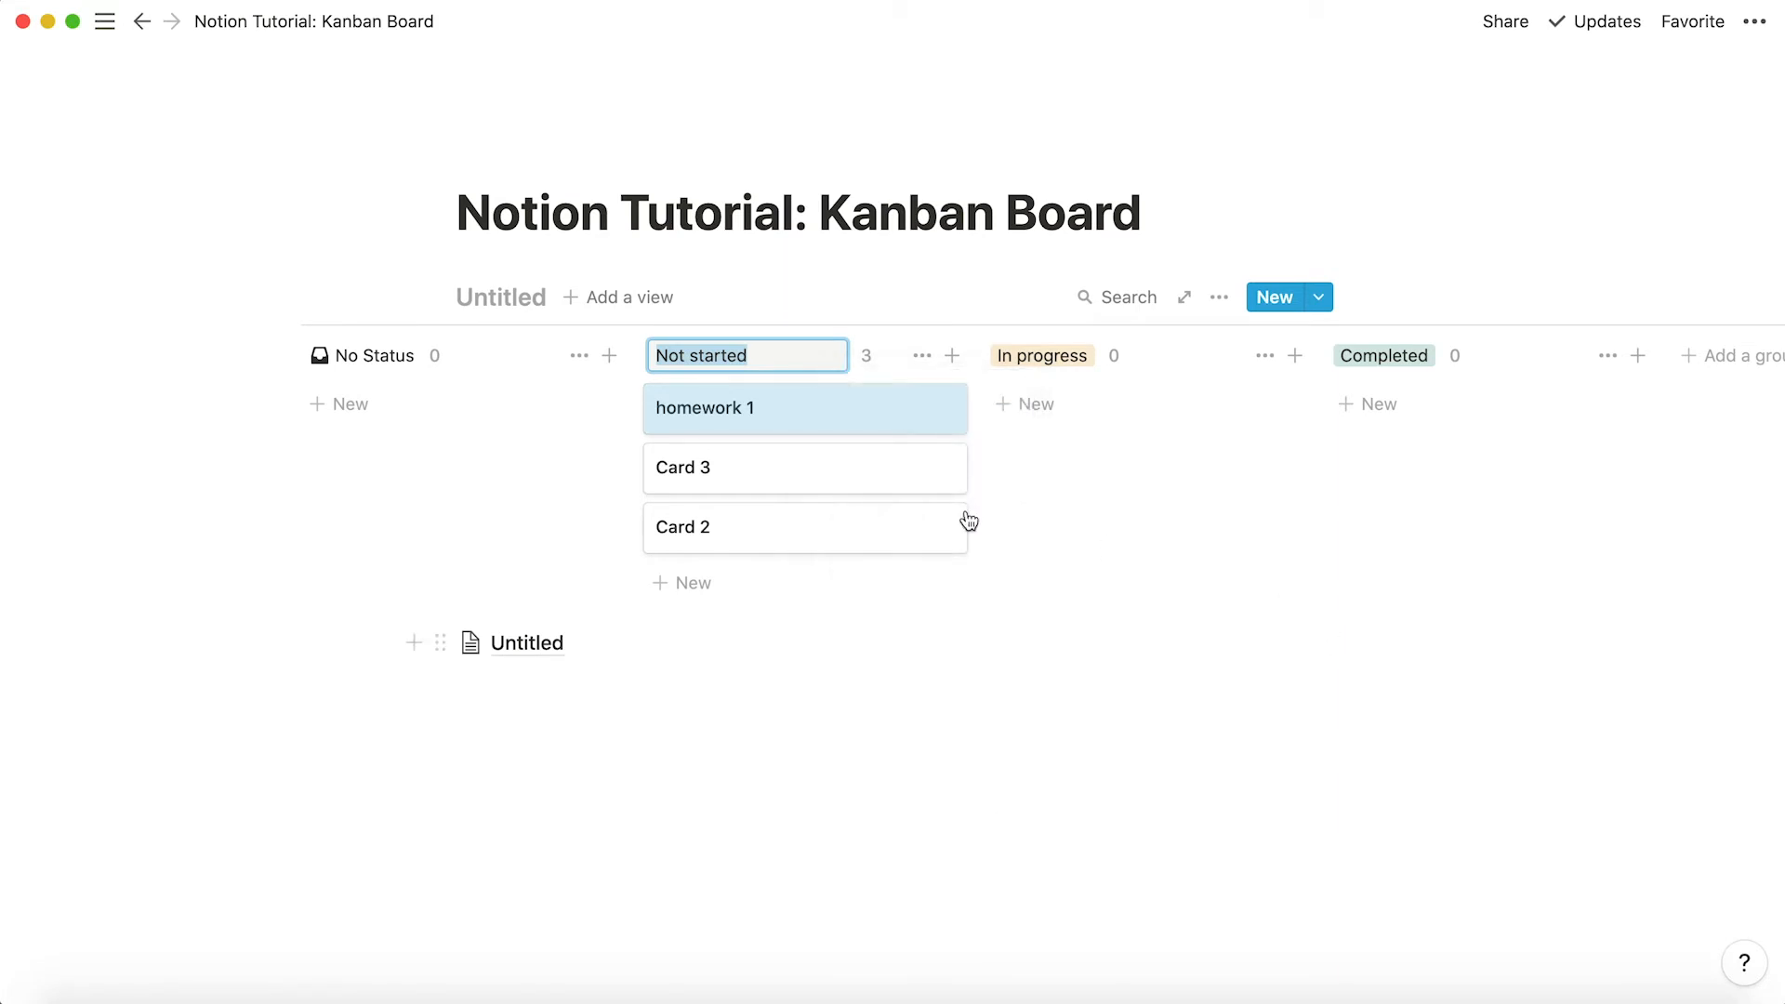
Return homework 1, Card 2 and Card 3 from Not started to the No Status column.
drag(747, 420, 520, 409)
drag(677, 466, 447, 439)
drag(685, 406, 450, 435)
Set the Status property of homework 1 to In progress inside the card, and check the card from the board.
click(481, 415)
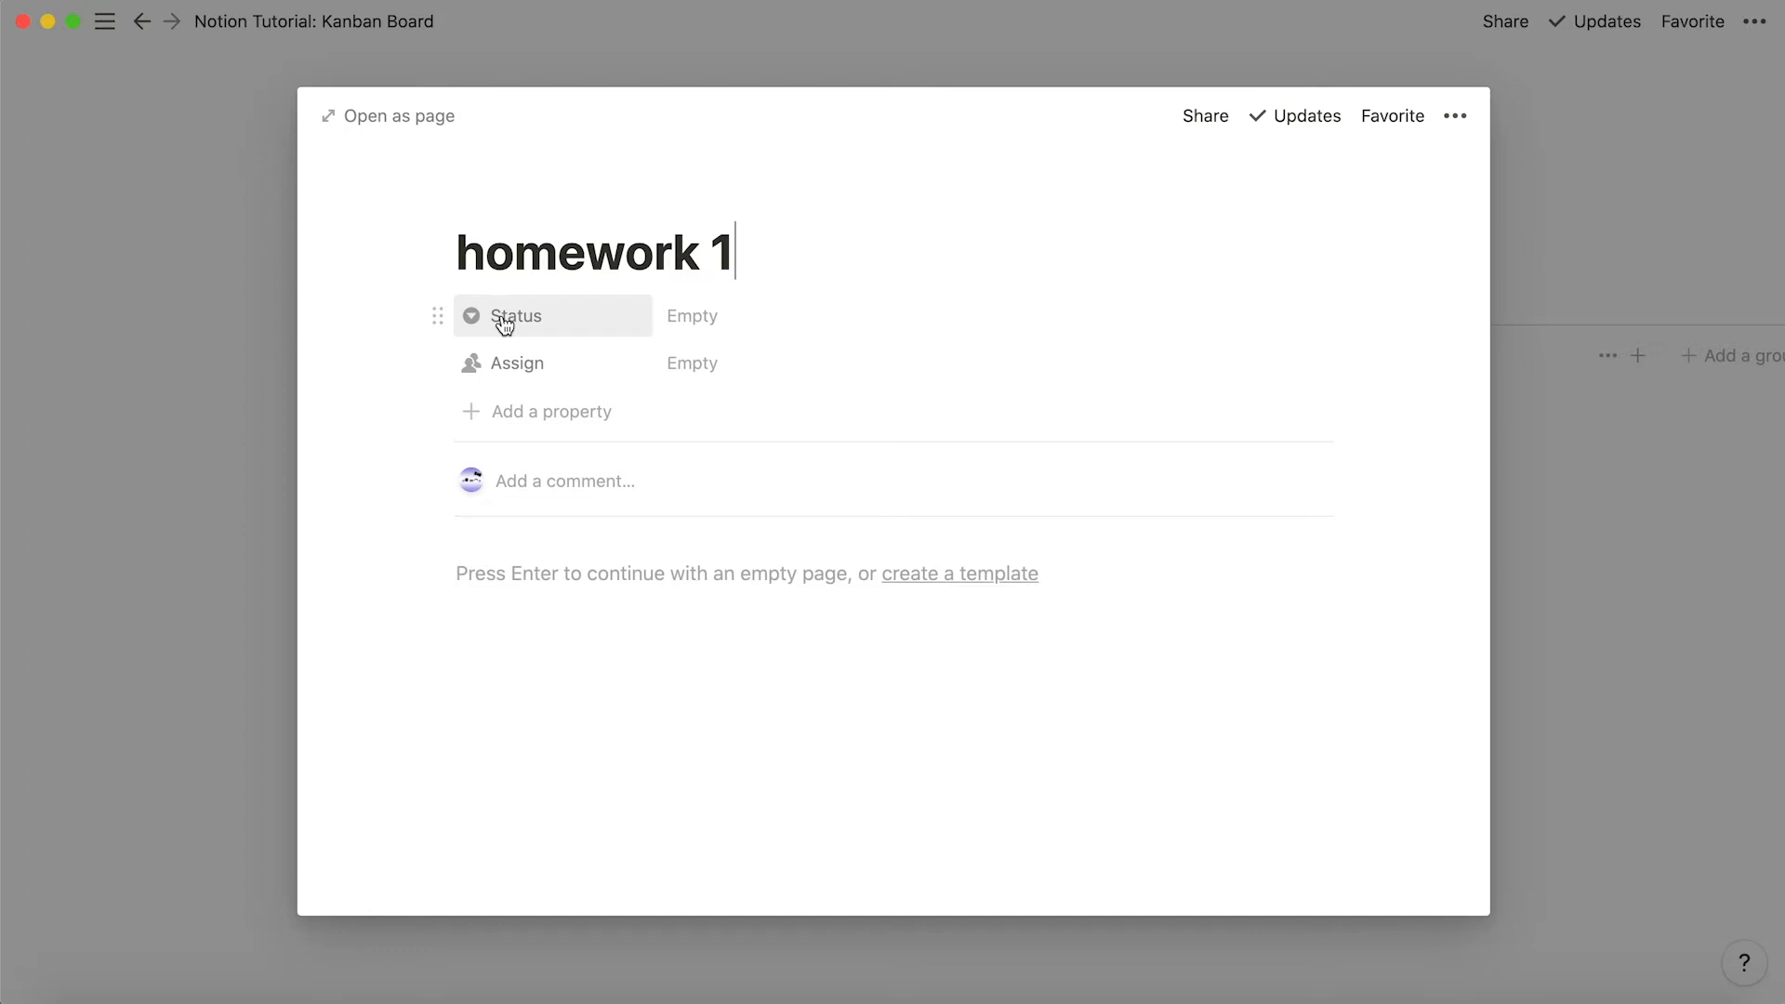
click(688, 320)
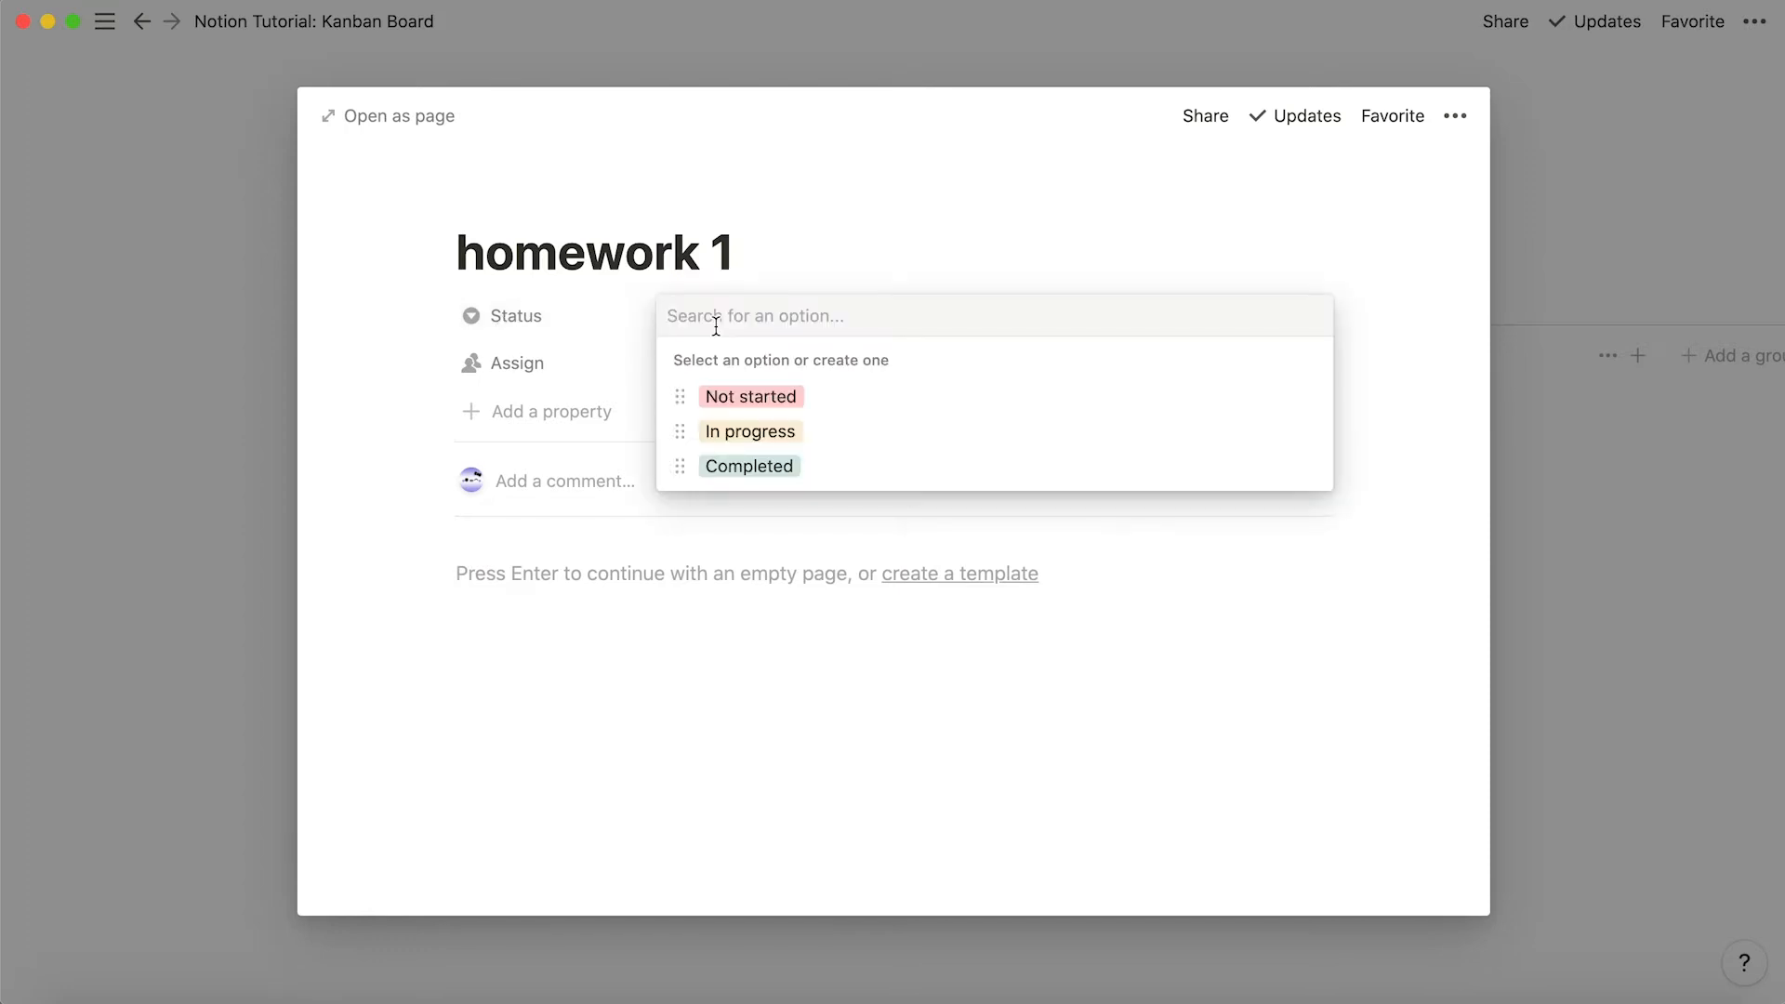
click(727, 437)
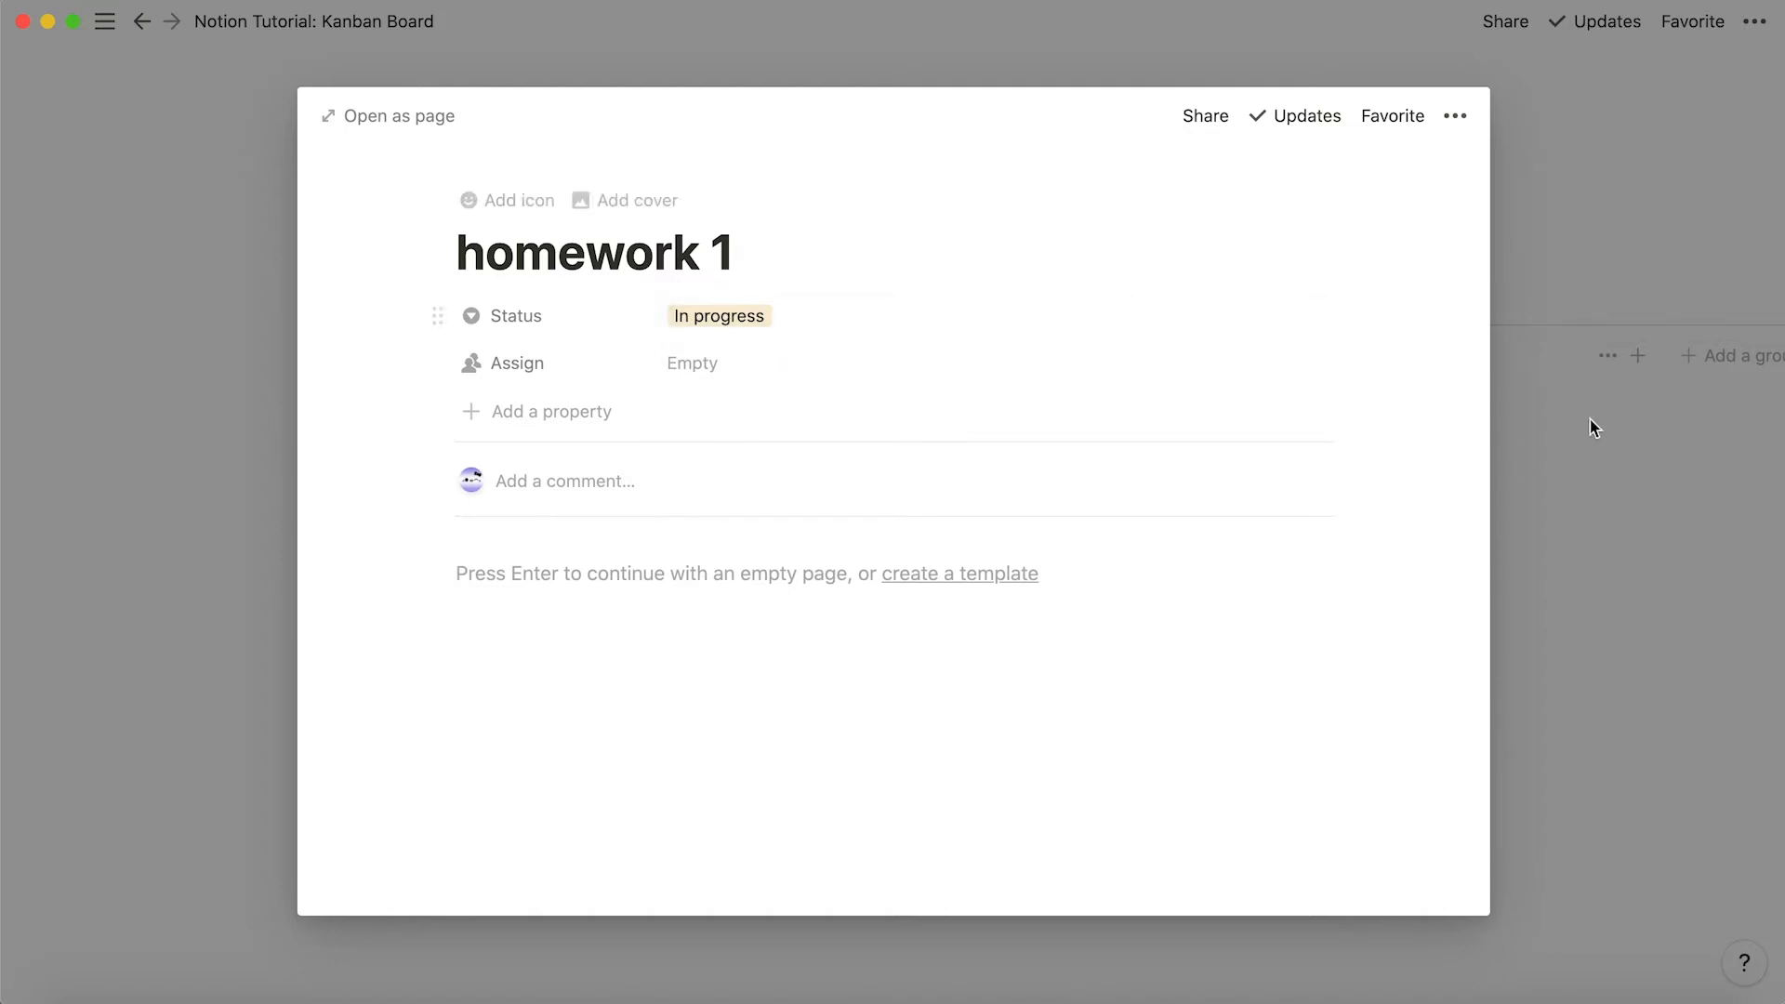
click(1619, 437)
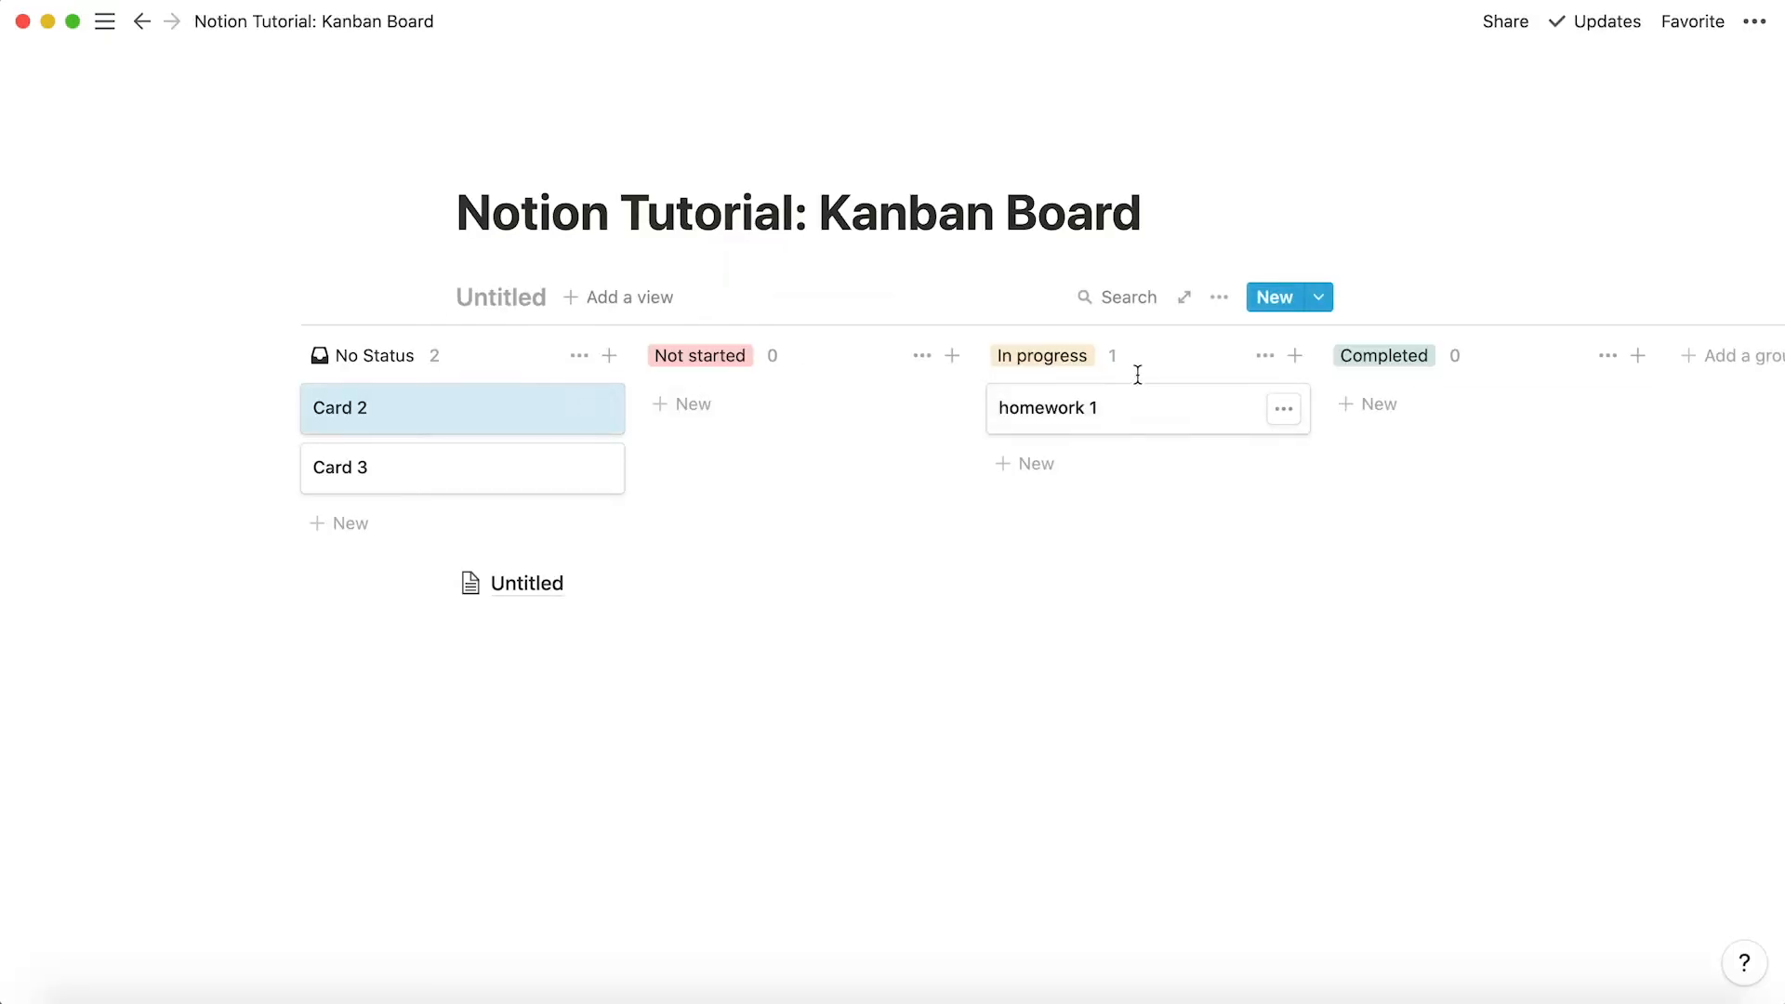
click(1106, 420)
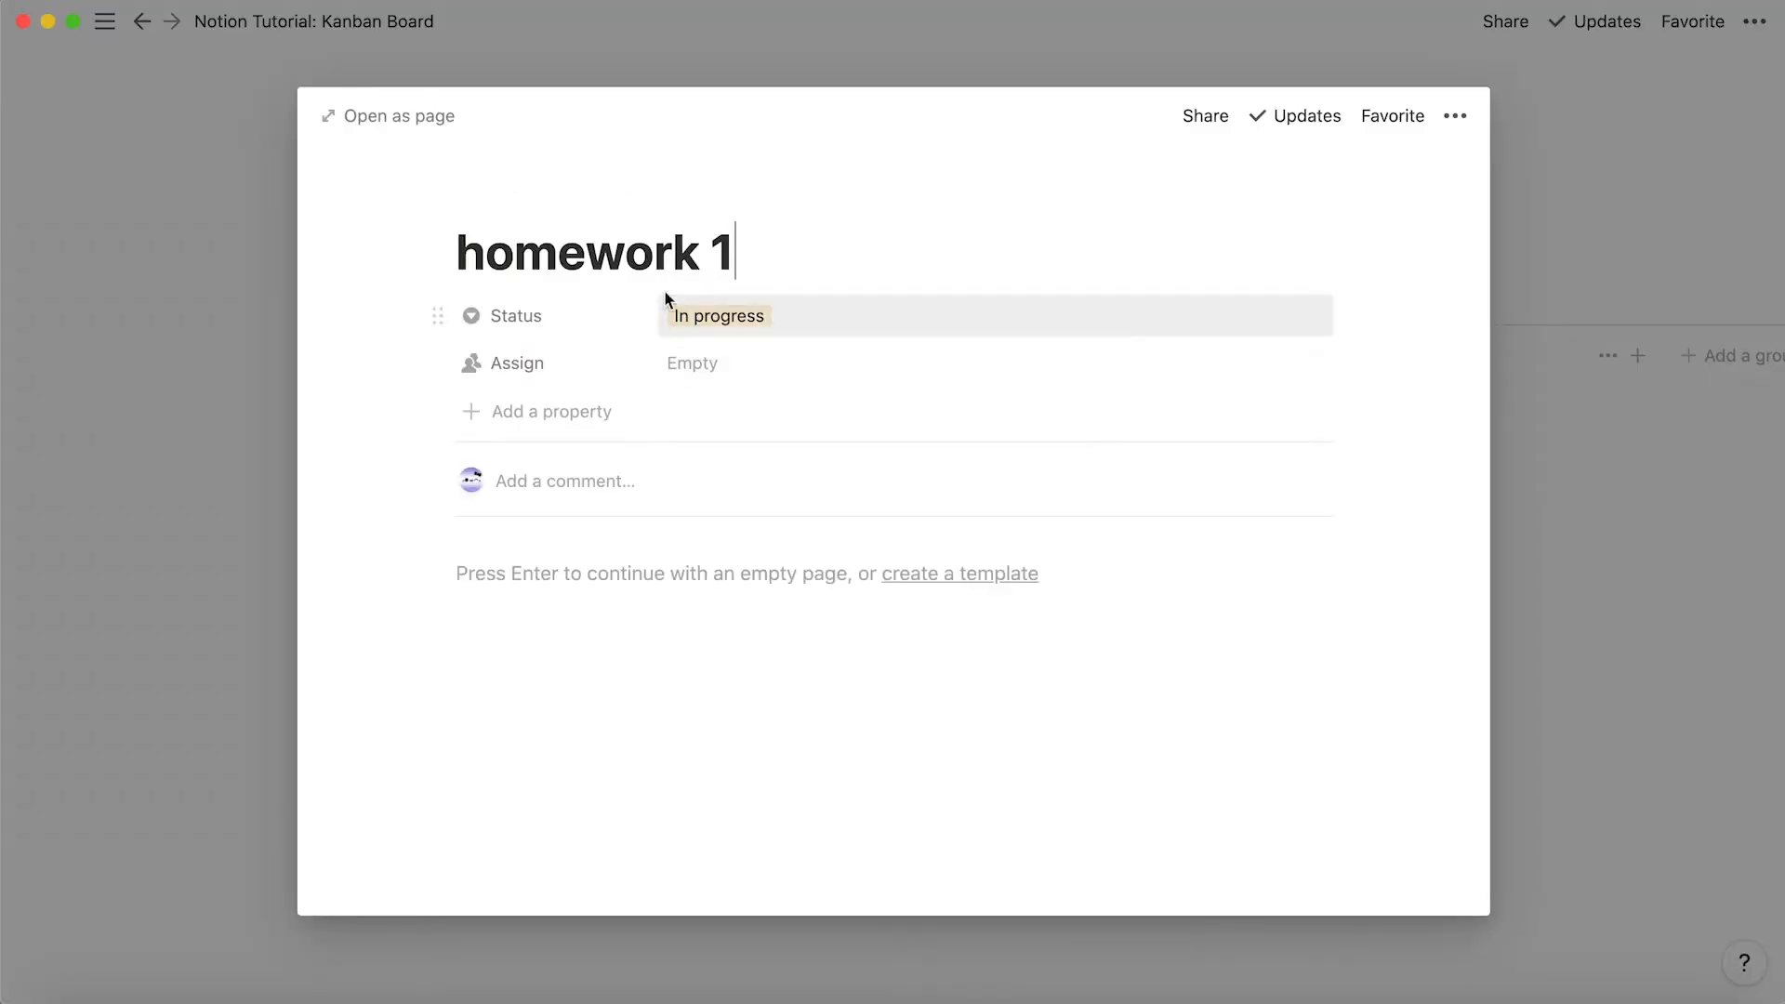
click(1588, 554)
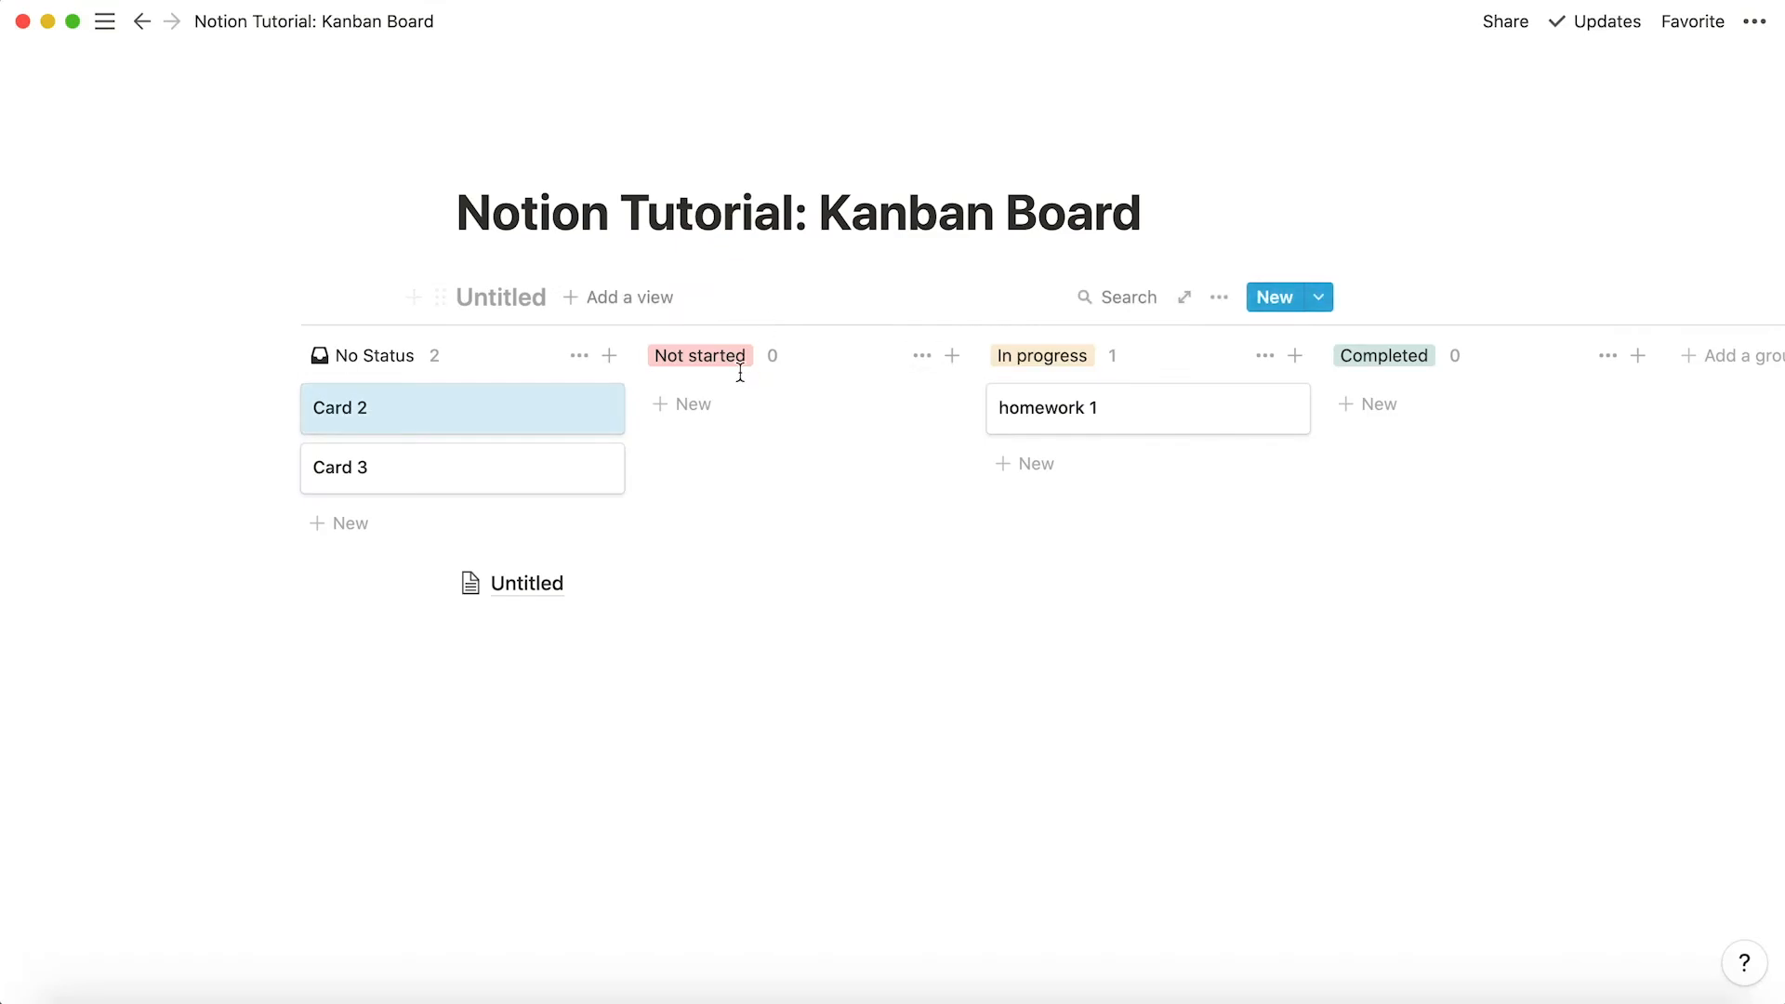
Add a Select property named "Due date" to the homework 1 card.
click(1094, 409)
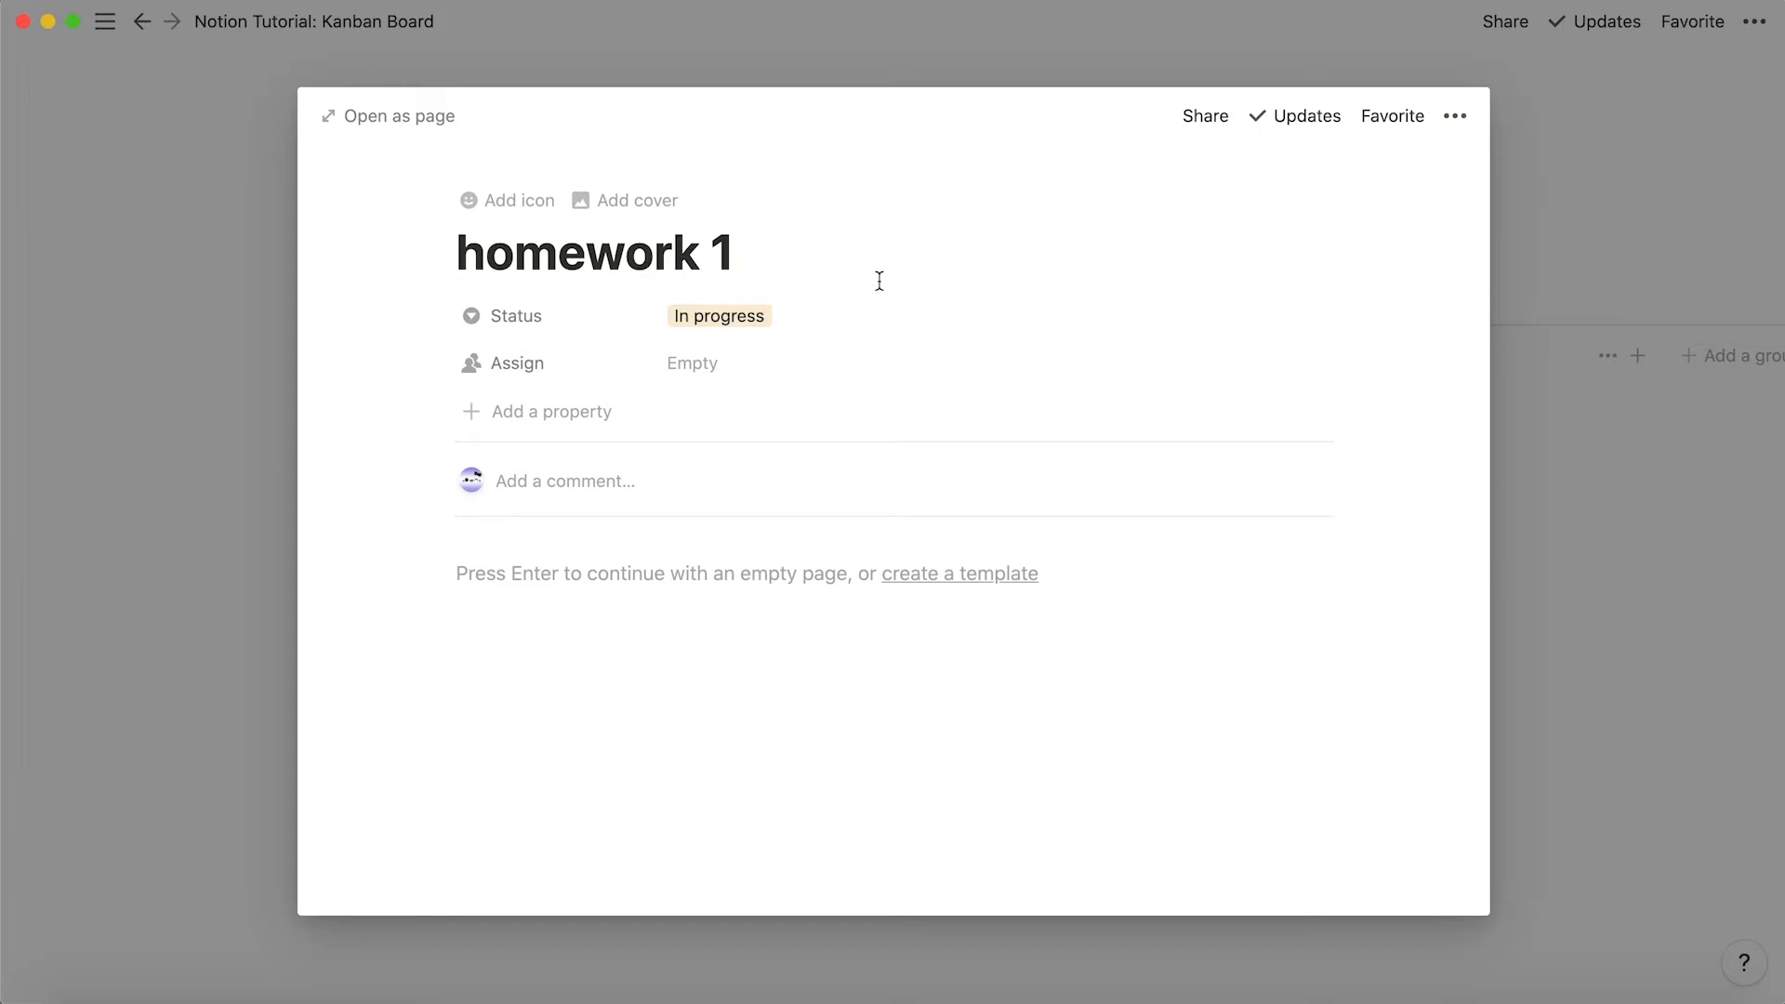
click(523, 410)
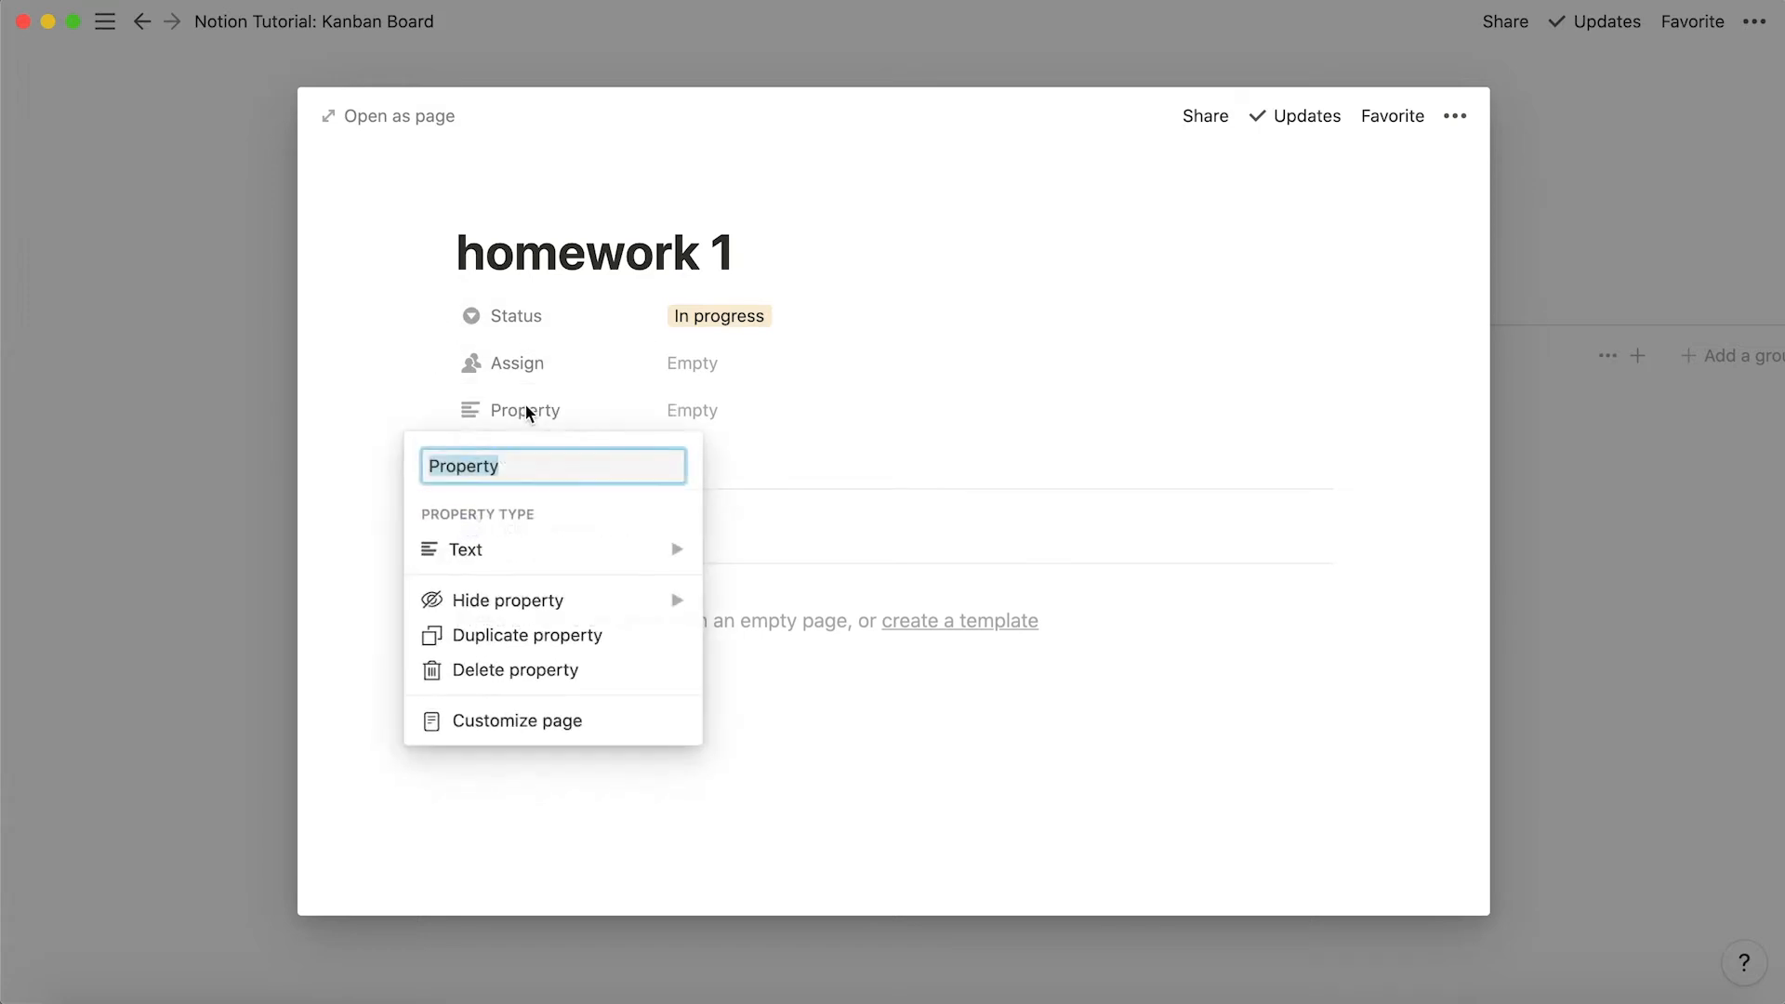
click(576, 543)
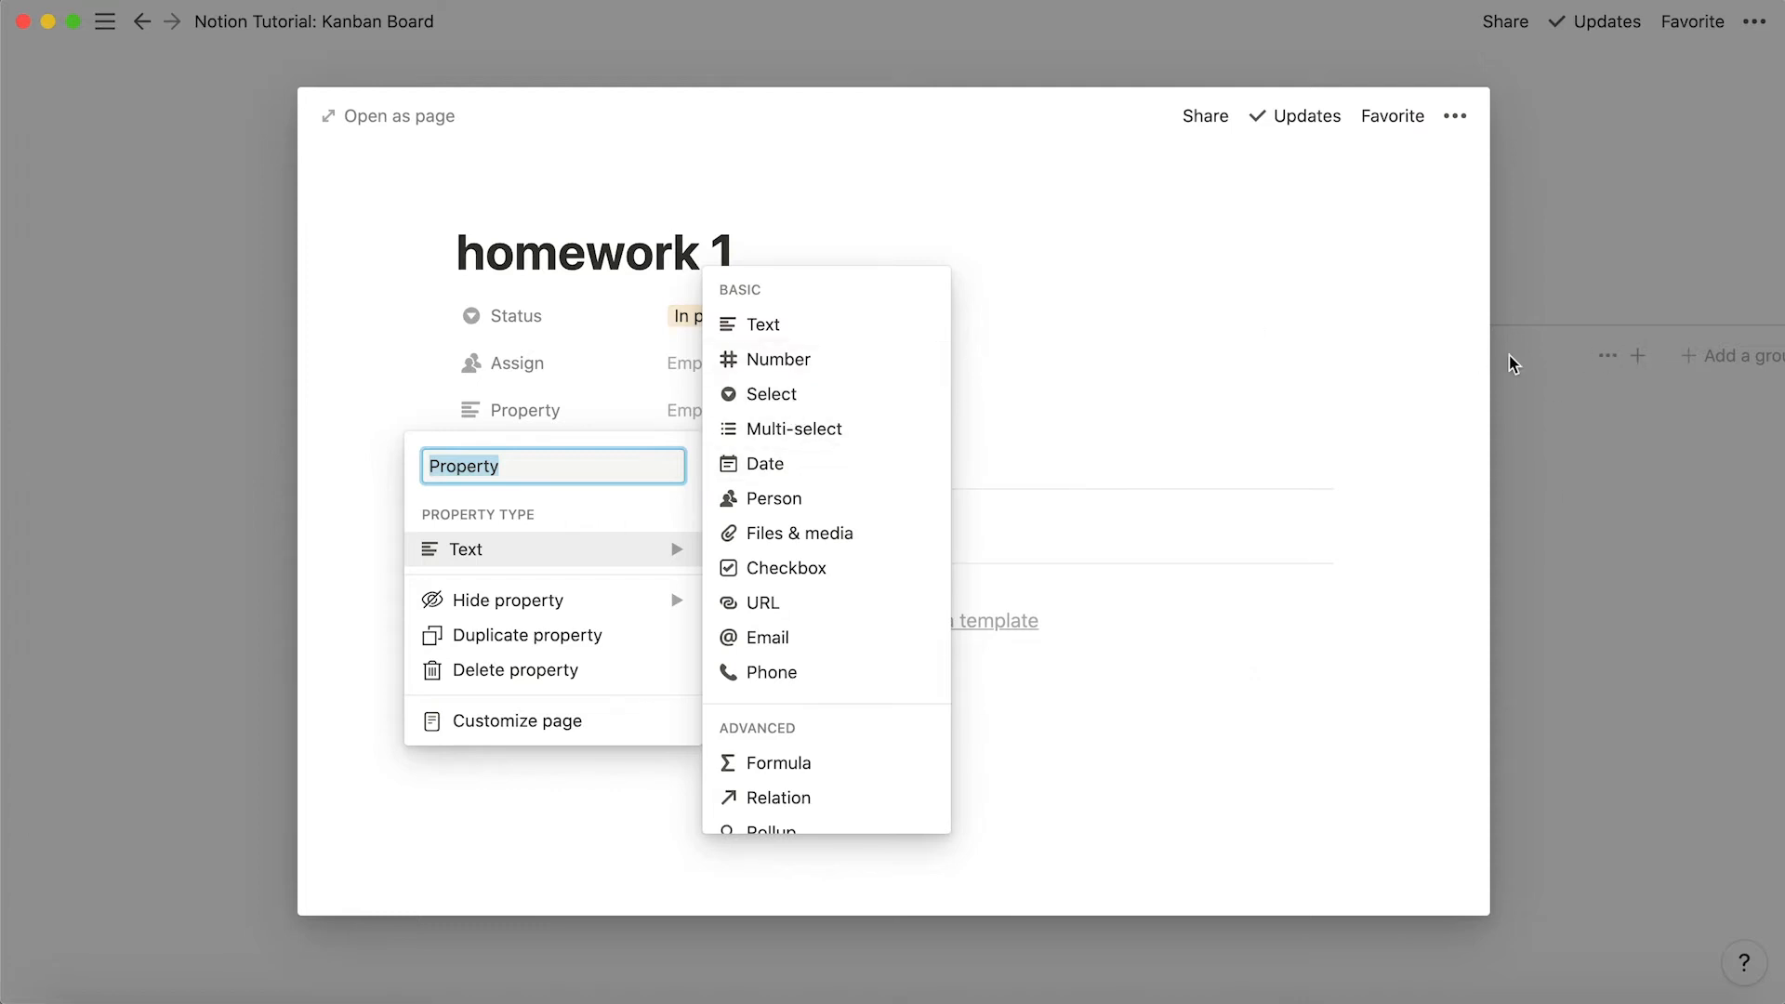
click(848, 401)
click(582, 420)
text(Due date)
key(Return)
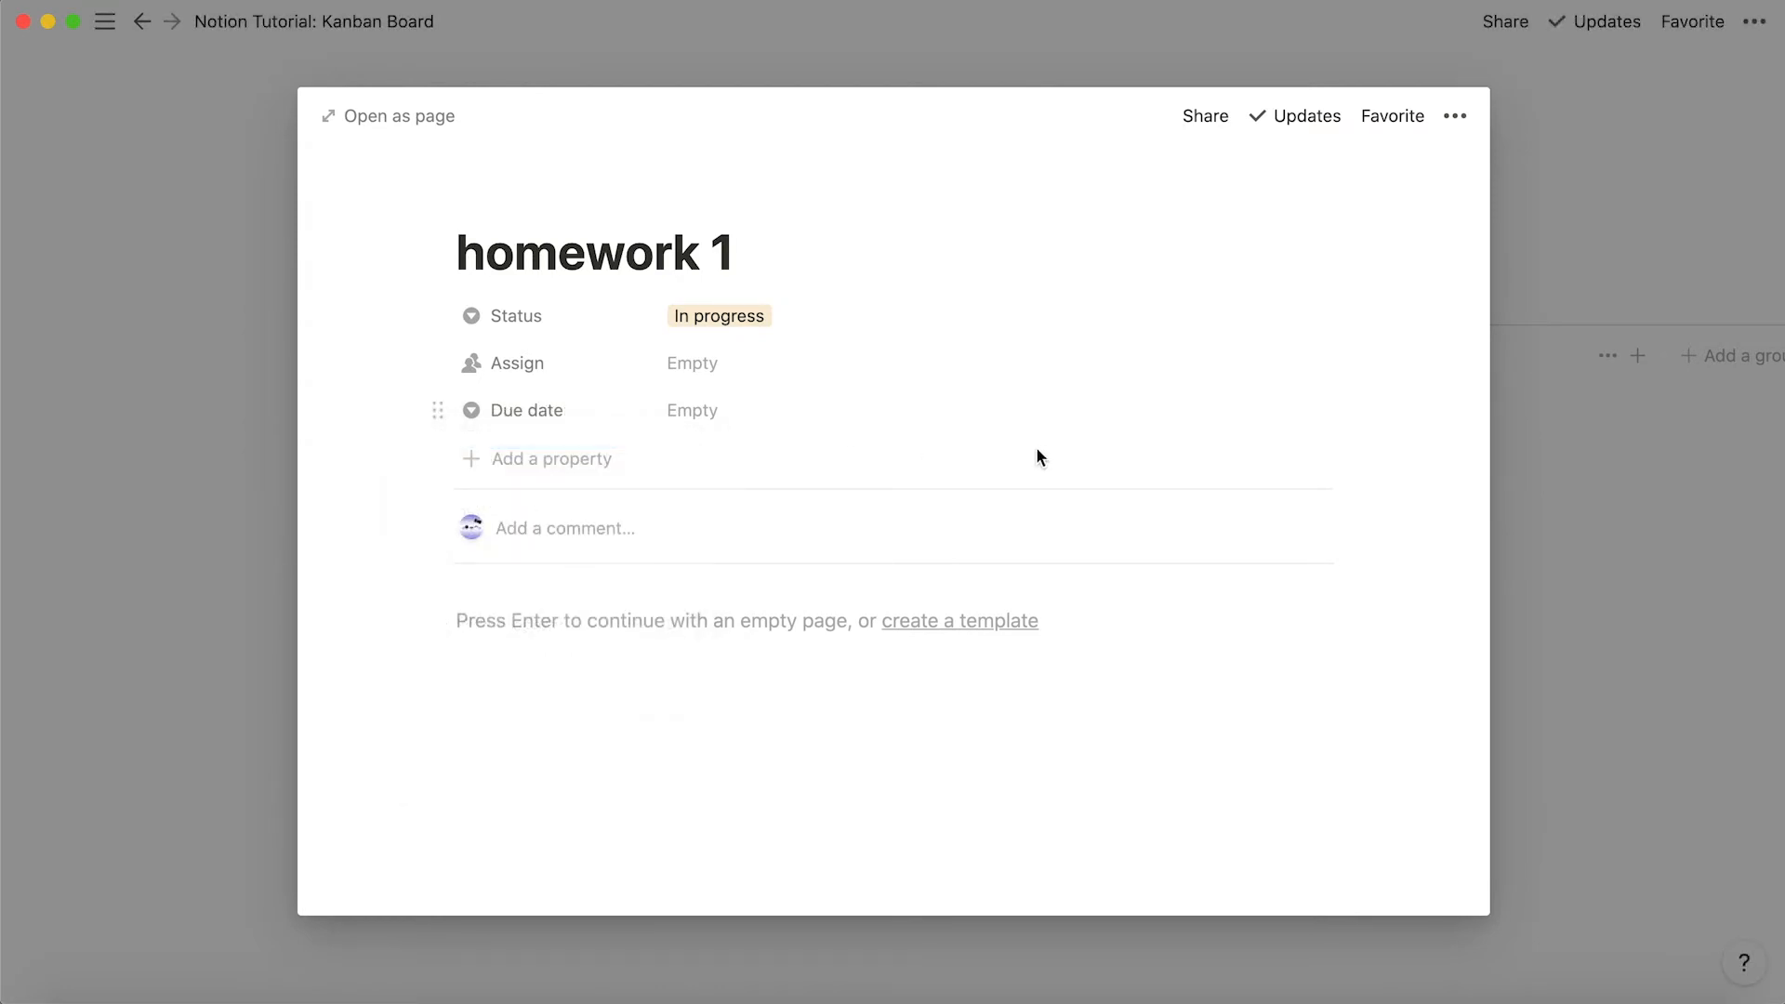
Create the option "September 6" as the Due date of homework 1, and check the card after reopening it.
click(699, 409)
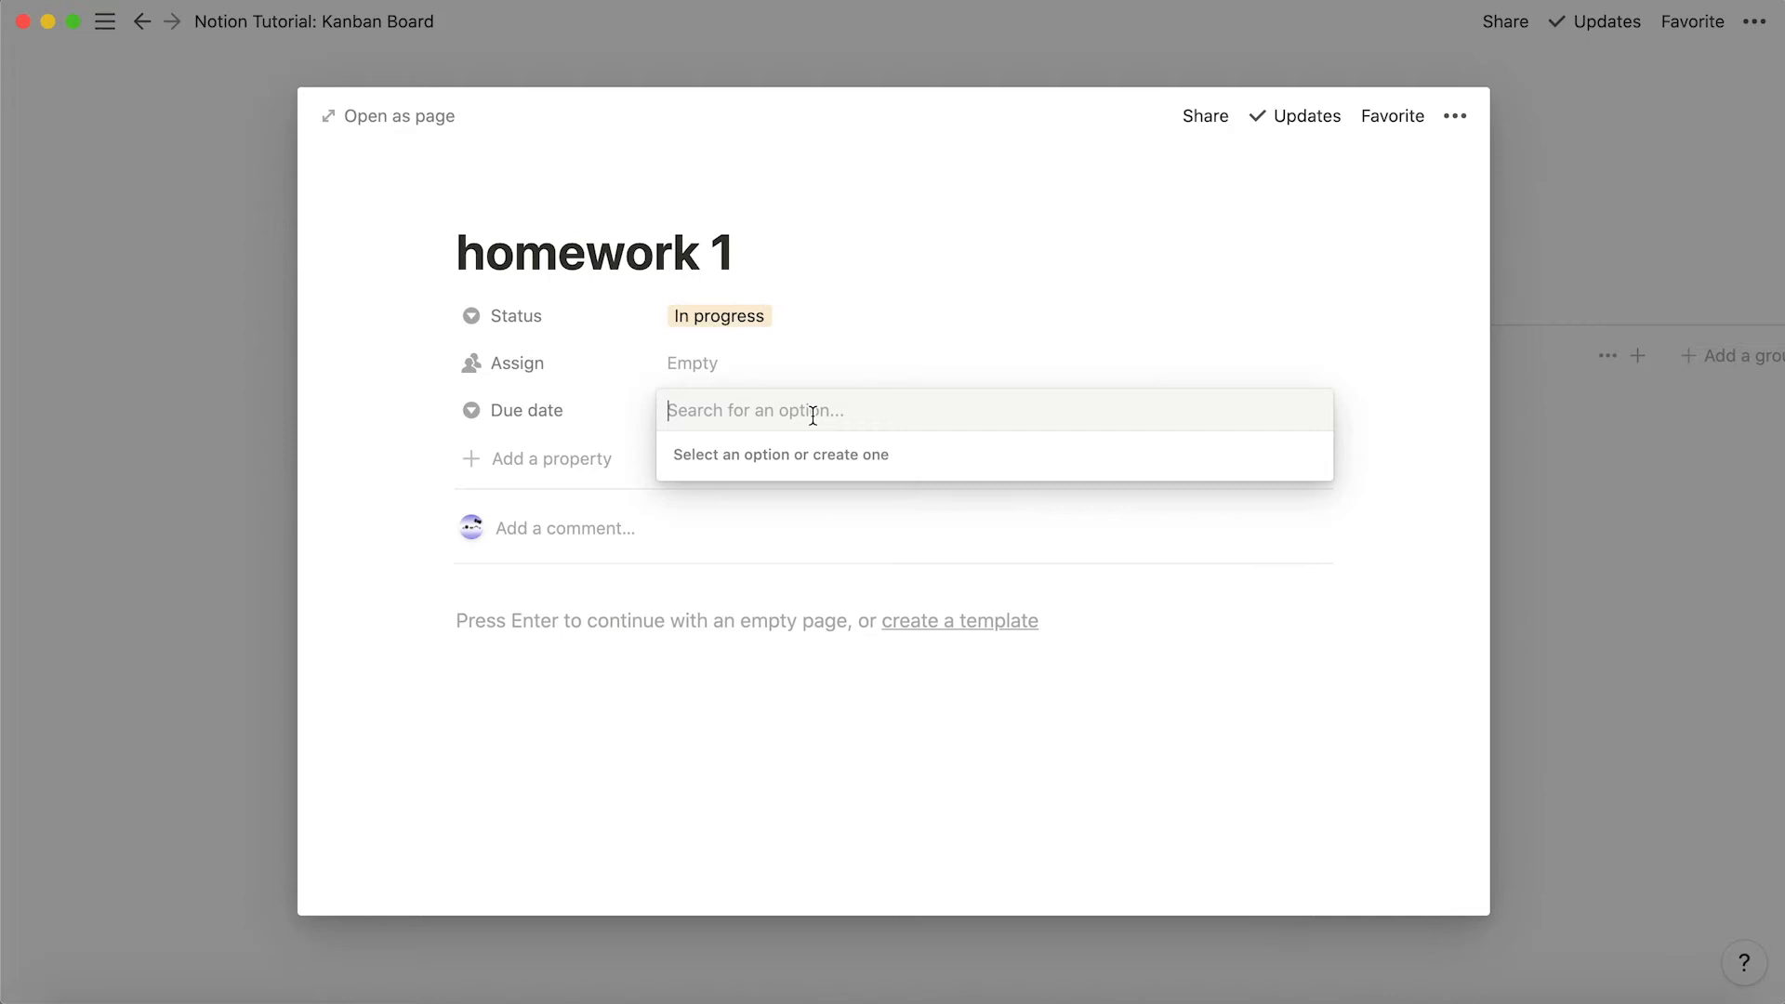
text(Sep)
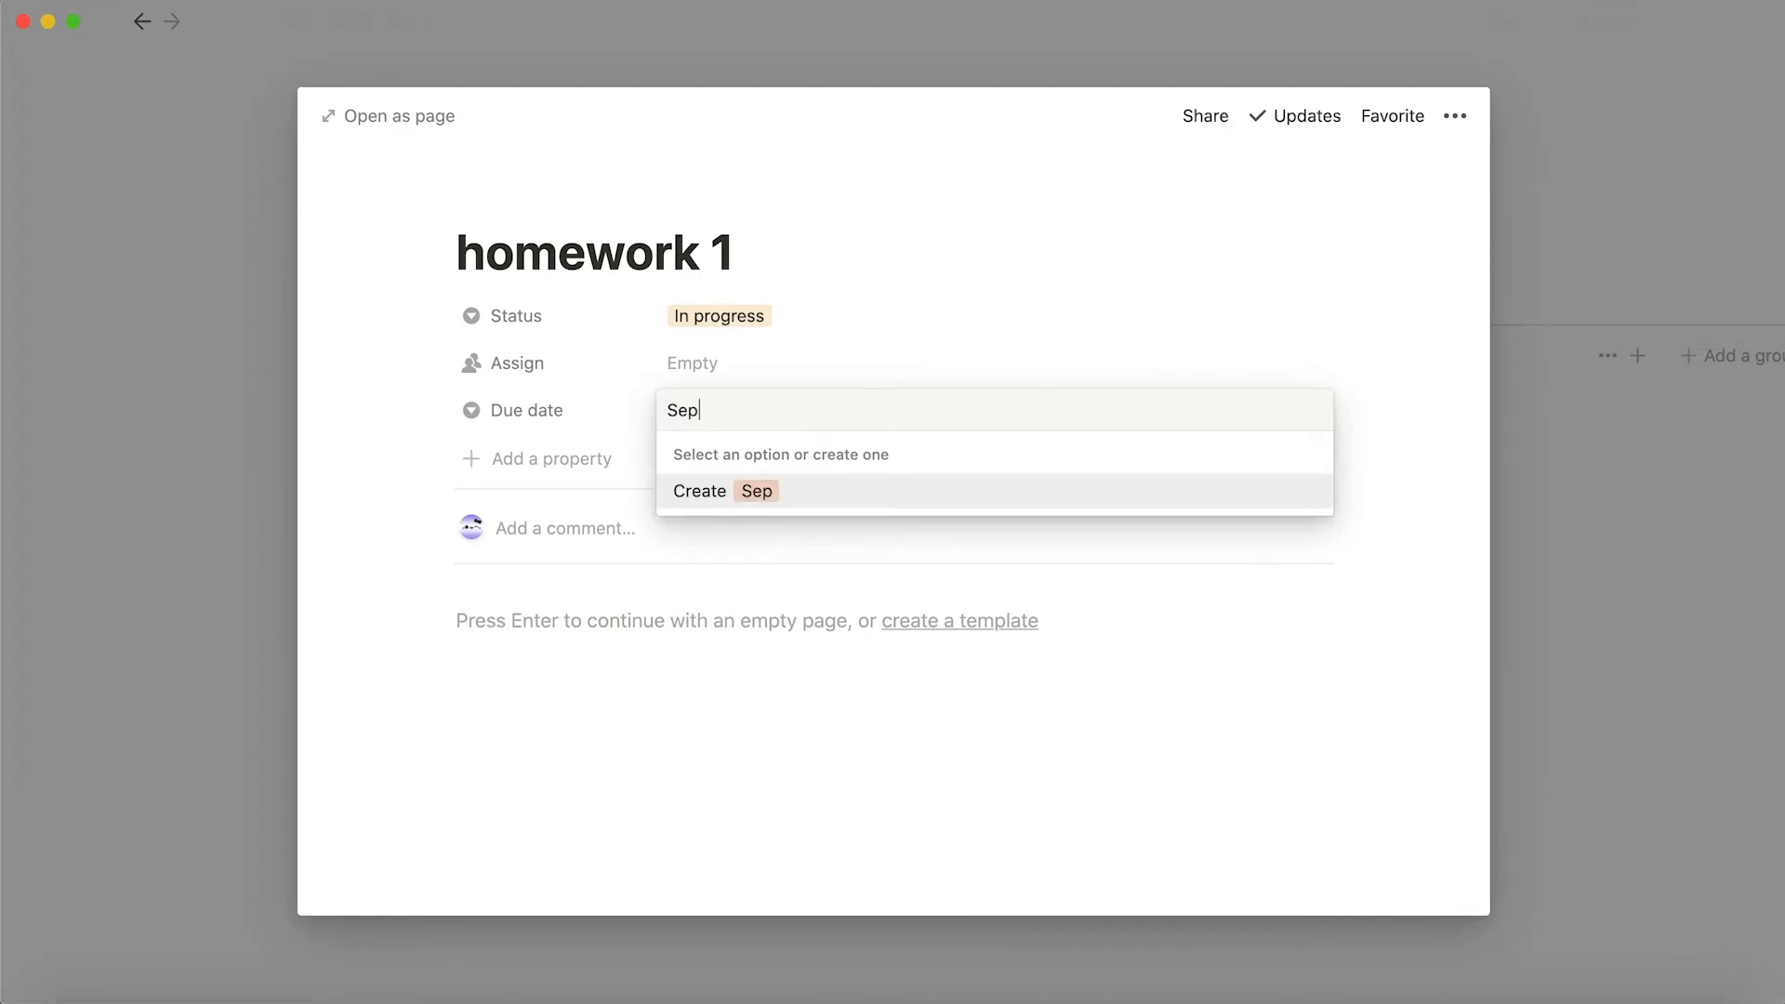
text(tember 6)
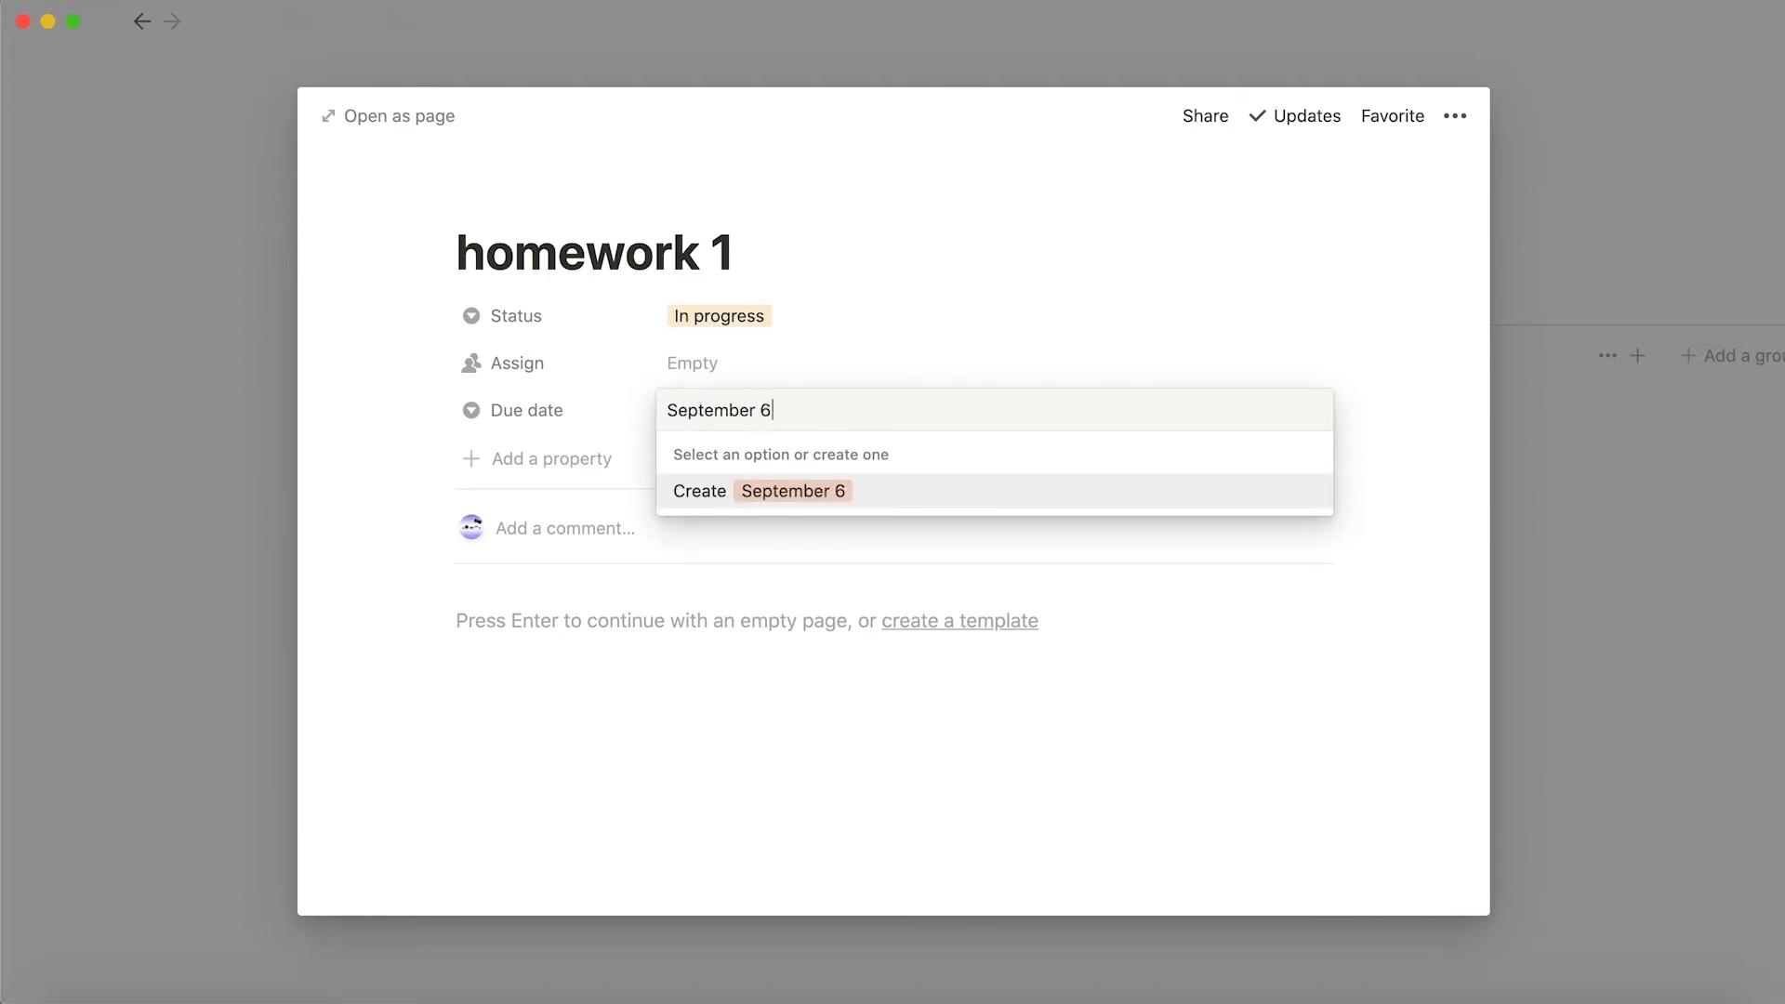
click(868, 491)
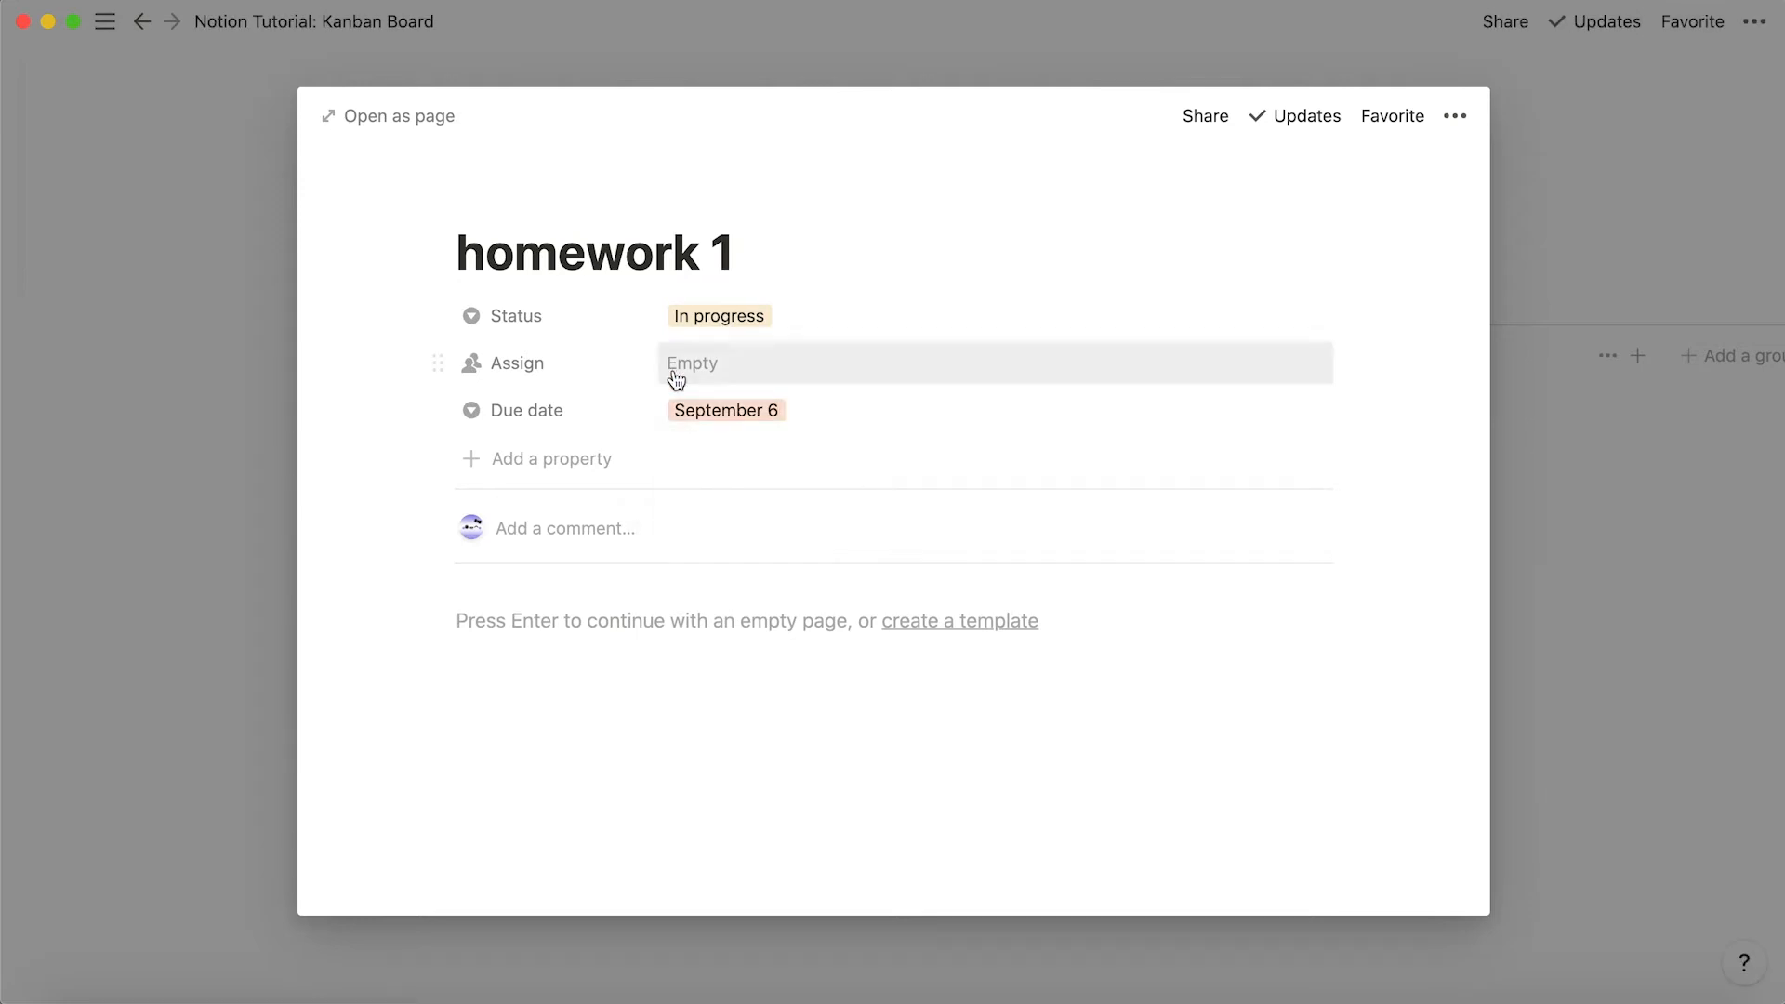
click(1680, 498)
click(1084, 405)
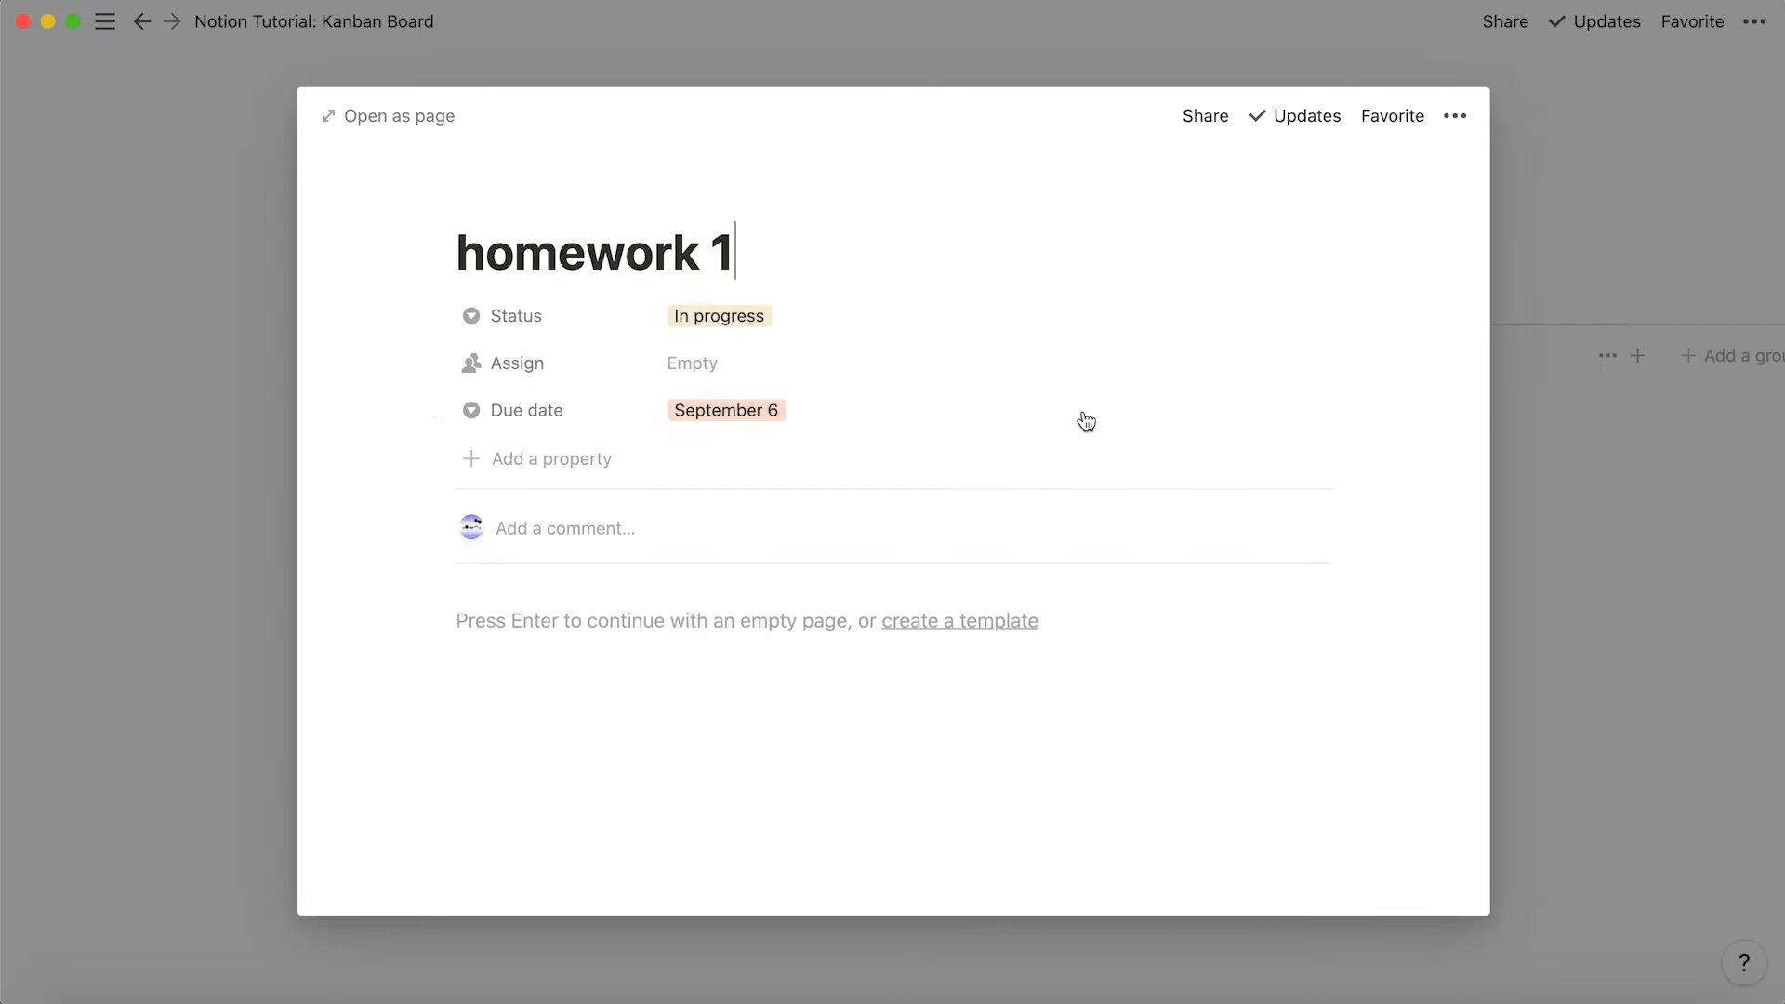
click(1622, 506)
Create the option "September 7" as Card 2's Due date and close the card.
click(591, 389)
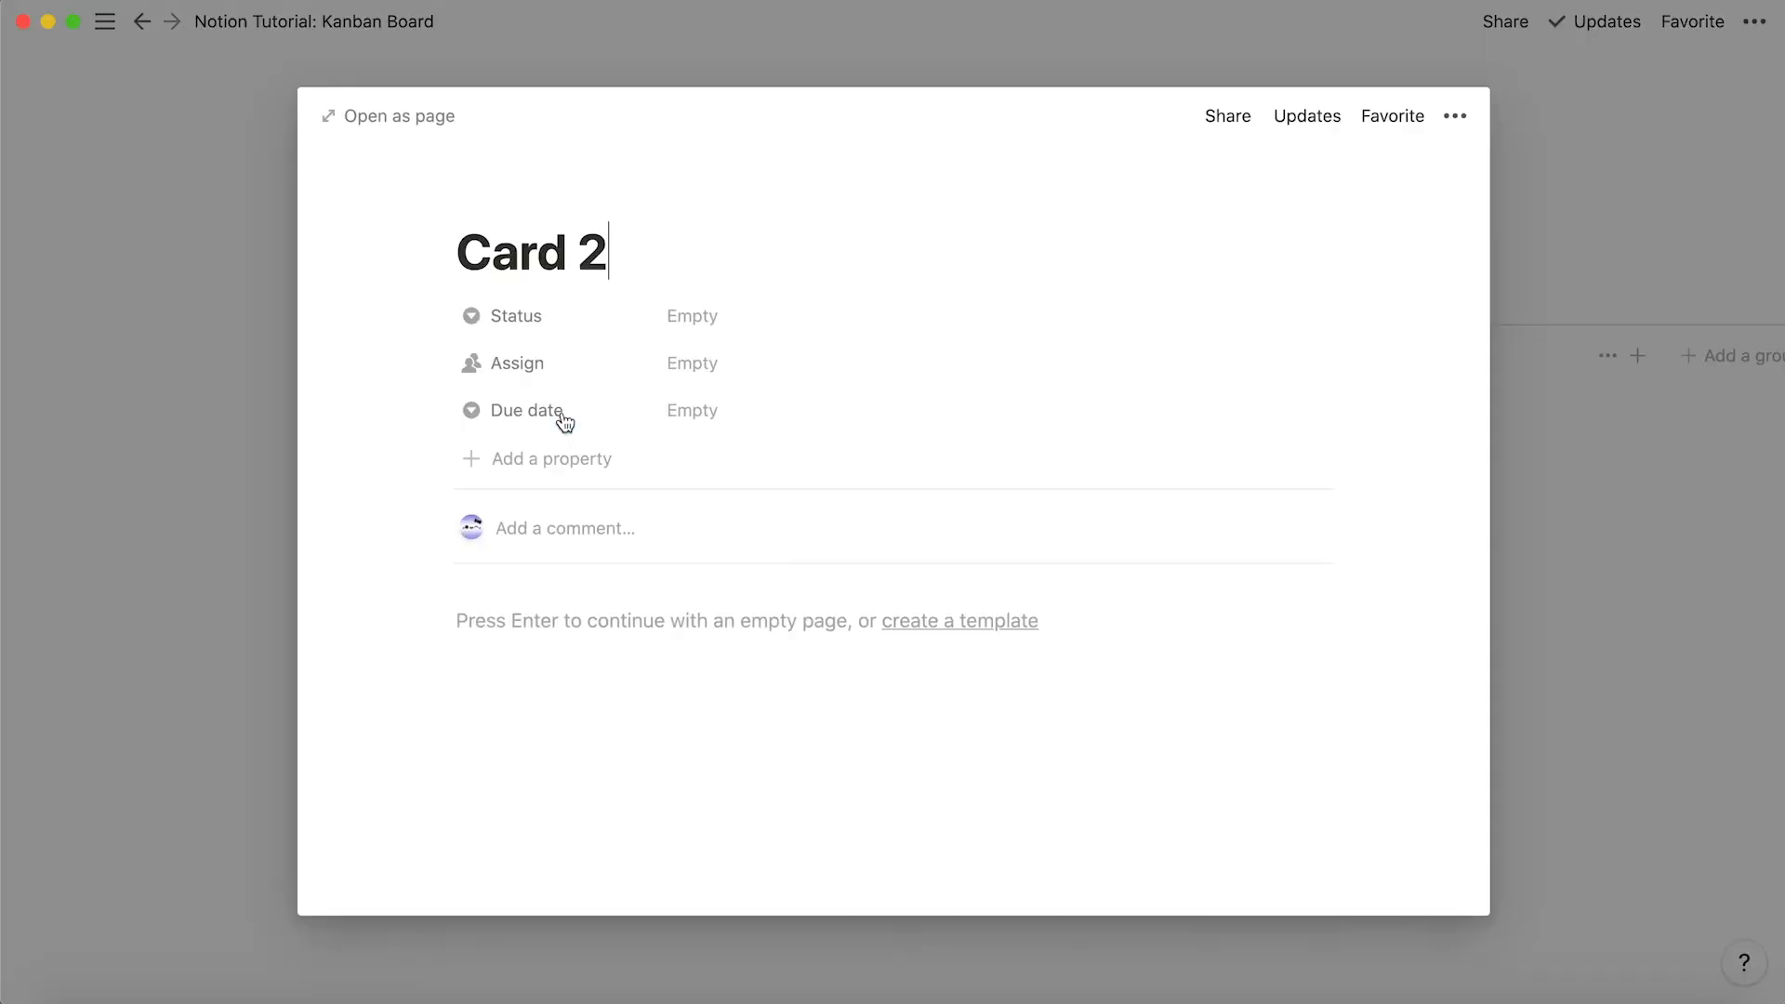
click(691, 410)
text(Set)
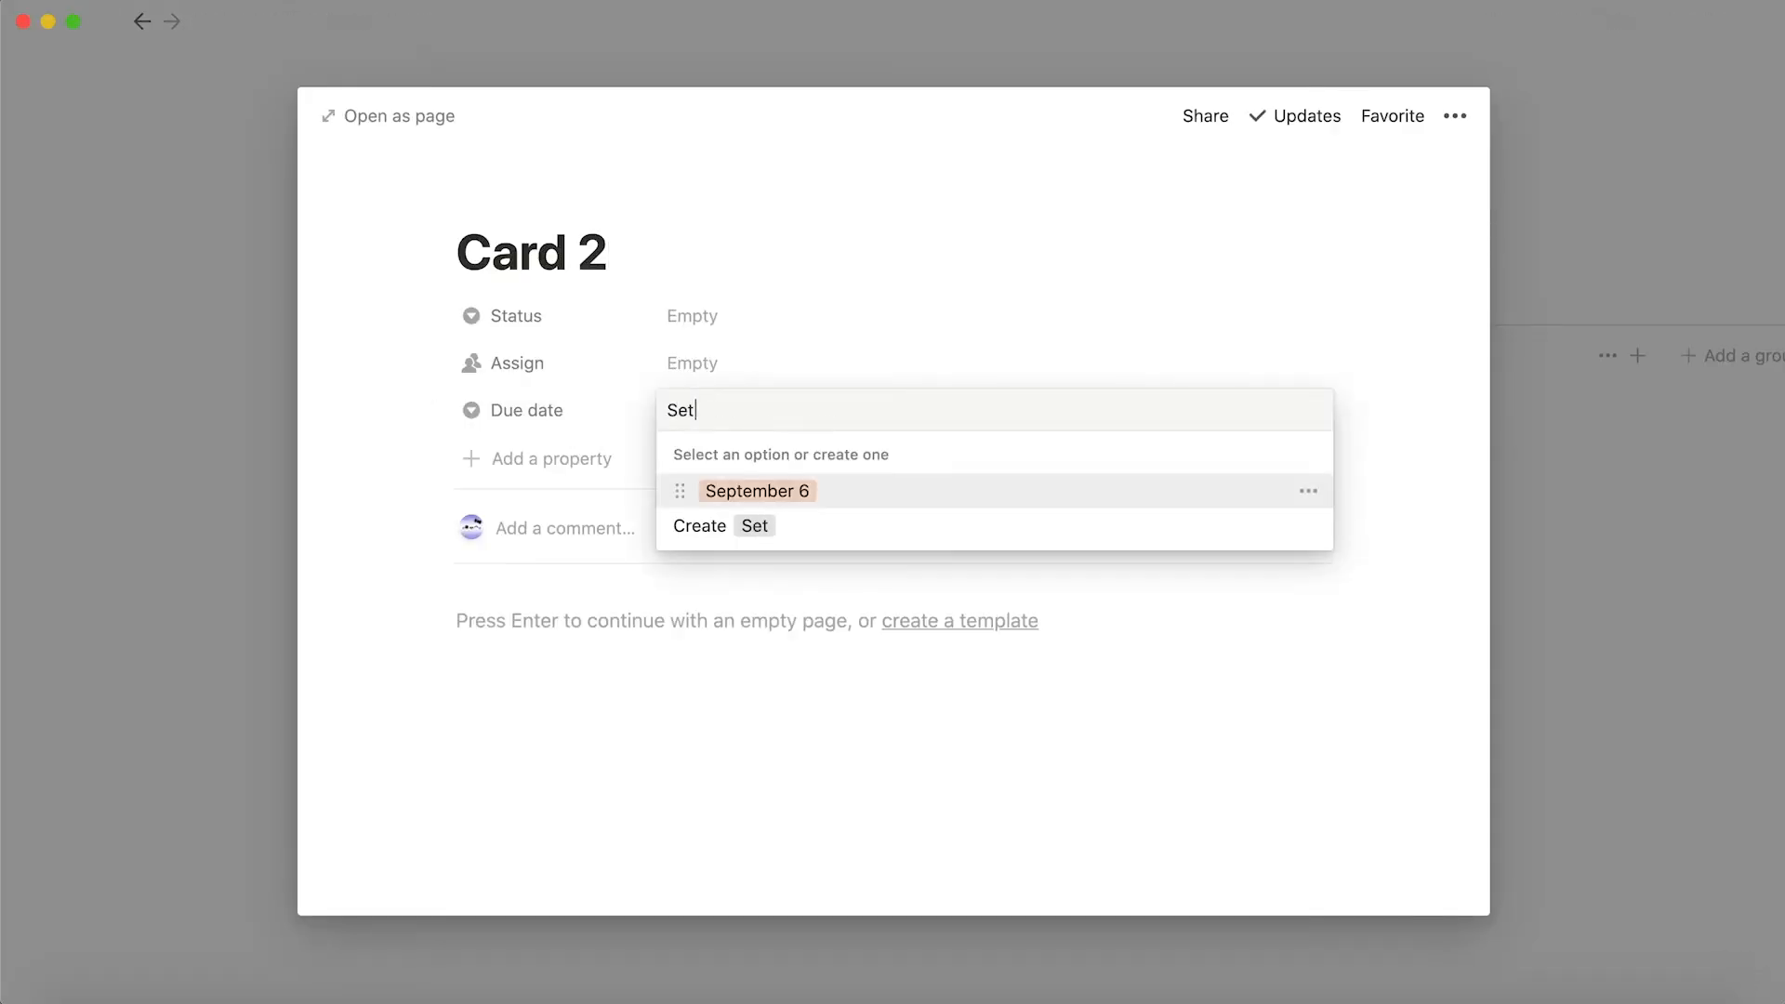
text(otember)
key(super+a)
text(September 7)
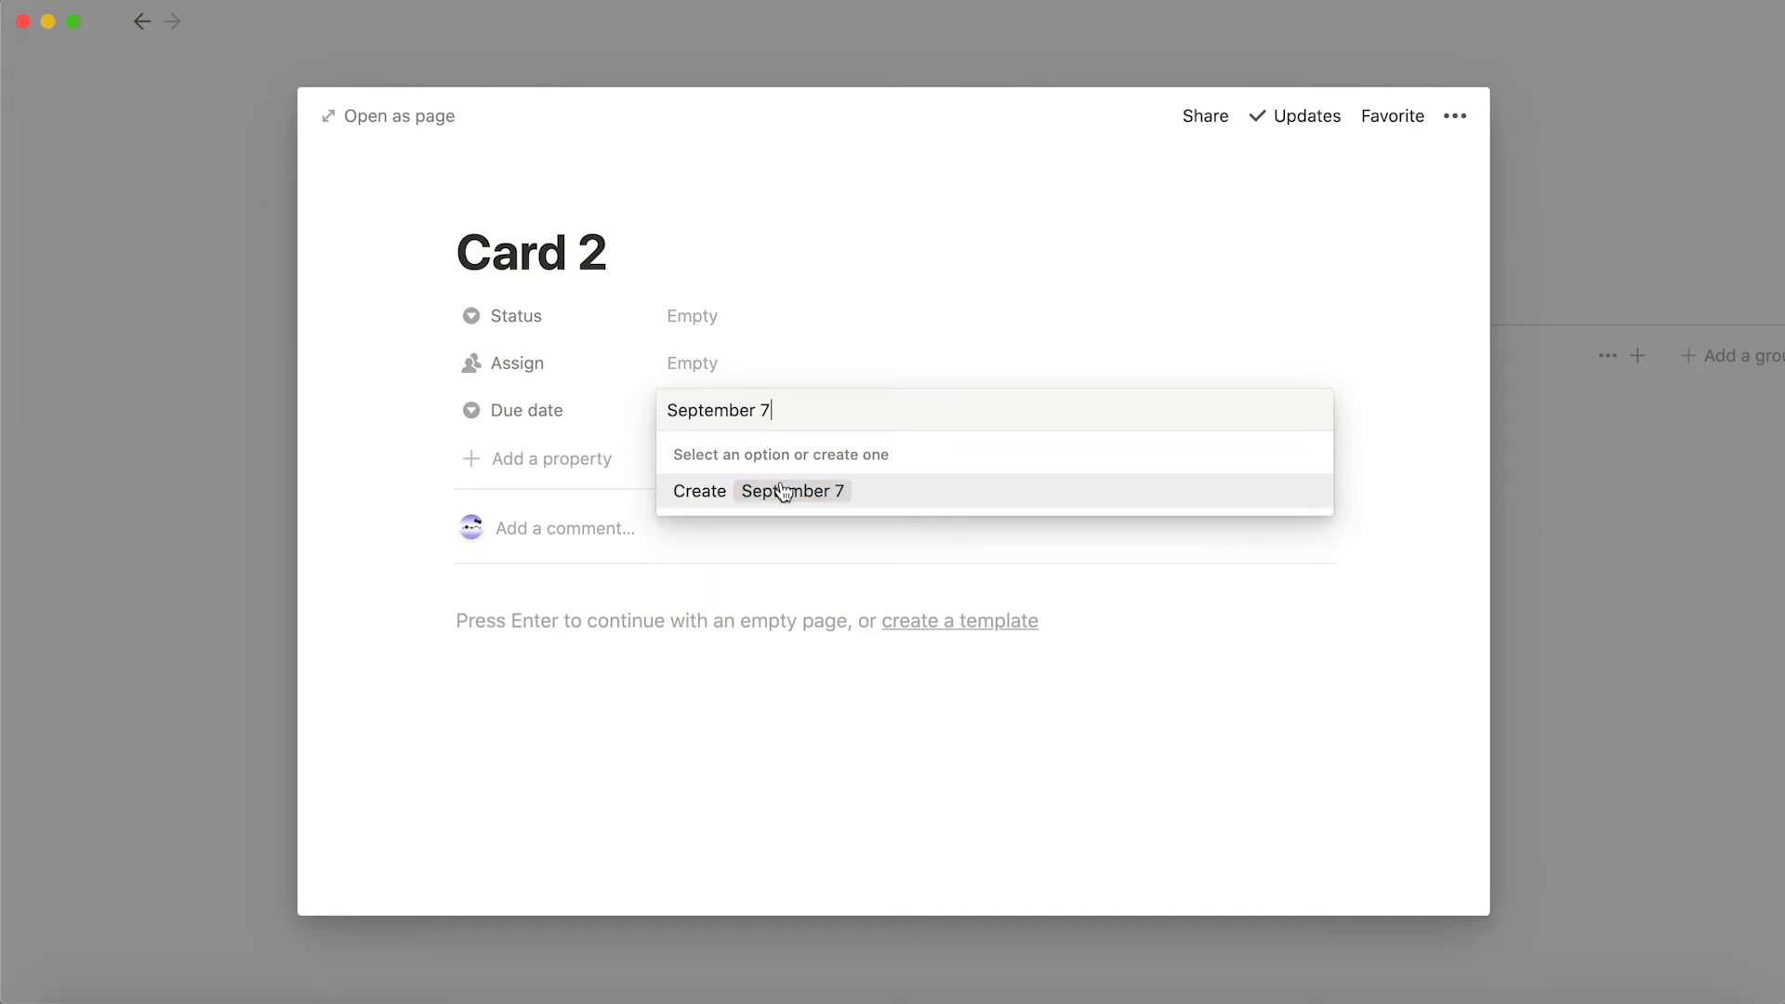
click(784, 491)
click(1506, 458)
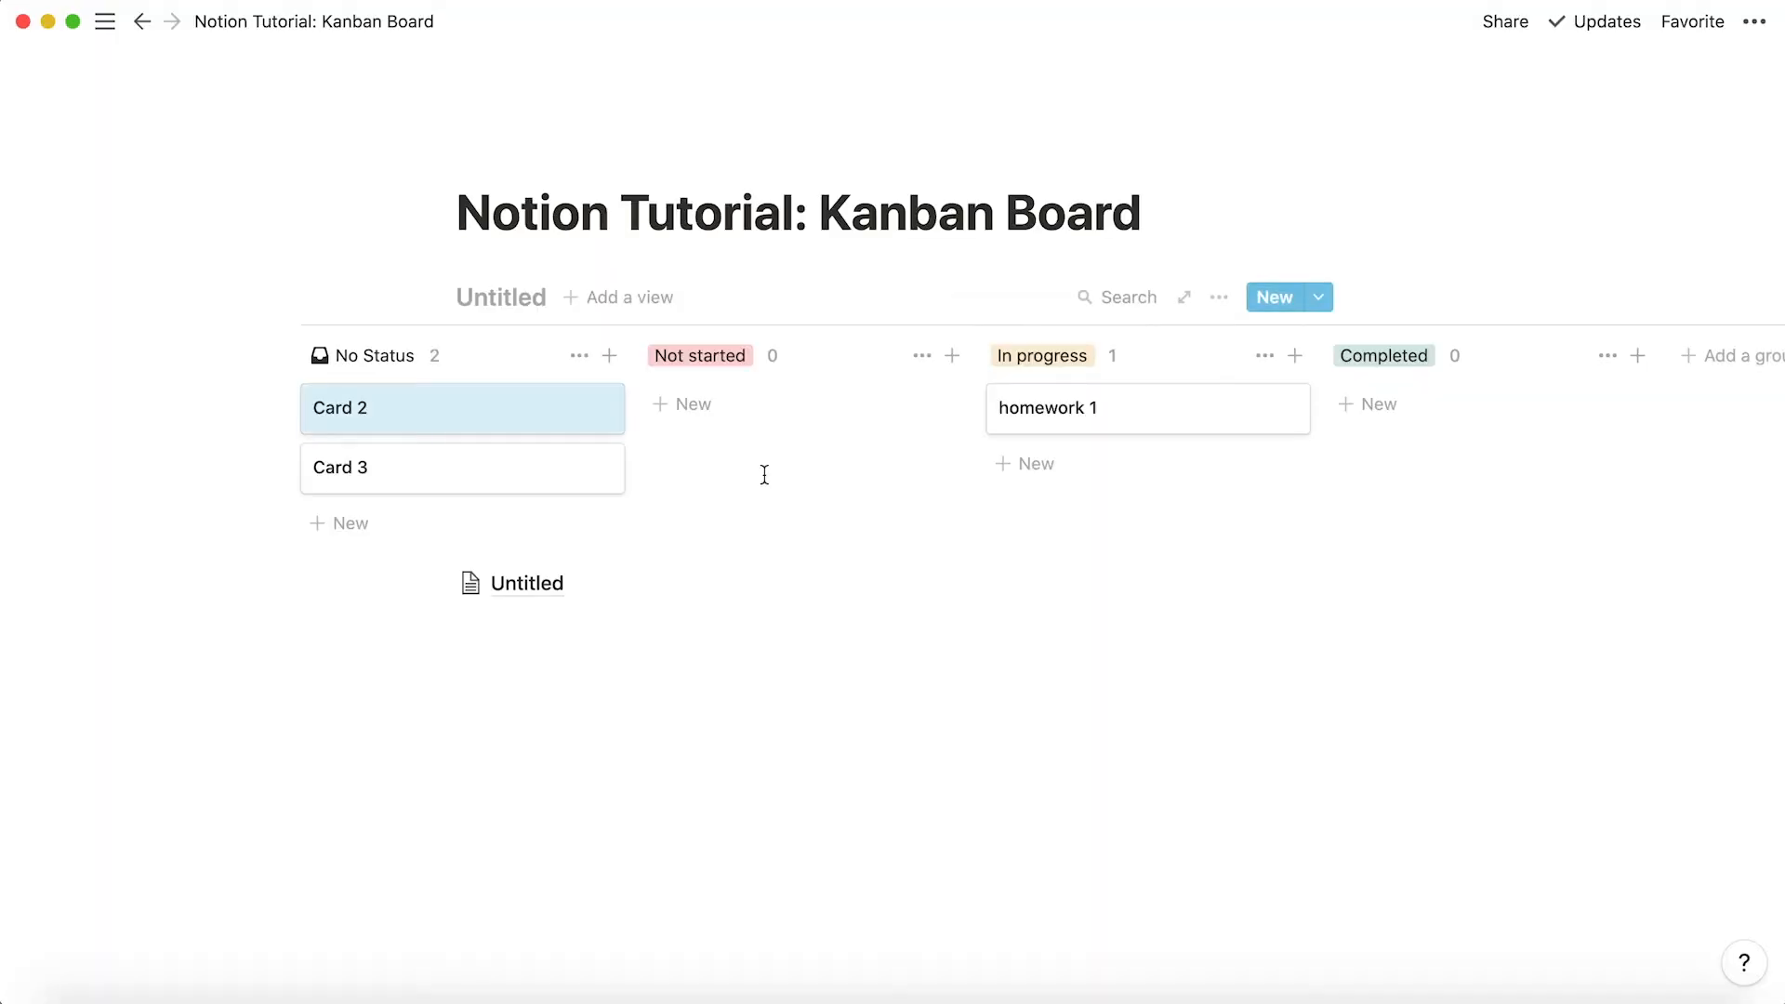
Set Card 3's Due date to the existing option "September 6" and close the card.
click(425, 479)
click(742, 415)
text(September)
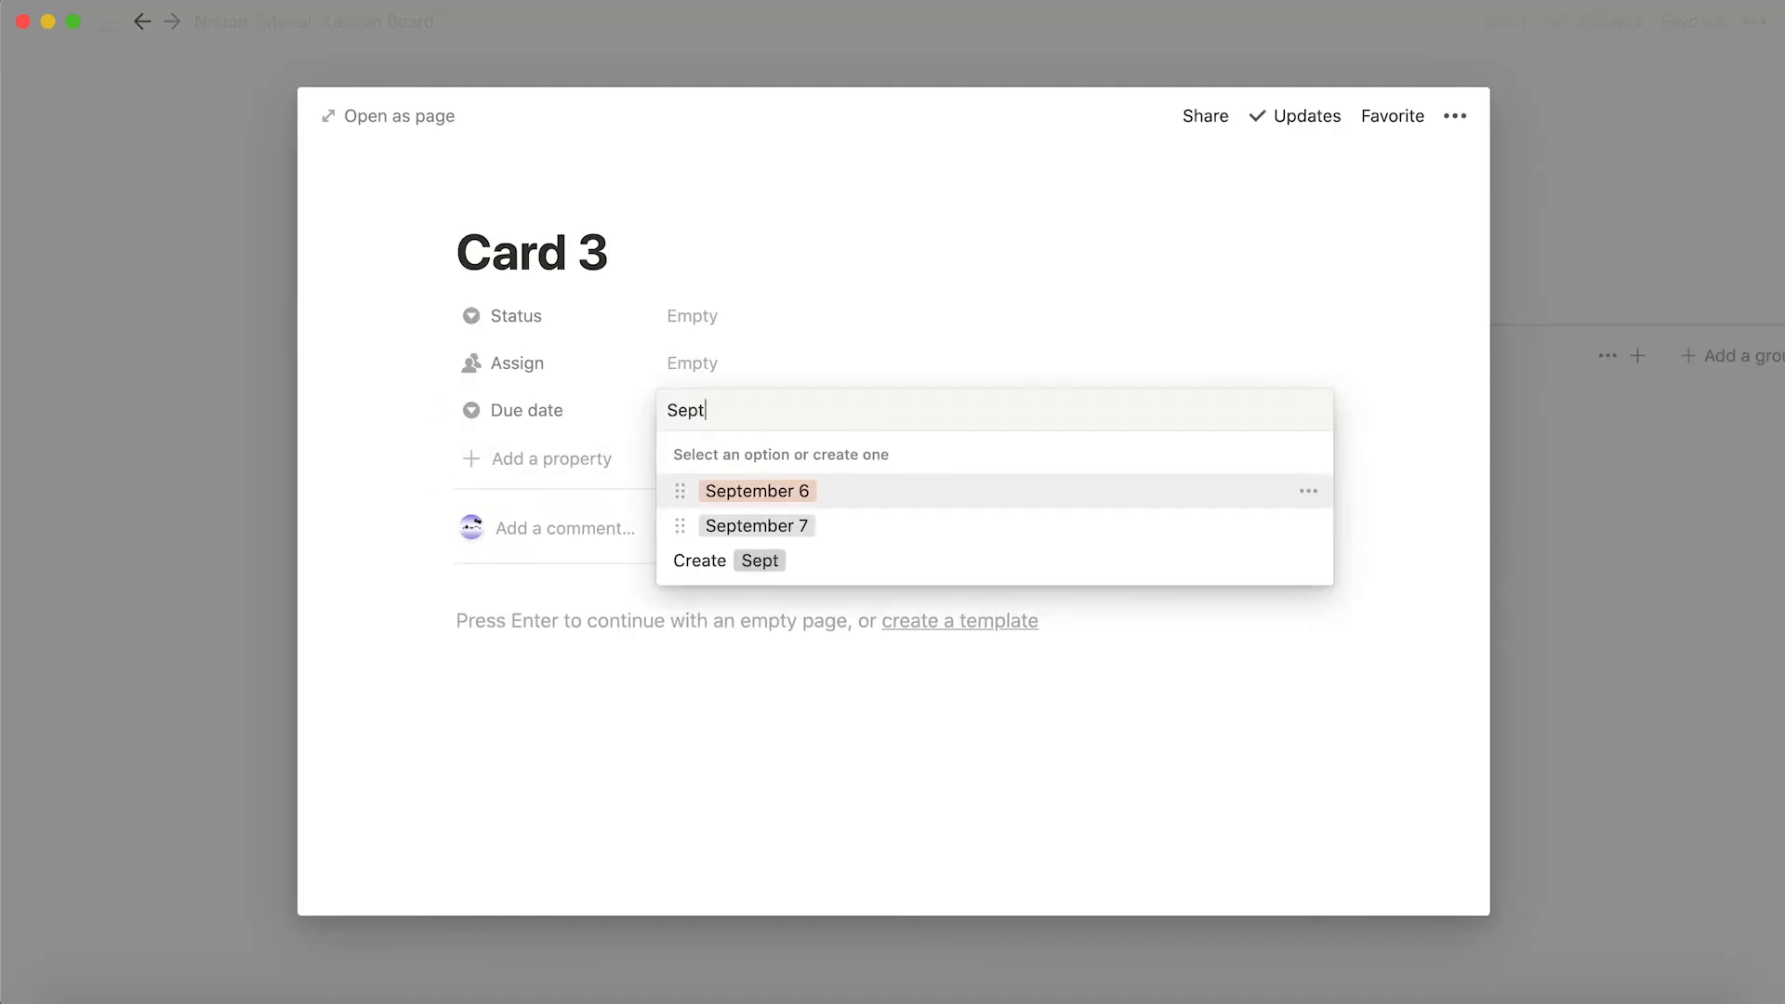
key(BackSpace)
key(BackSpace)
text(x)
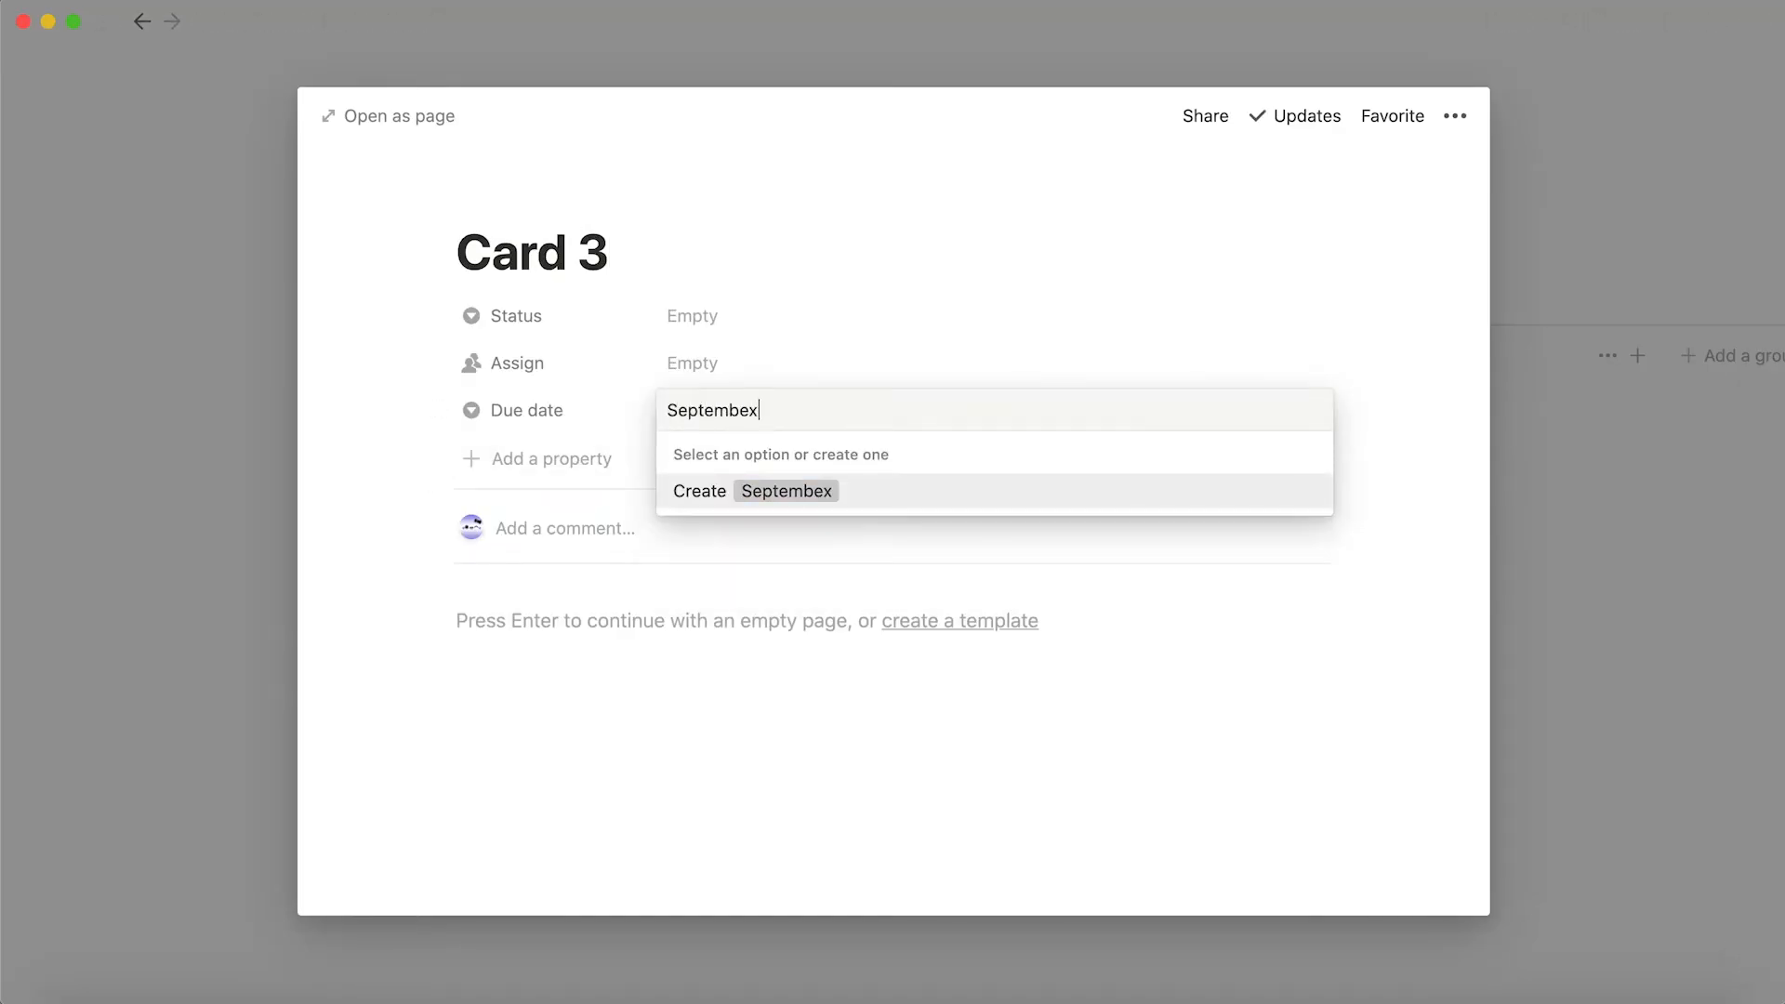
key(super+a)
key(BackSpace)
click(809, 493)
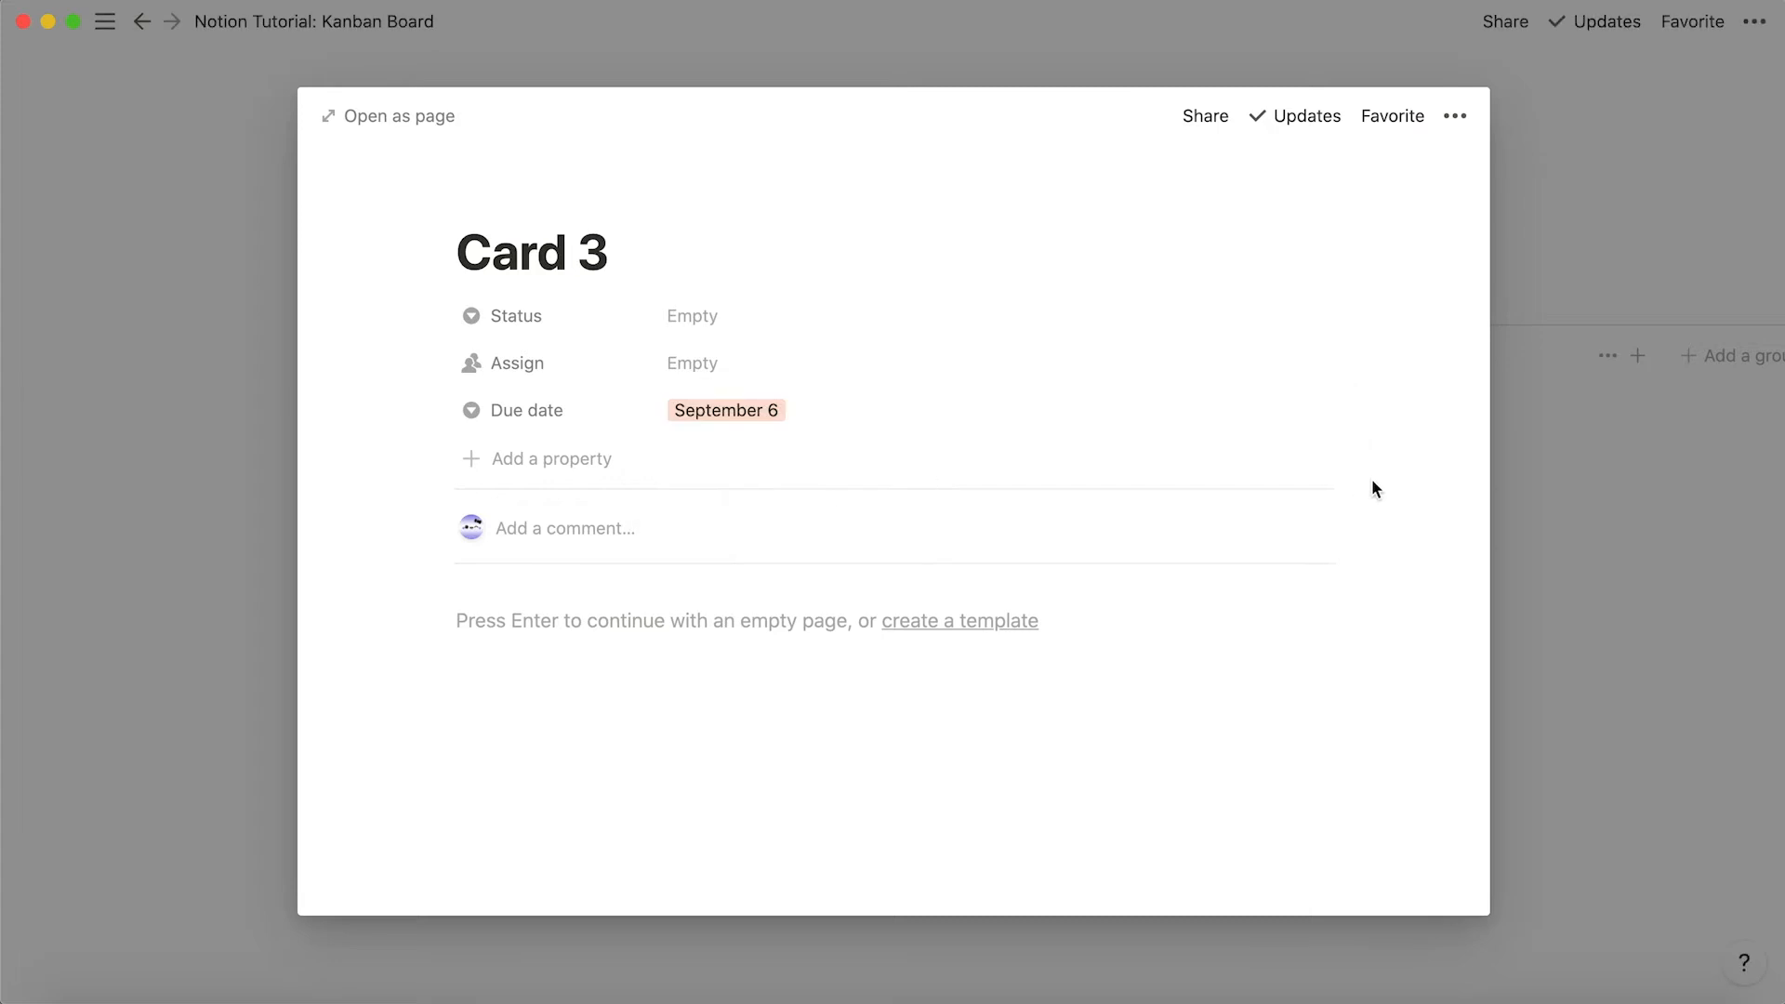
click(1538, 486)
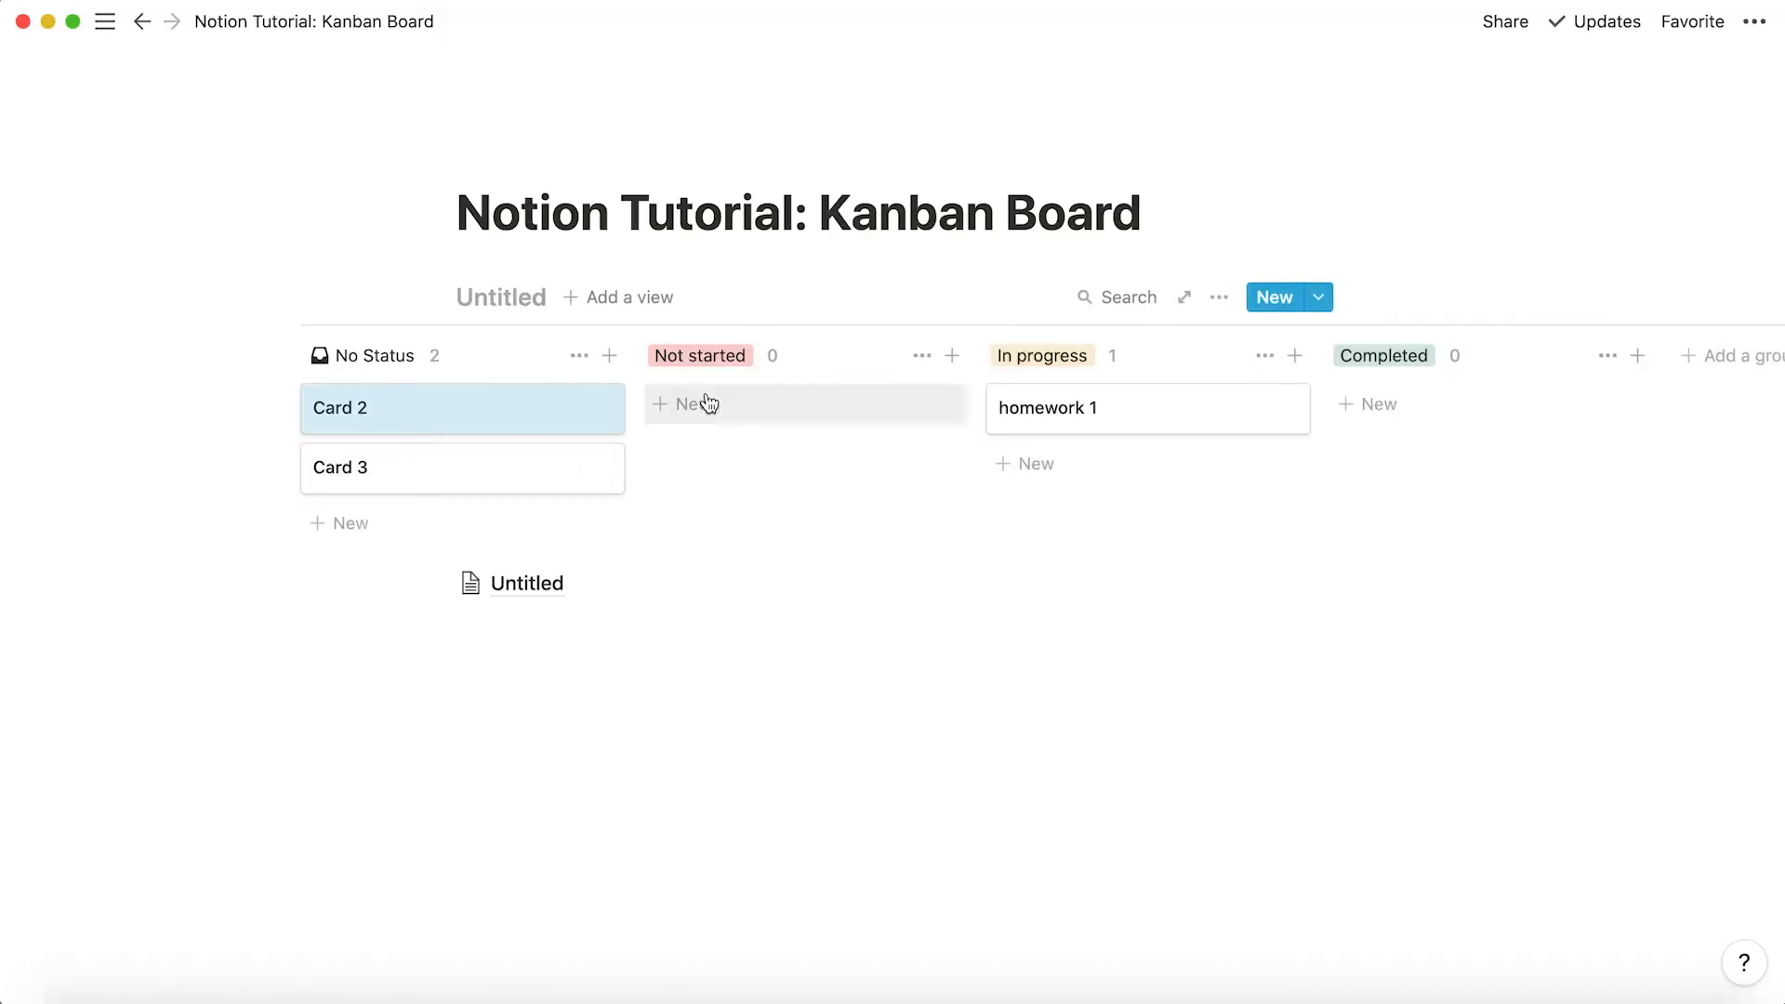
Show the Due date property on the board's cards, and switch the Status property on and off again.
click(1220, 296)
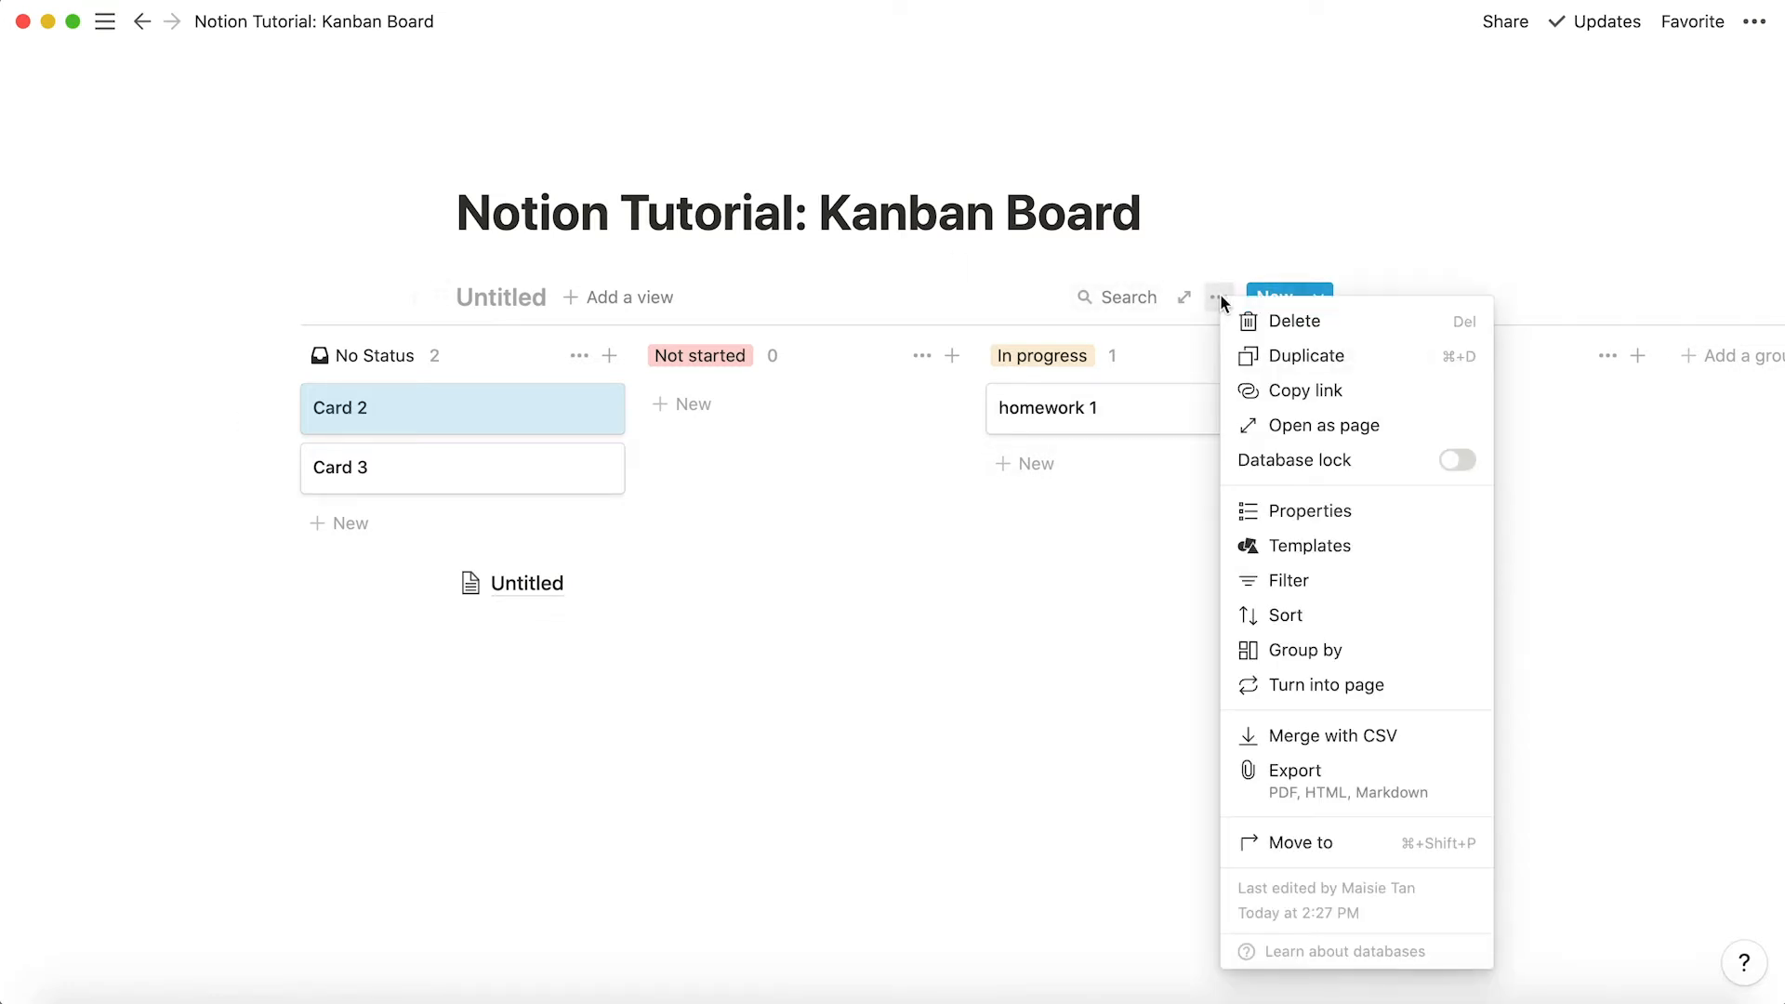
click(1298, 513)
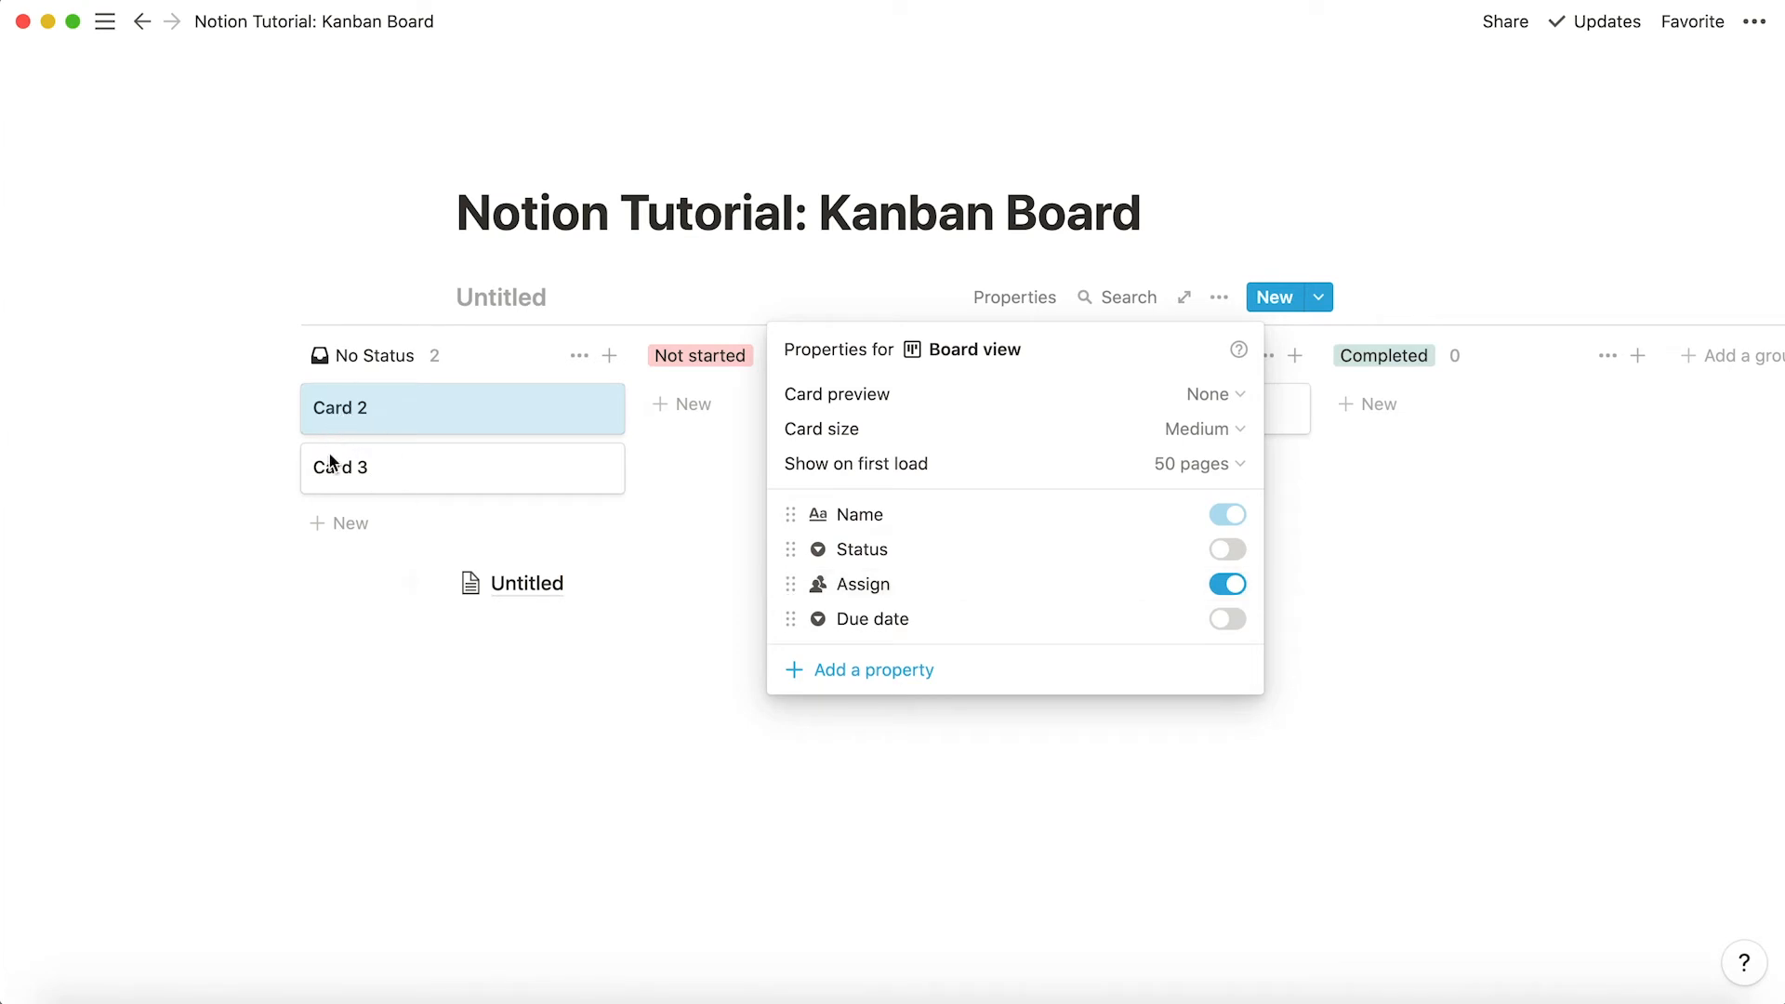
click(1228, 620)
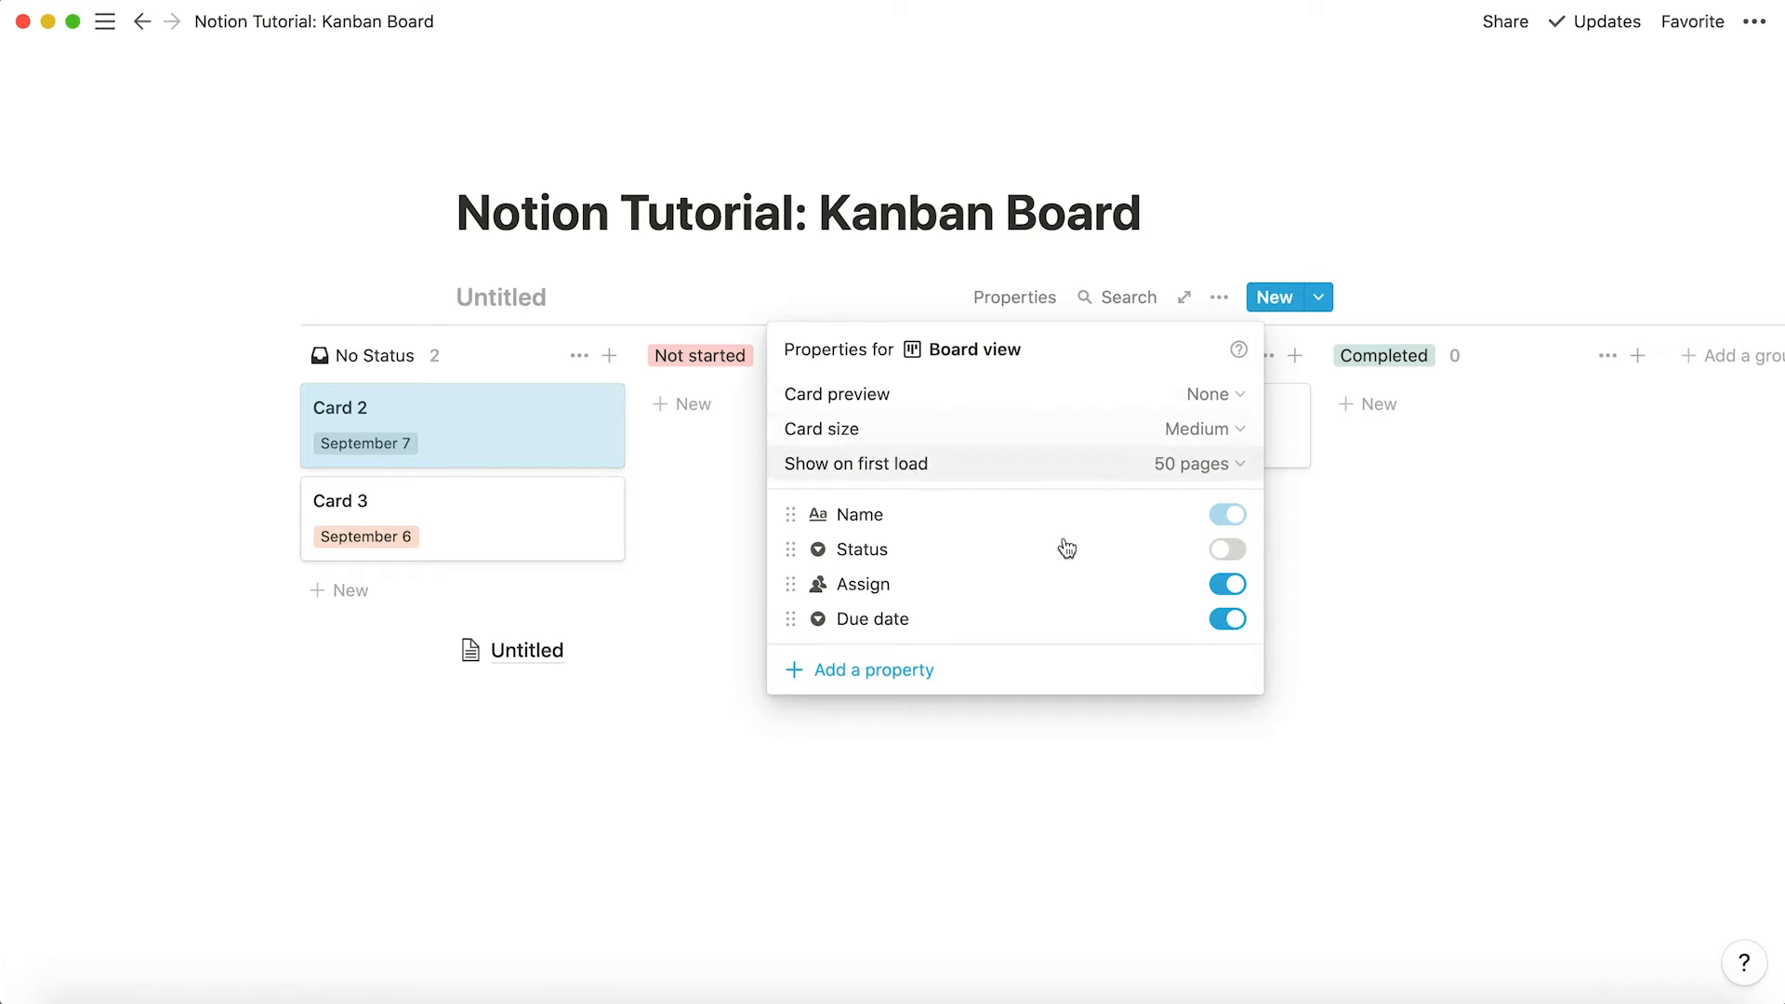
click(1229, 551)
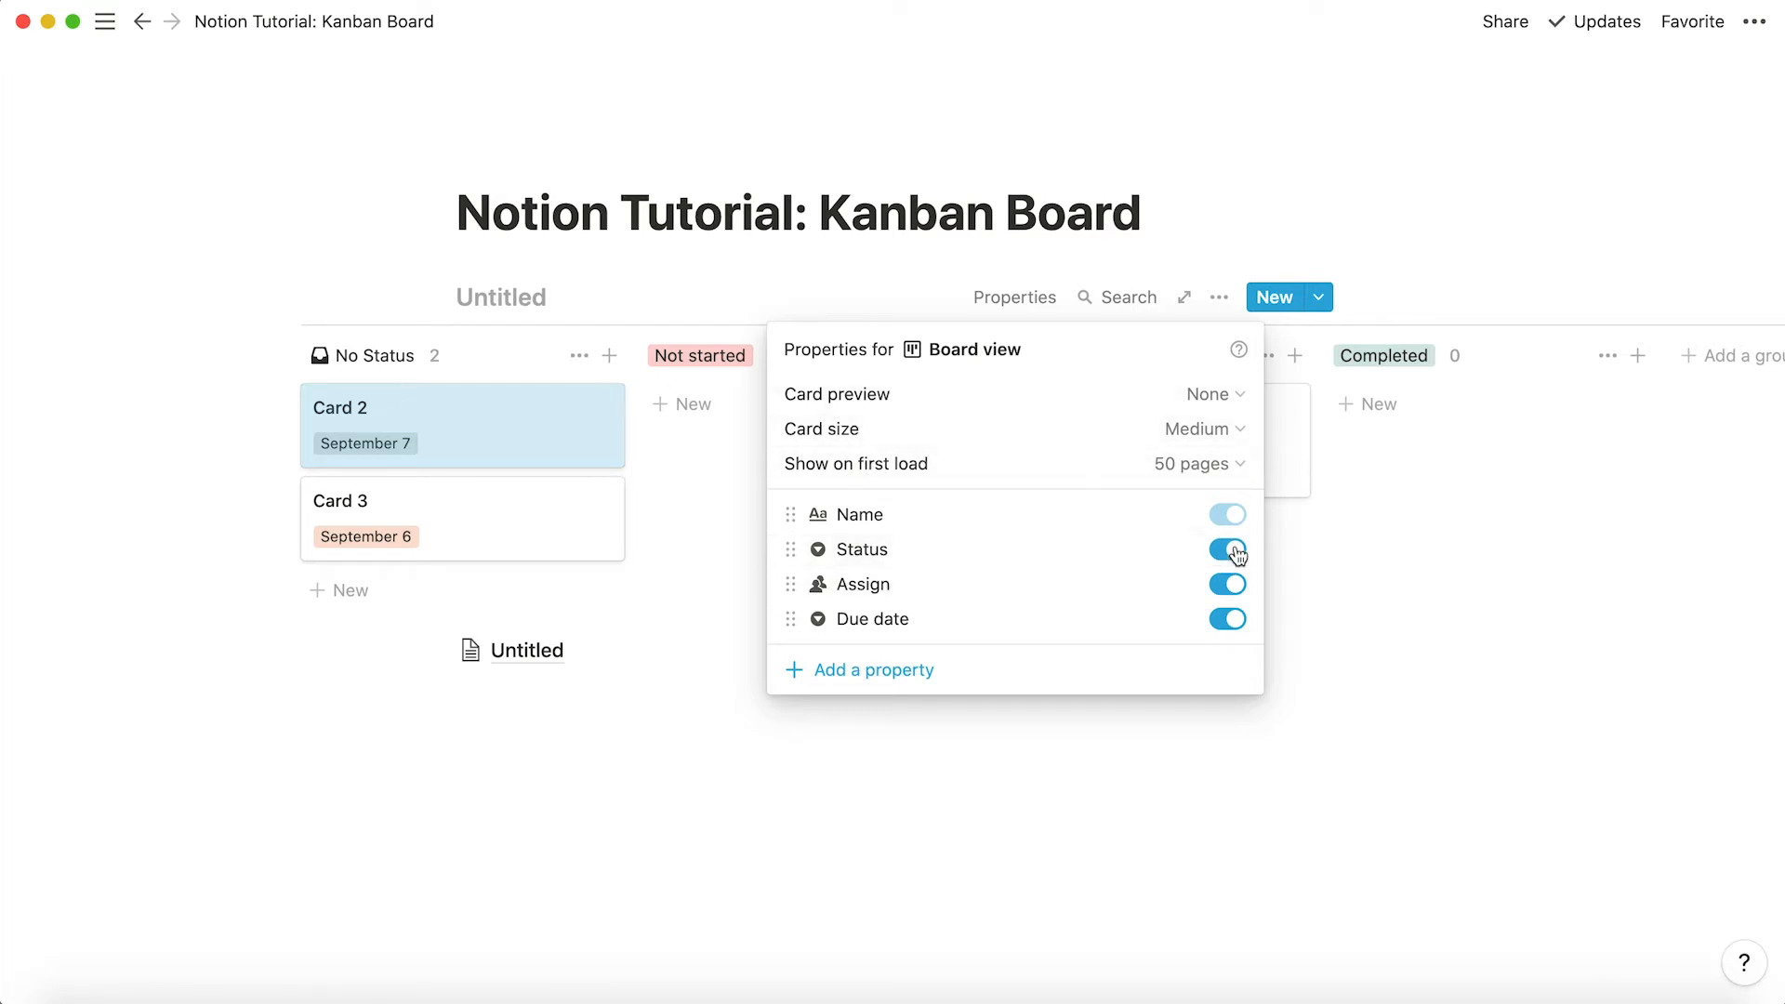
click(1230, 550)
View the card preview choices, try the Large card size, and set the card size to Small.
click(1220, 398)
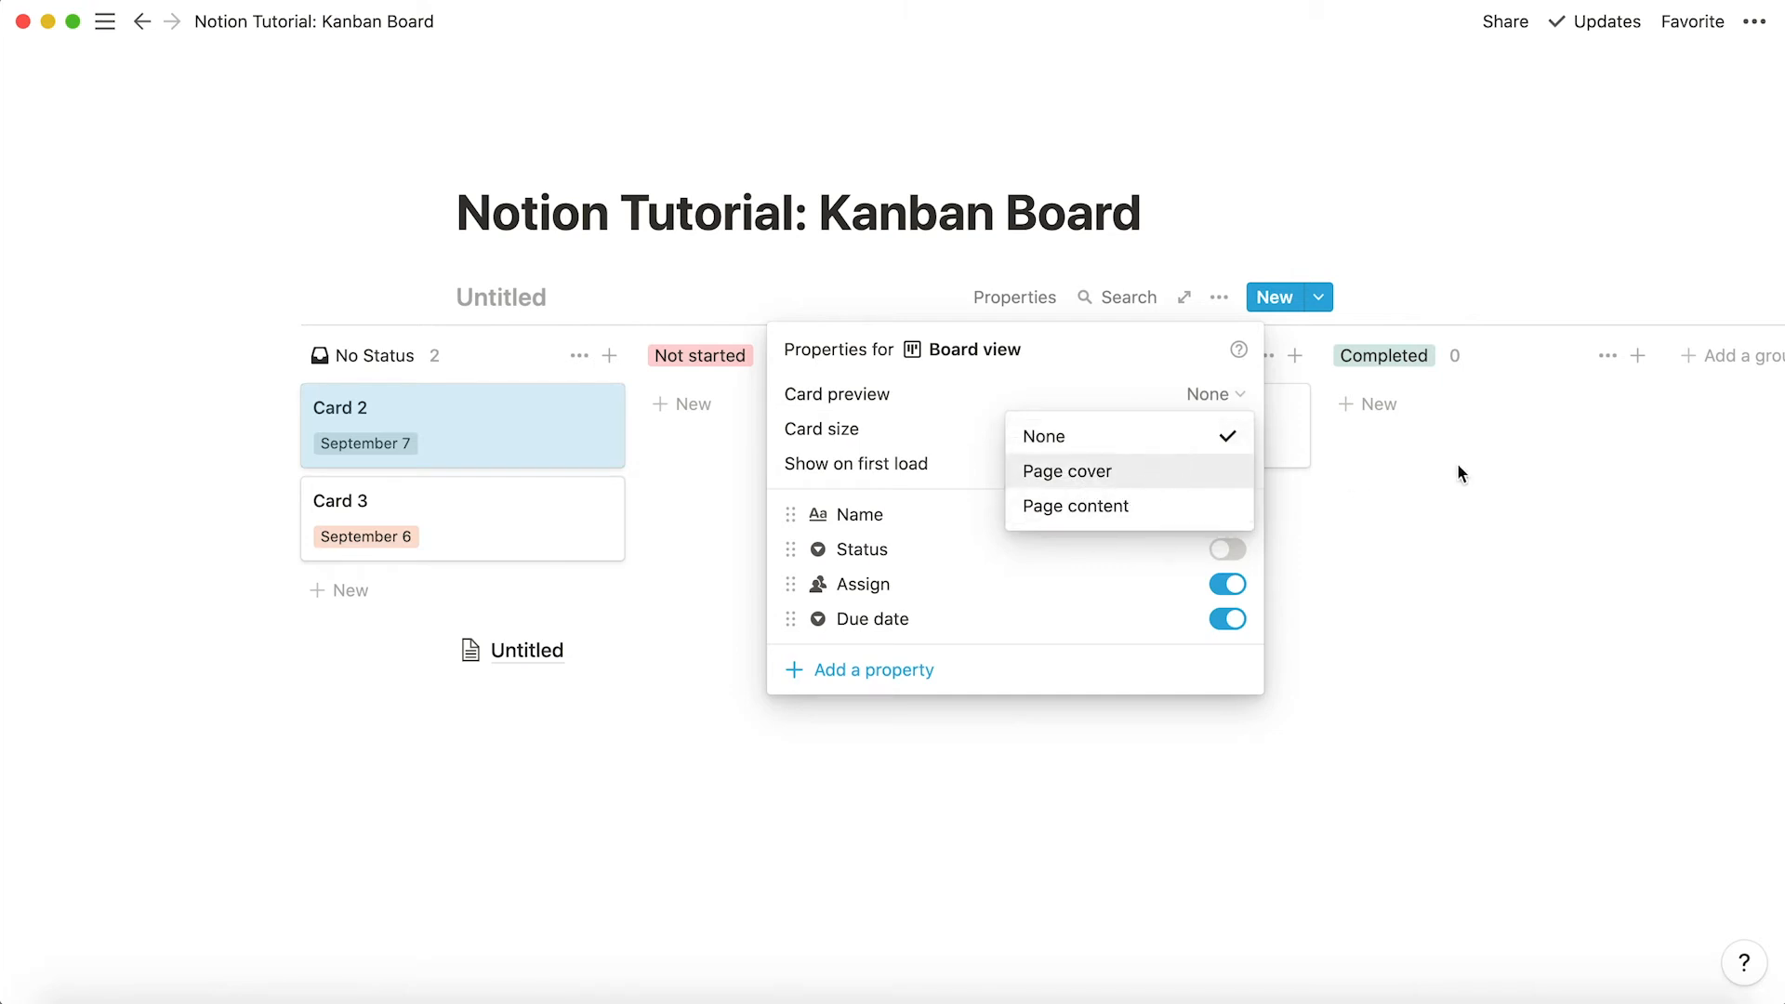
click(1396, 511)
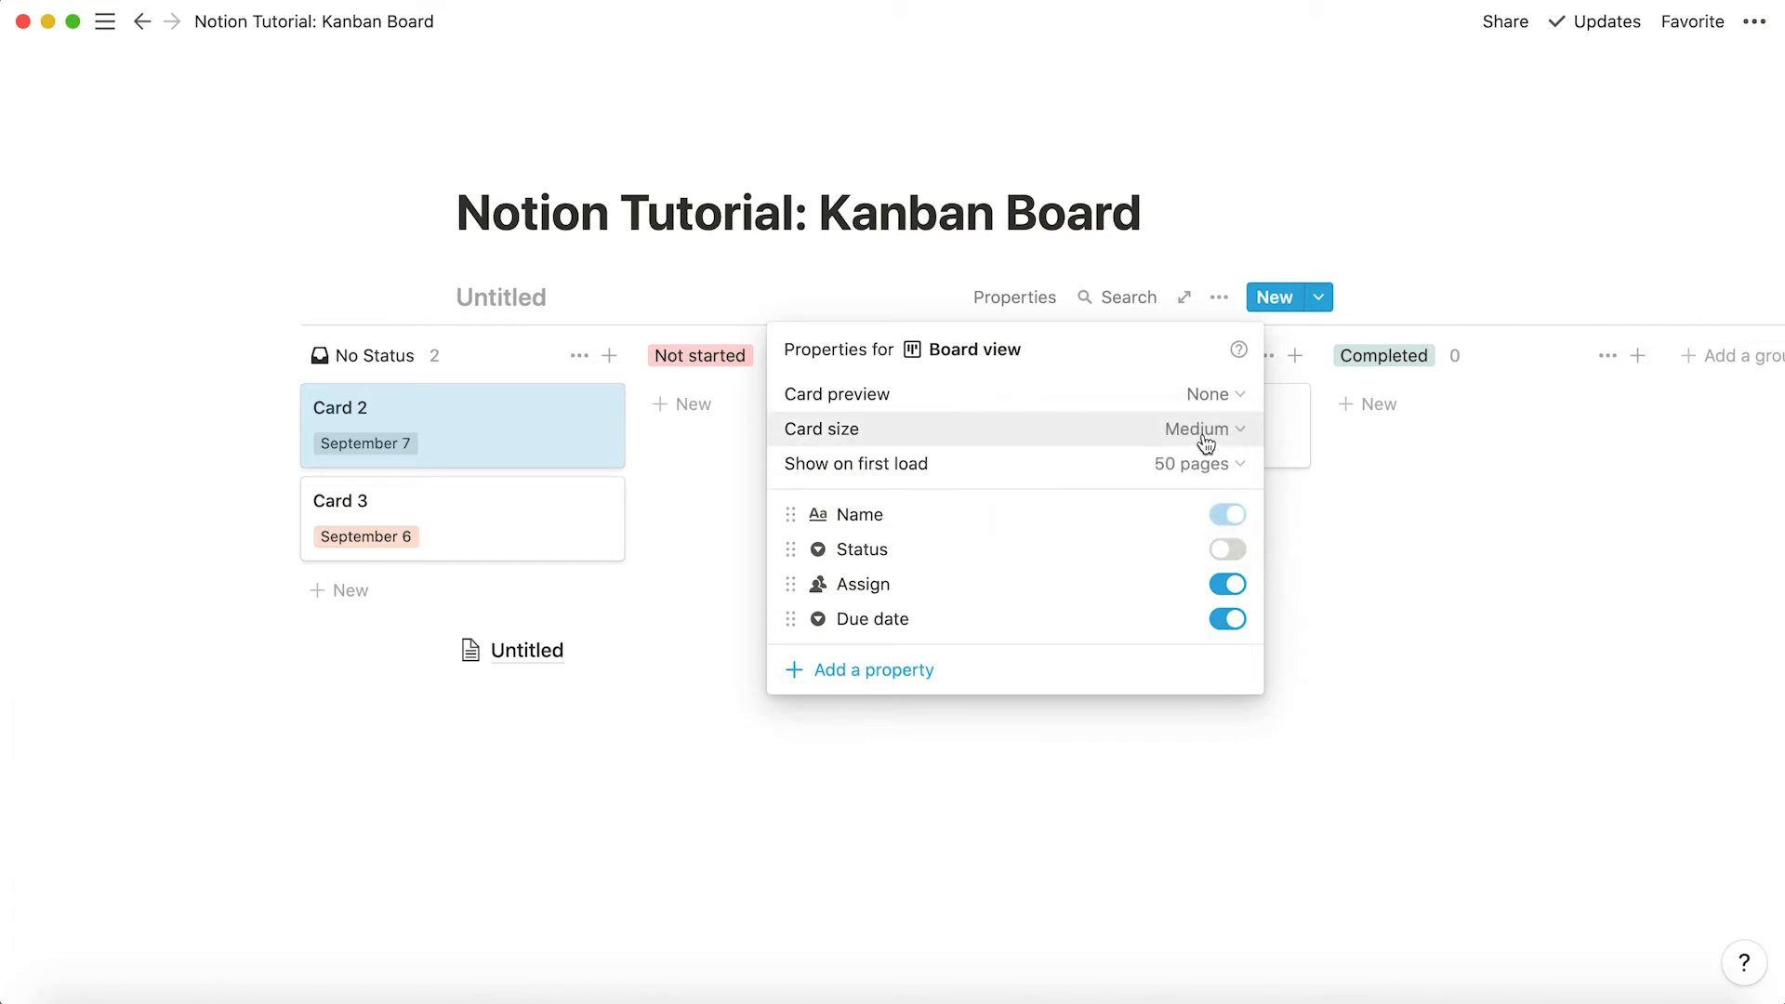
click(1202, 433)
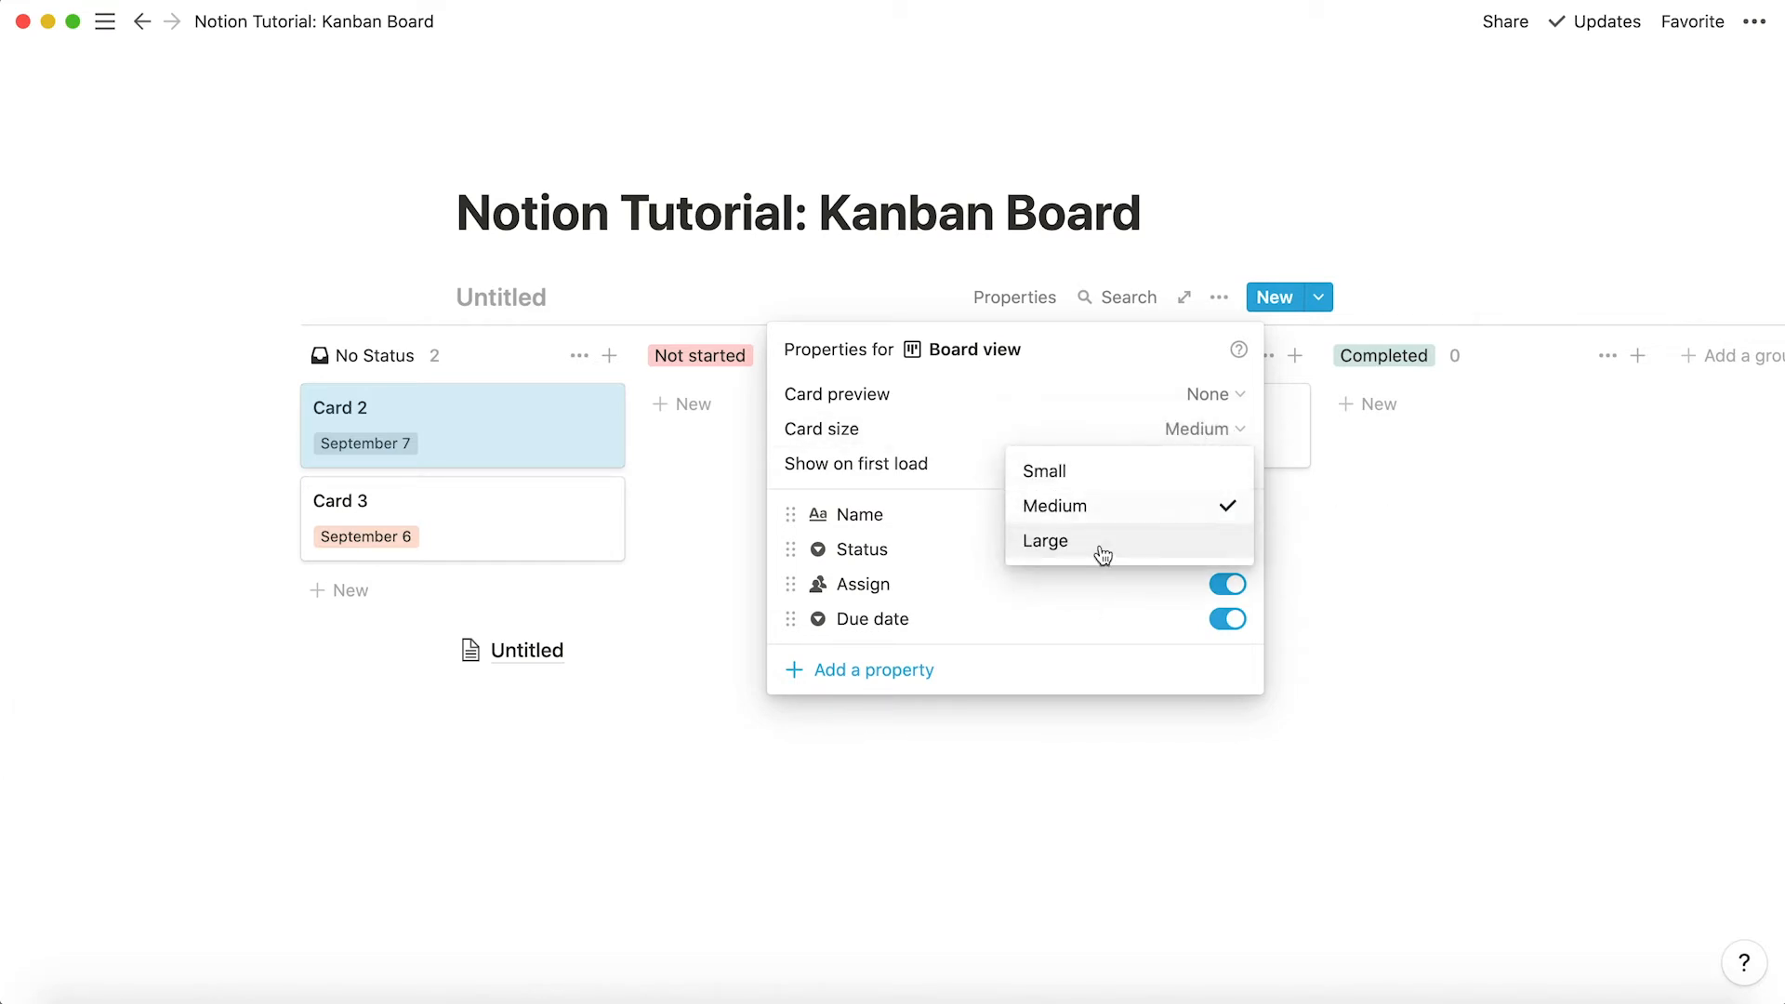
click(1102, 554)
click(1179, 433)
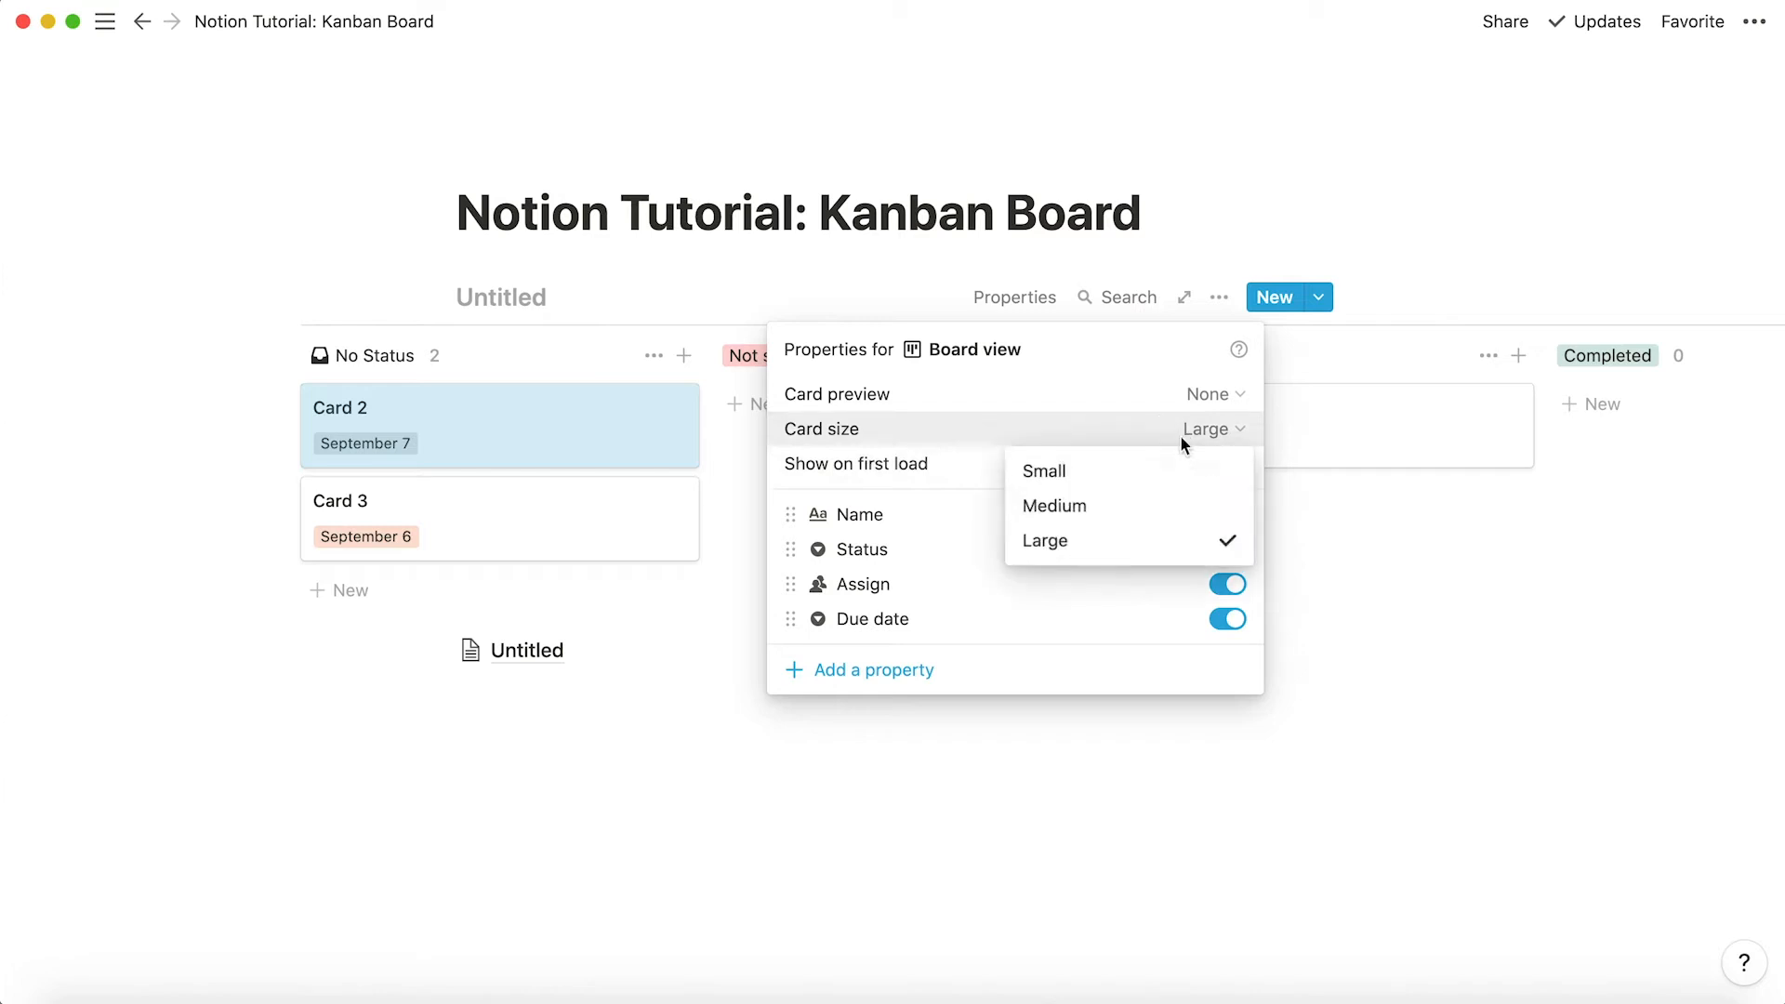
click(1161, 472)
Examine the page-count choices for the board's first load, and close the view's property settings.
click(1174, 464)
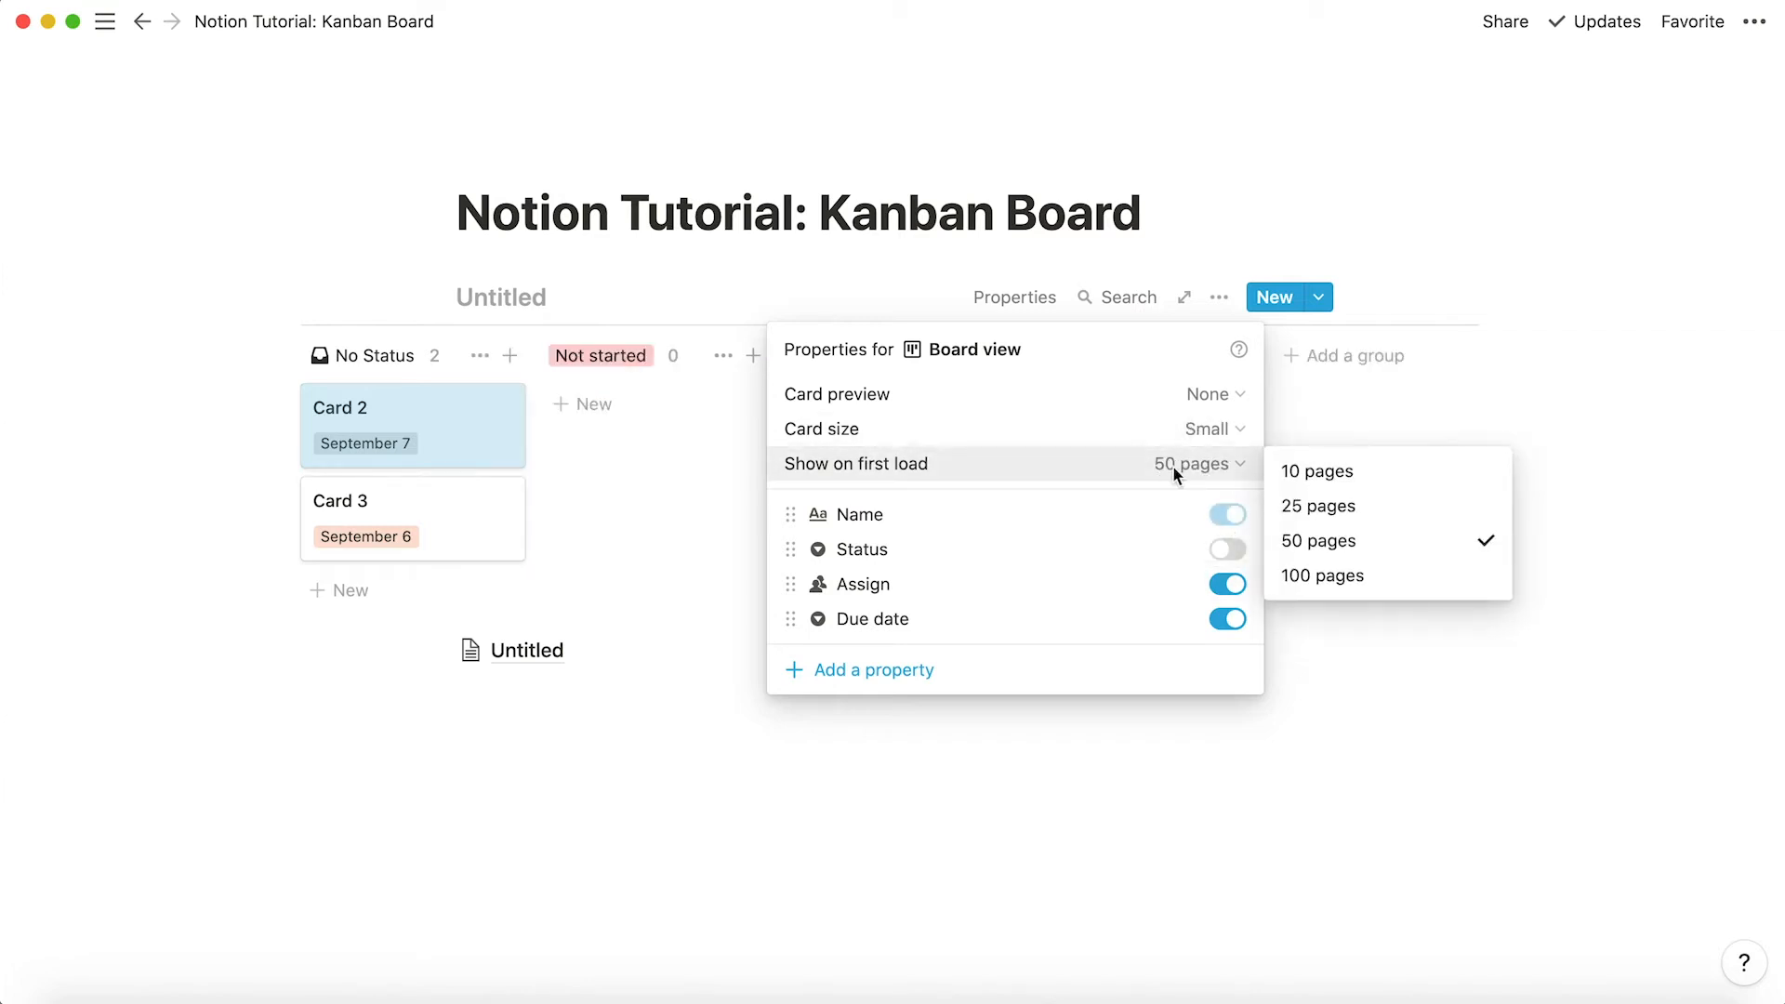
click(1404, 399)
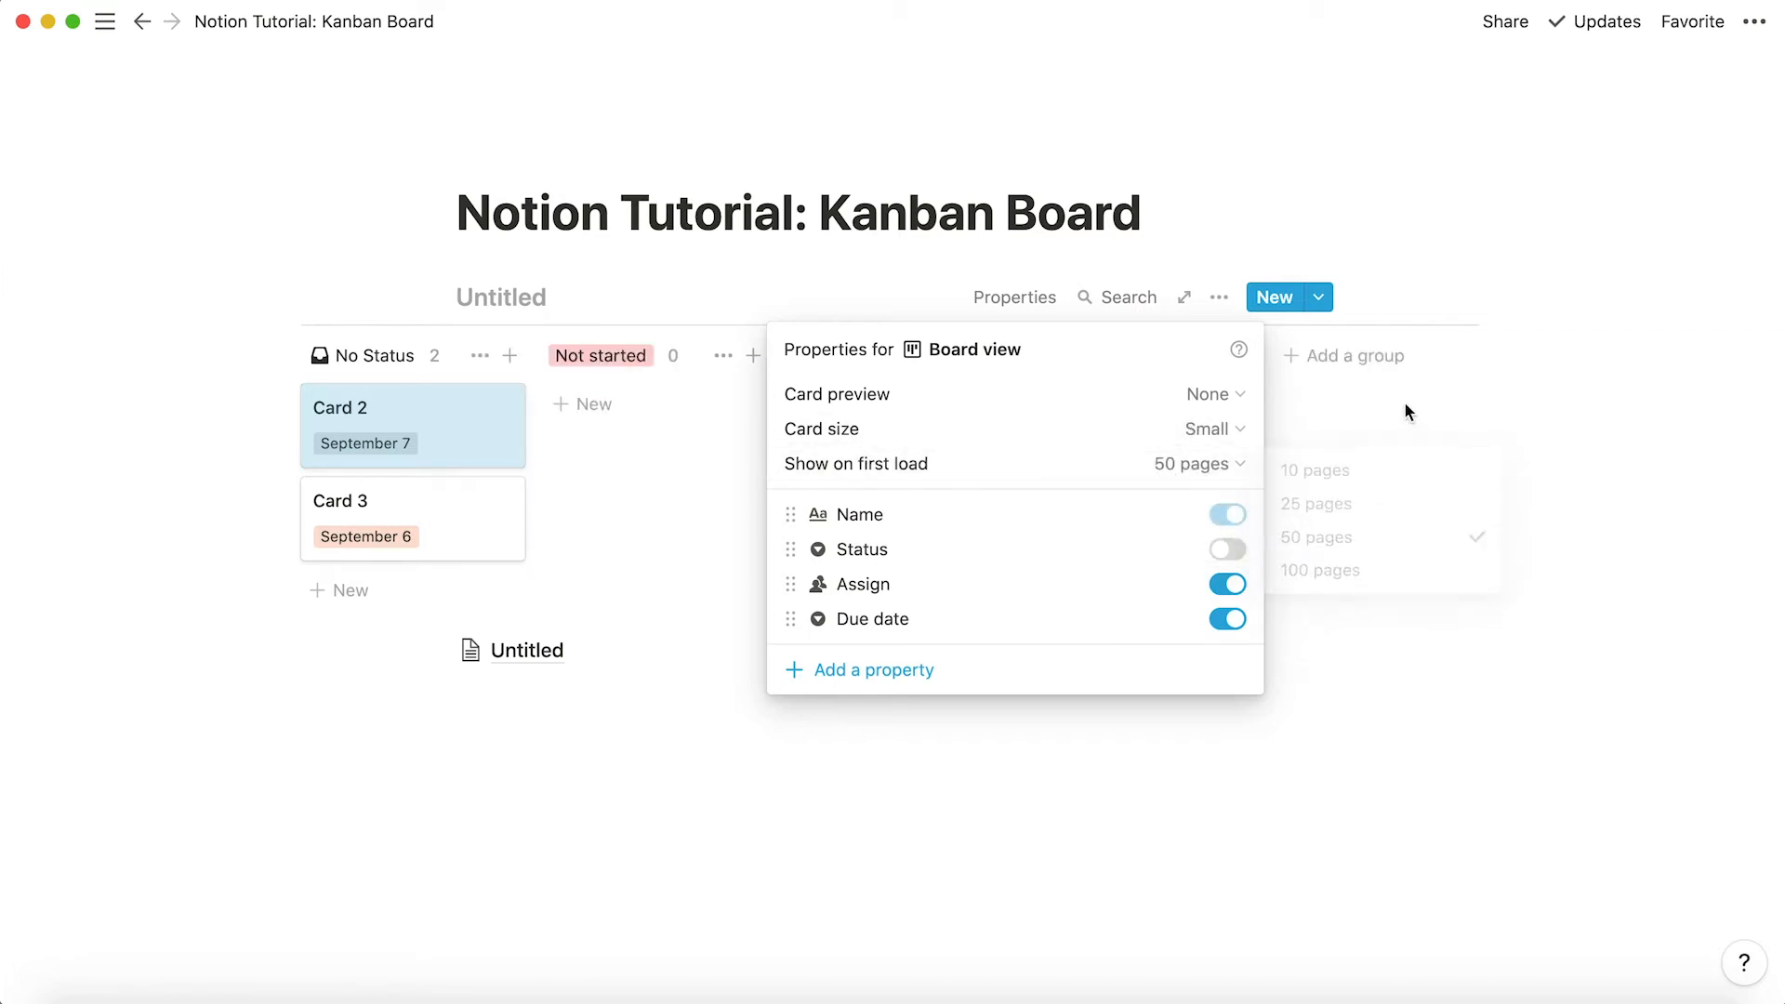
click(1380, 771)
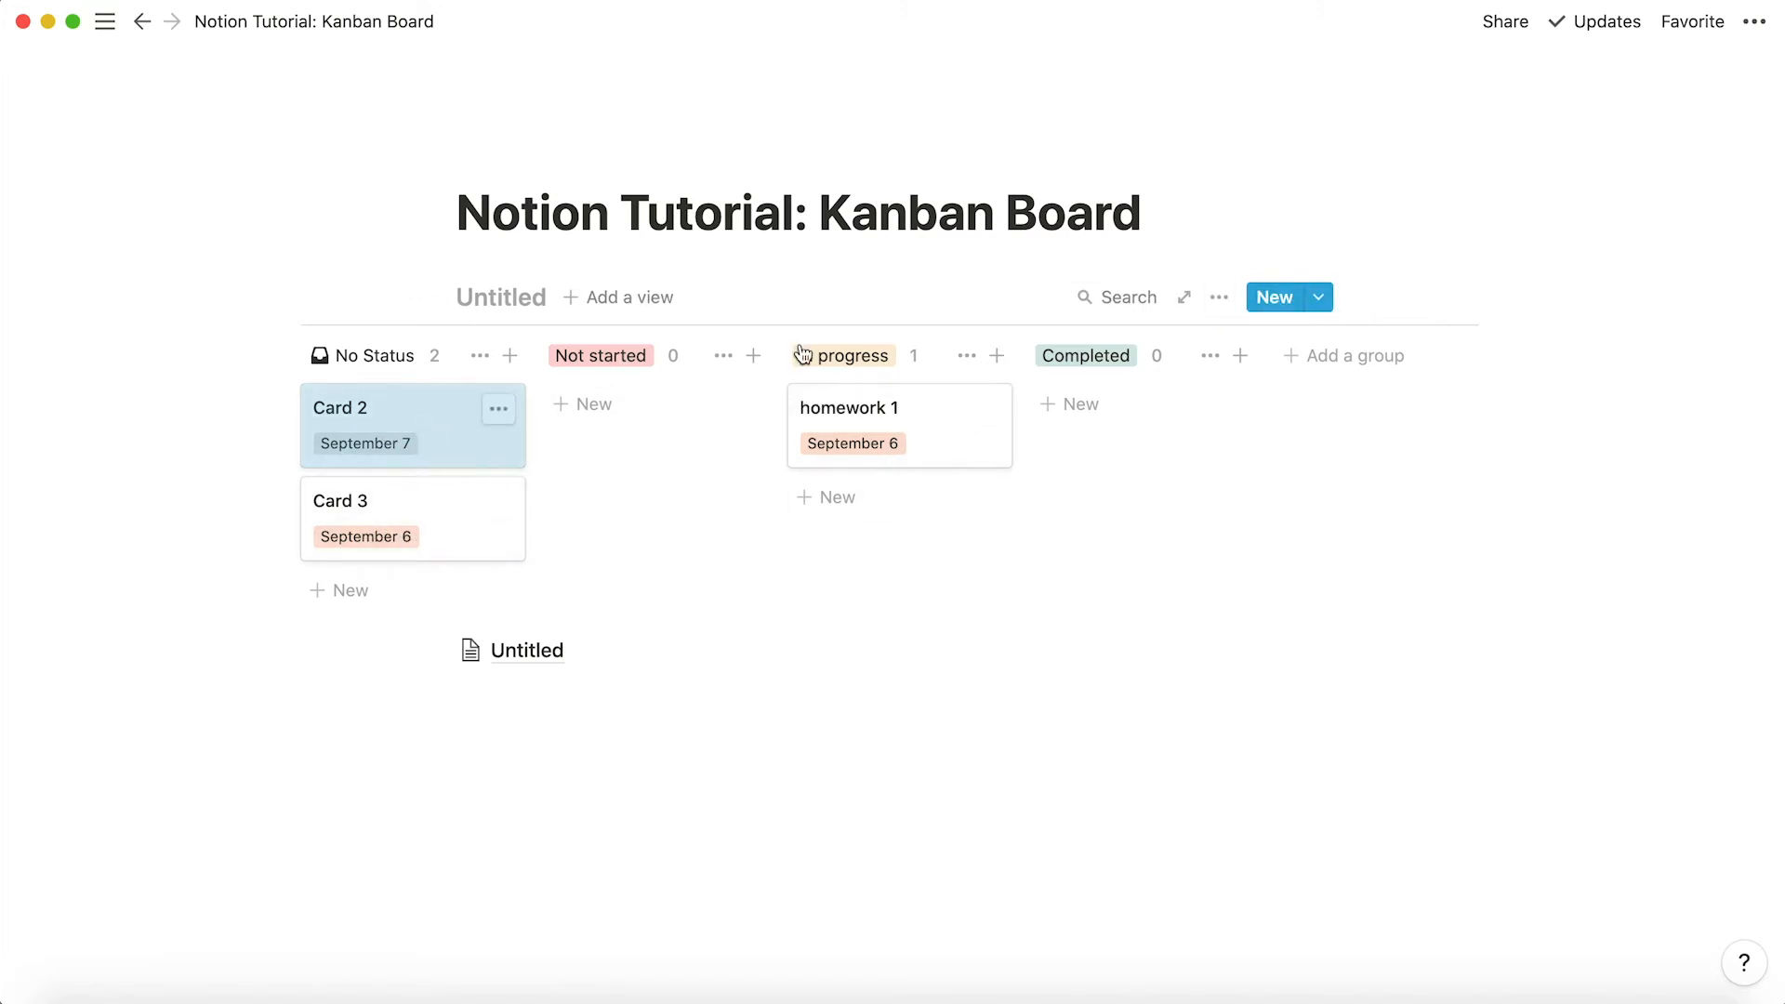
Filter the board to cards whose Status is not Completed, and test it by moving Card 3 to the Completed column.
click(1219, 297)
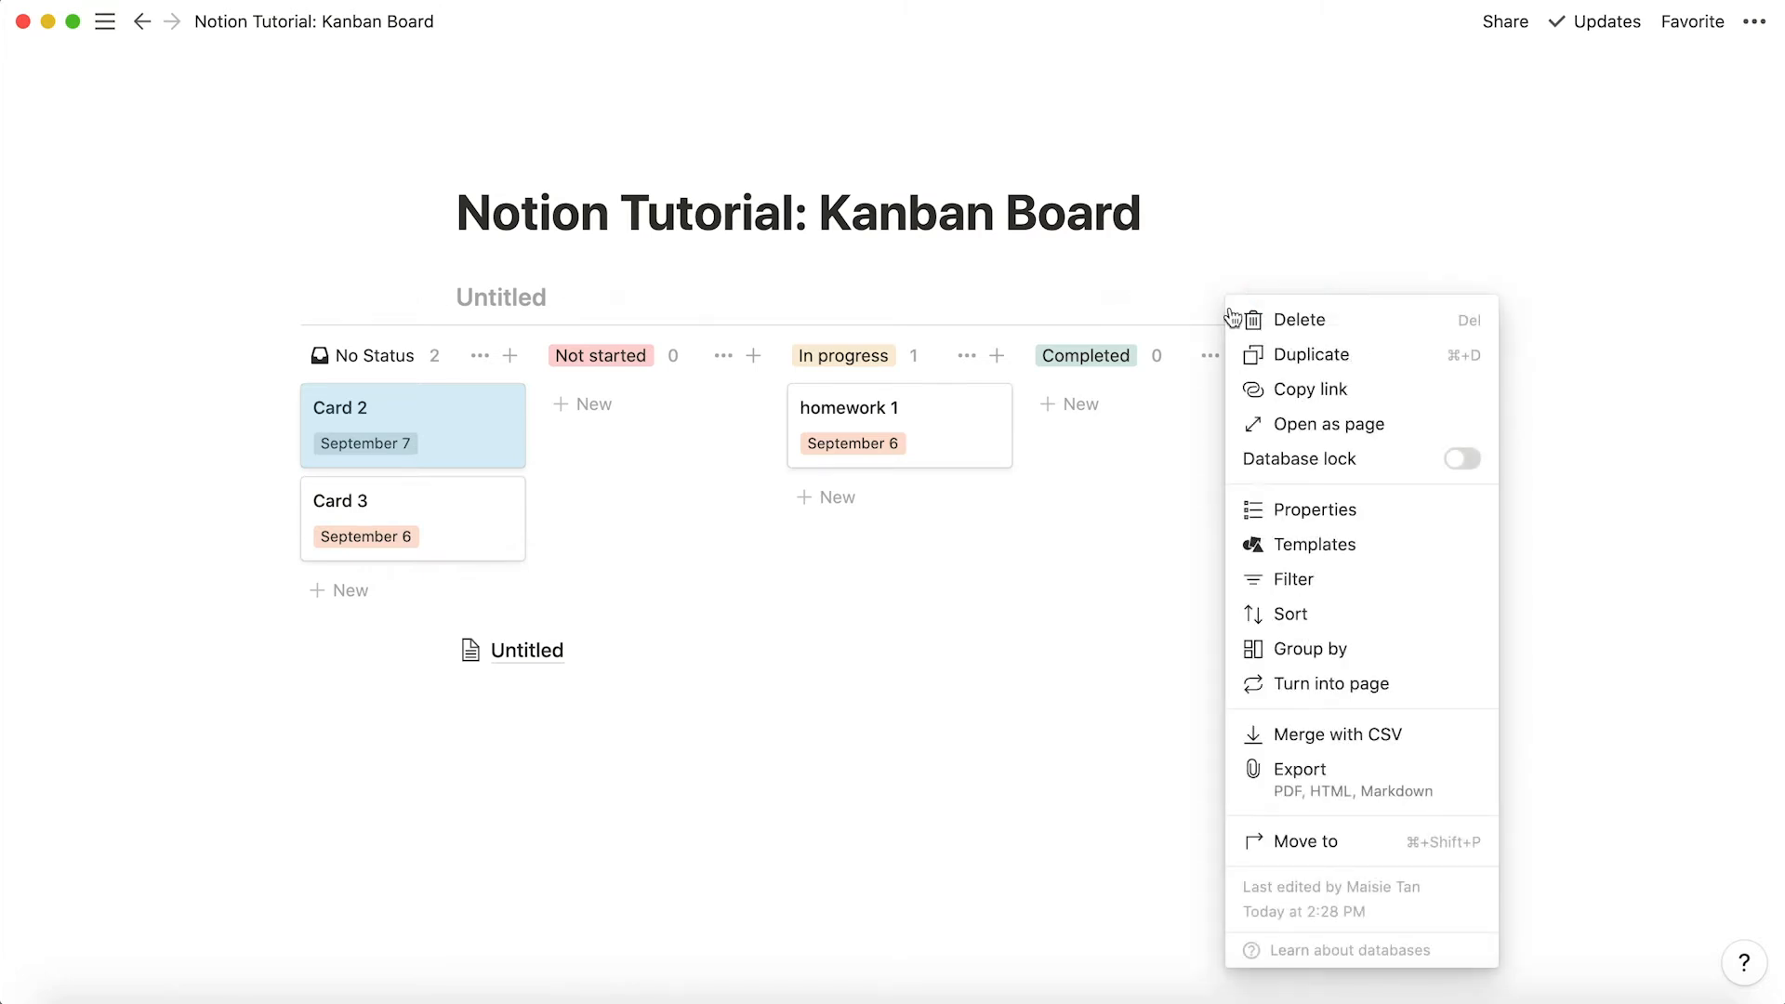
click(1315, 581)
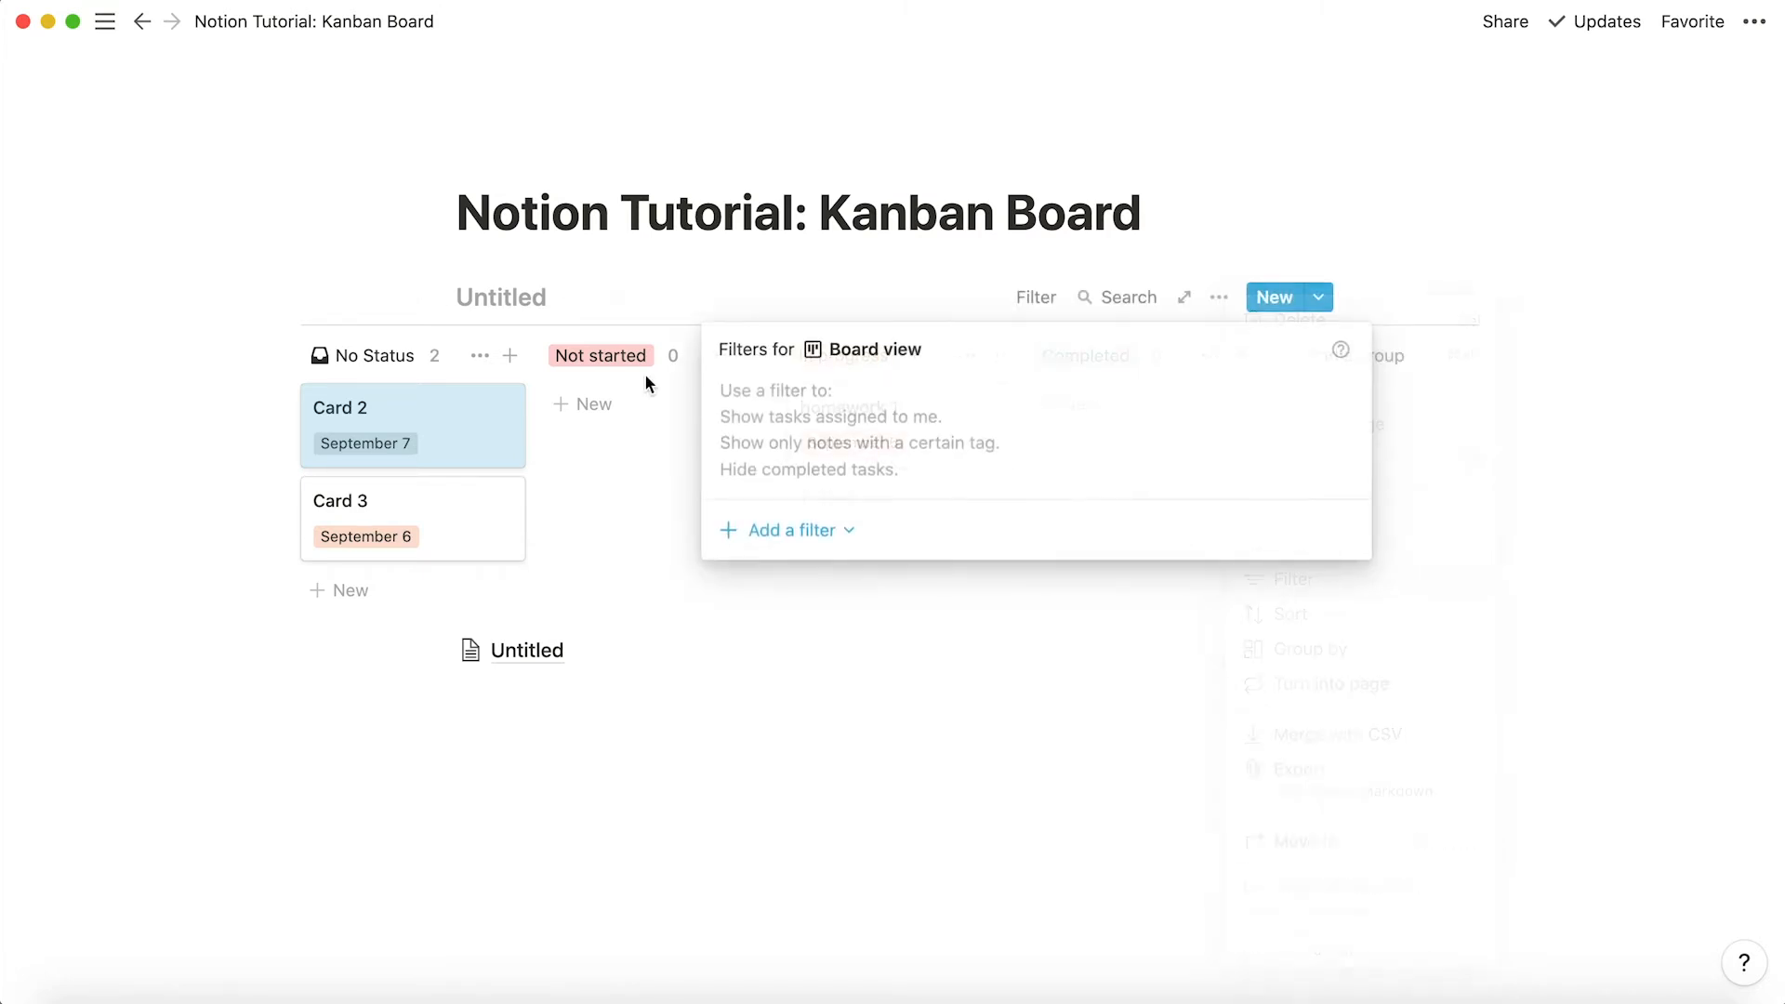
click(821, 530)
click(791, 574)
click(1022, 399)
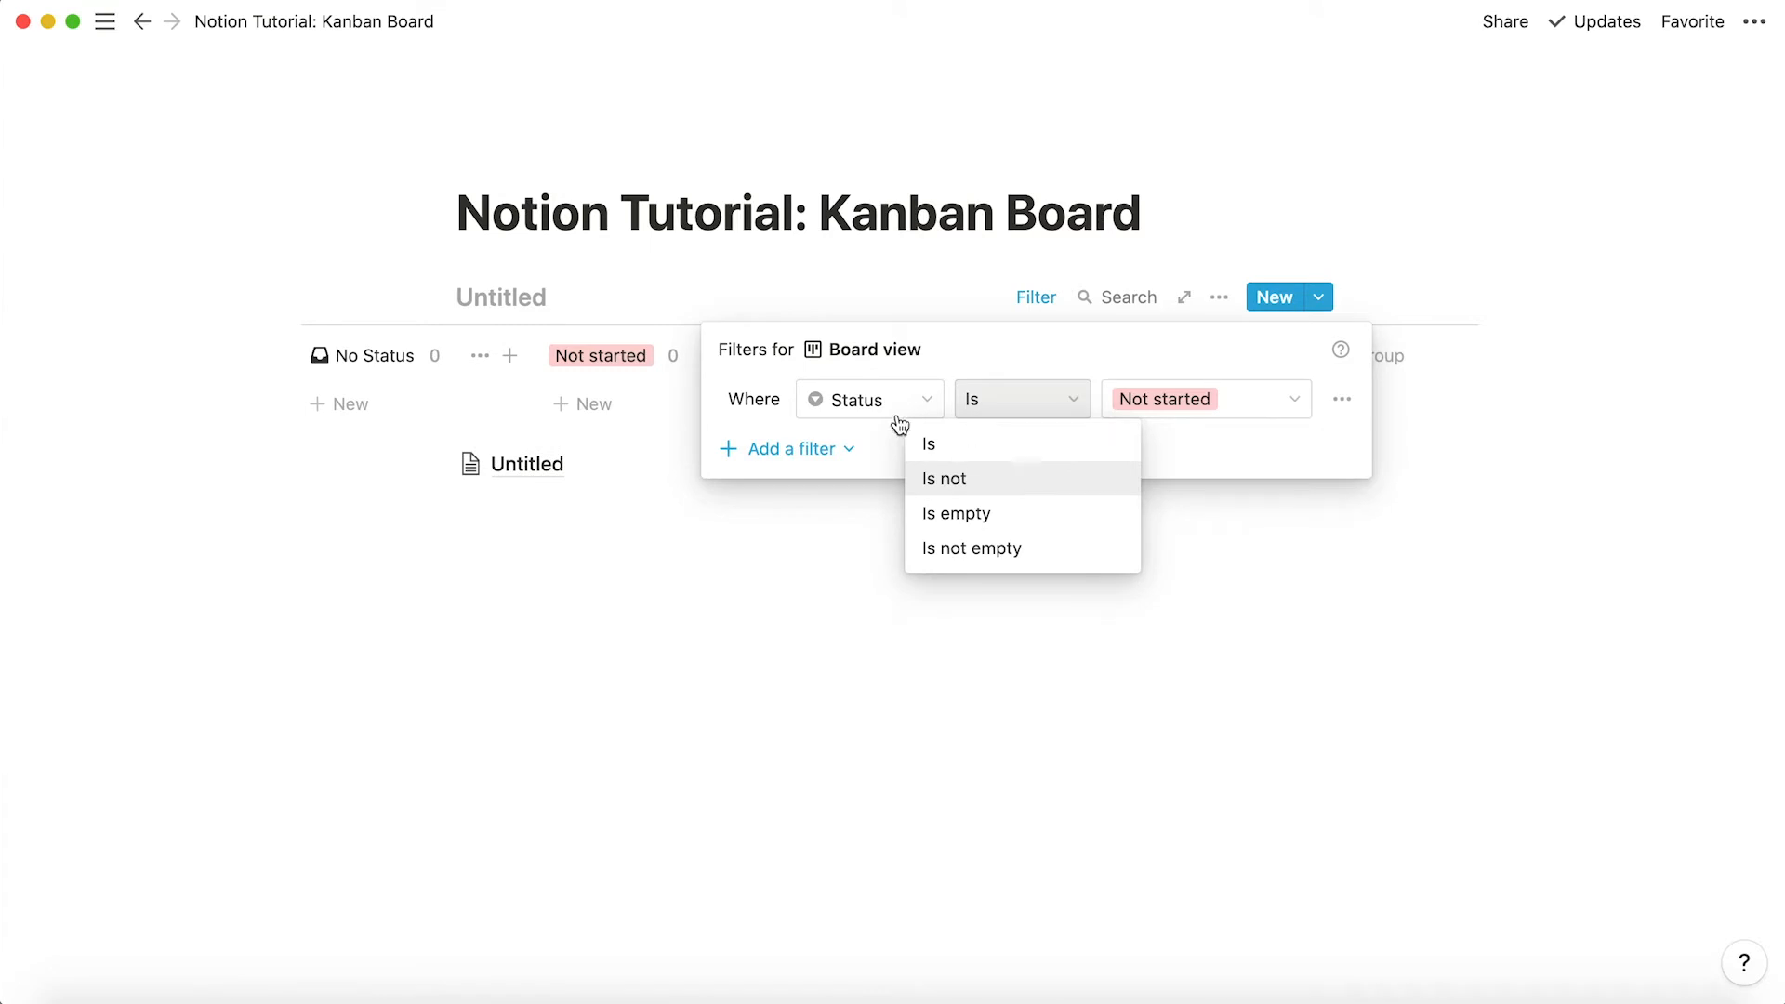
click(933, 480)
click(1147, 398)
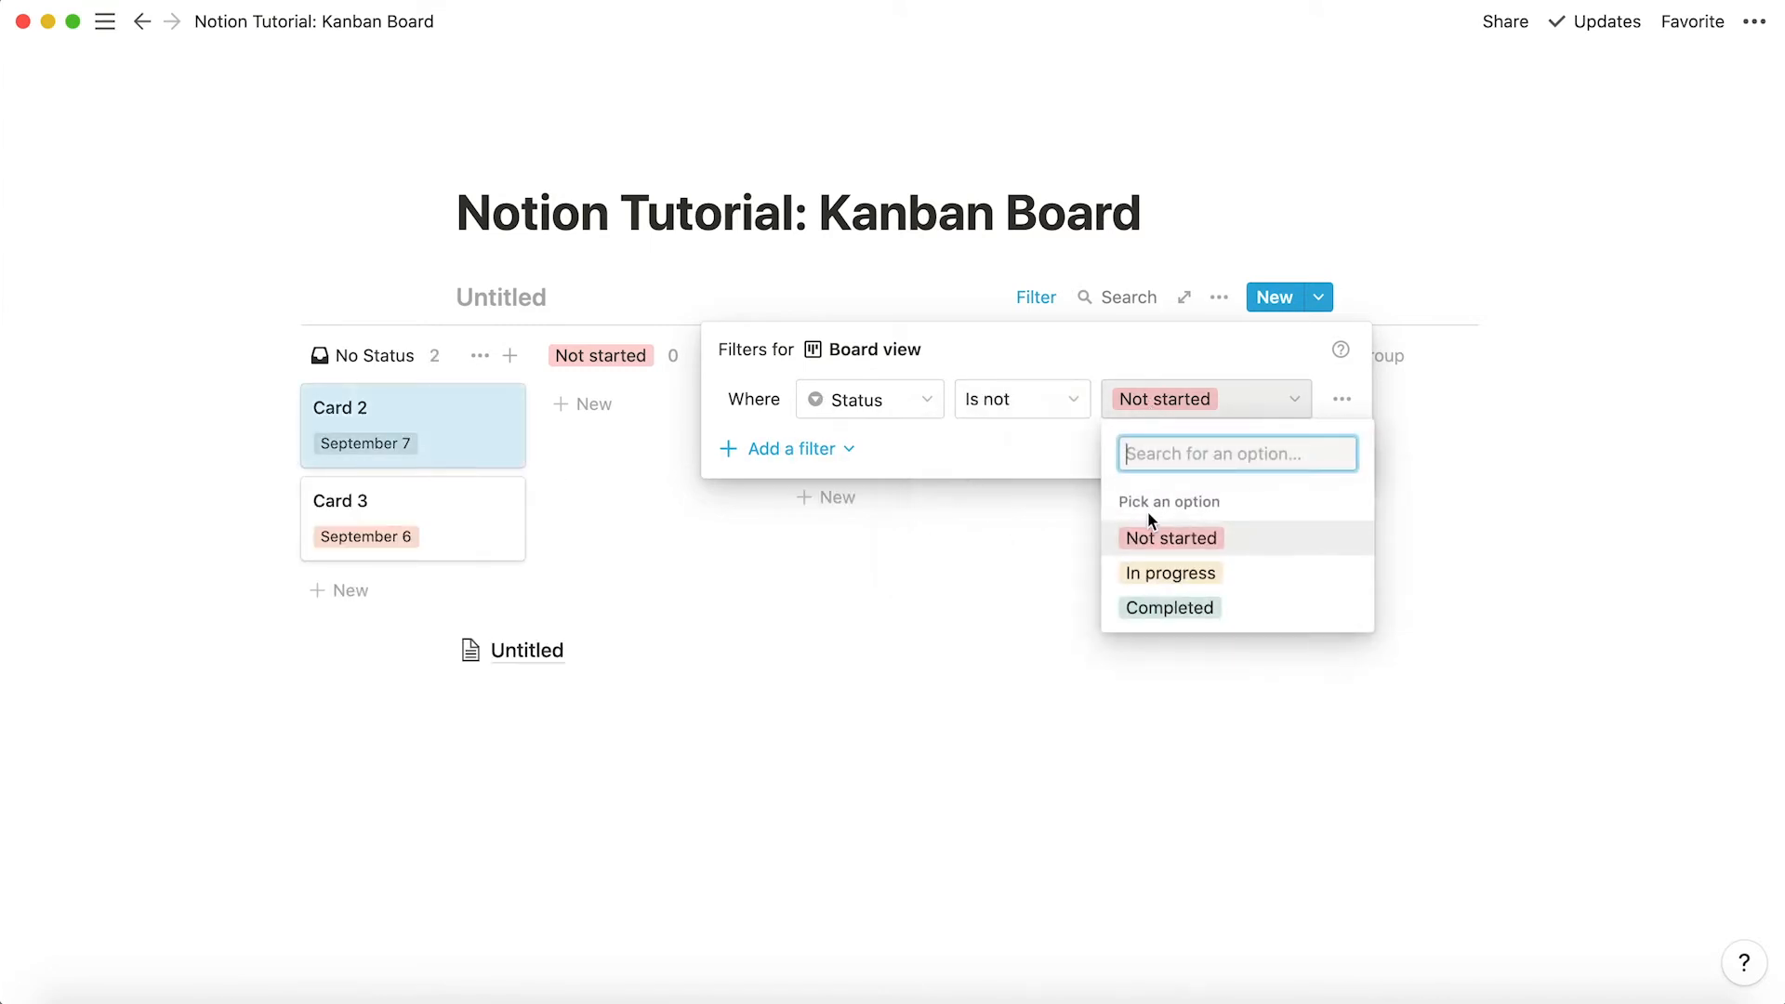
click(1153, 607)
click(1172, 727)
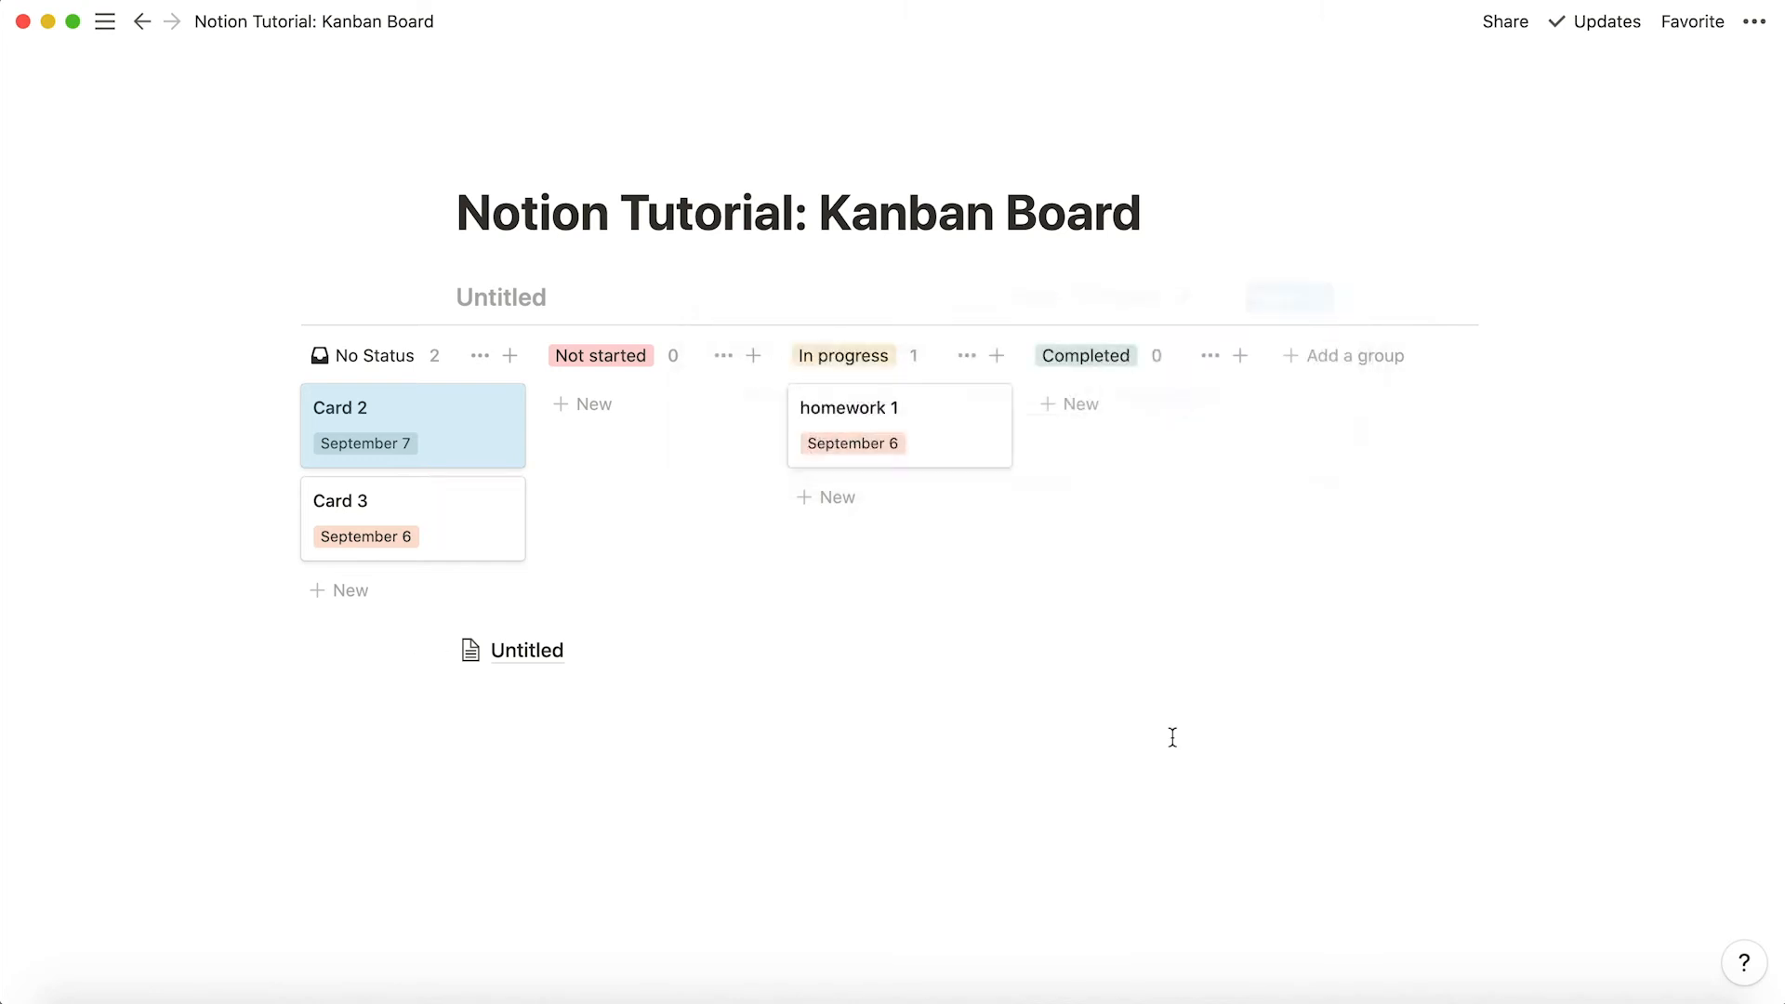
mouse_move(382, 438)
mouse_down()
mouse_move(641, 439)
mouse_move(371, 433)
mouse_up()
drag(347, 518, 1100, 431)
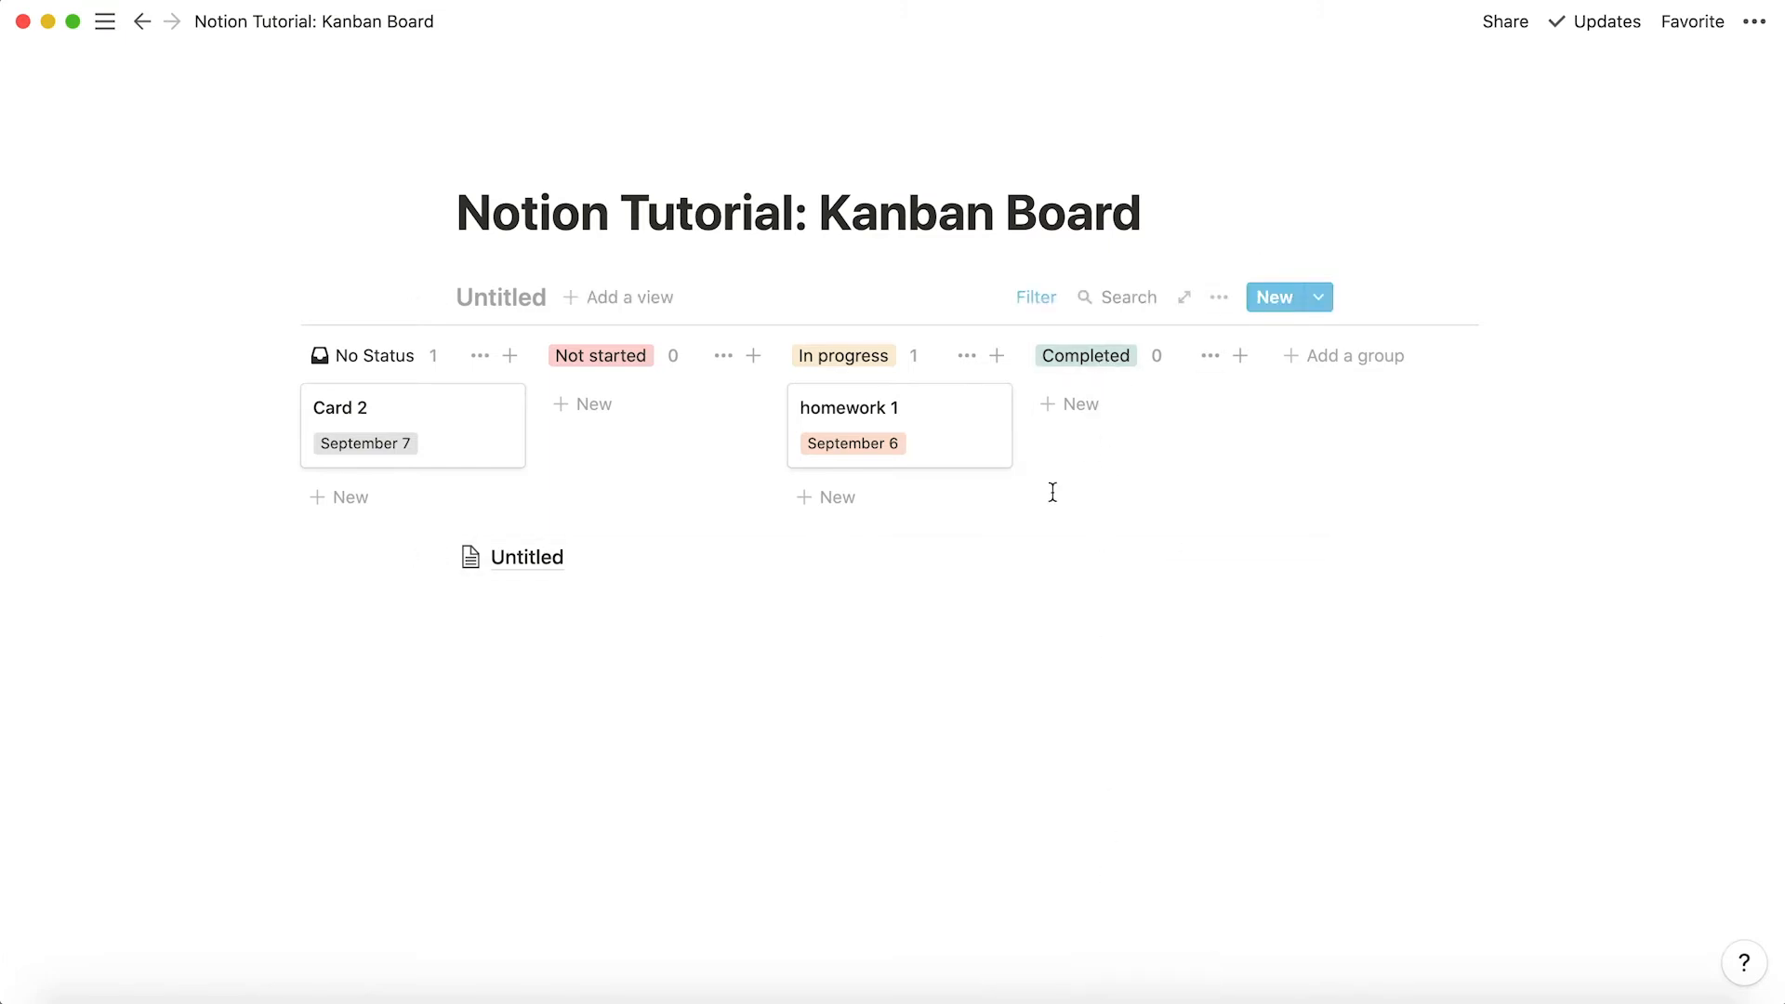
Remove the Status filter from the board view.
click(1034, 298)
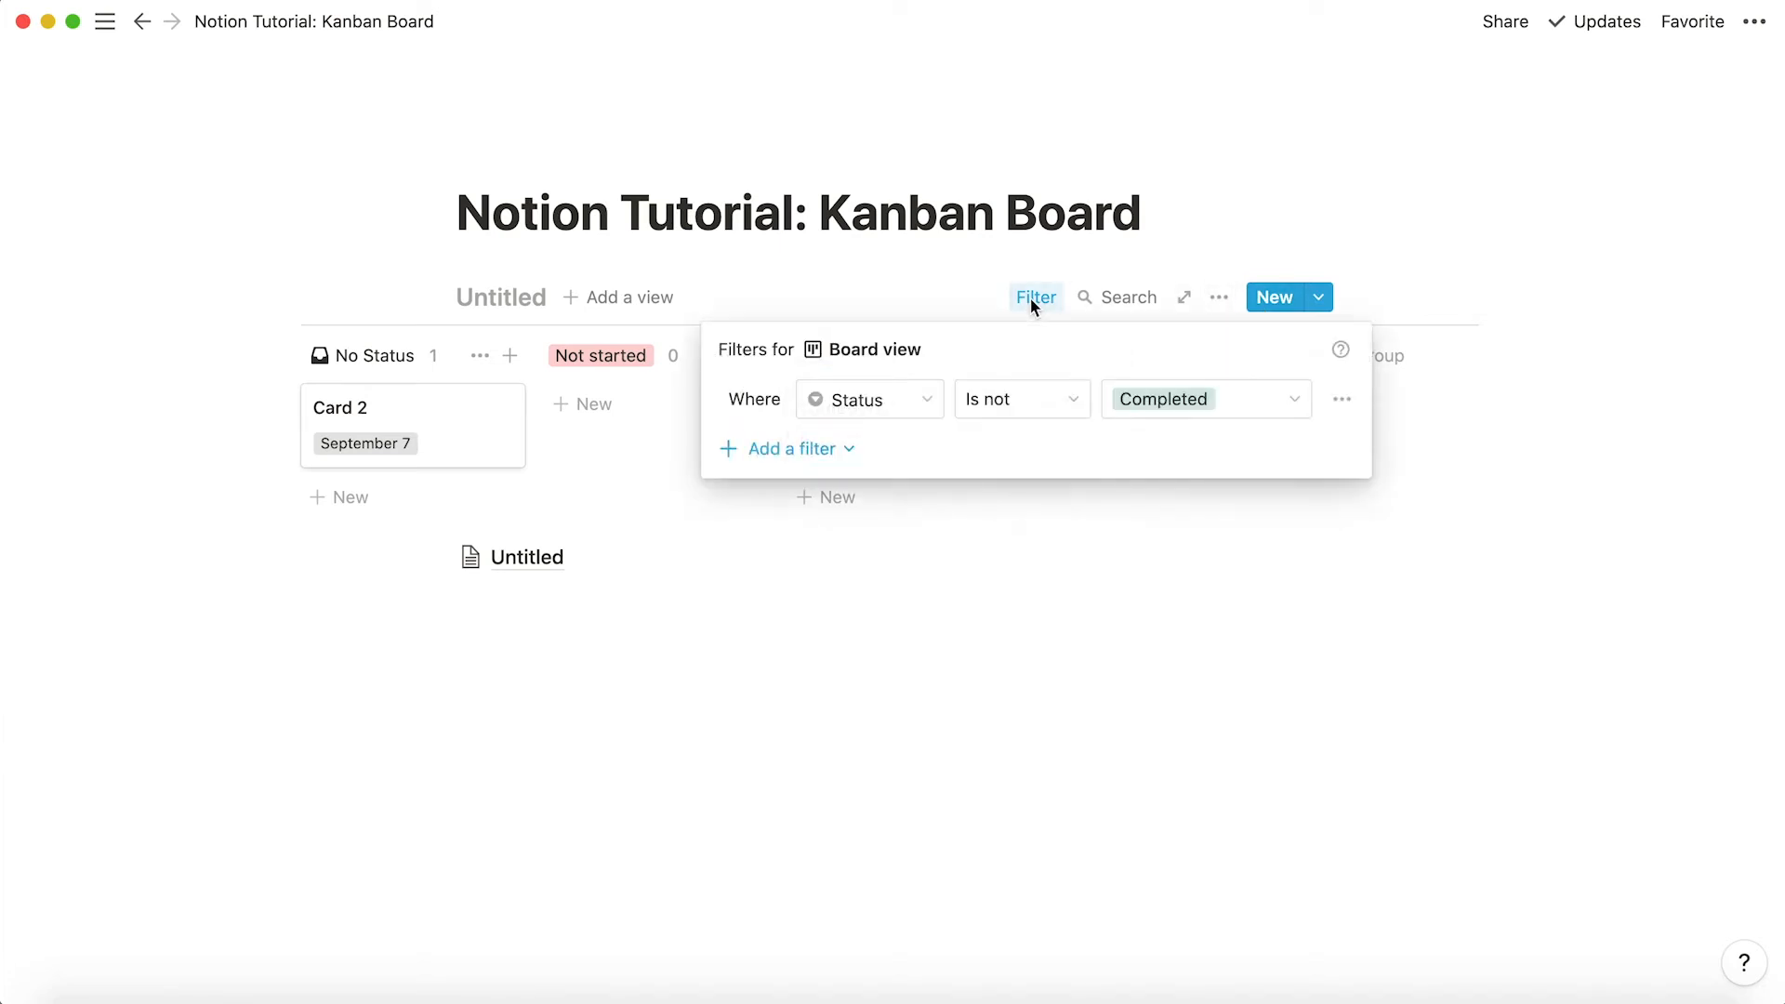
click(1344, 400)
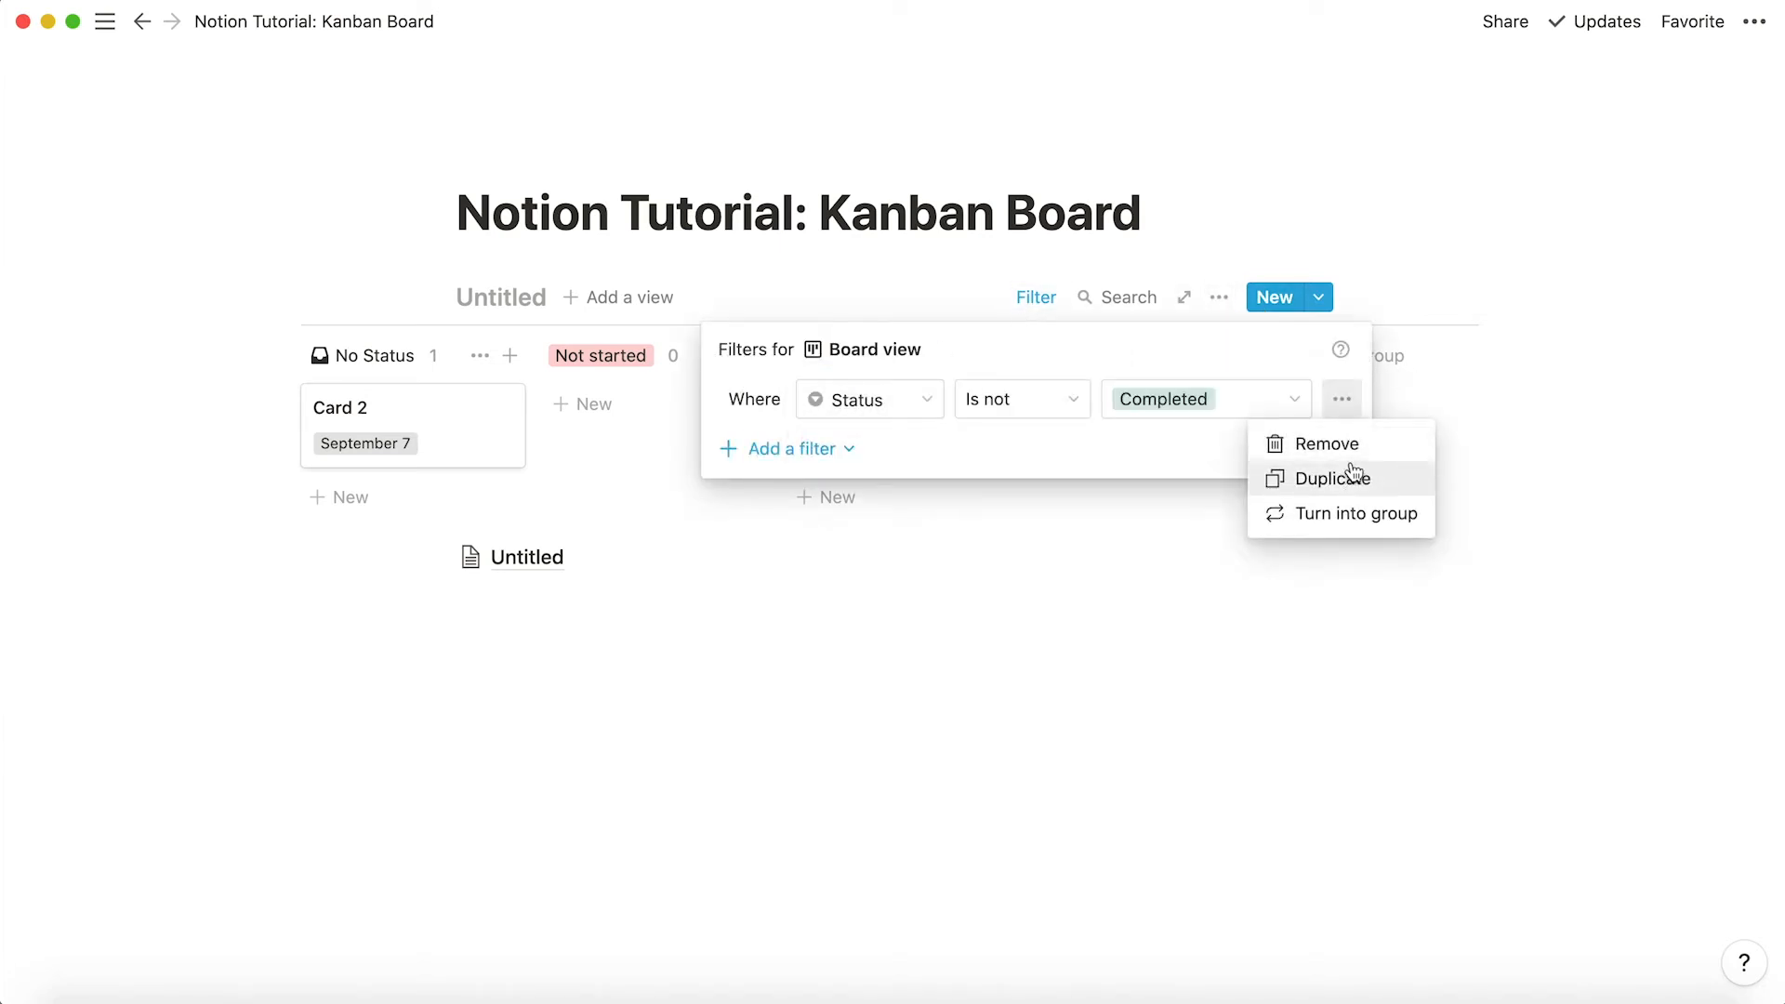
click(1351, 451)
click(1175, 767)
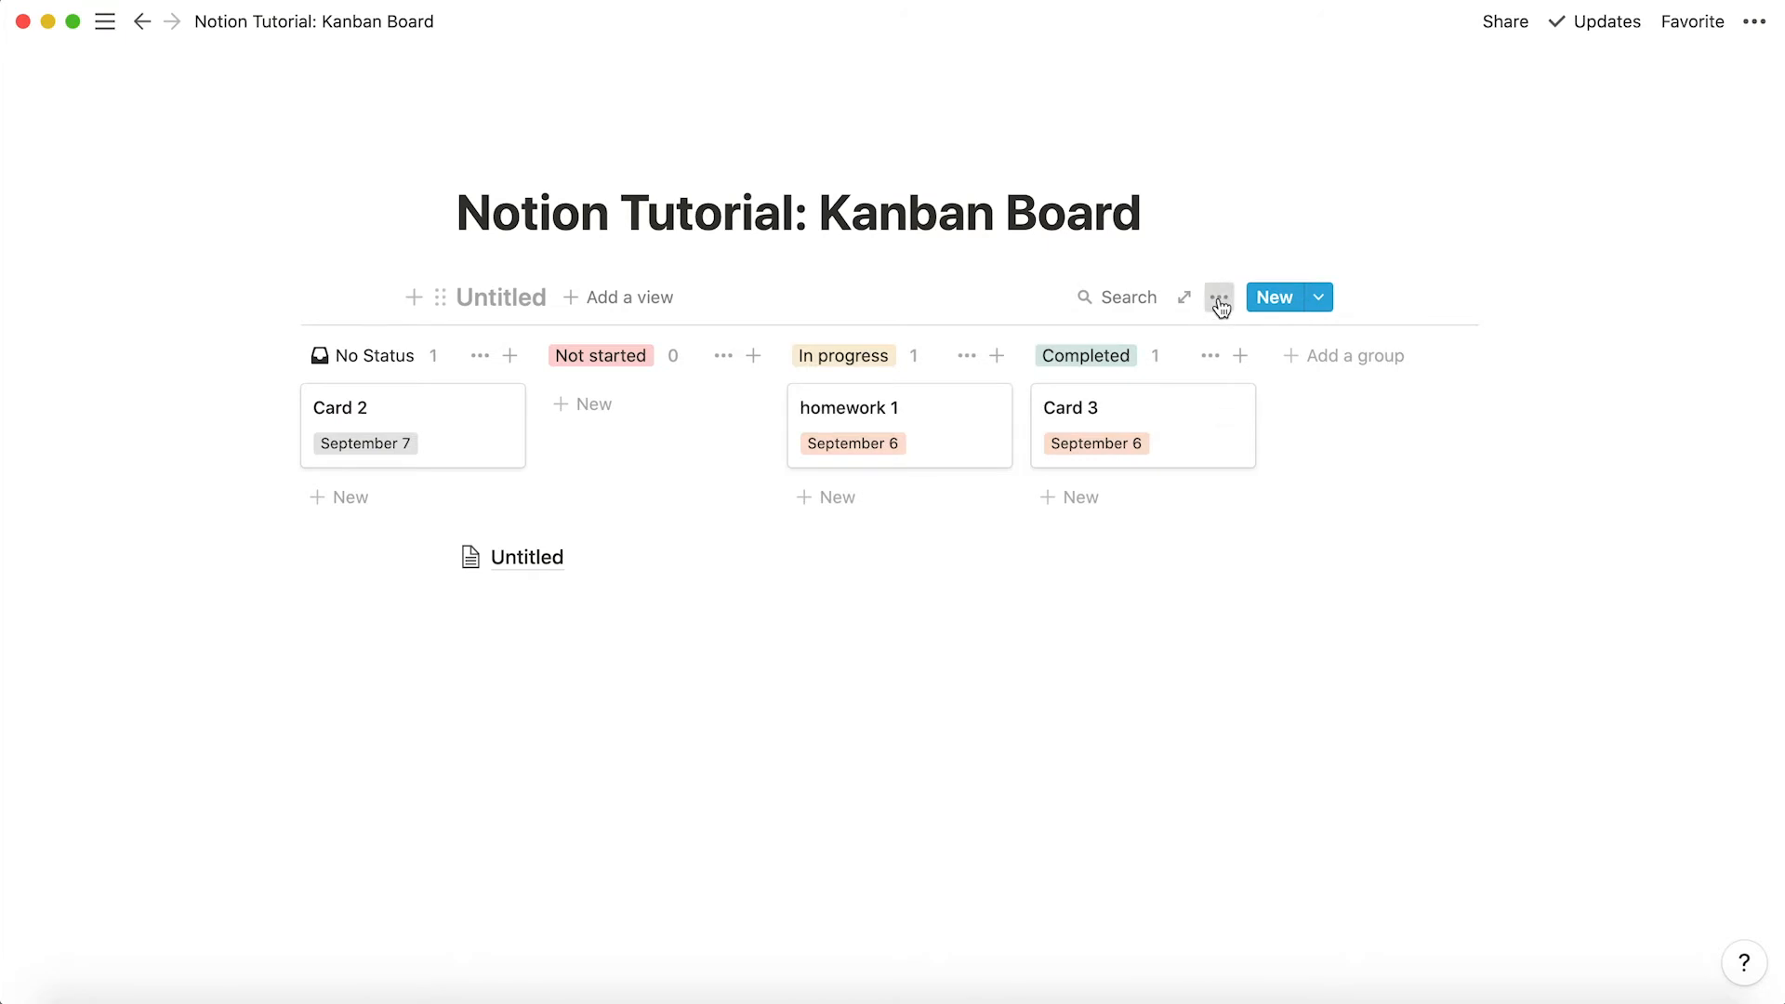
Sort the board view by Due date in ascending order.
click(1218, 298)
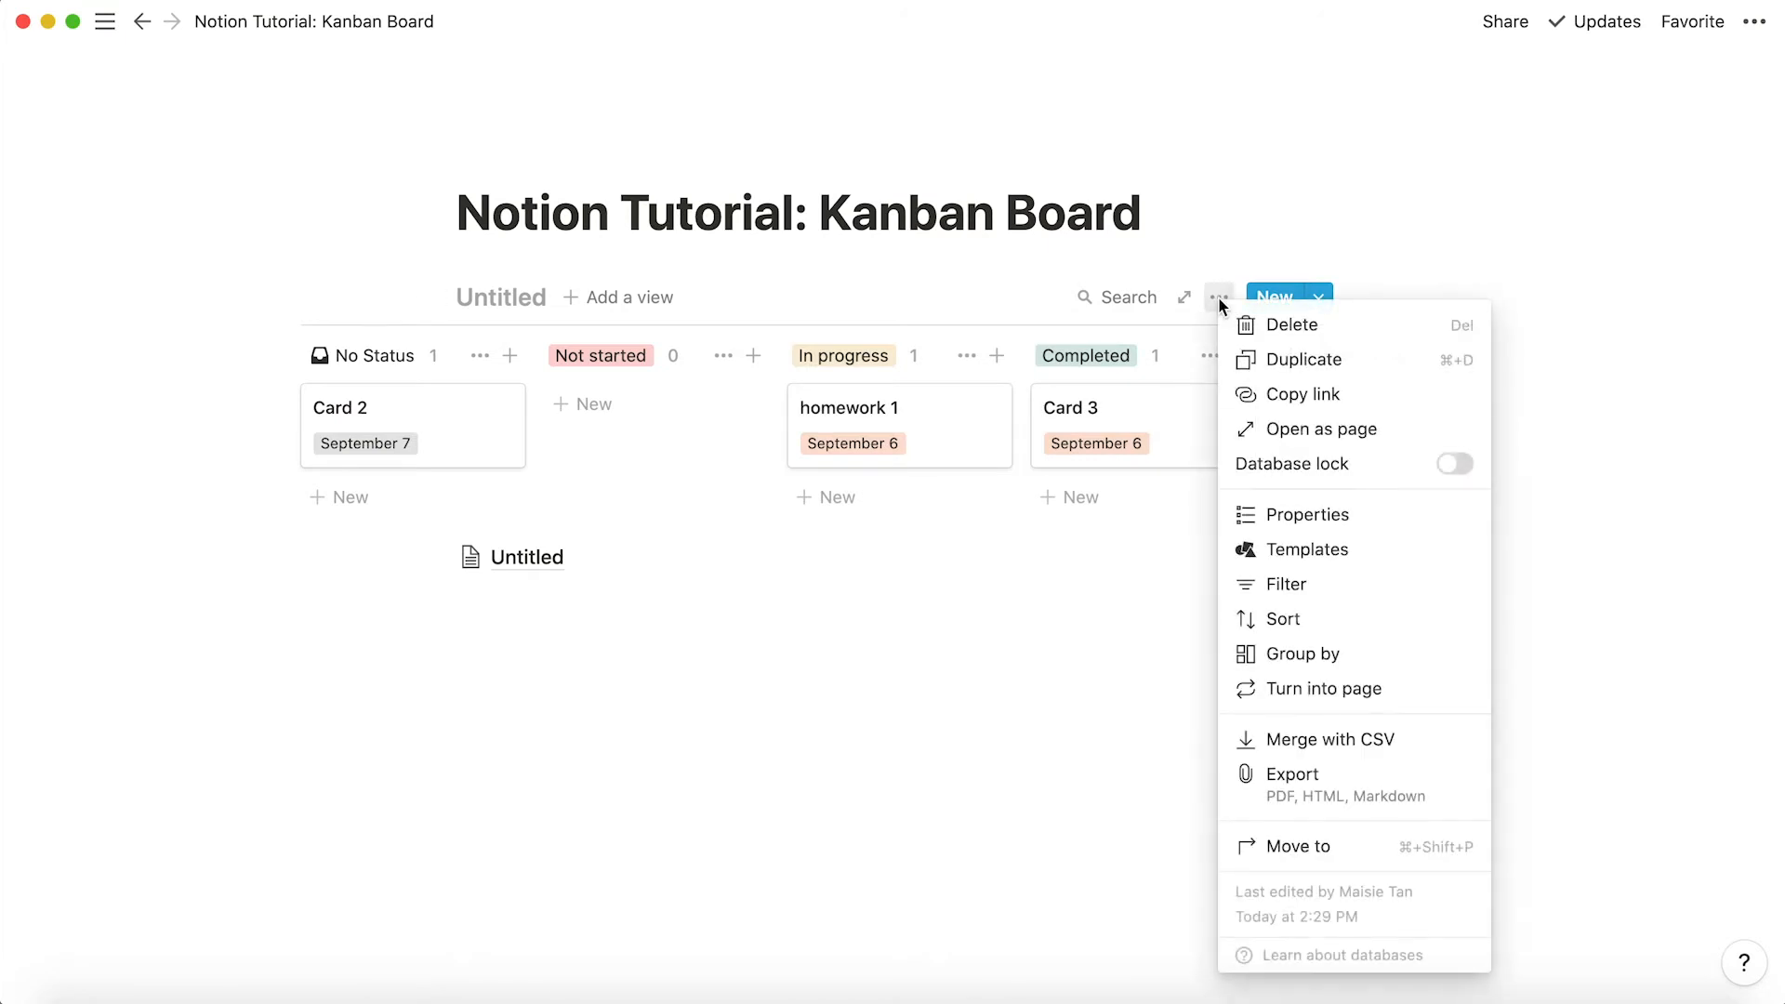
click(1302, 621)
click(939, 524)
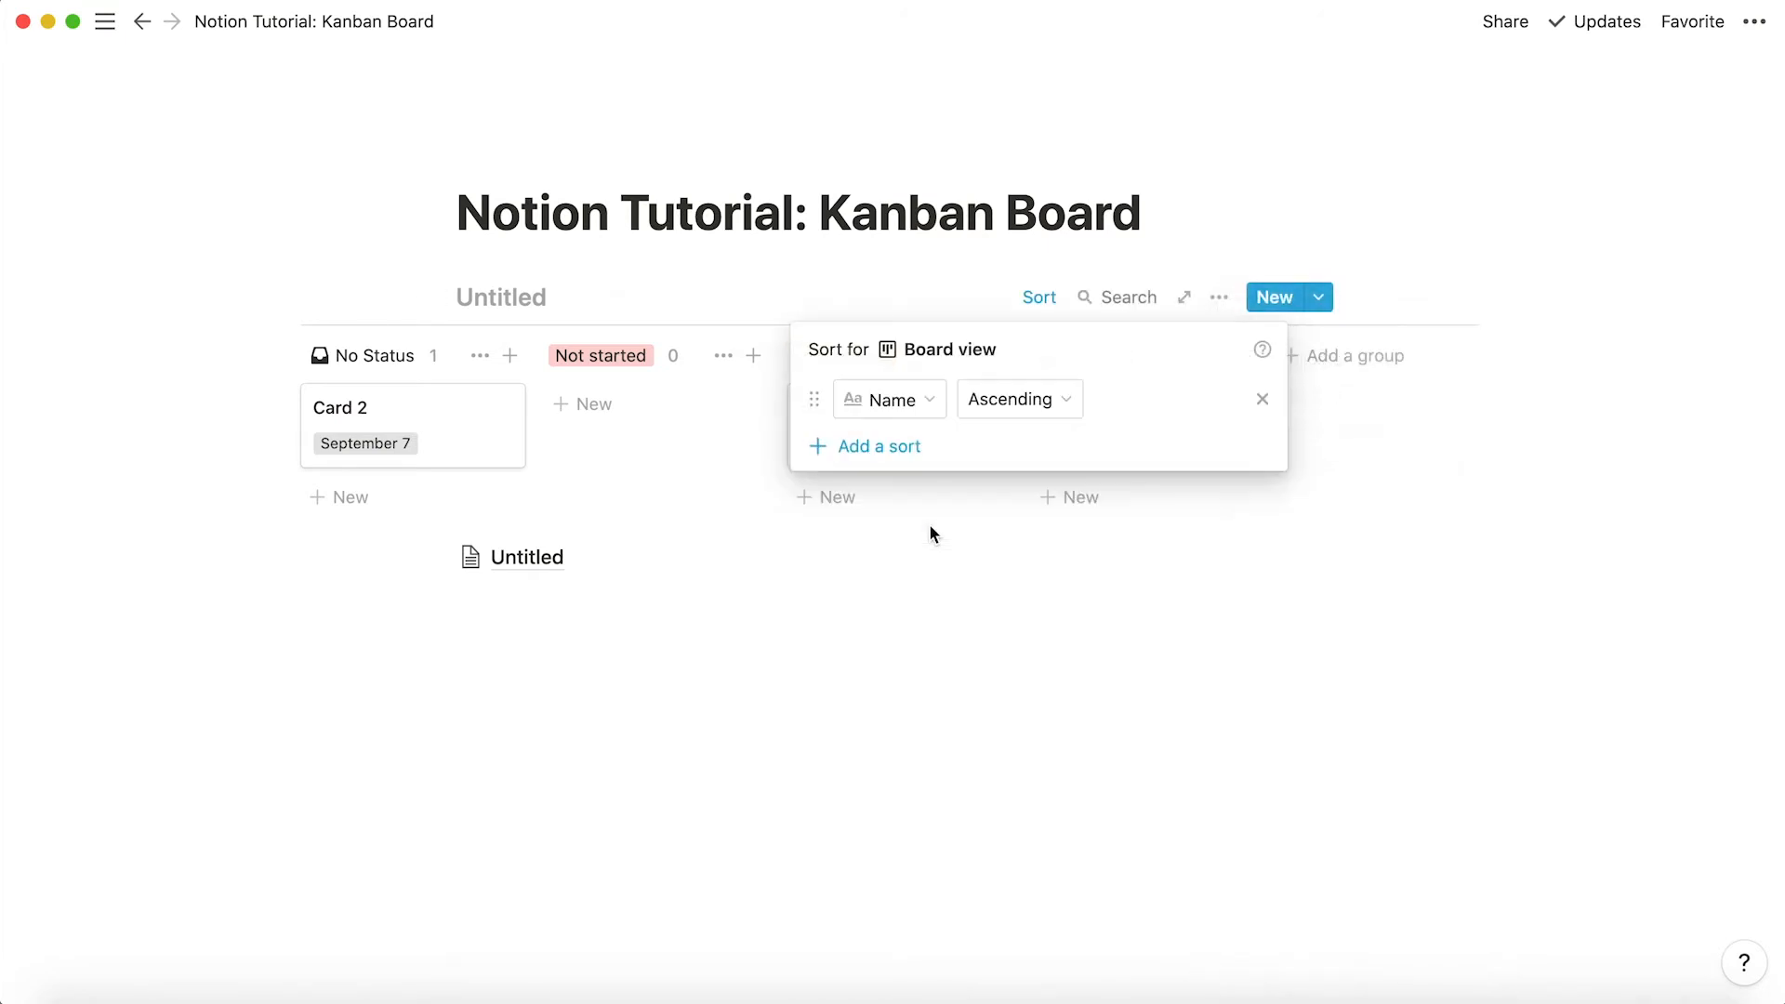
click(923, 418)
click(879, 576)
click(1053, 402)
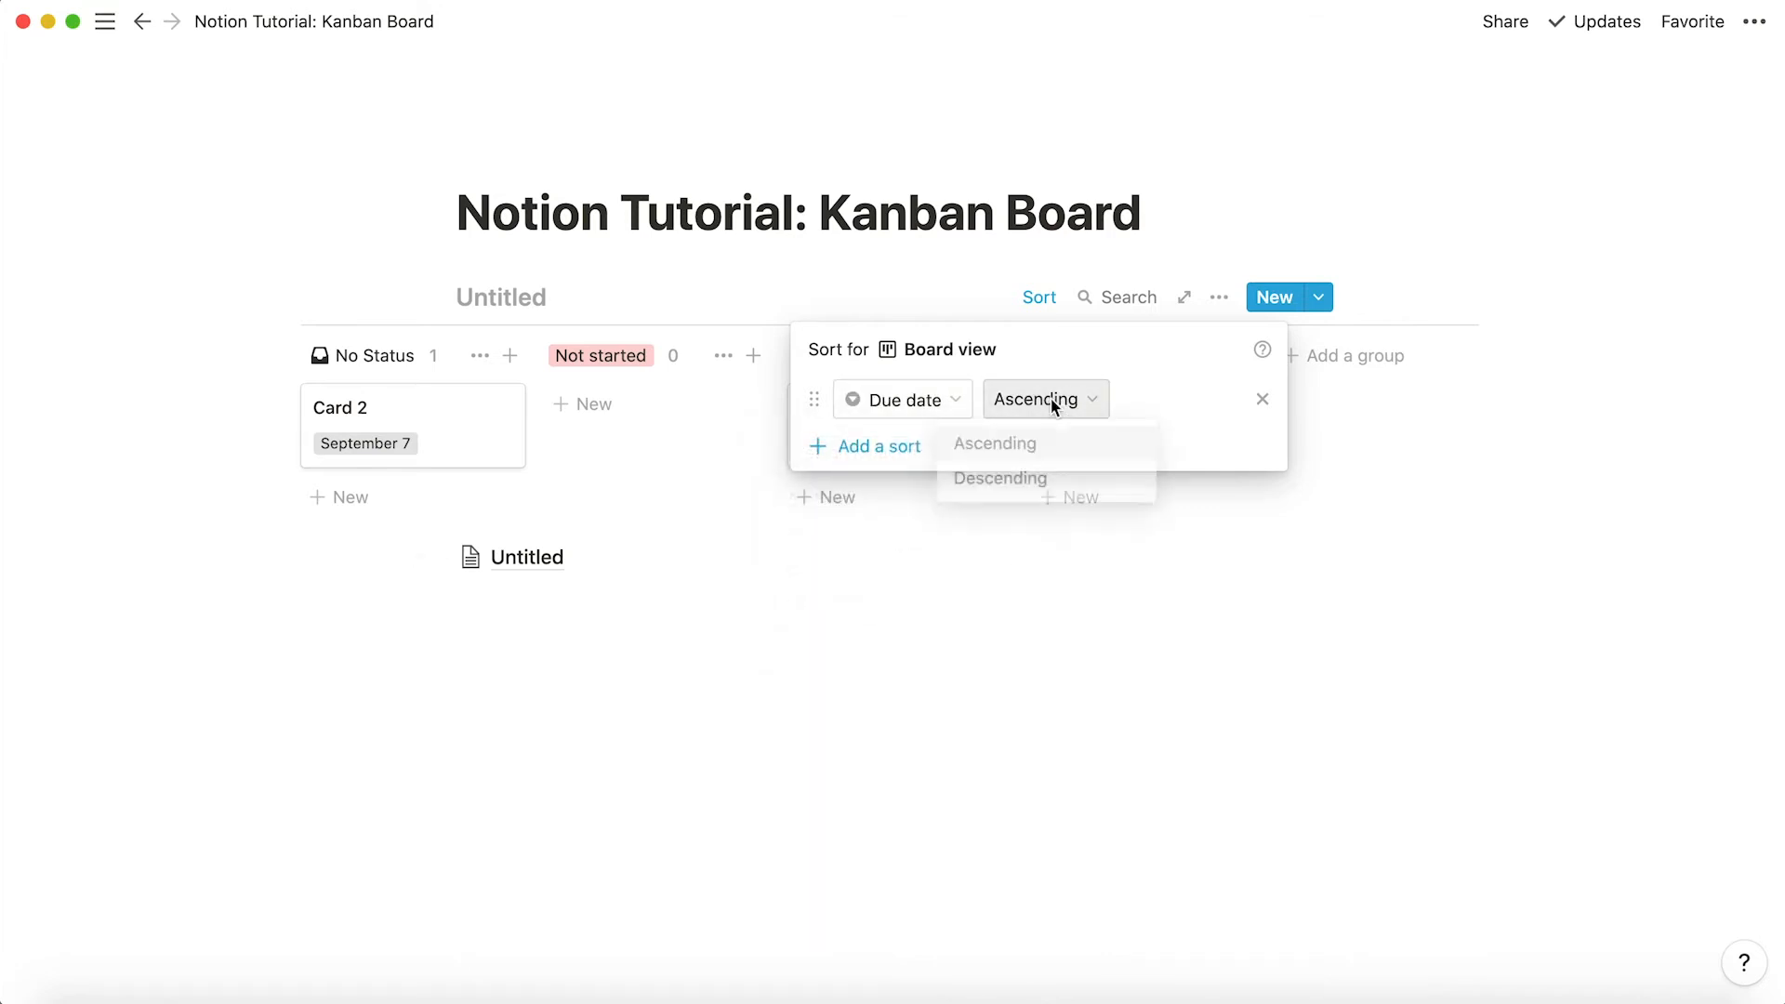
click(1027, 444)
click(1012, 593)
Move Card 3 and Card 2 into the In progress column, and check the board's sort settings.
drag(1122, 449, 877, 470)
drag(400, 409, 836, 569)
click(1039, 297)
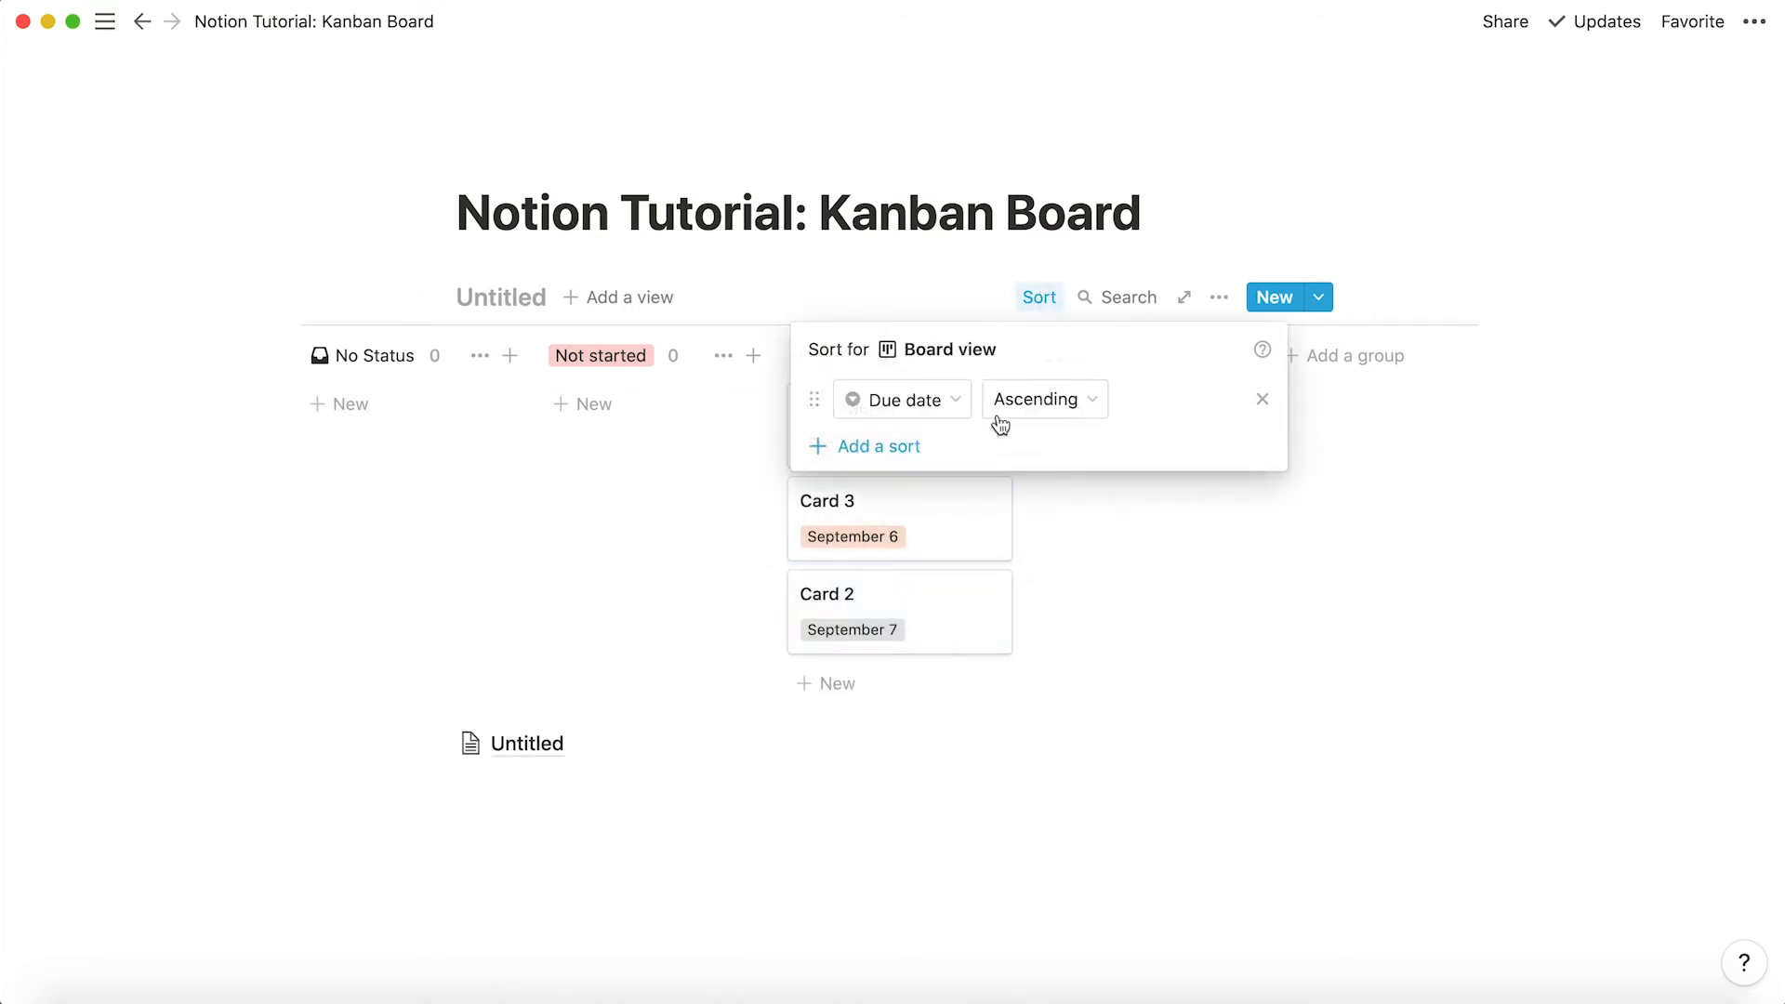
click(1179, 673)
Try to move Card 2 above homework 1 in the sorted In progress column.
drag(884, 642, 1066, 322)
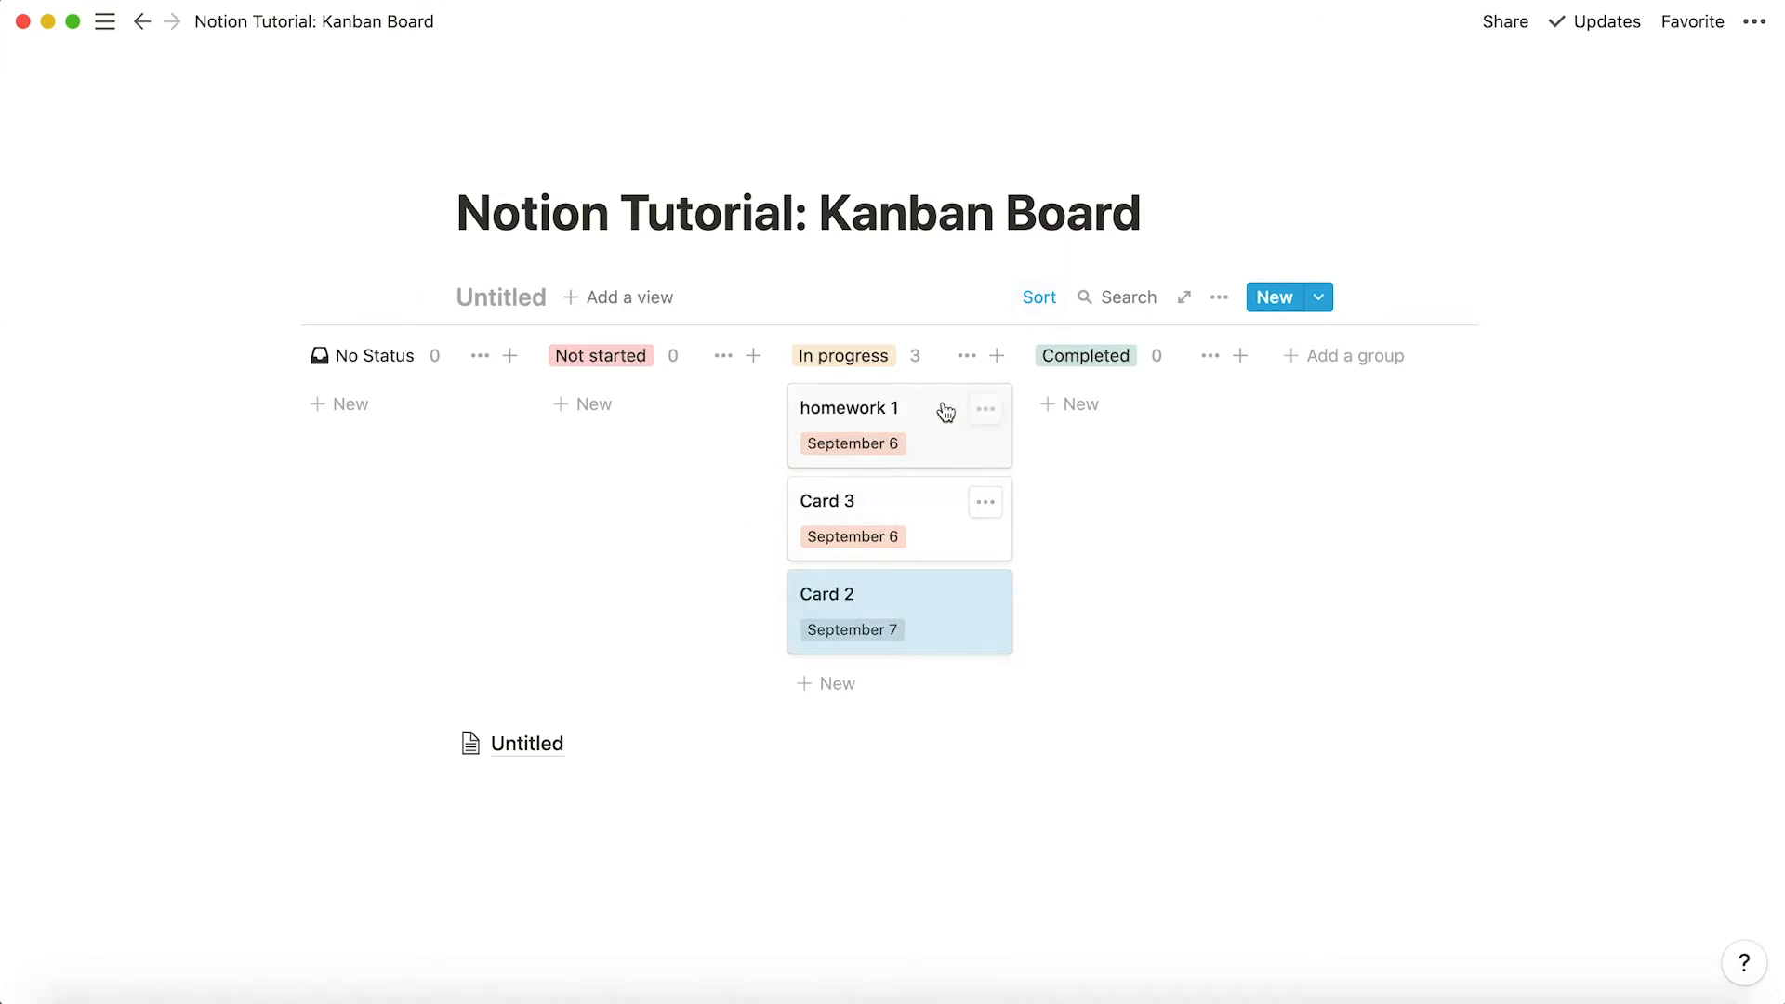
drag(877, 621, 874, 407)
drag(895, 644, 896, 395)
scroll(908, 744, down, 2)
scroll(938, 557, up, 2)
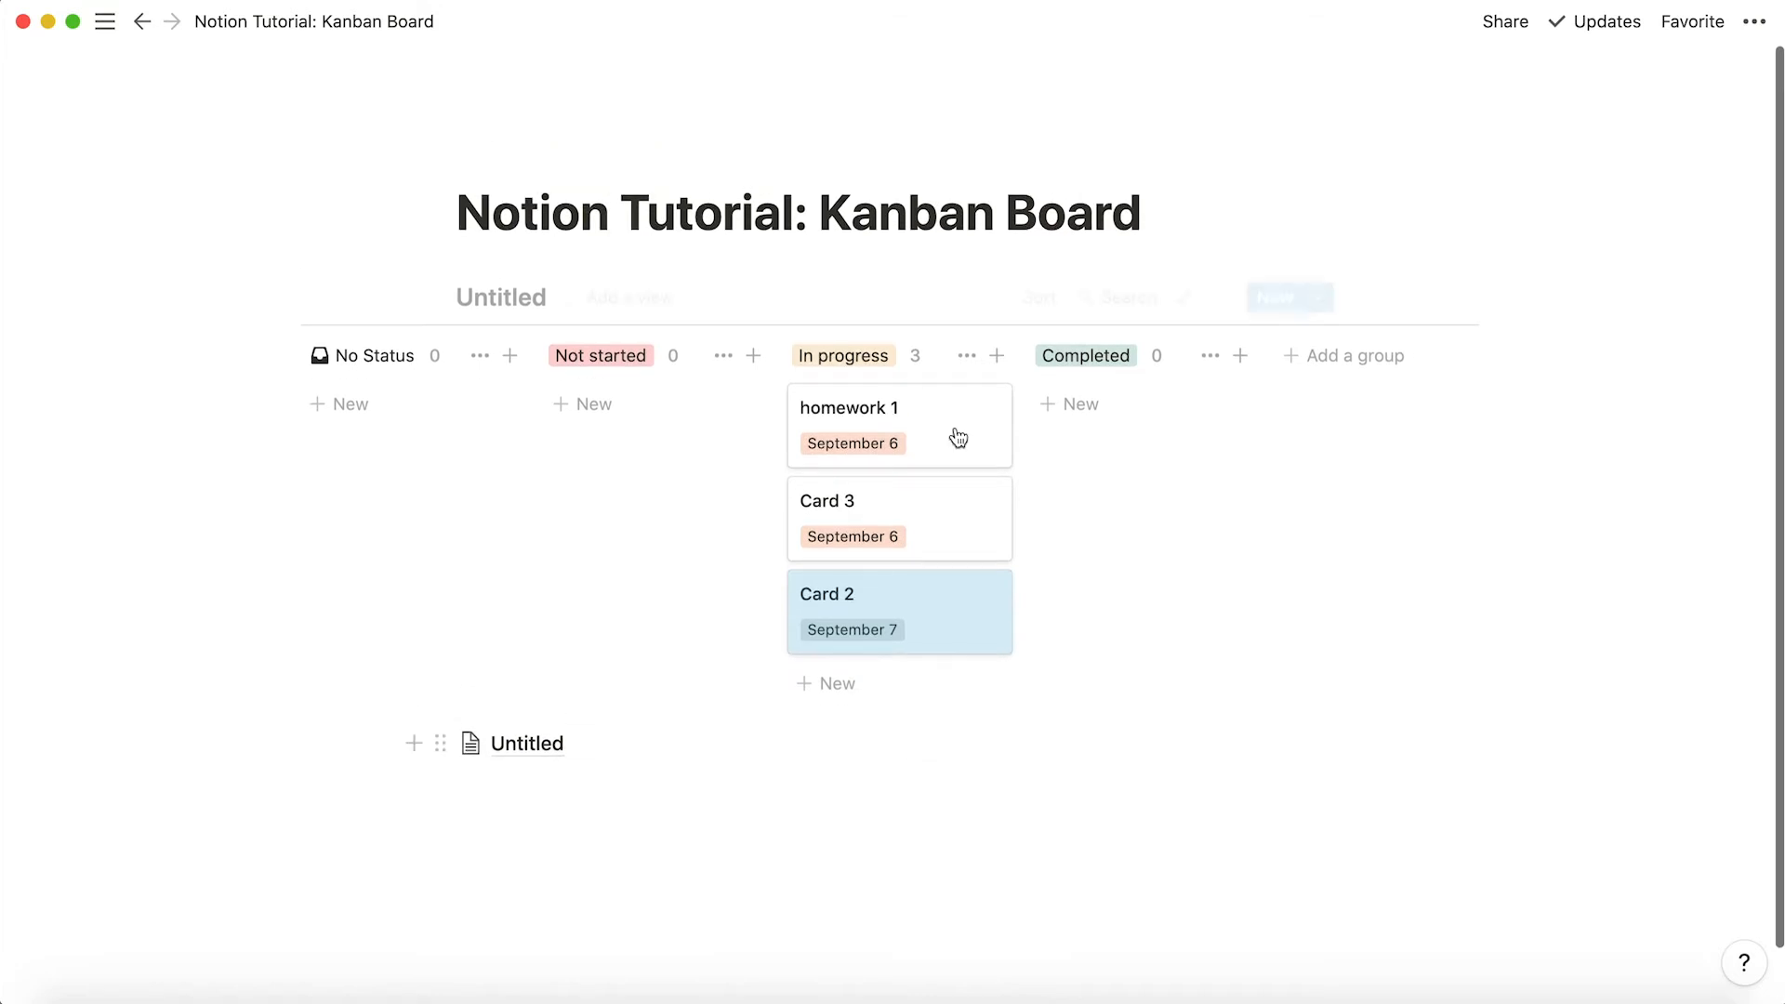
Remove the Due date sort, and move Card 2 below Card 3 in the In progress column.
click(1039, 296)
click(1260, 399)
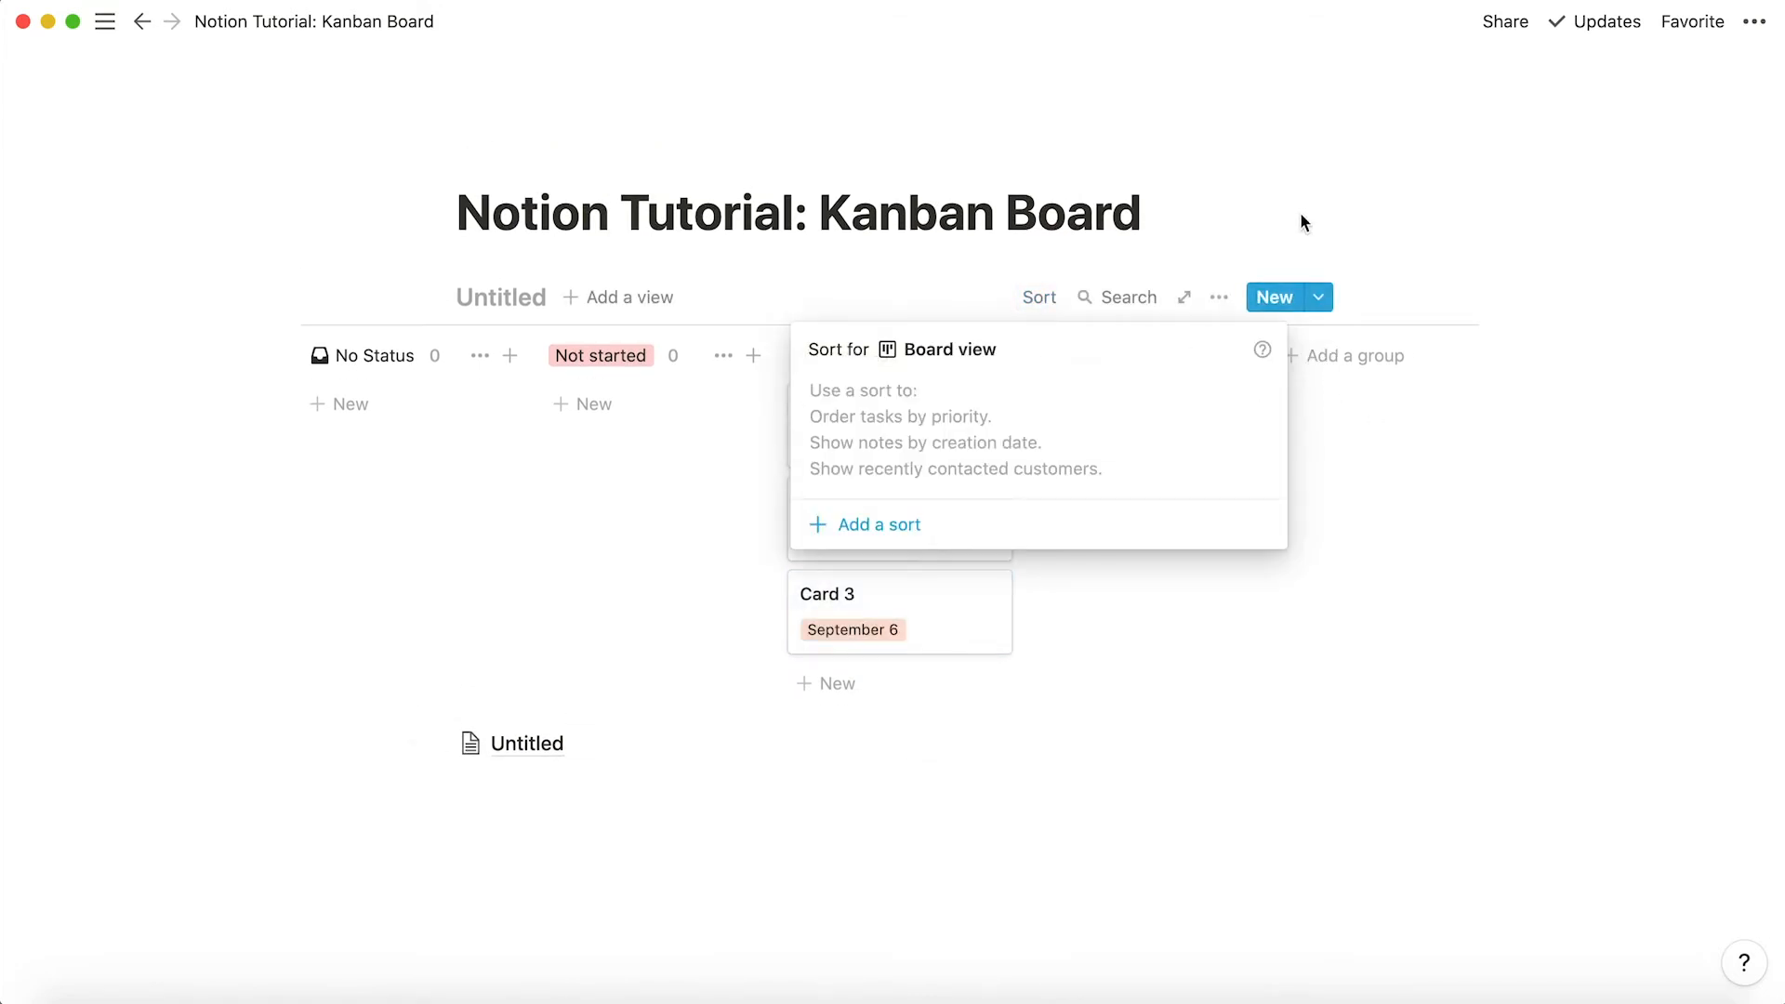
click(1302, 219)
drag(920, 462, 917, 645)
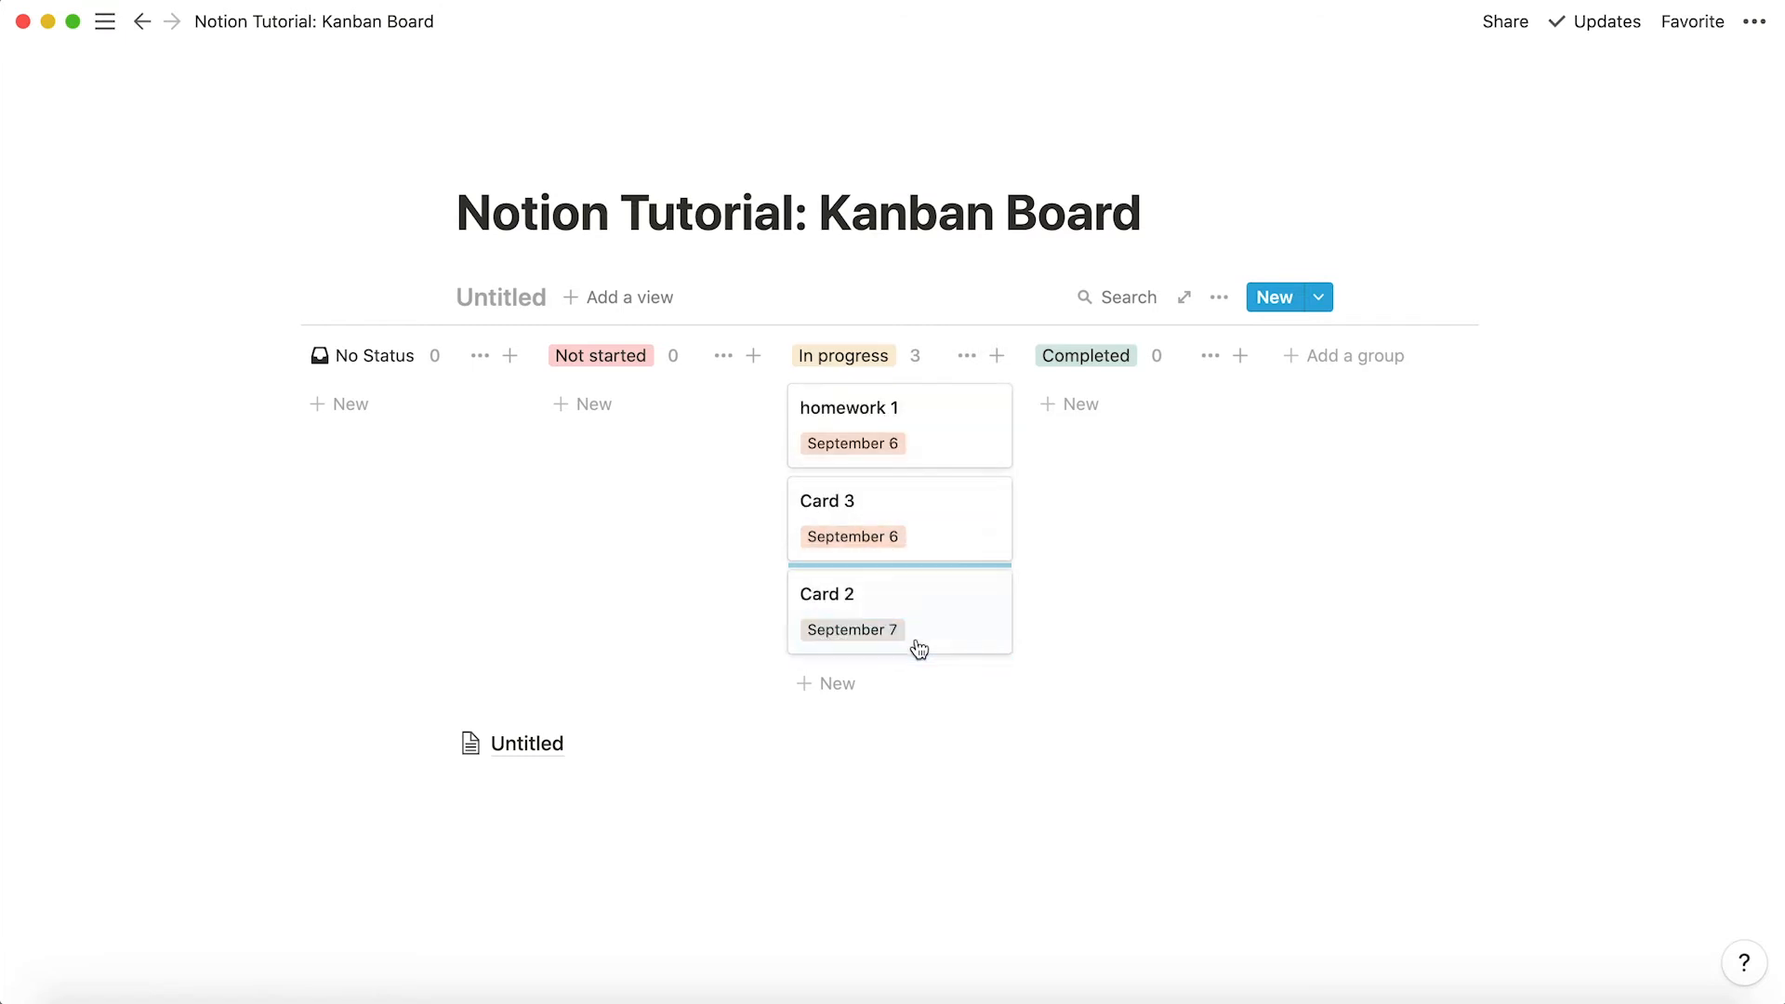
Group the board's cards by Due date instead of Status.
click(1218, 298)
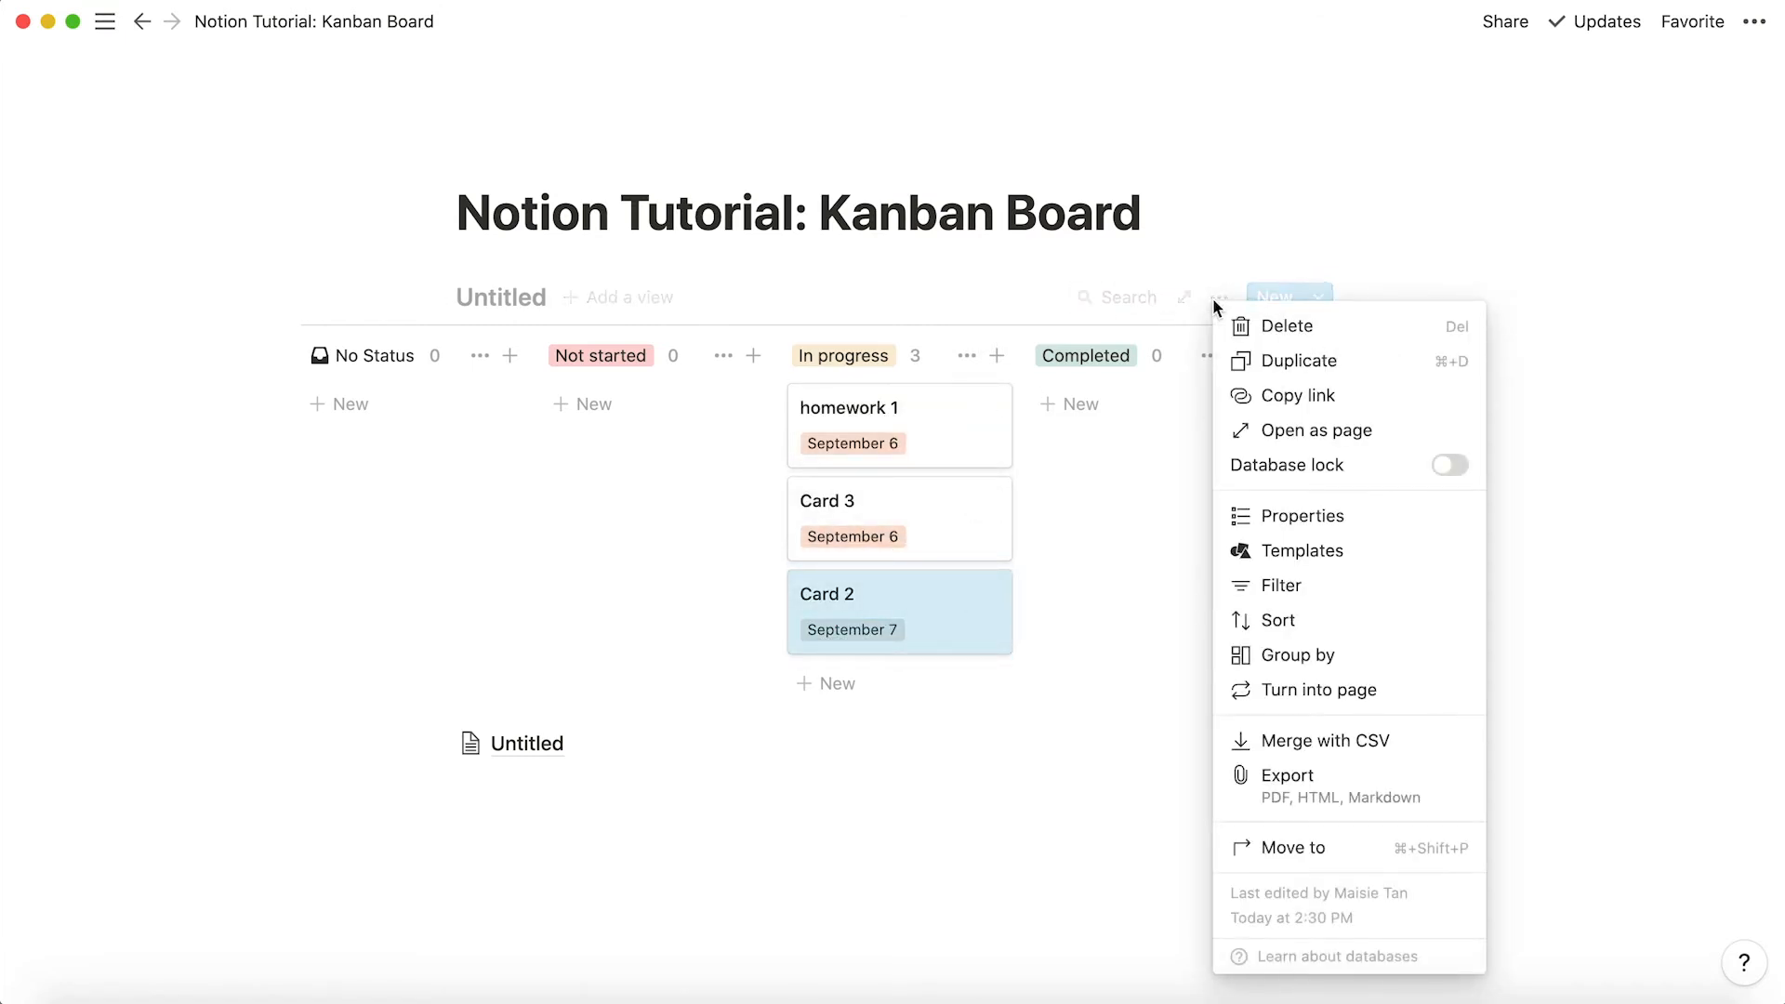
click(1299, 654)
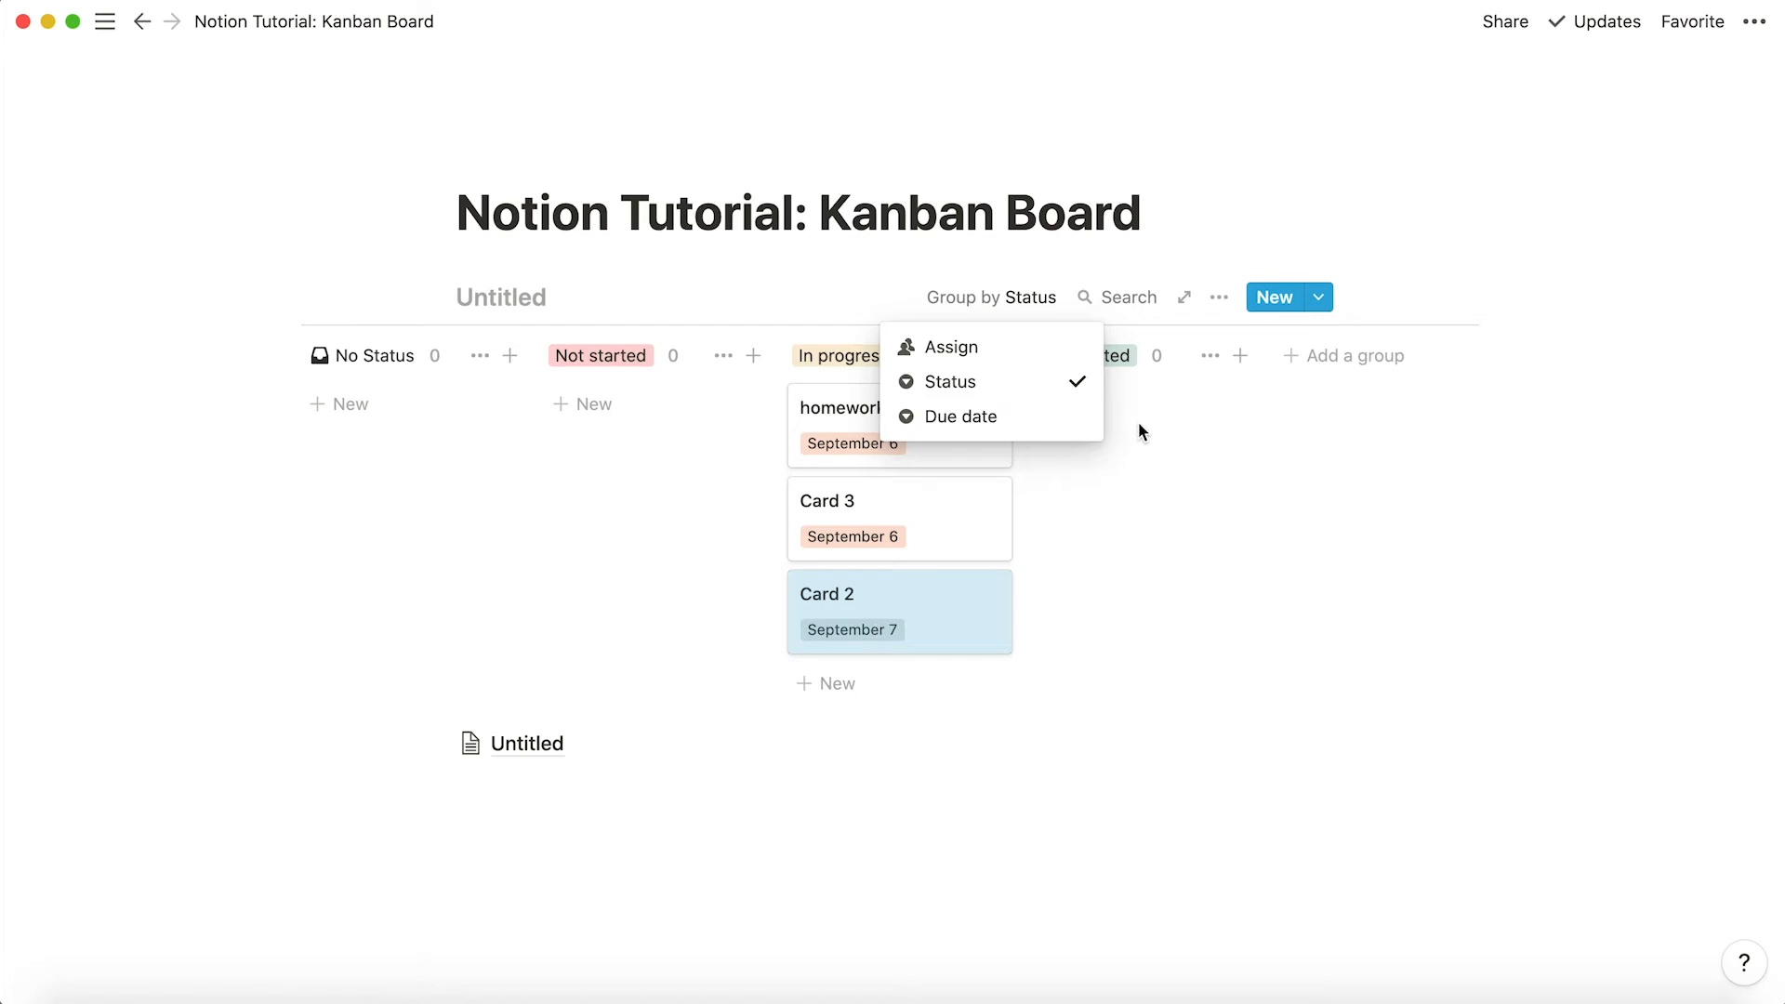
click(1024, 423)
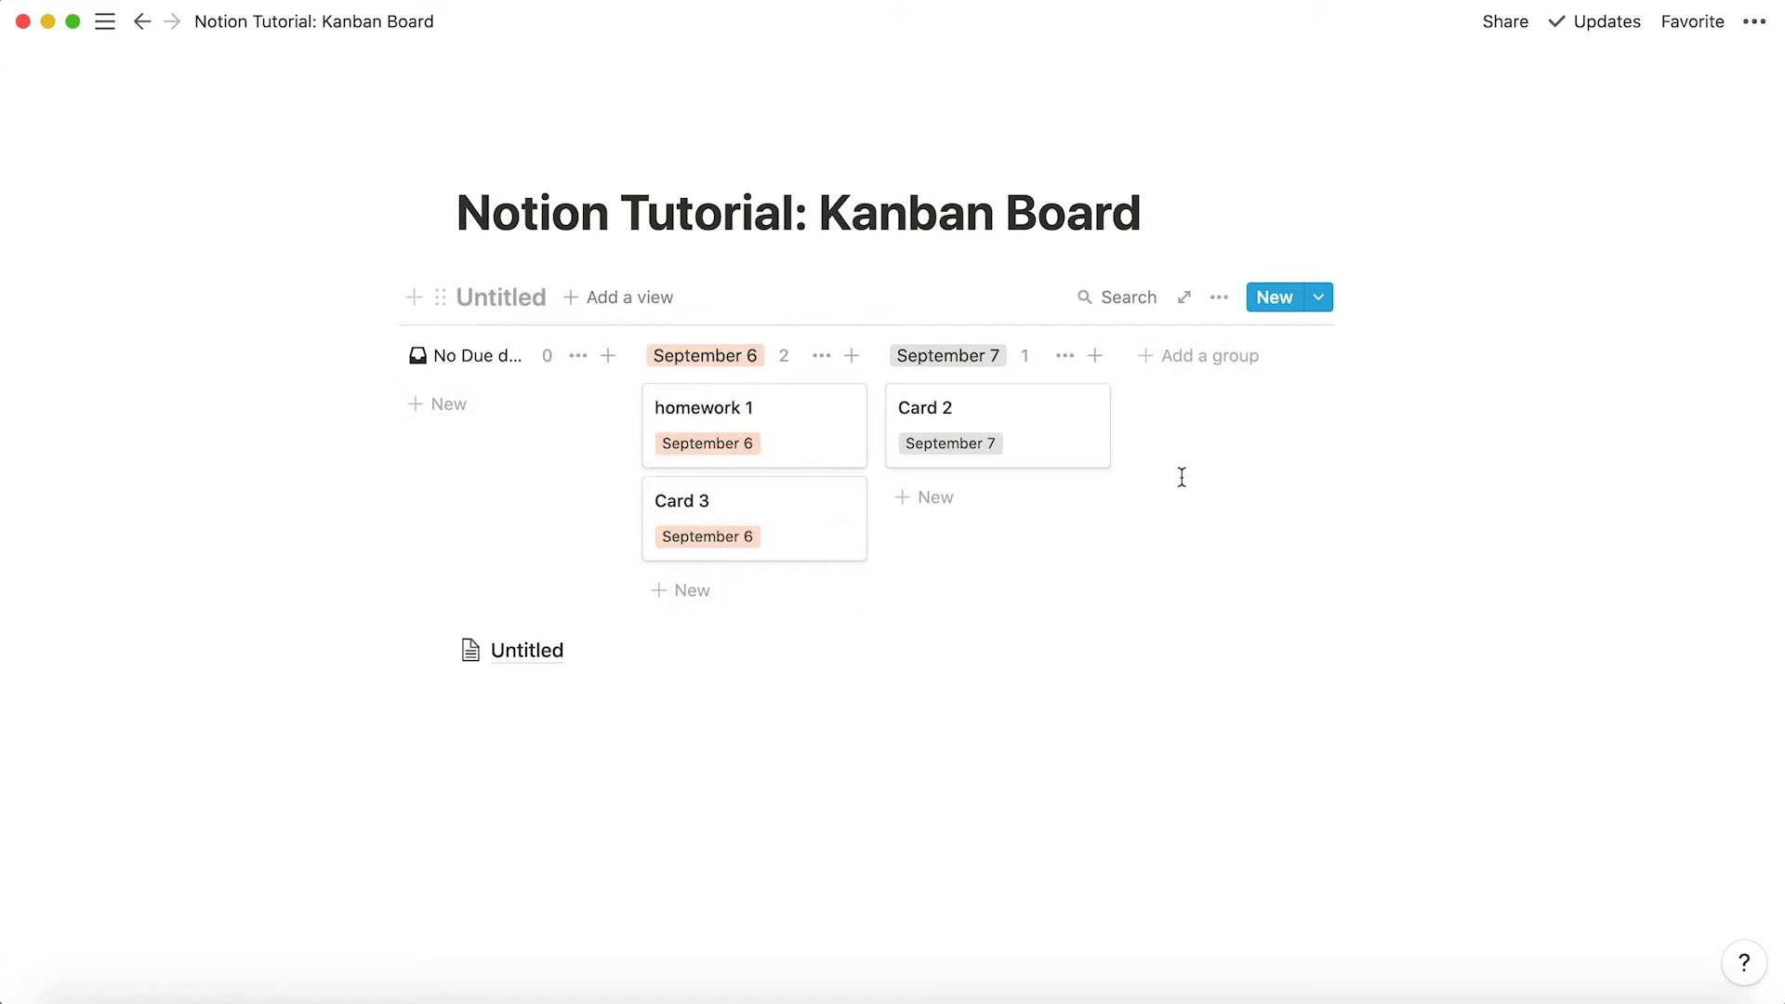
Show the Status property on the board's cards.
click(1216, 298)
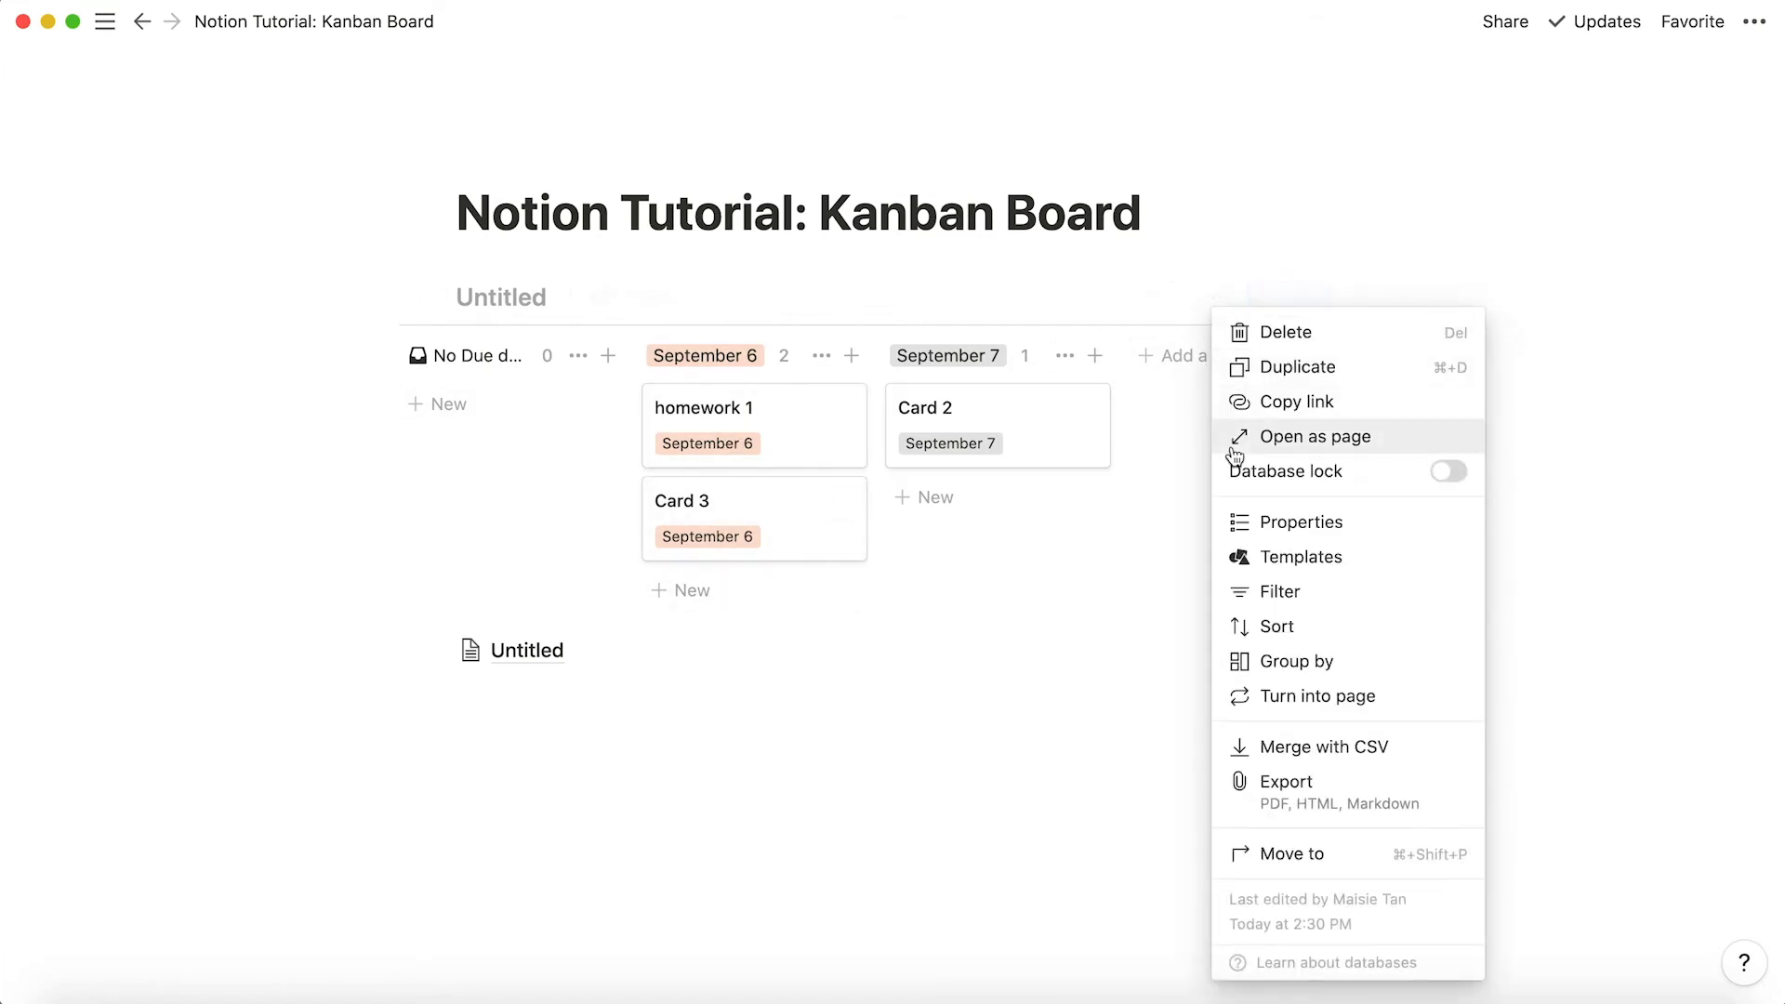
click(1296, 522)
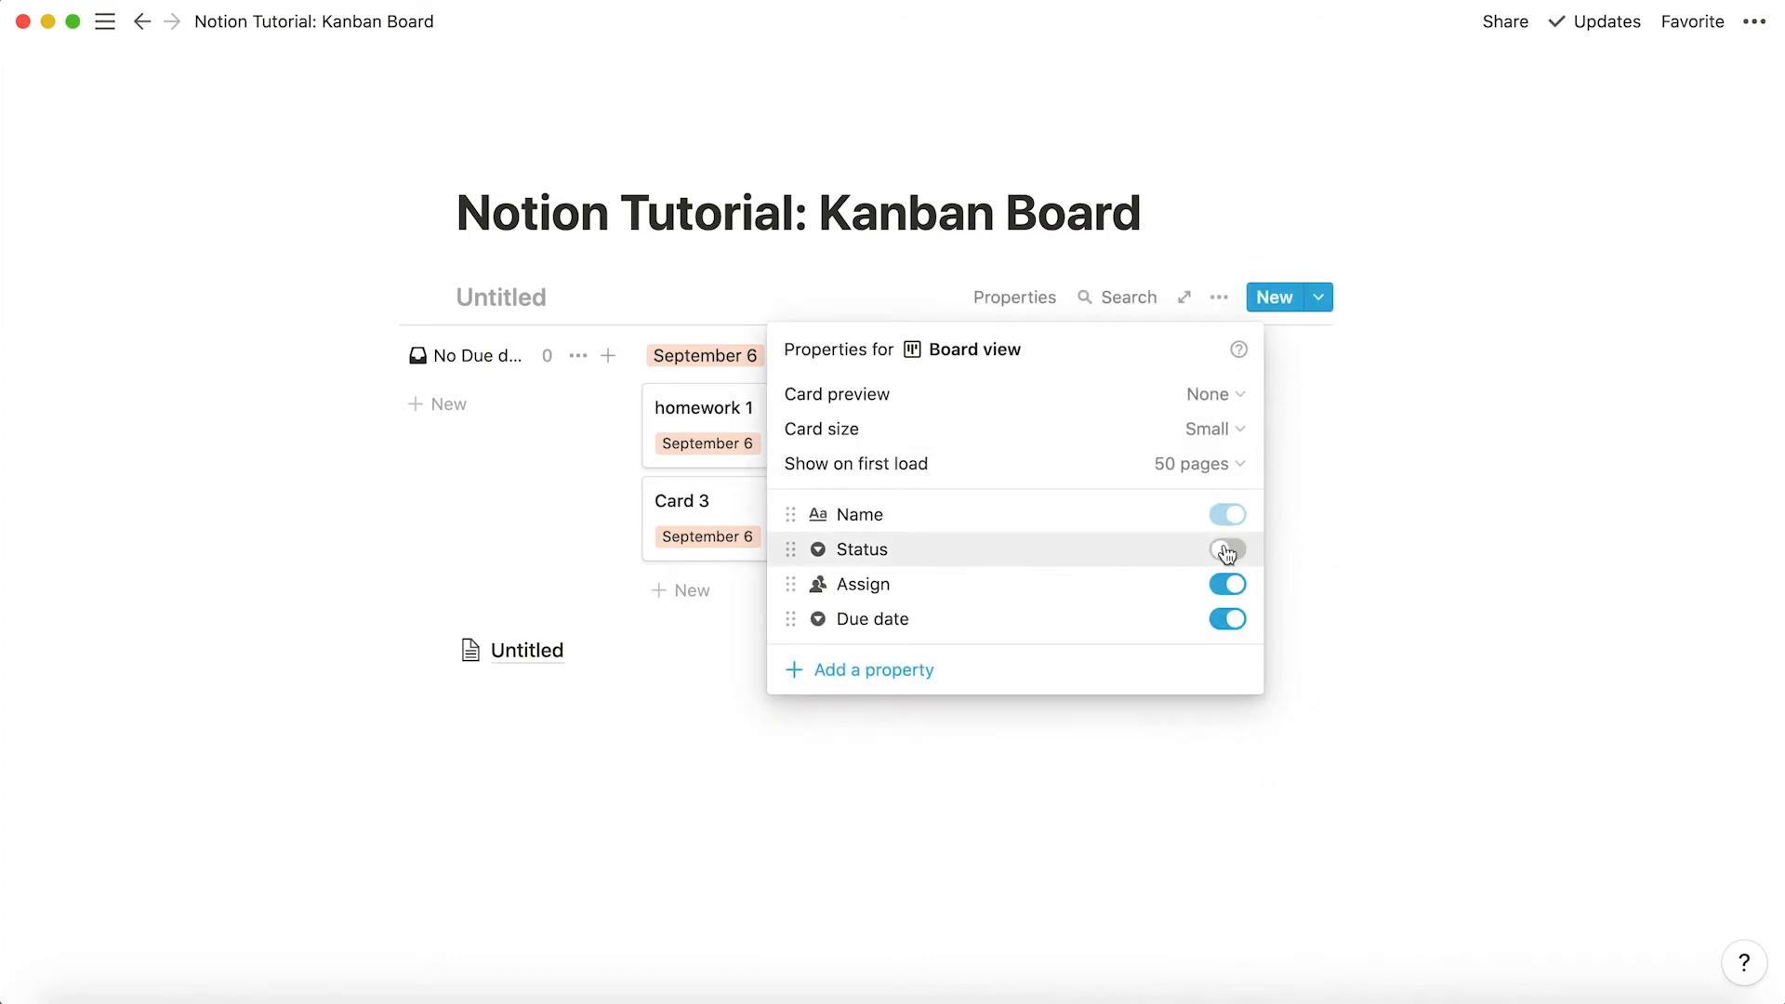
click(1227, 550)
click(1513, 529)
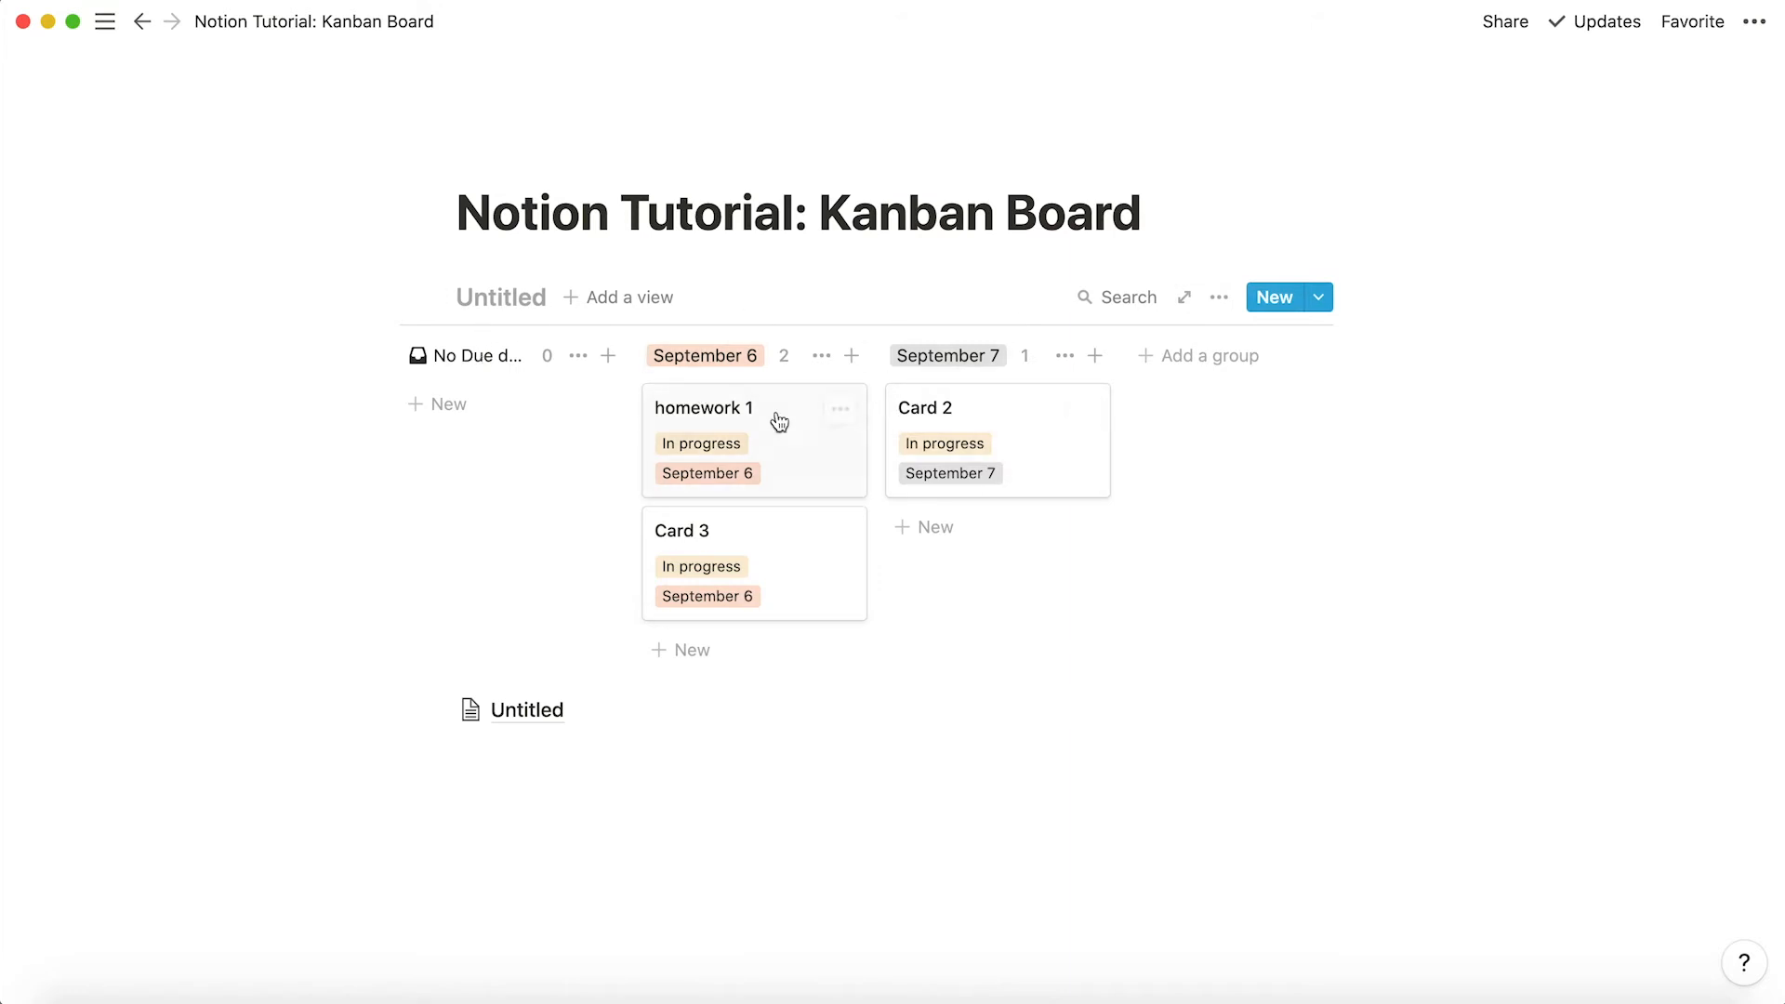
Group the board's cards by Status instead of Due date.
click(1218, 296)
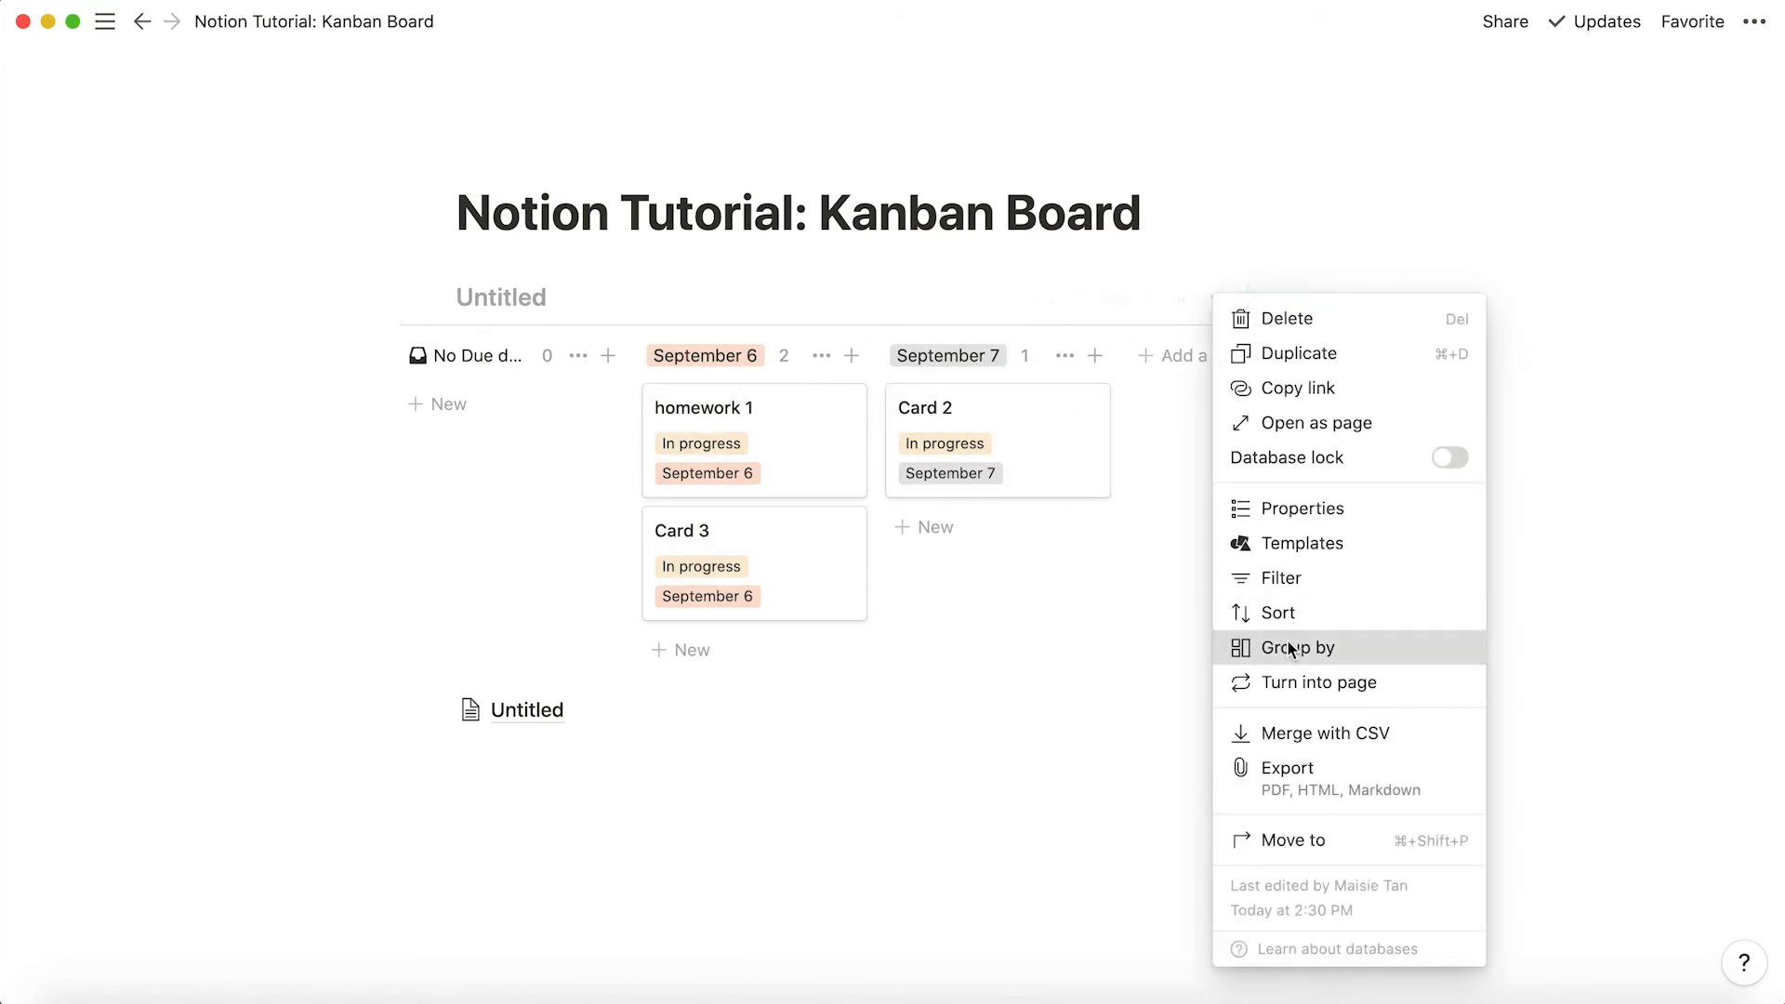
click(1290, 648)
click(1032, 379)
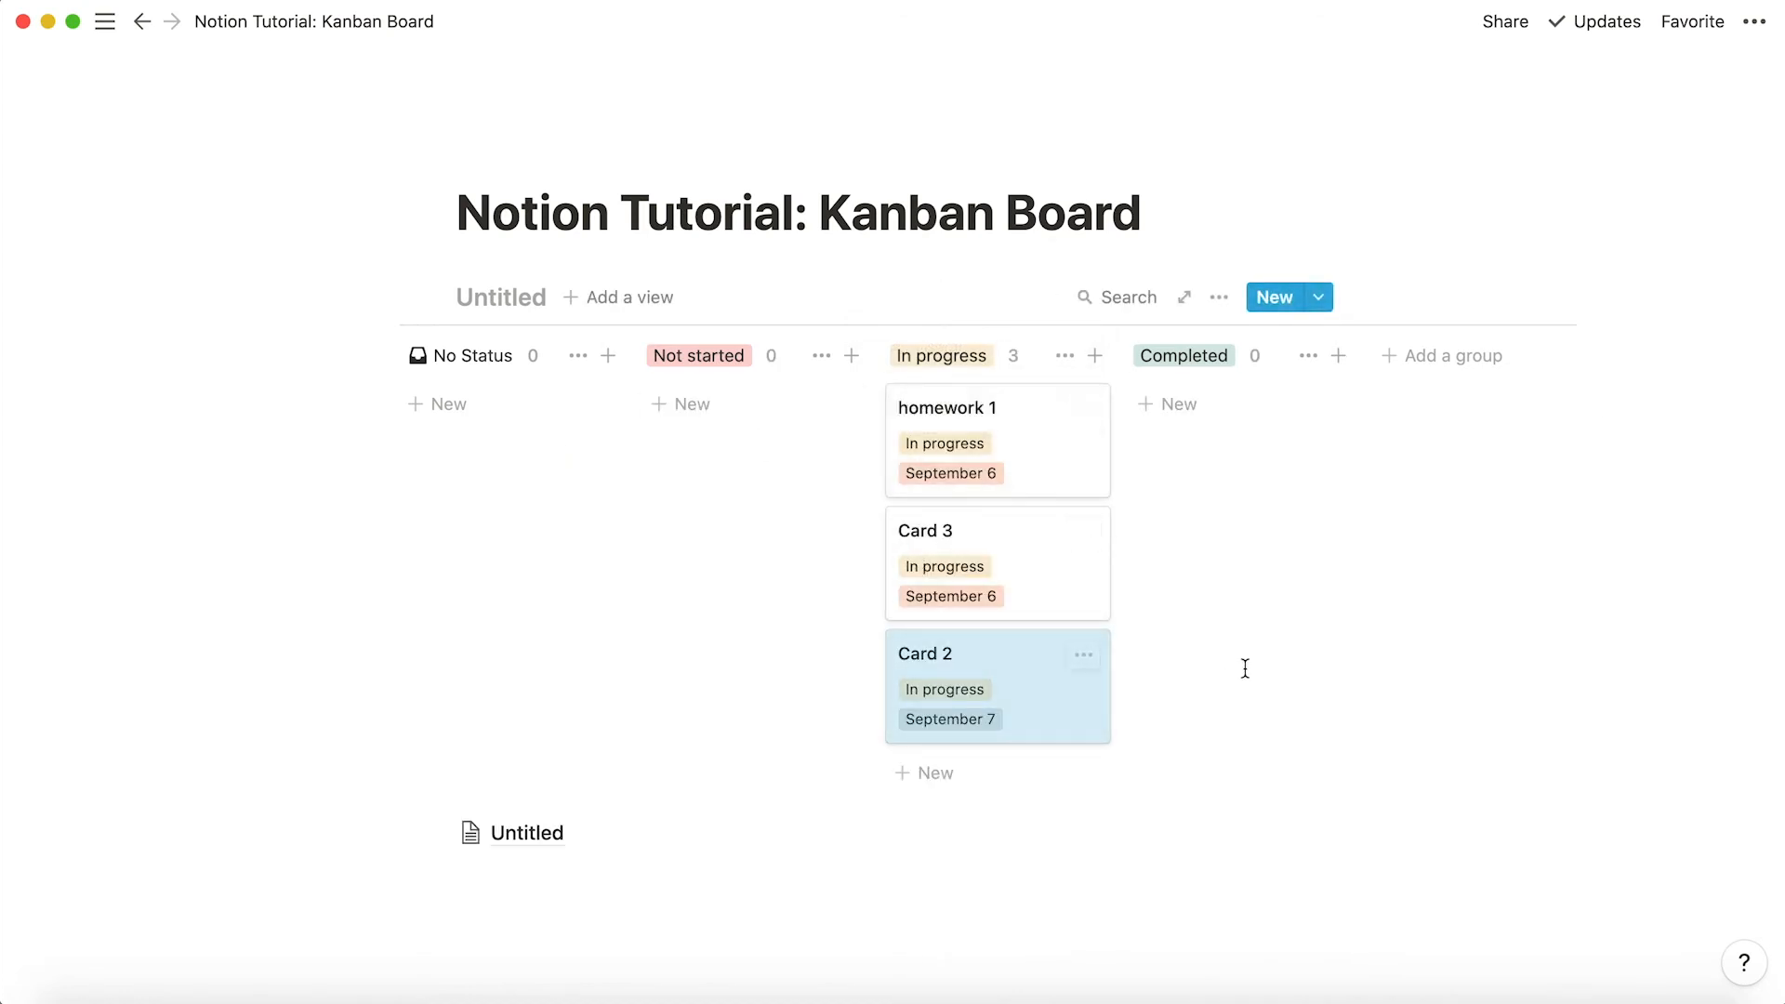
click(1610, 583)
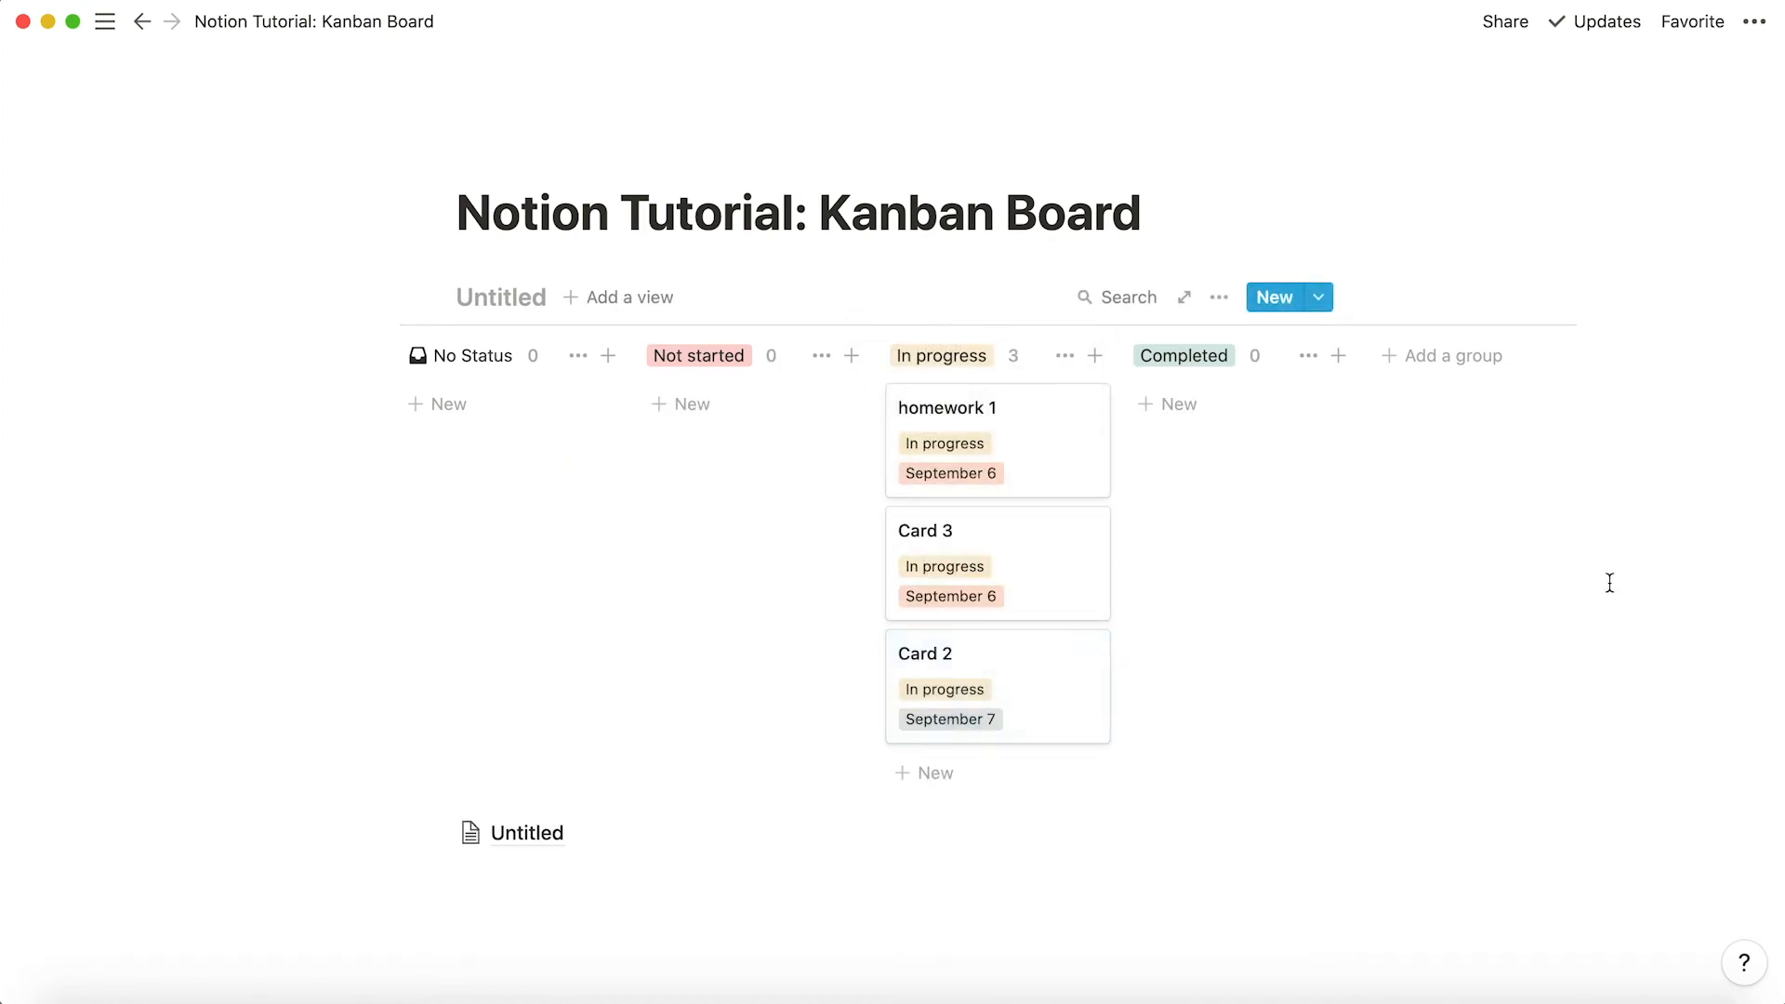
Add a new group named Other Group after the Completed column.
scroll(1347, 555, right, 3)
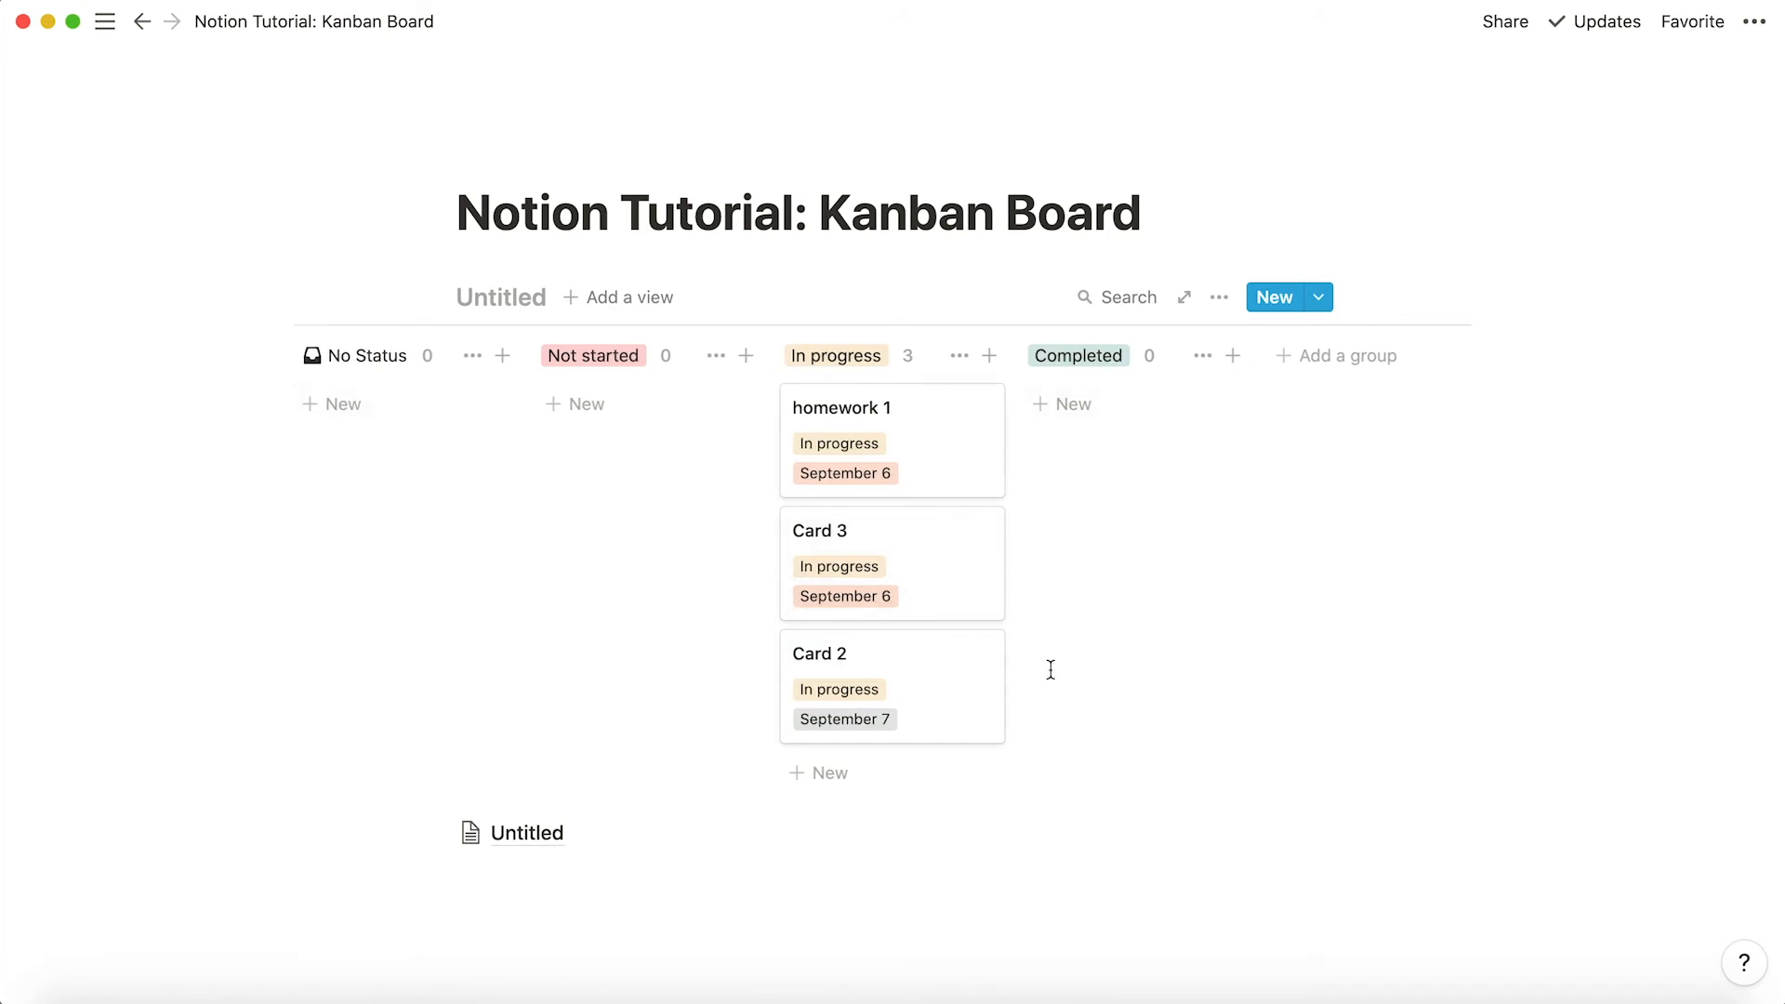
click(1351, 355)
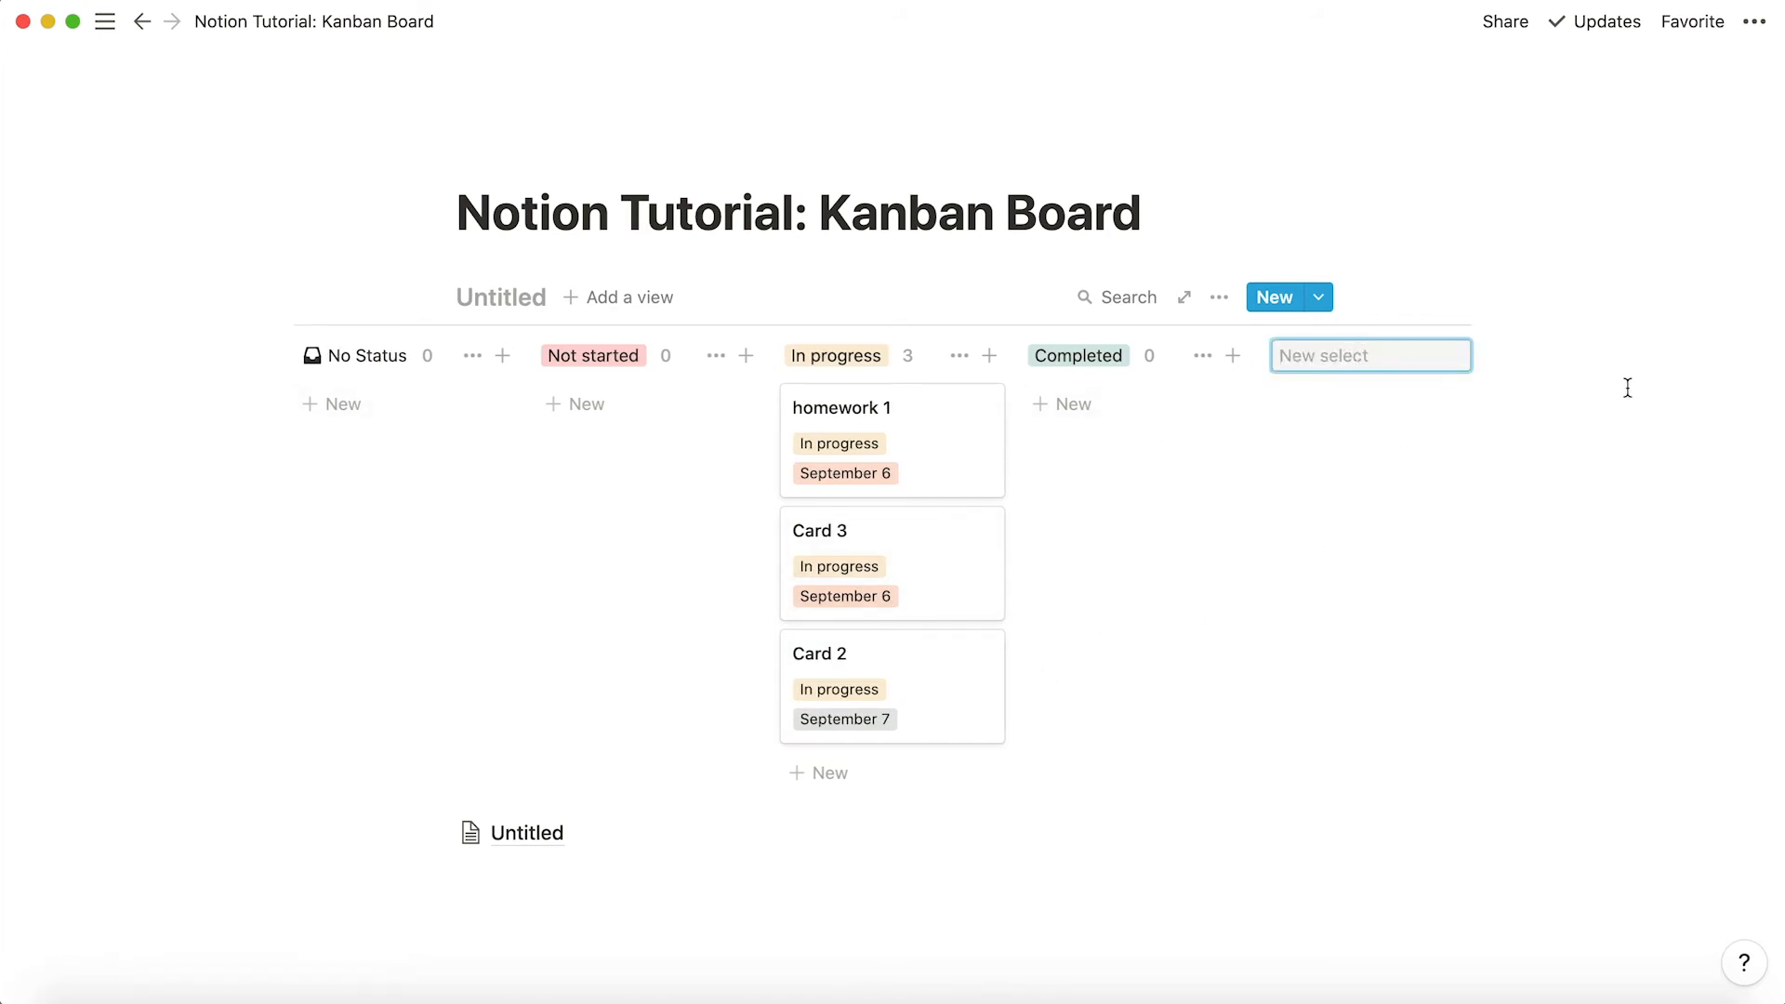
text(Other)
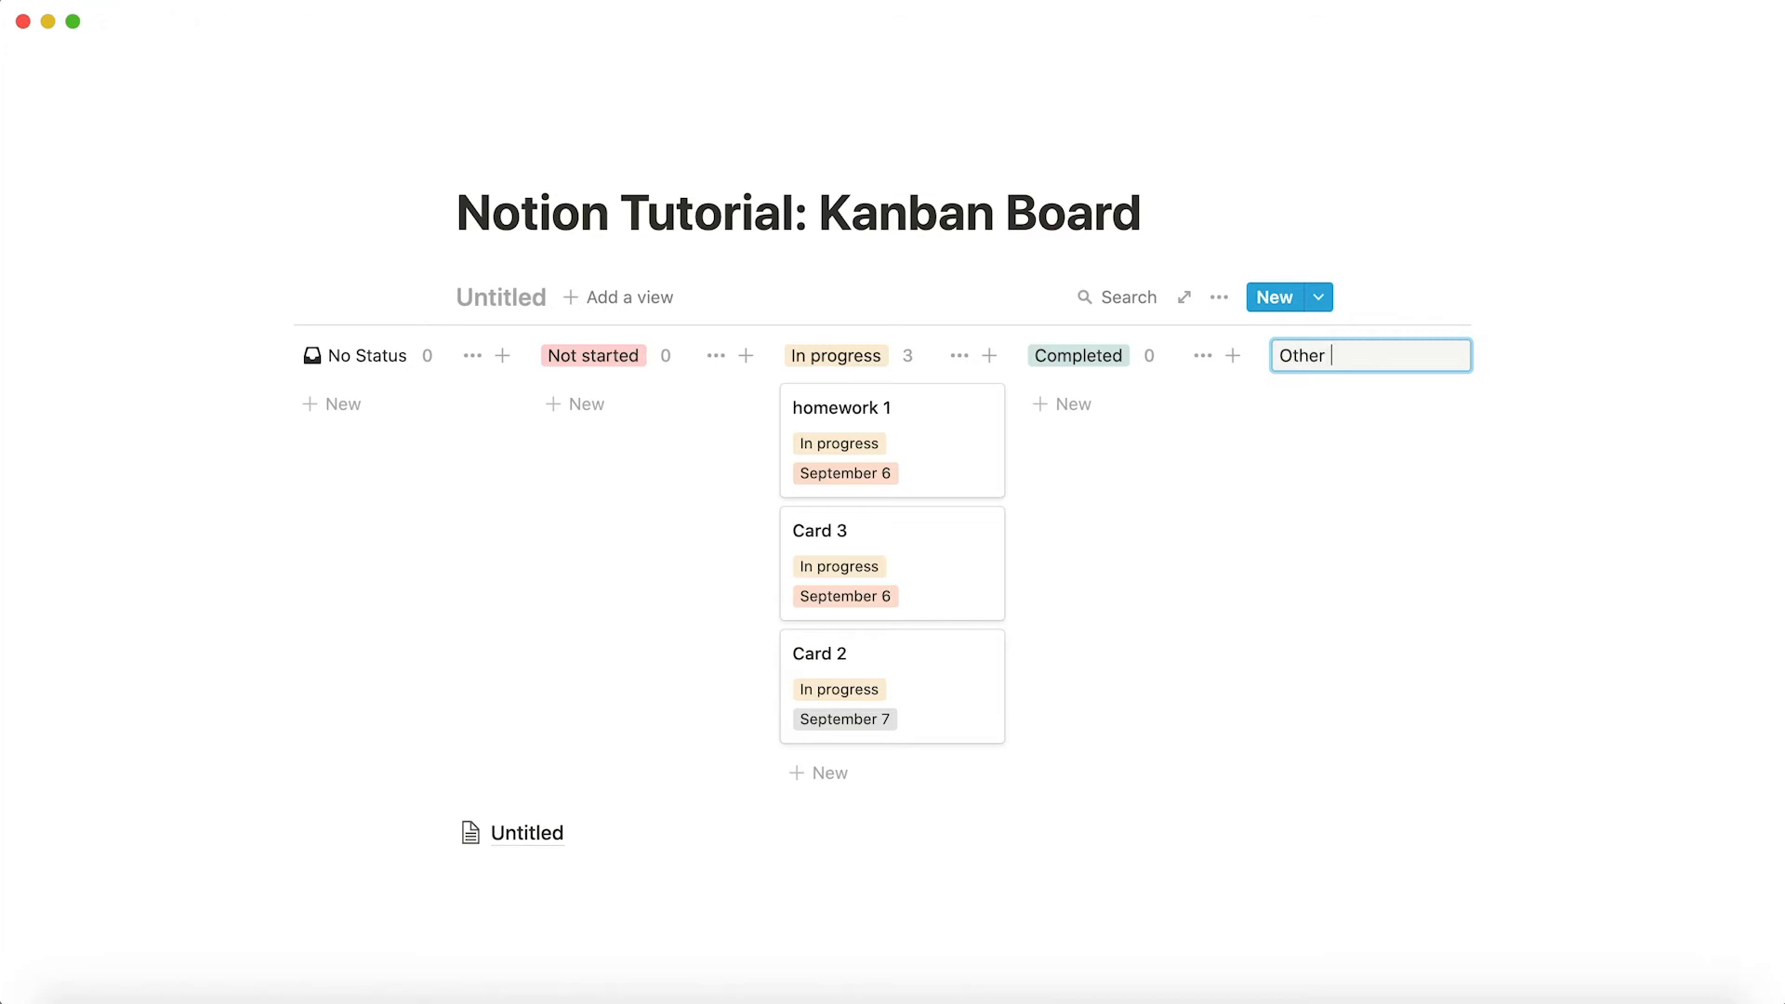
text( Group)
key(Return)
Move homework 1, Card 3 and Card 2 from the In progress column into Other Group.
drag(833, 449, 1440, 526)
drag(865, 447, 1346, 621)
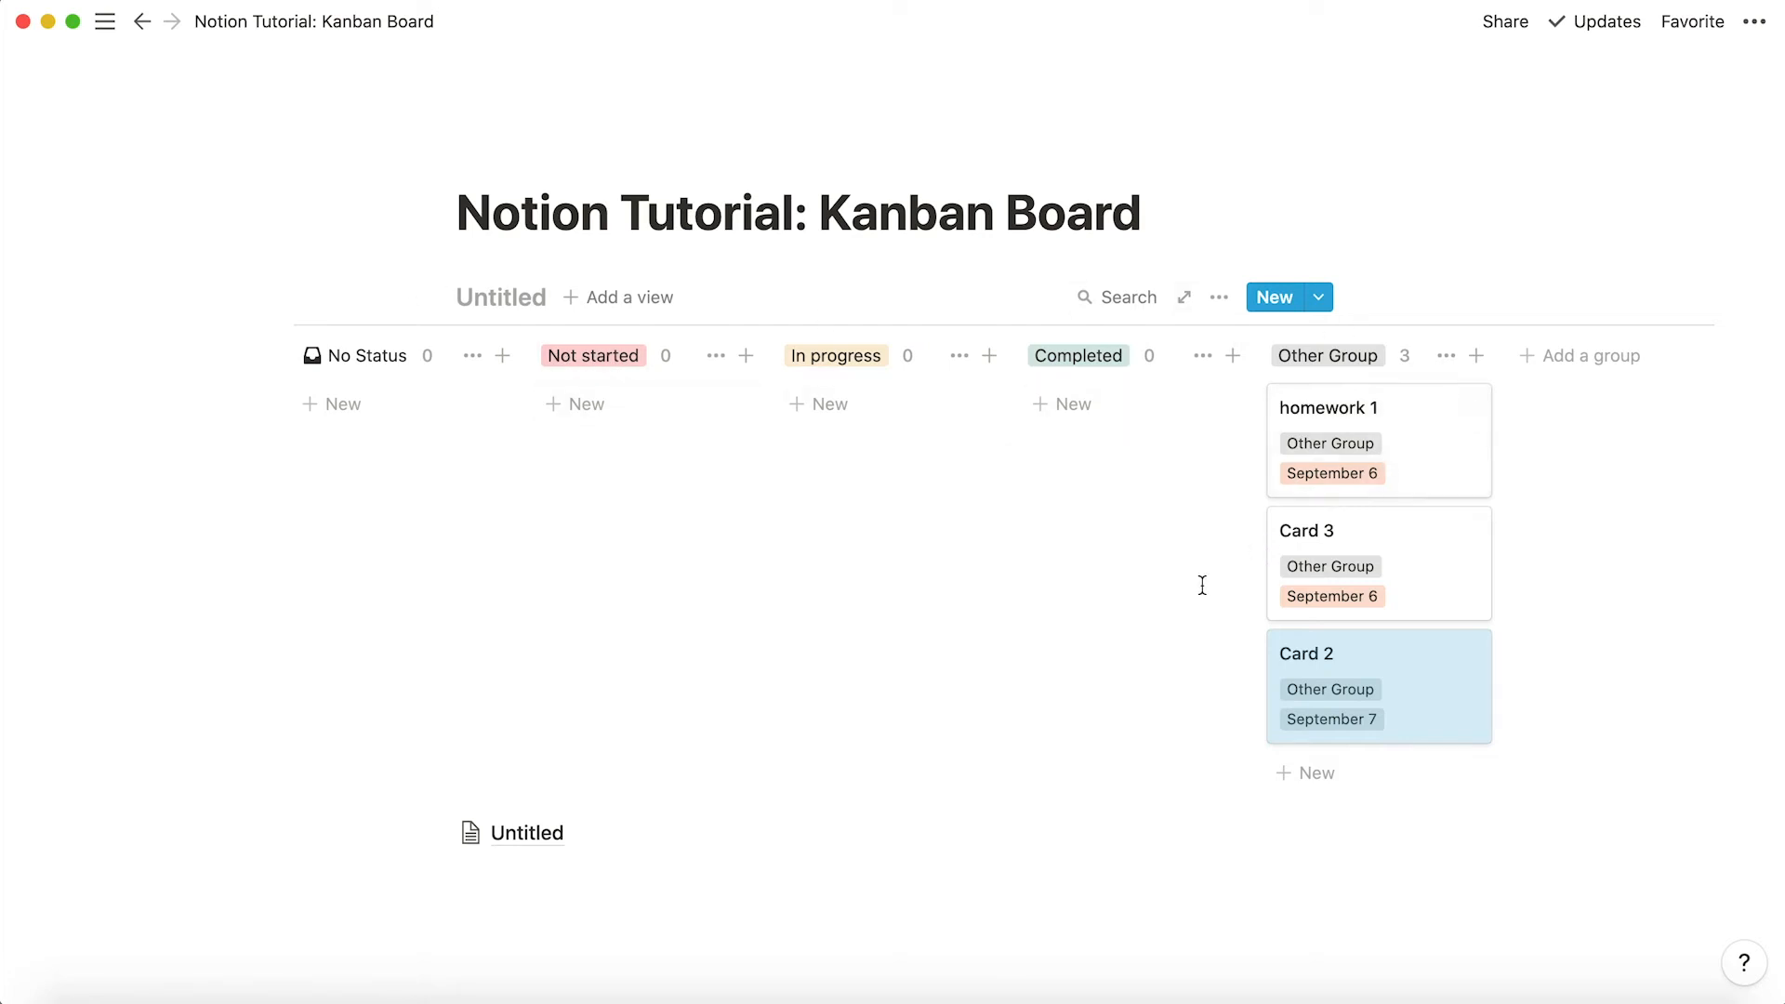
scroll(794, 589, down, 1)
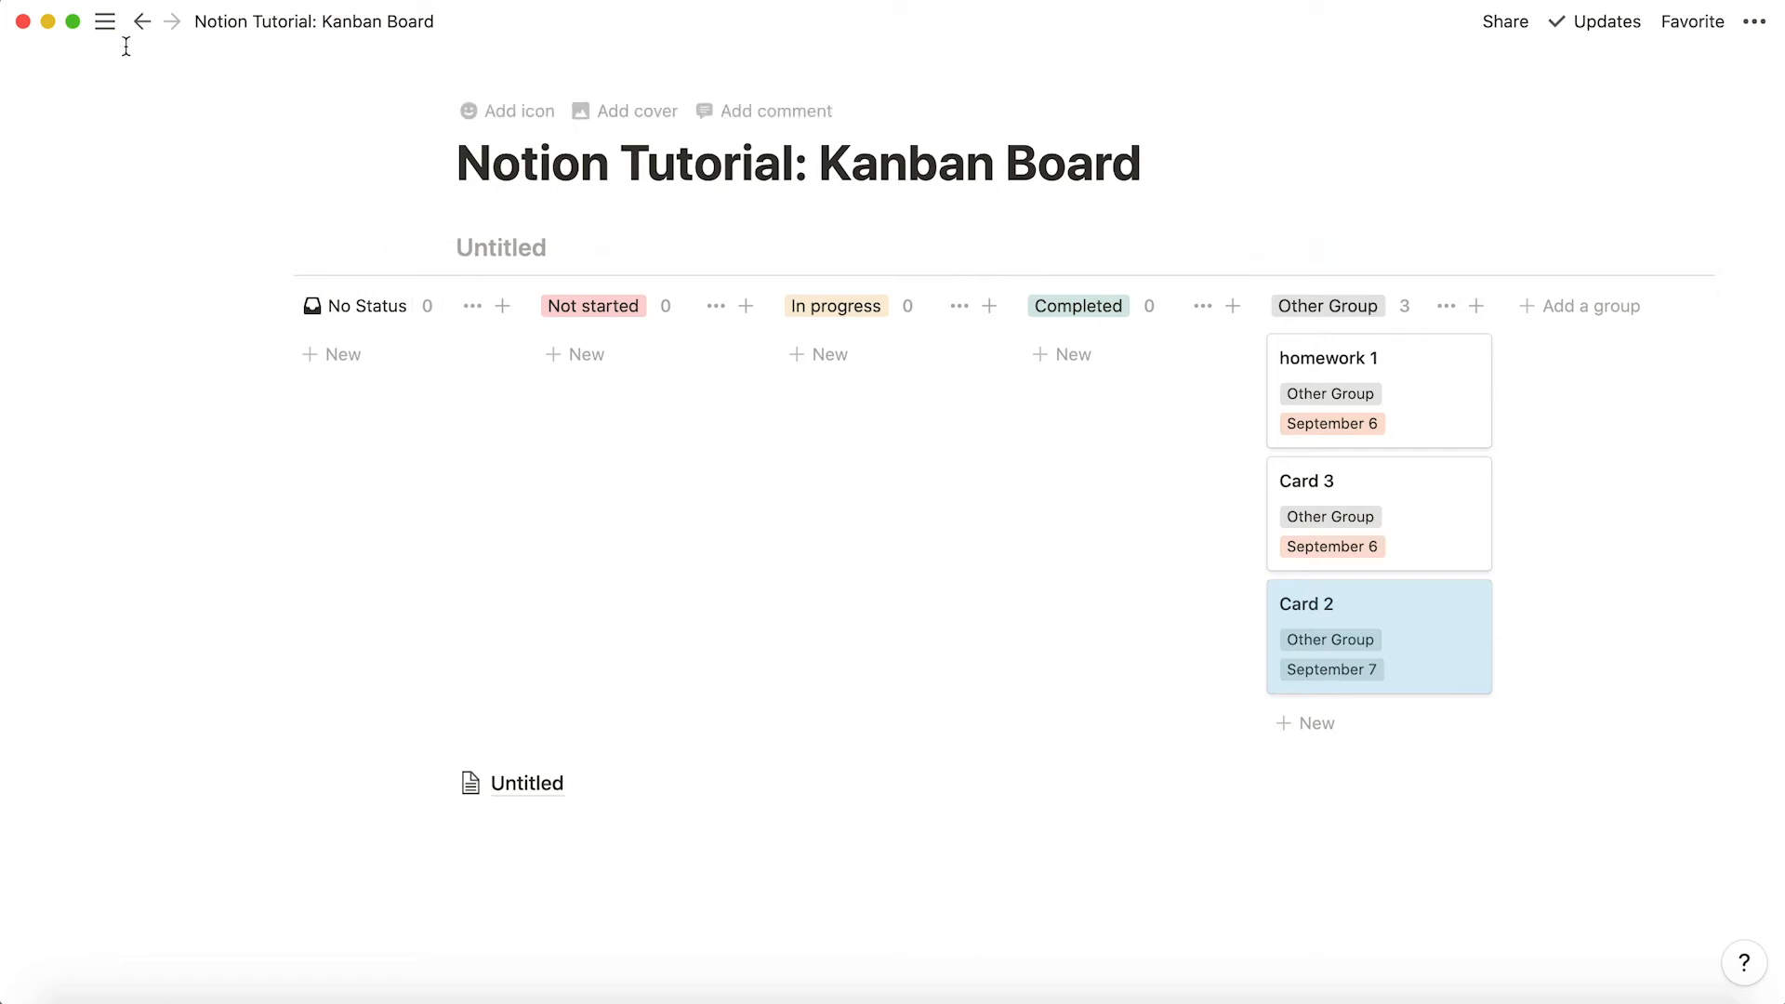
Go to the templates page and open the 2nd Semester Database (Minimal Design) template.
mouse_move(106, 20)
click(140, 651)
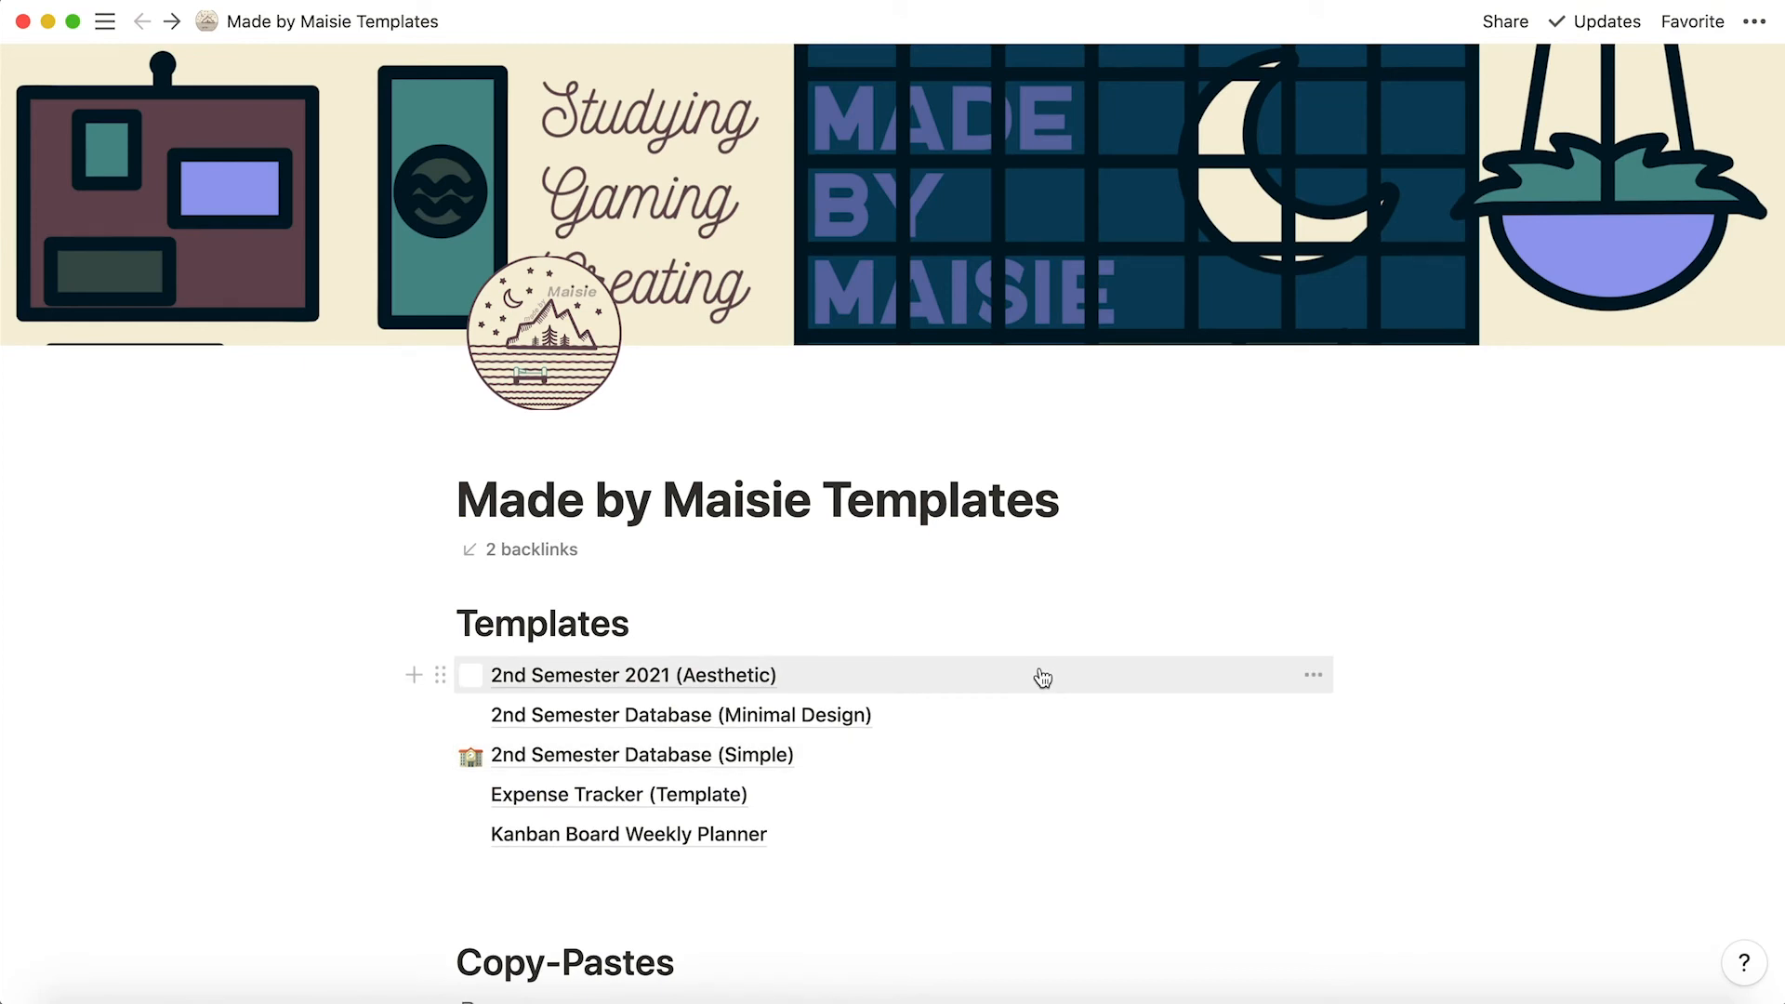
scroll(932, 729, down, 2)
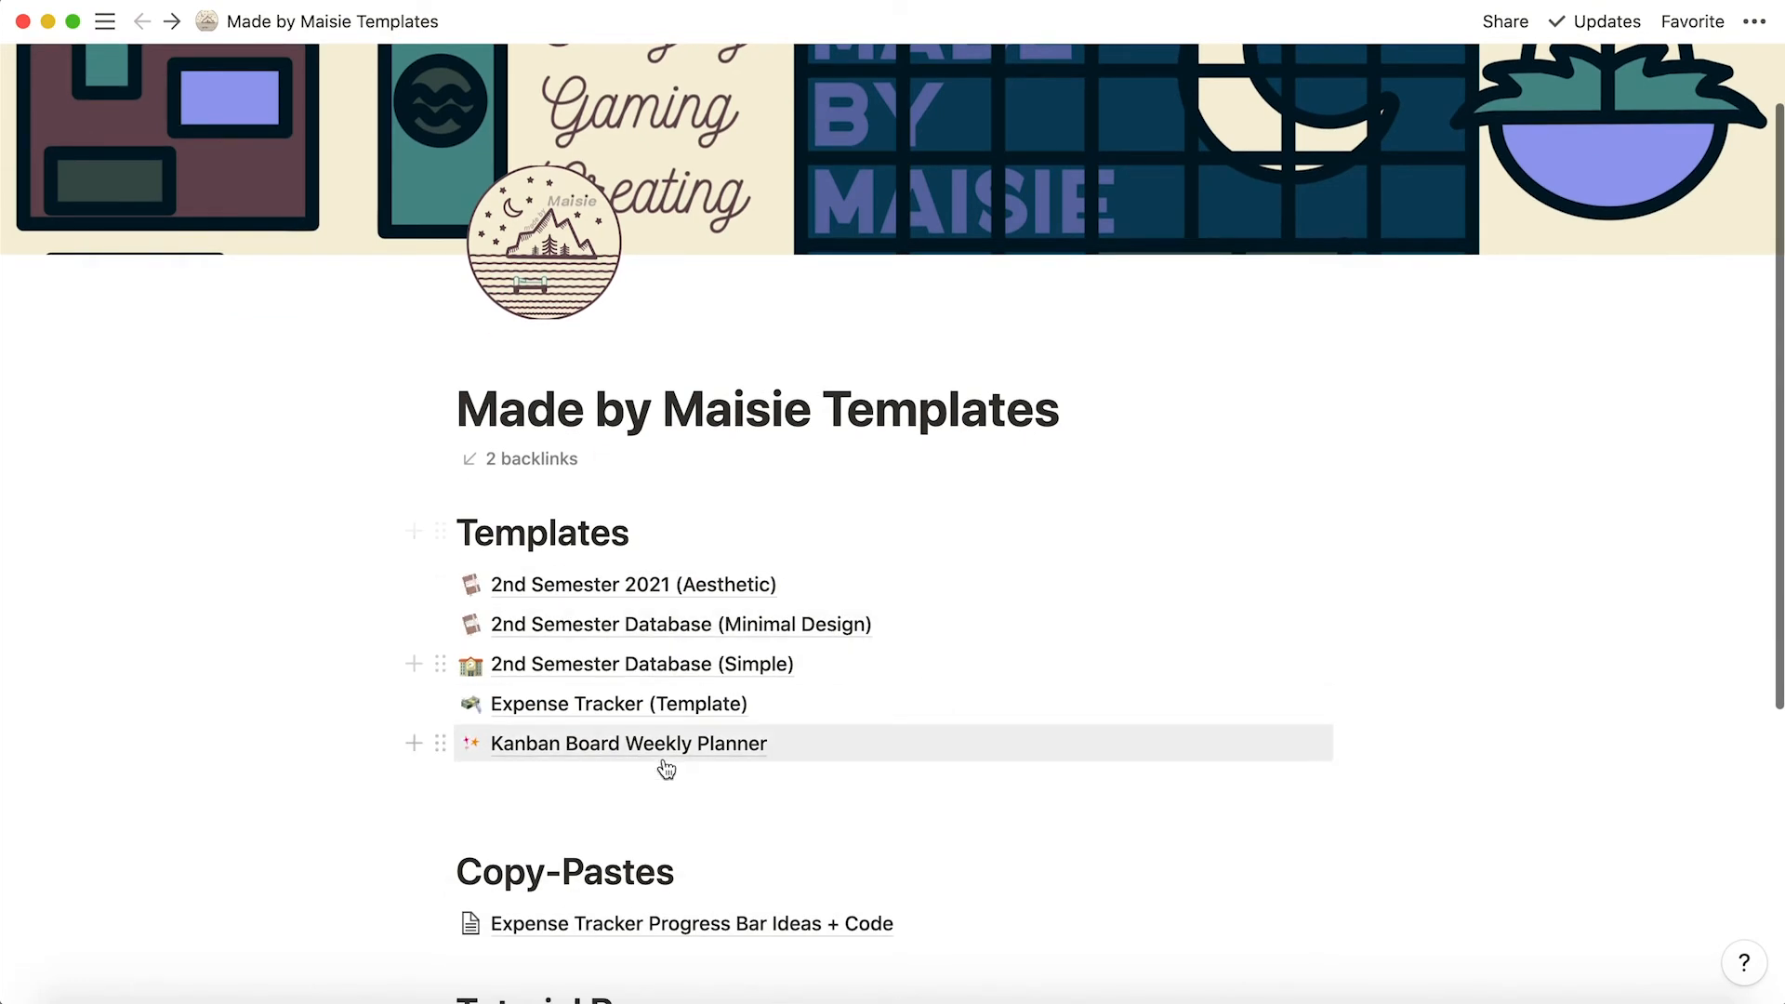
scroll(664, 758, down, 2)
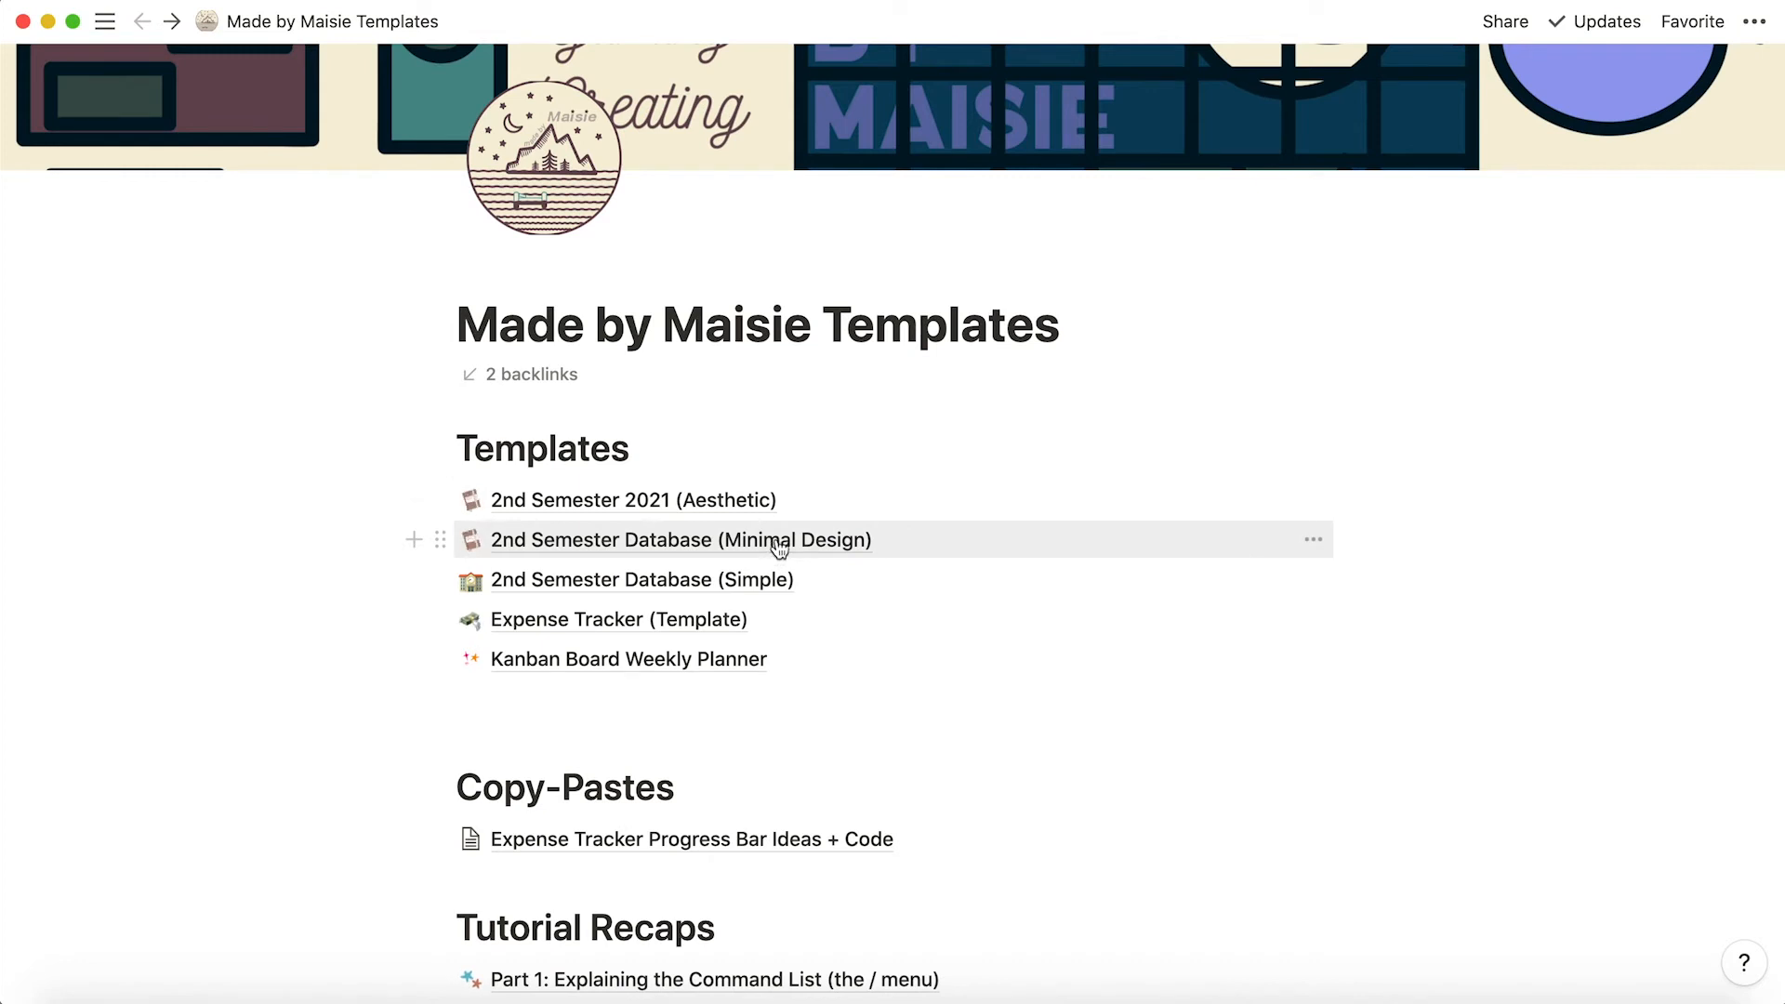
click(779, 547)
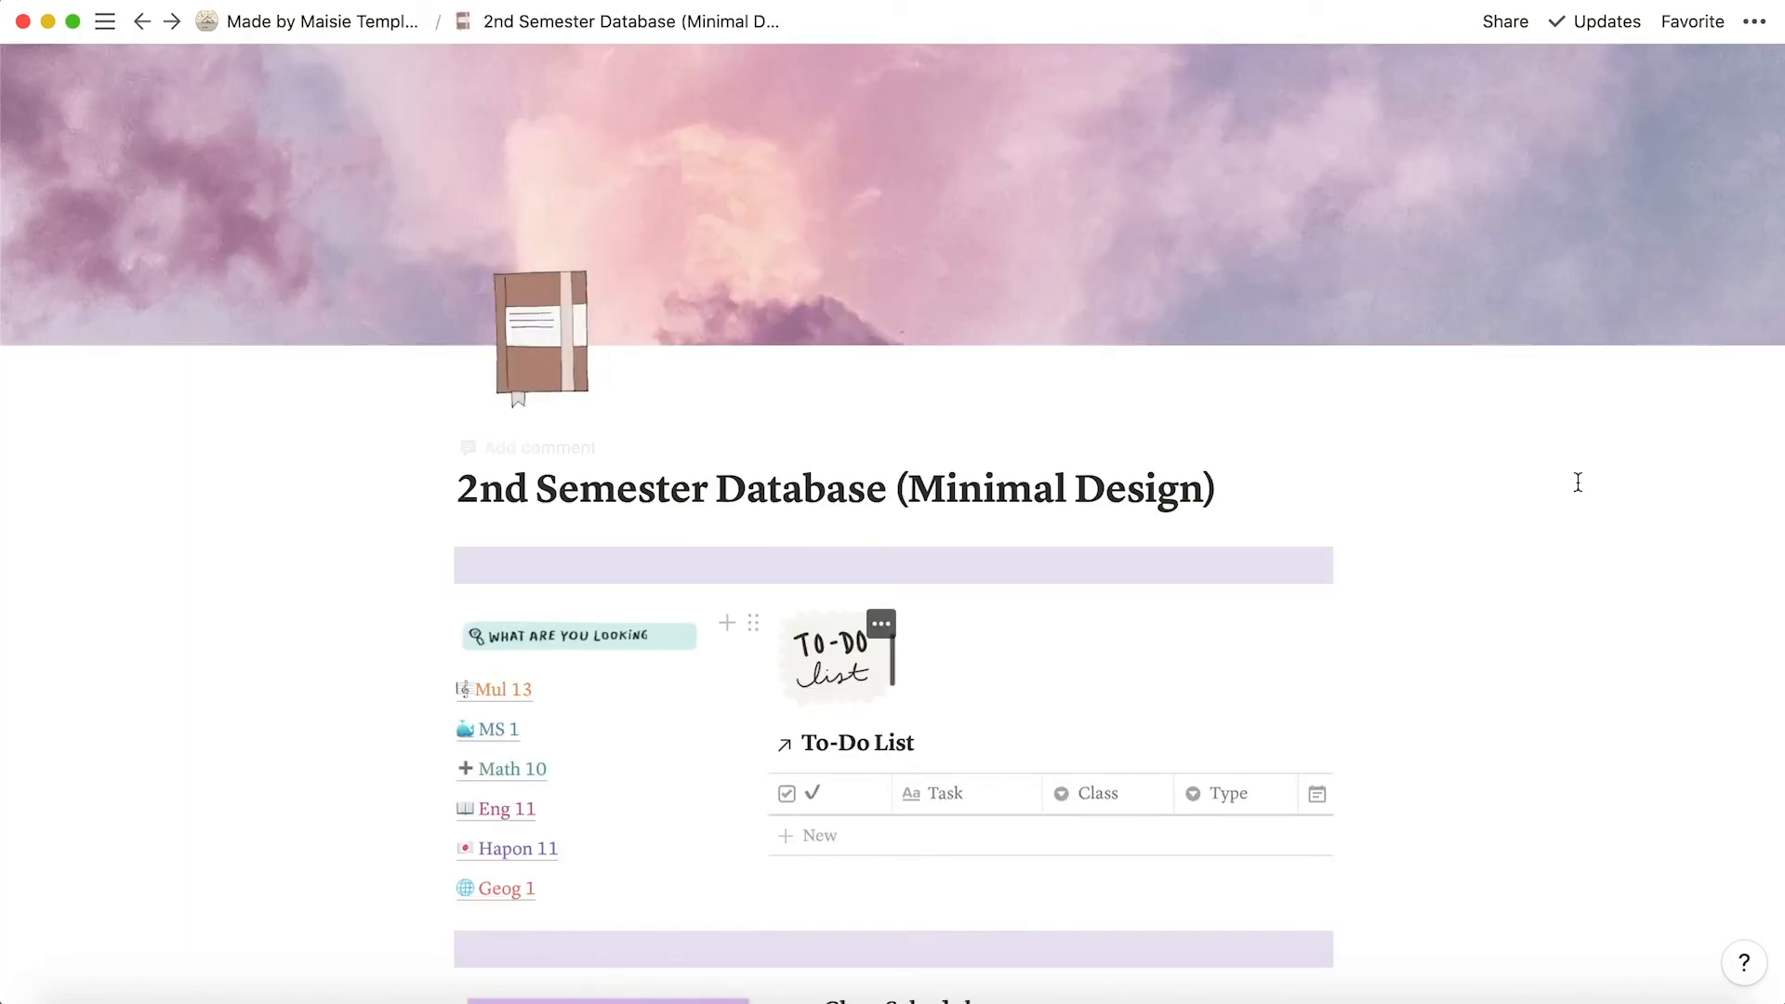
Examine the template's Class Schedule board, including its weekday columns and the hidden No Day column.
scroll(1591, 622, down, 2)
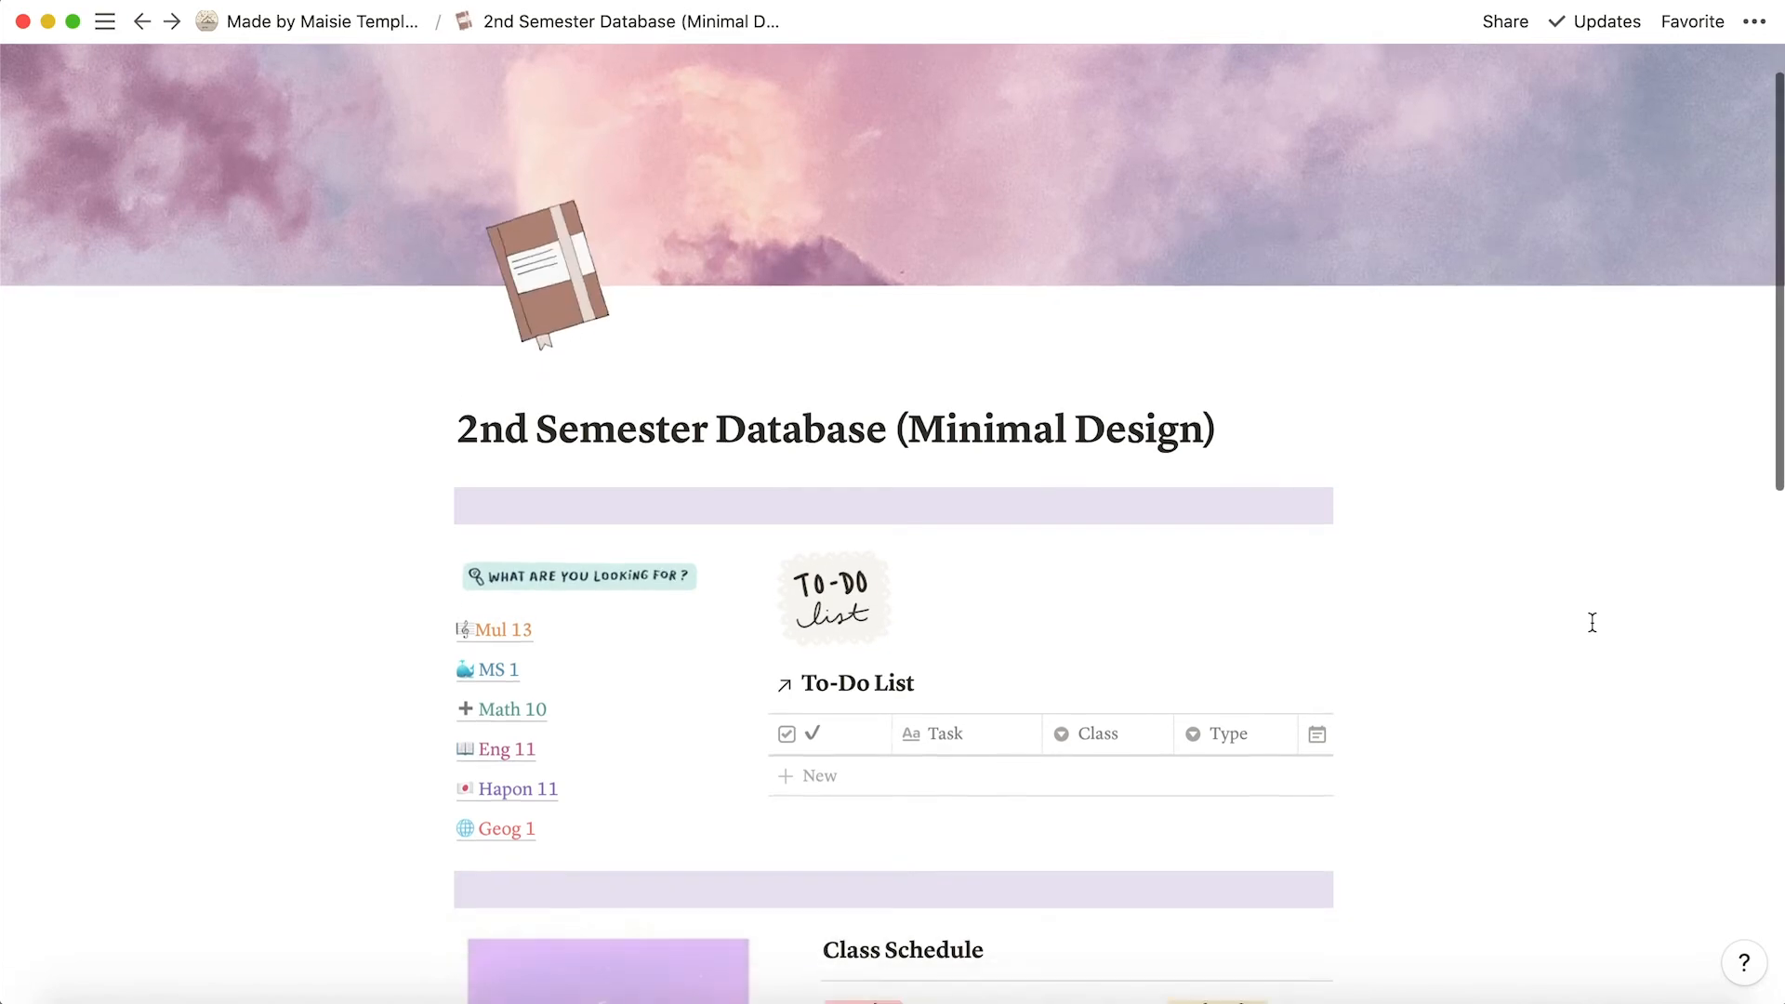
scroll(1591, 622, down, 5)
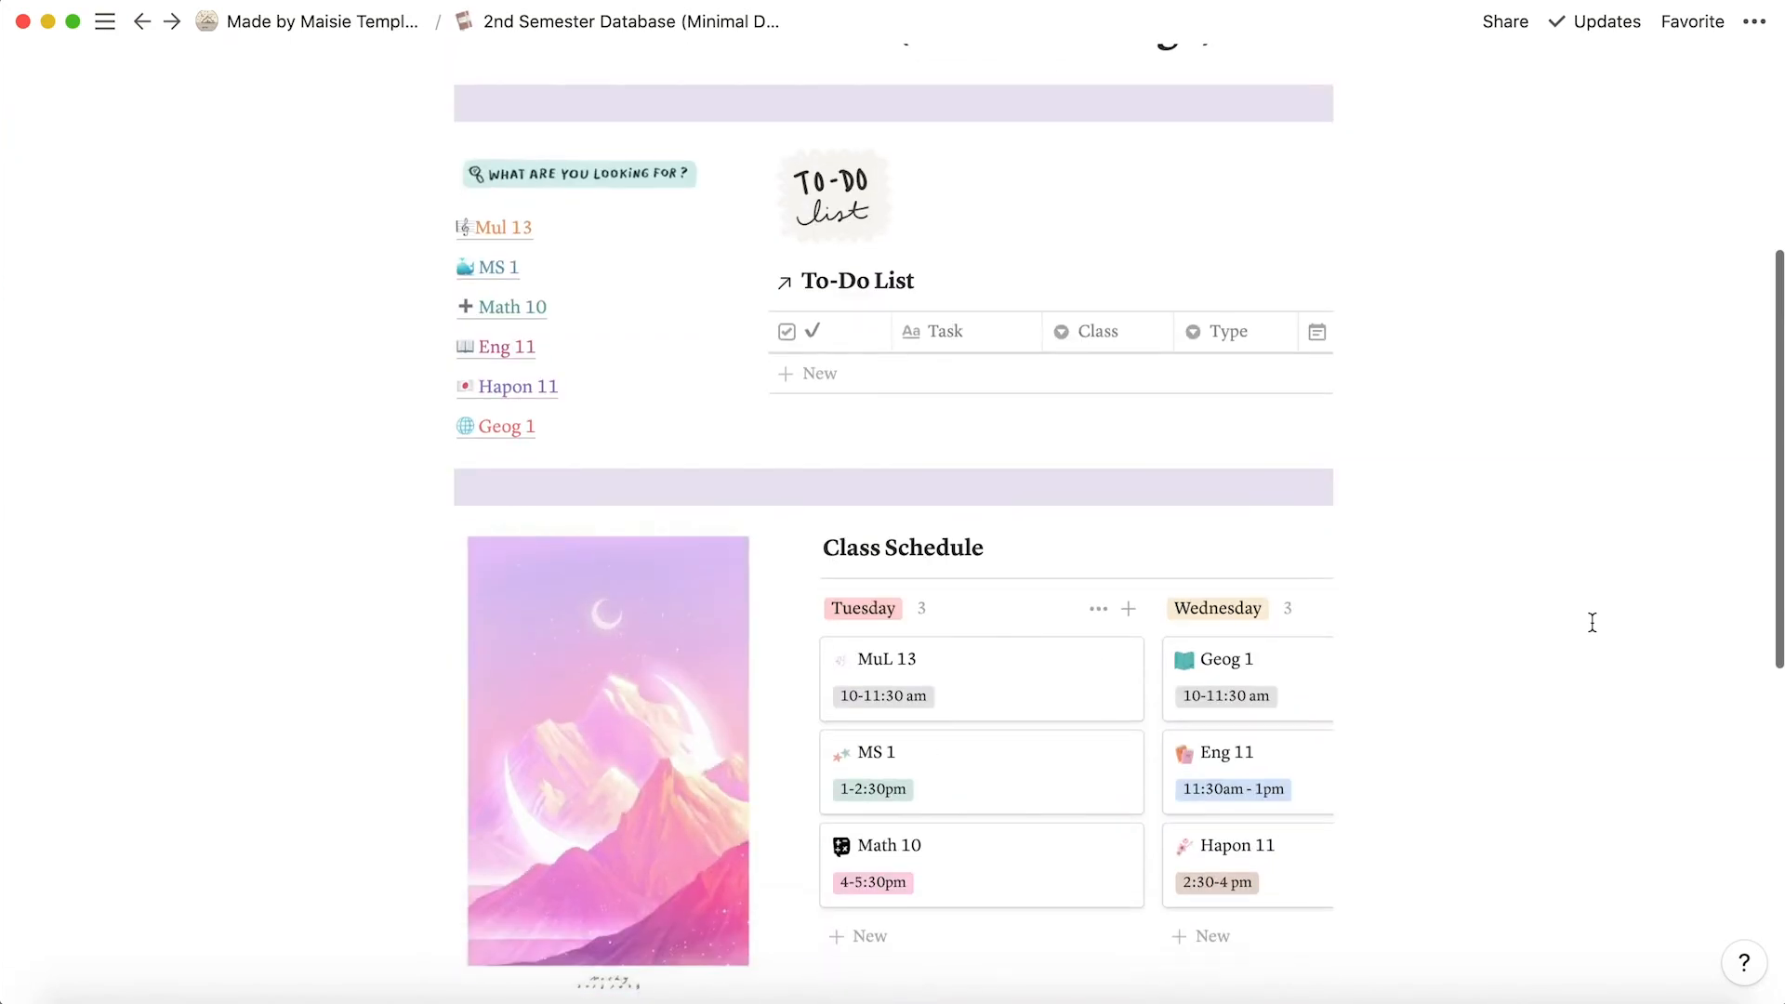
scroll(1589, 625, down, 3)
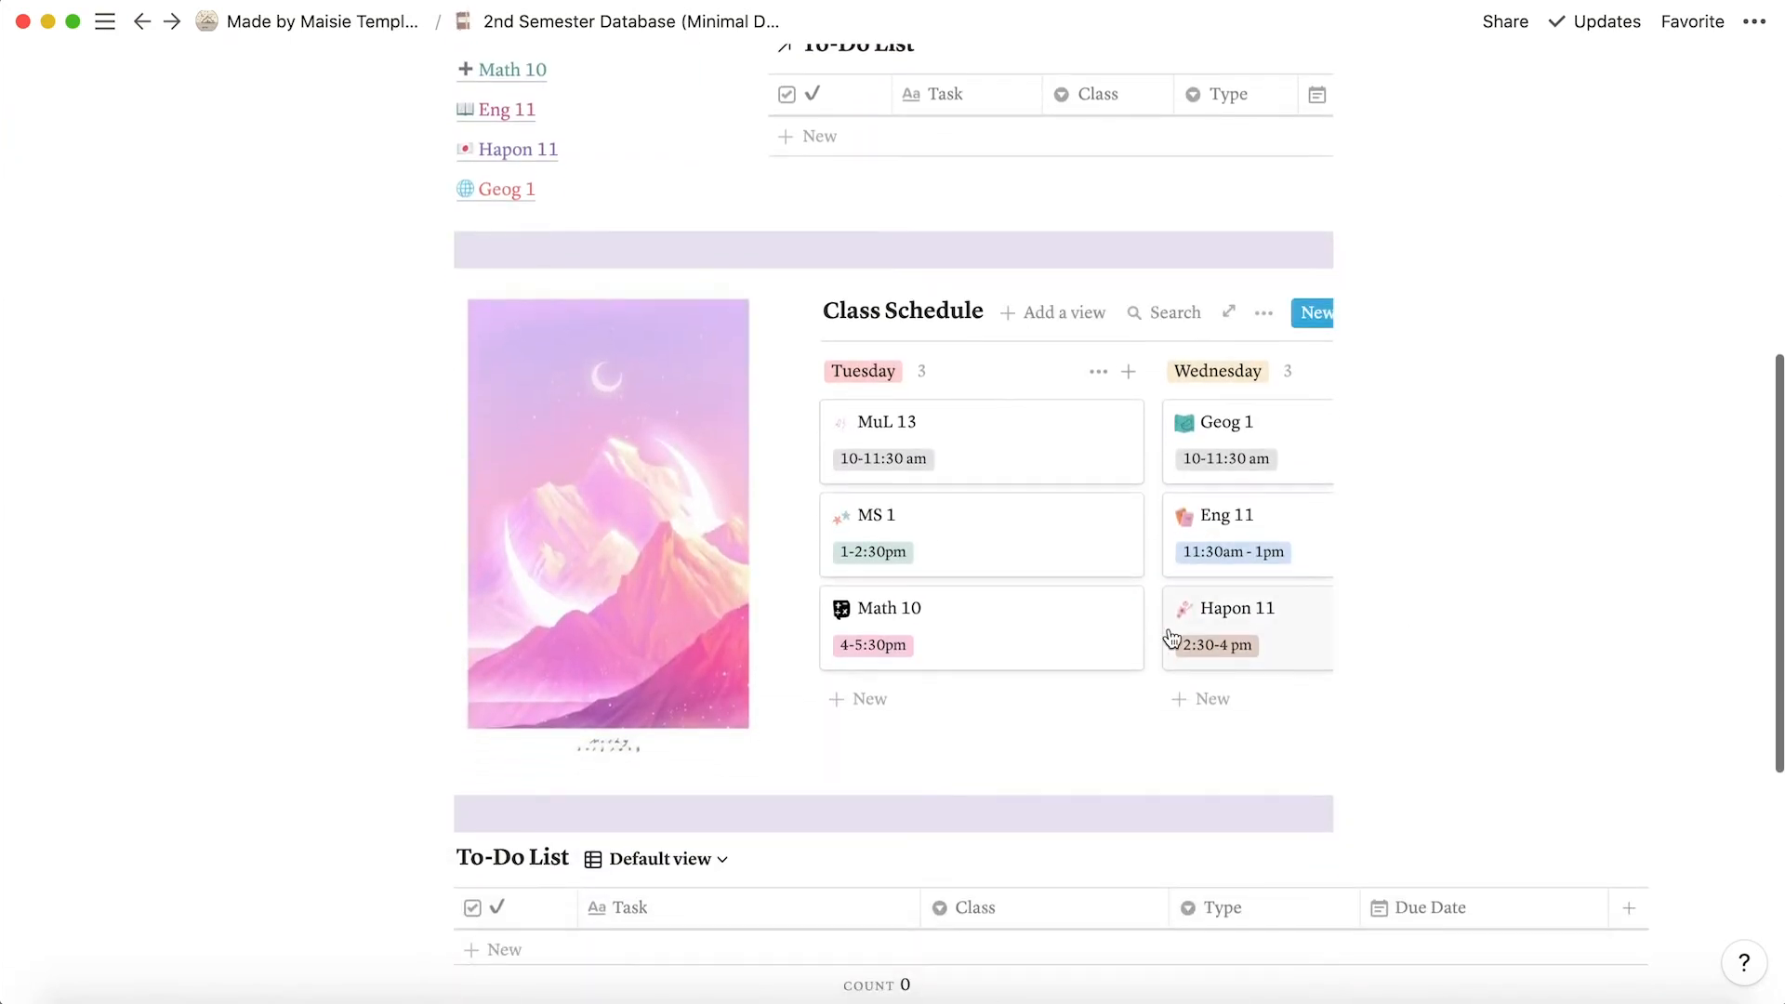
scroll(1171, 638, right, 10)
scroll(1172, 637, left, 6)
scroll(1172, 638, right, 6)
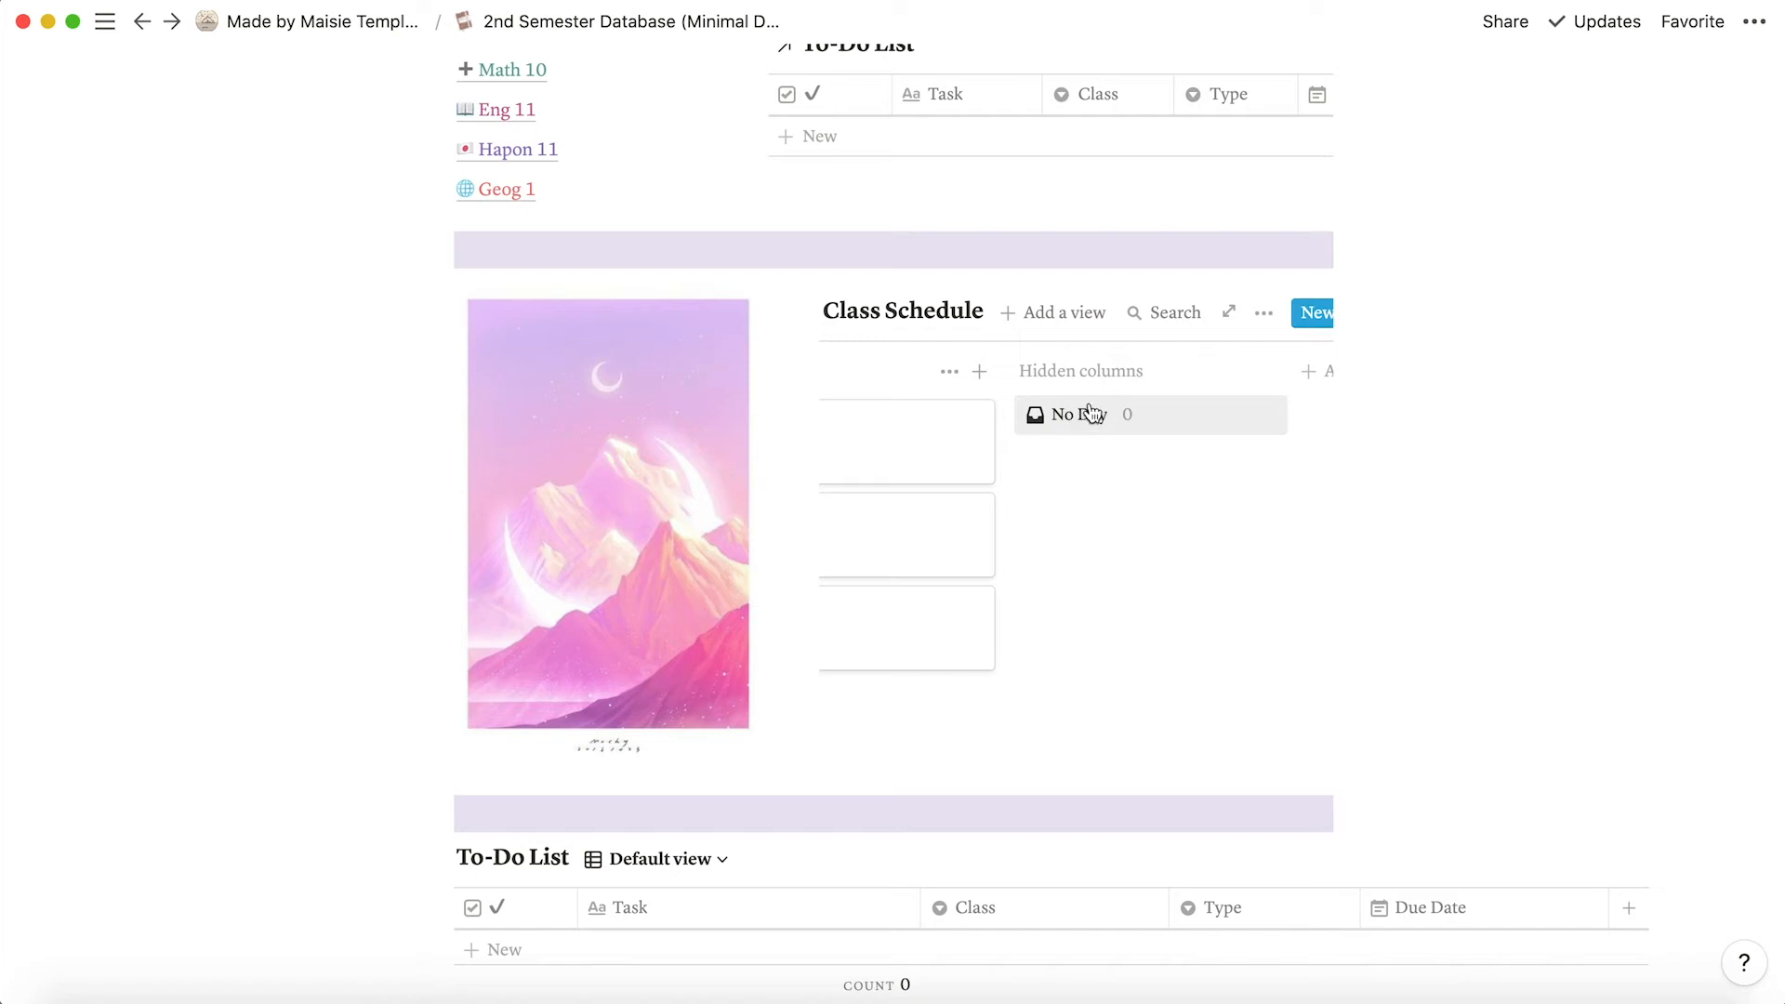
scroll(1078, 437, left, 15)
scroll(1055, 475, right, 10)
scroll(1053, 464, left, 10)
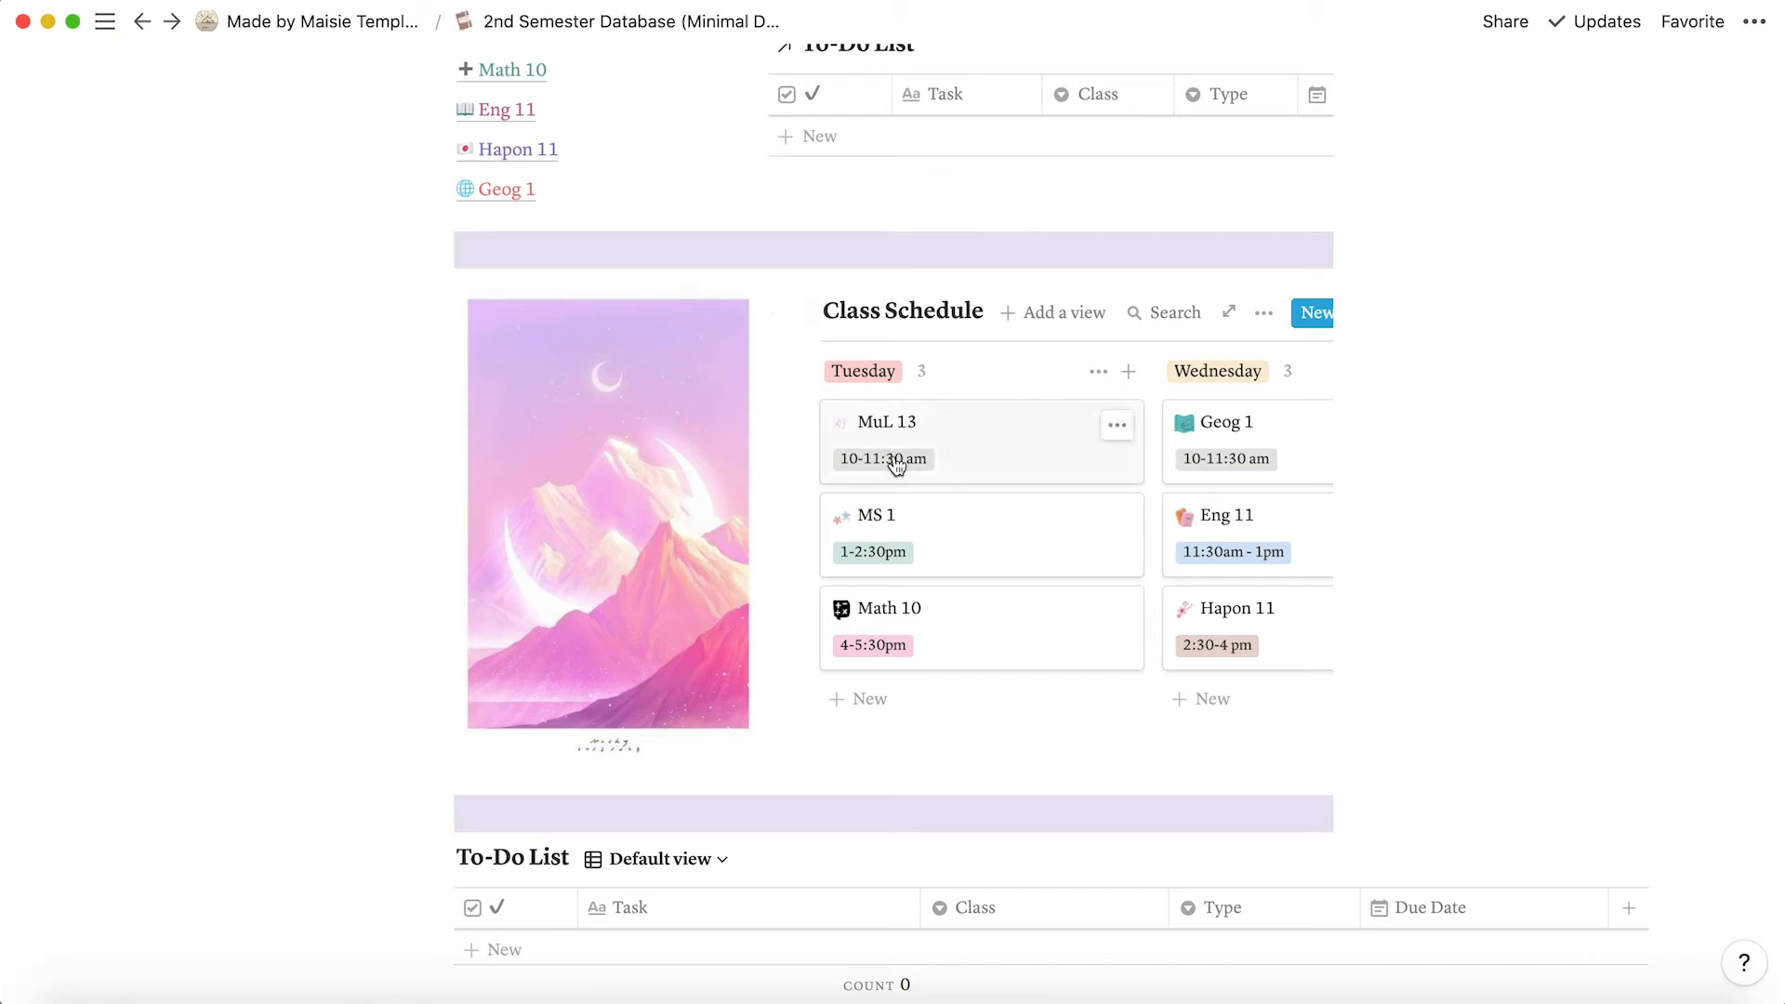
Open the Tuesday MuL 13 card, review its properties and class sections, and close it.
click(996, 468)
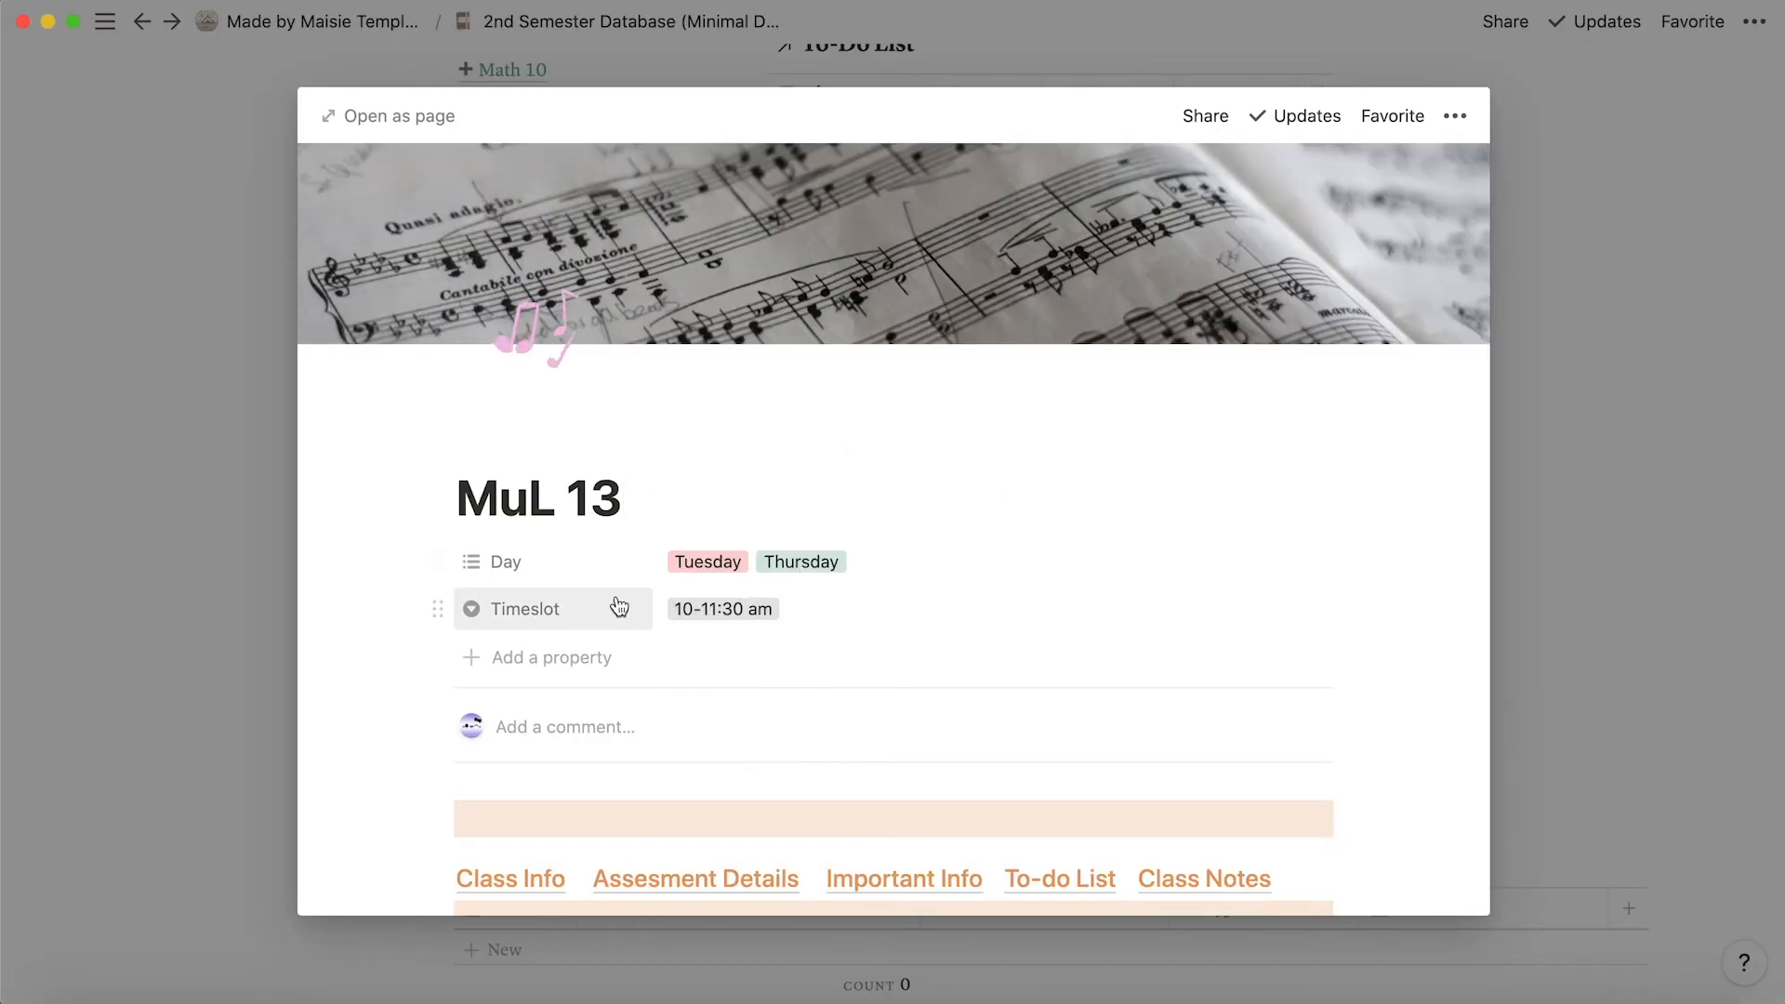
scroll(617, 605, down, 3)
scroll(726, 693, down, 15)
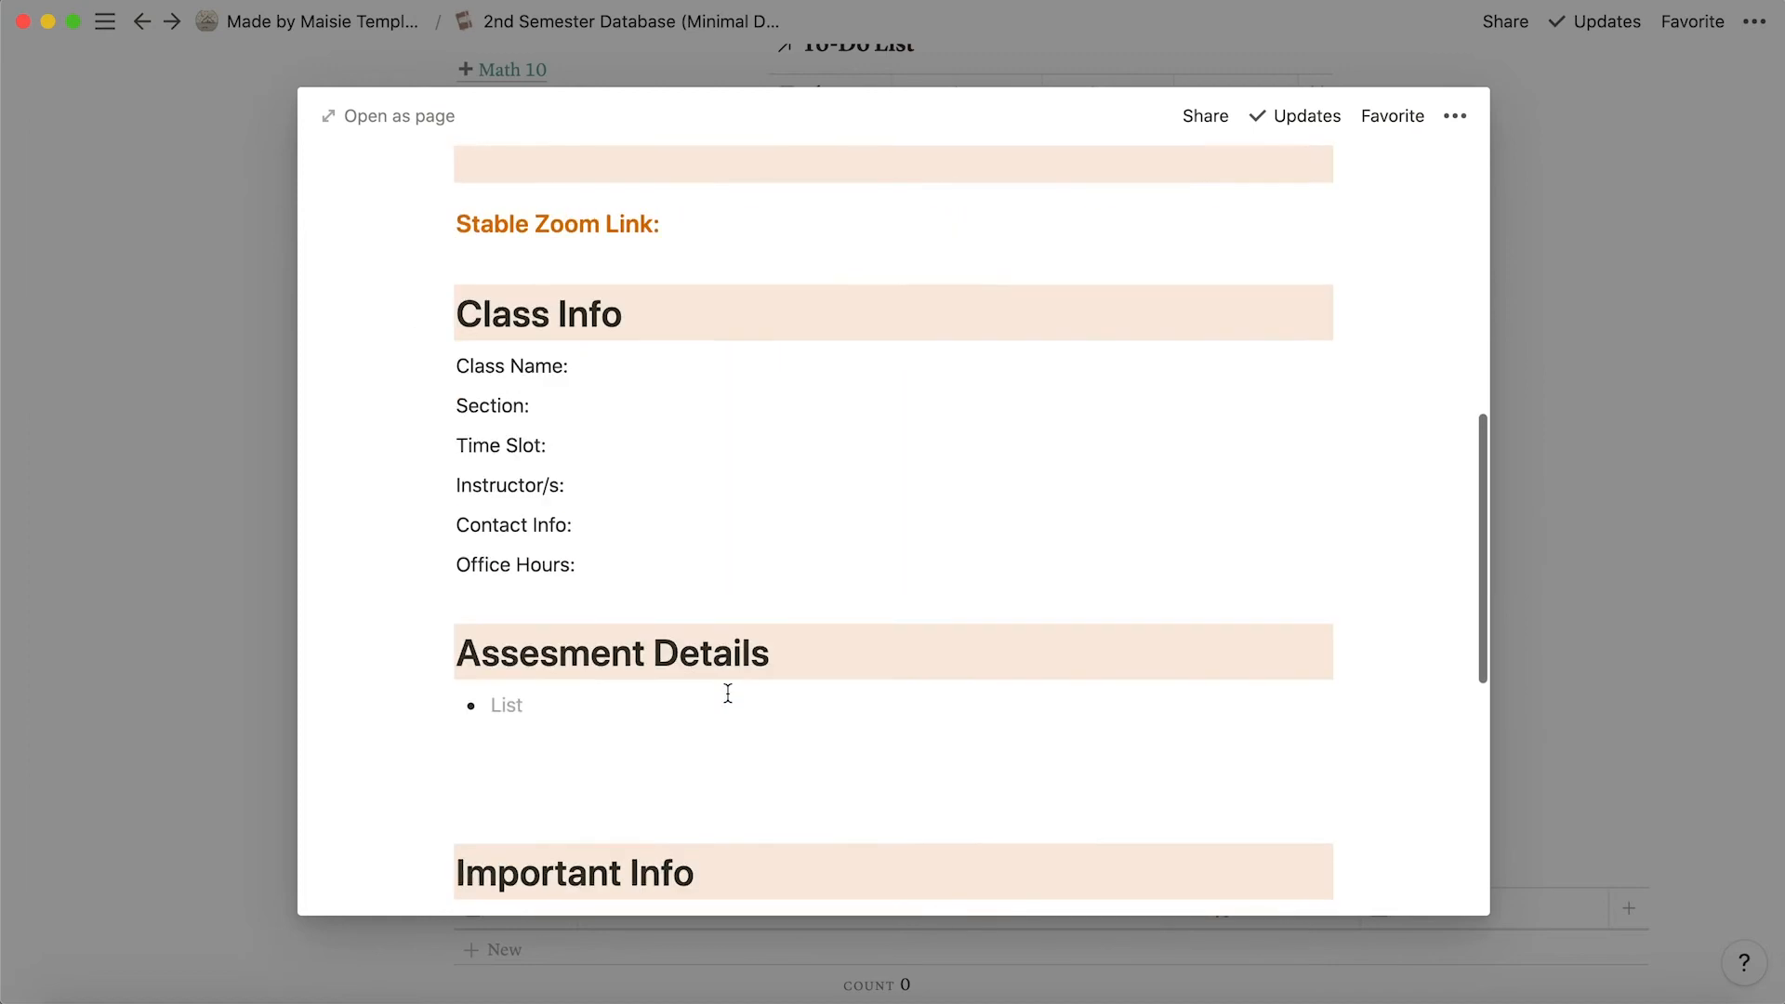
scroll(730, 703, up, 15)
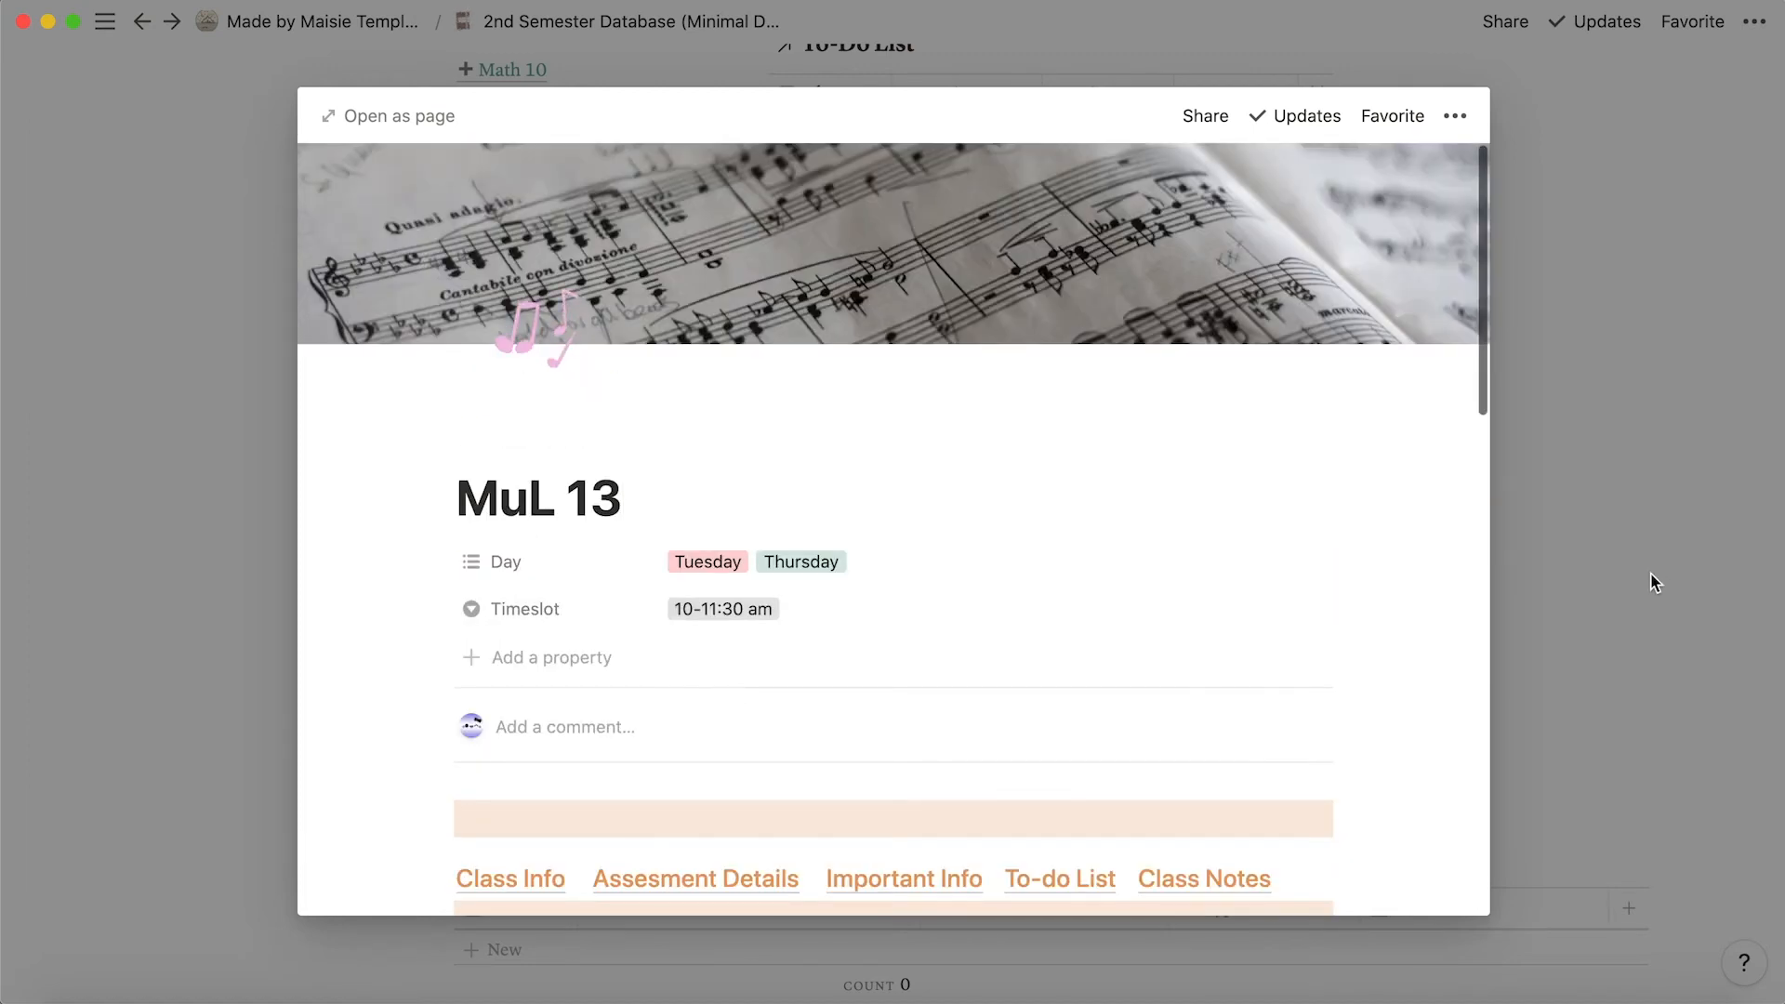
click(1655, 583)
Compare the class cards and timeslots across the Class Schedule's weekday columns.
scroll(1069, 577, up, 4)
scroll(808, 582, down, 4)
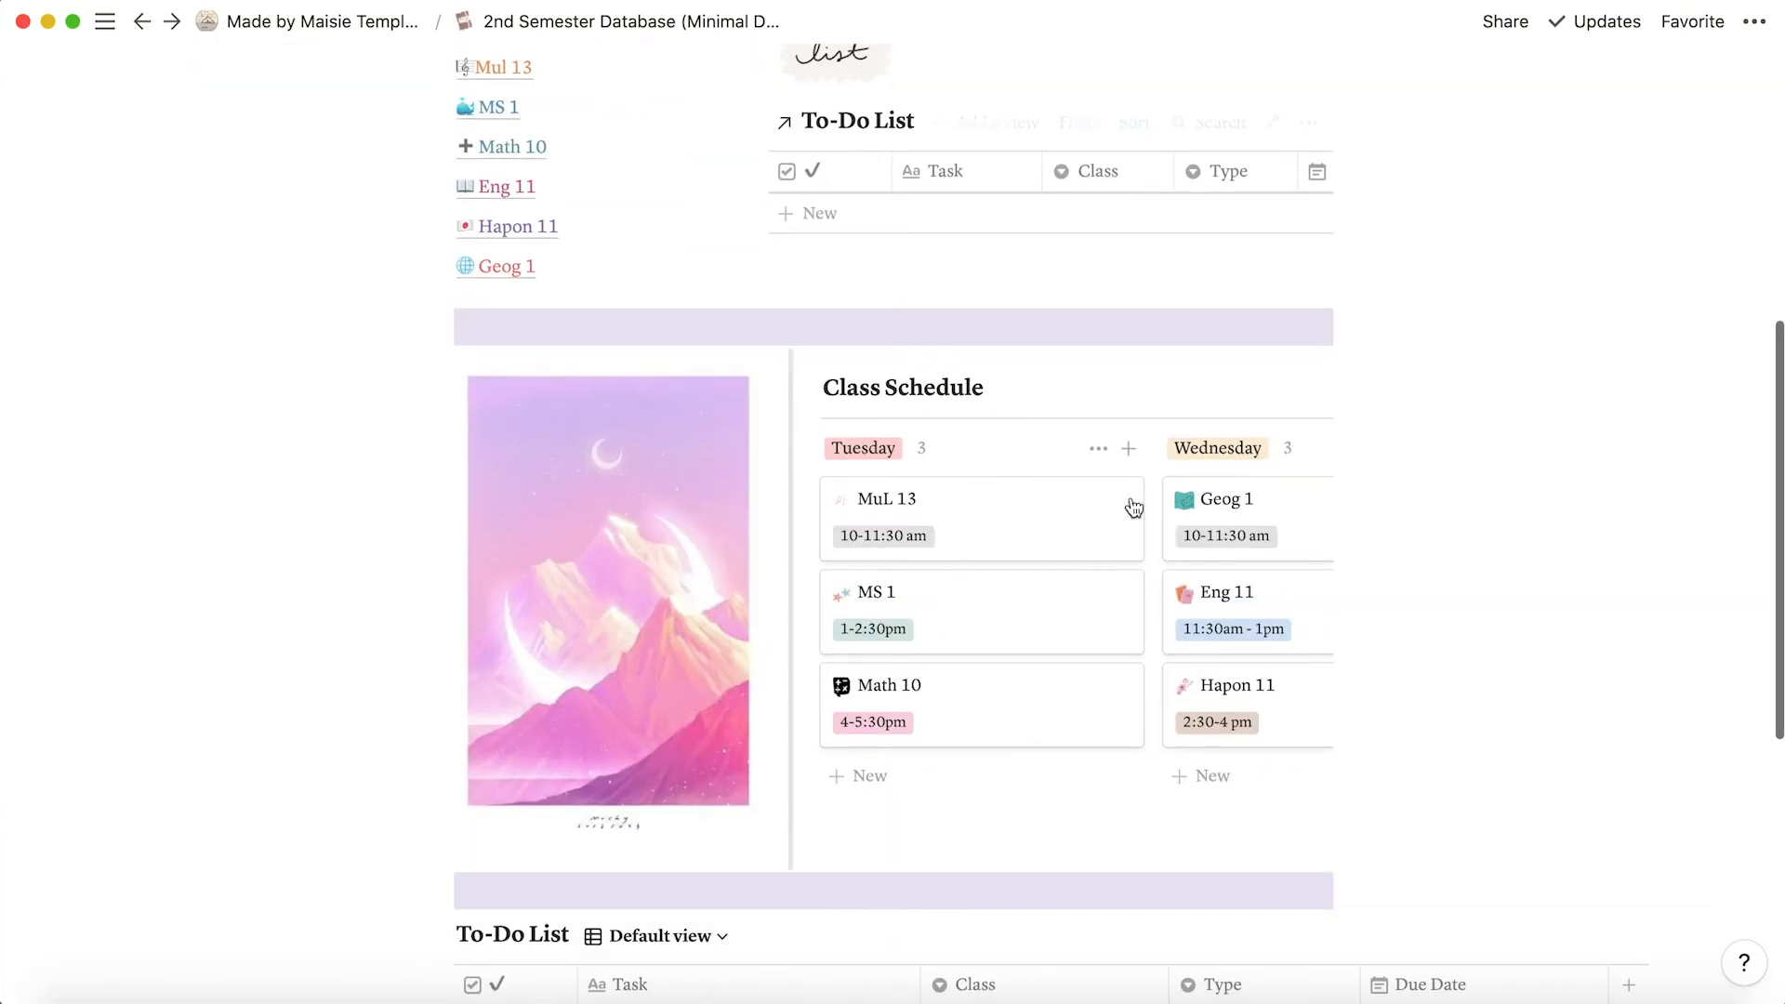
scroll(965, 688, down, 1)
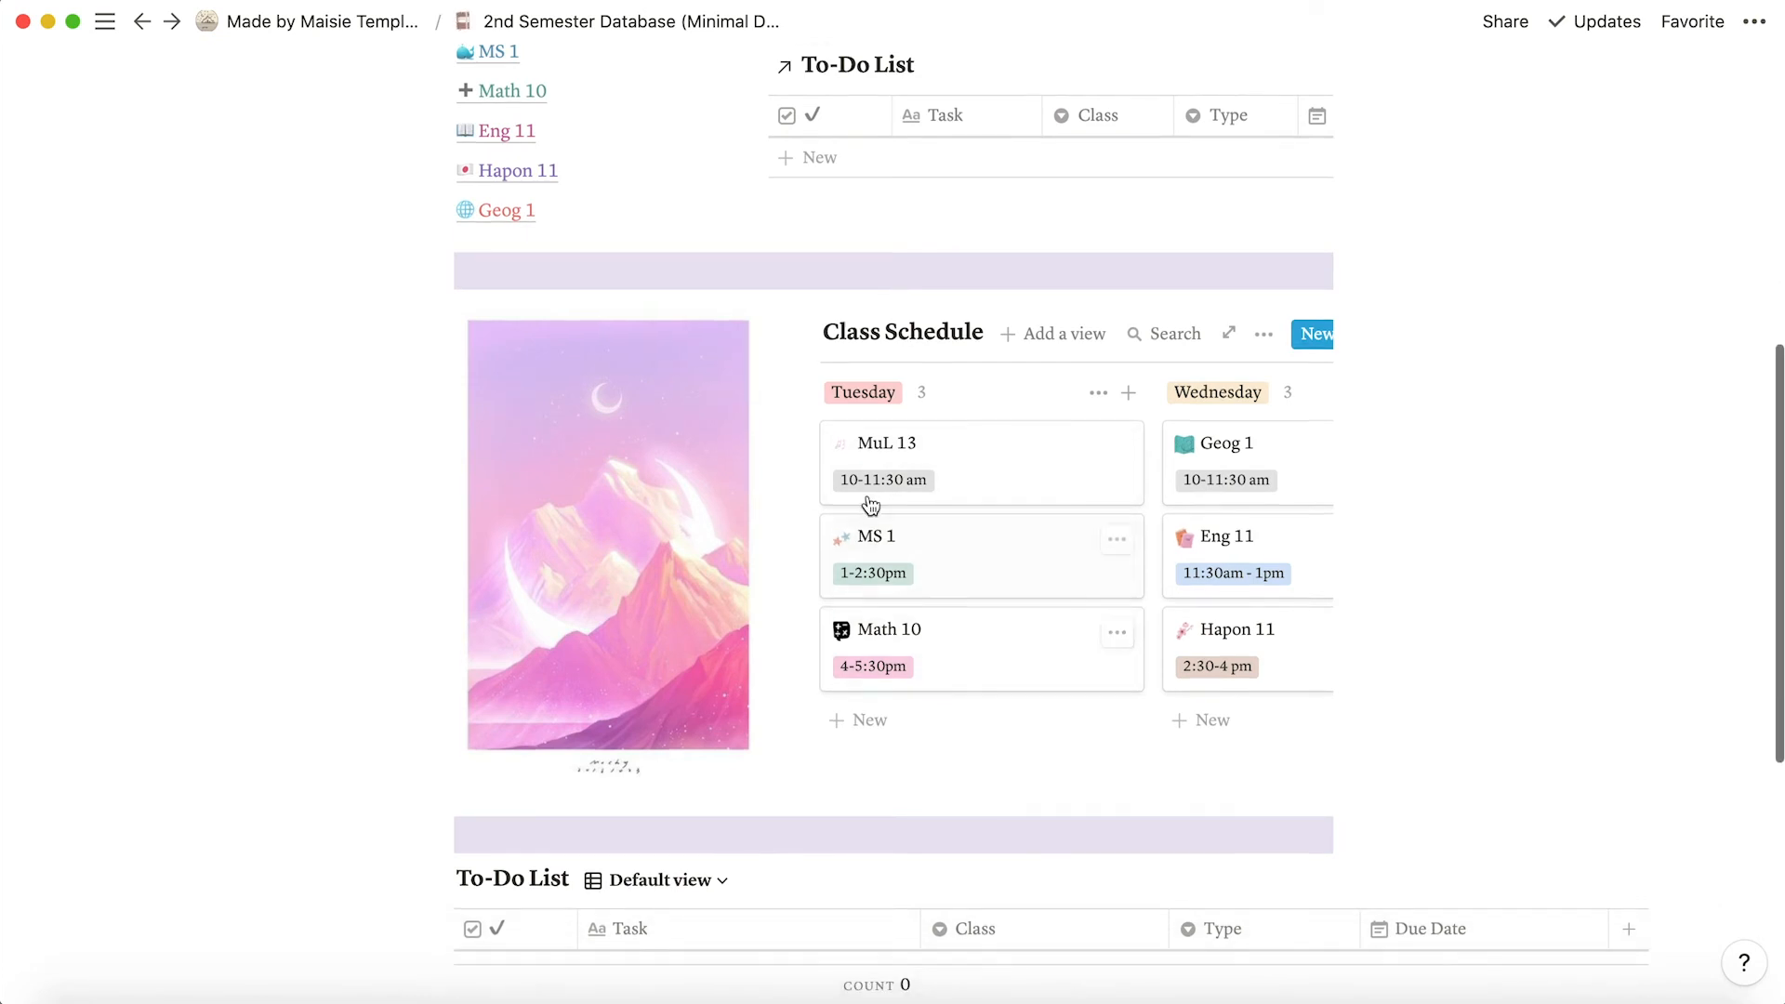
scroll(1069, 509, right, 5)
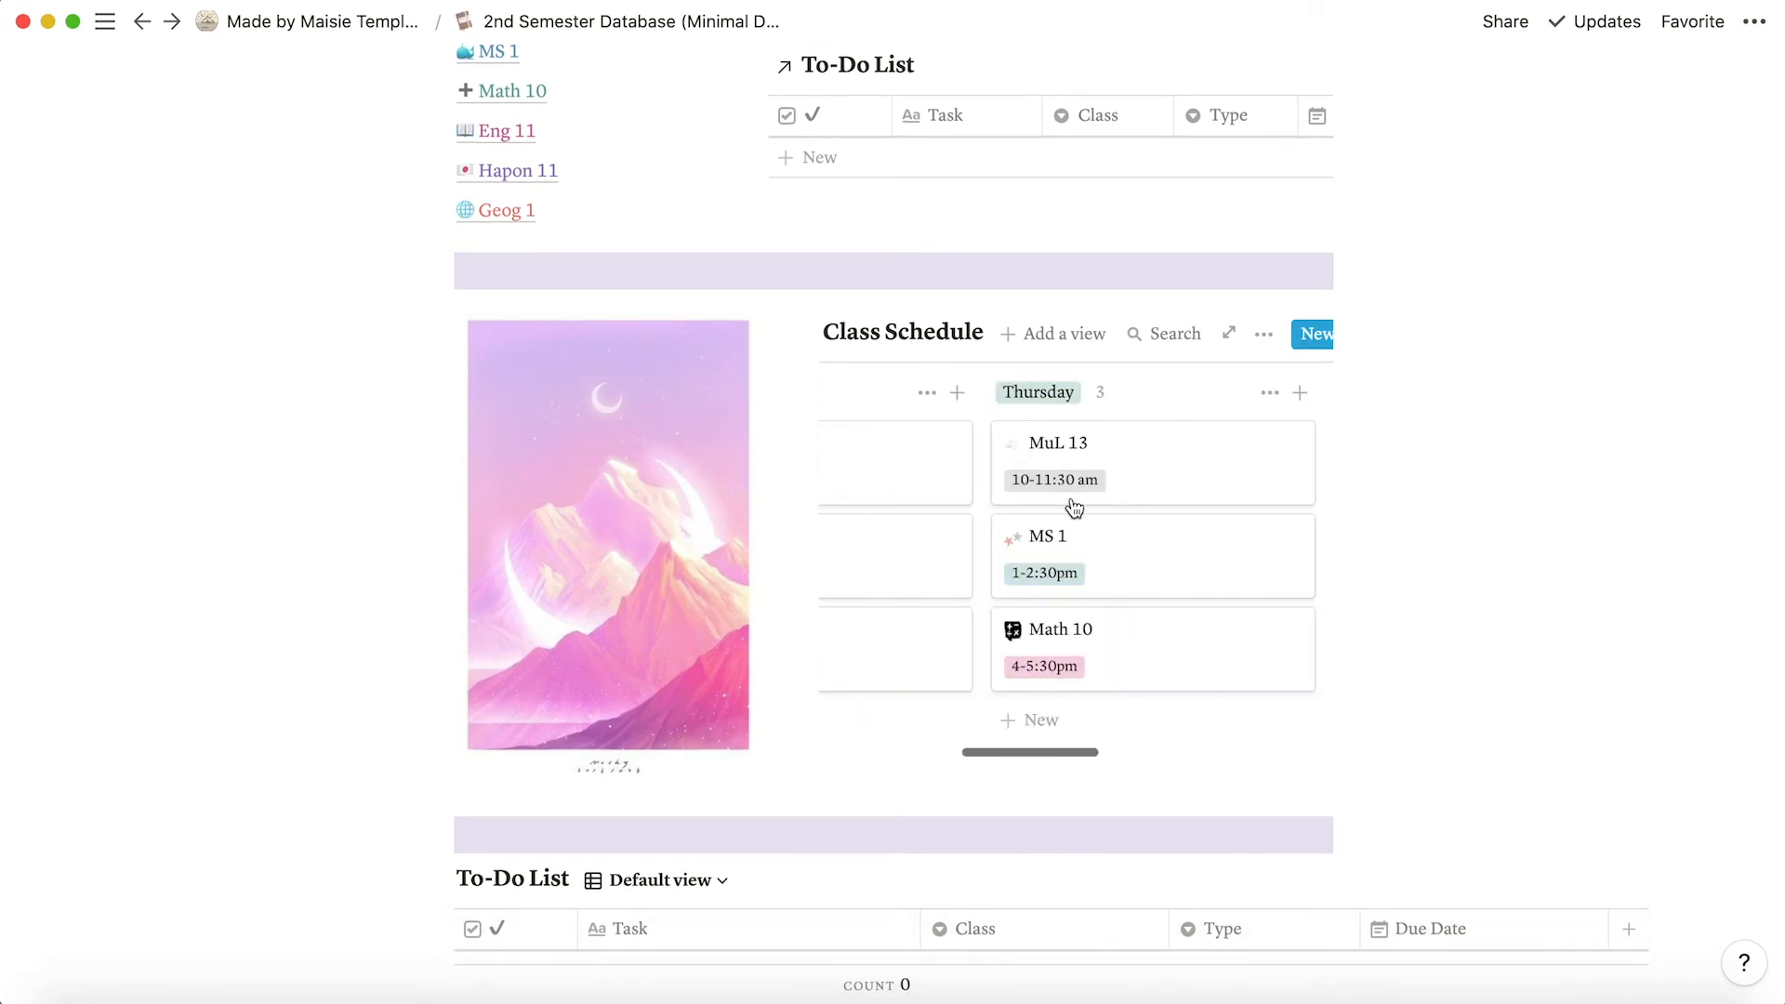
scroll(1067, 502, left, 5)
scroll(1031, 567, right, 2)
scroll(1001, 625, right, 4)
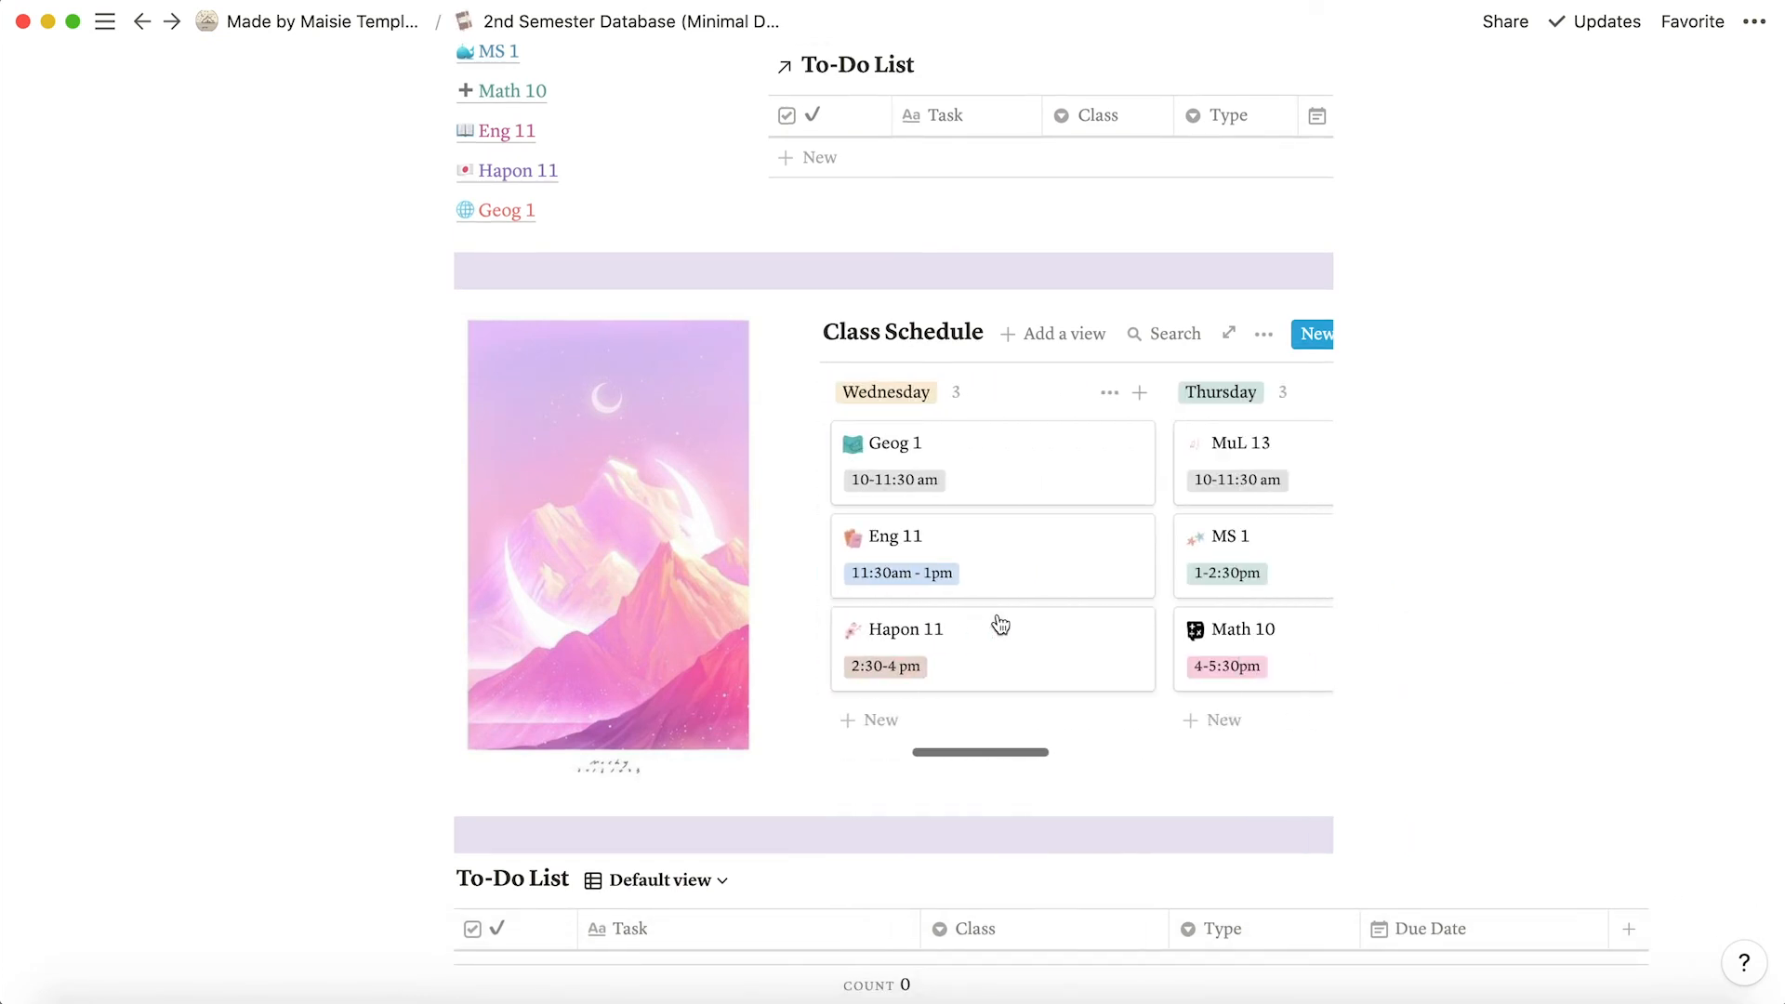
scroll(1057, 477, left, 5)
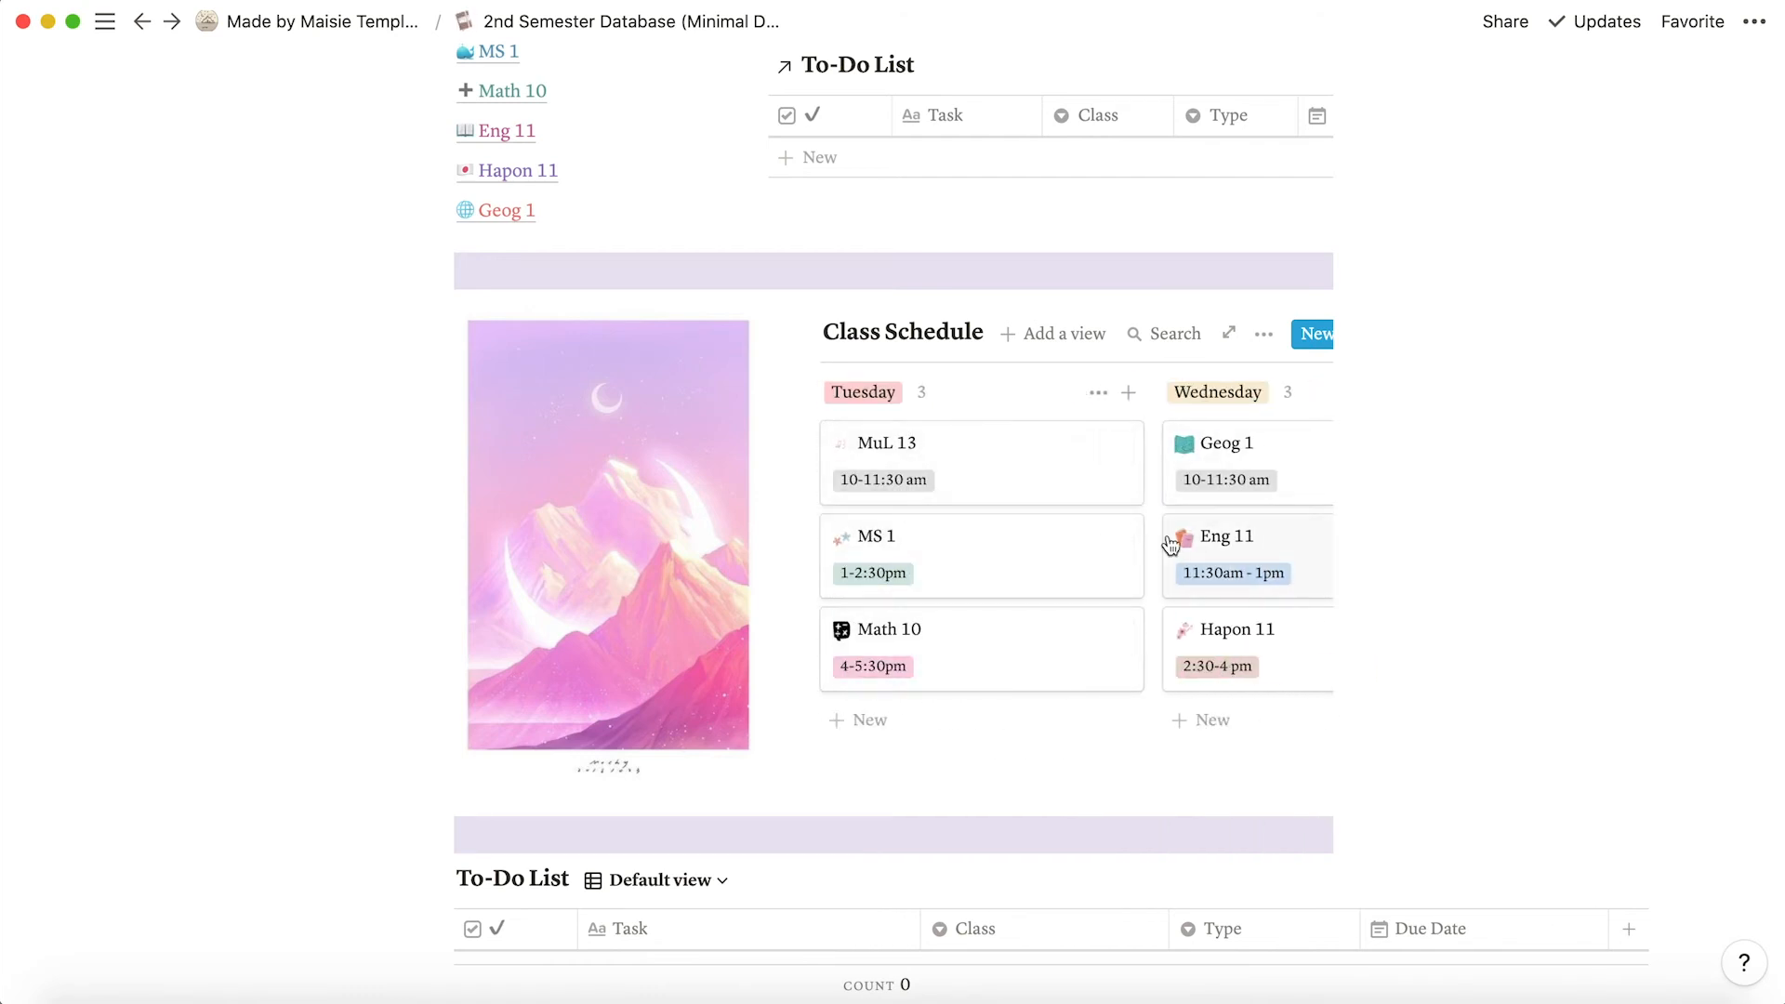
scroll(1168, 546, right, 4)
scroll(1167, 541, left, 4)
Review how the Class Schedule board sits alongside the To-Do List tables in the template's layout.
scroll(871, 552, down, 1)
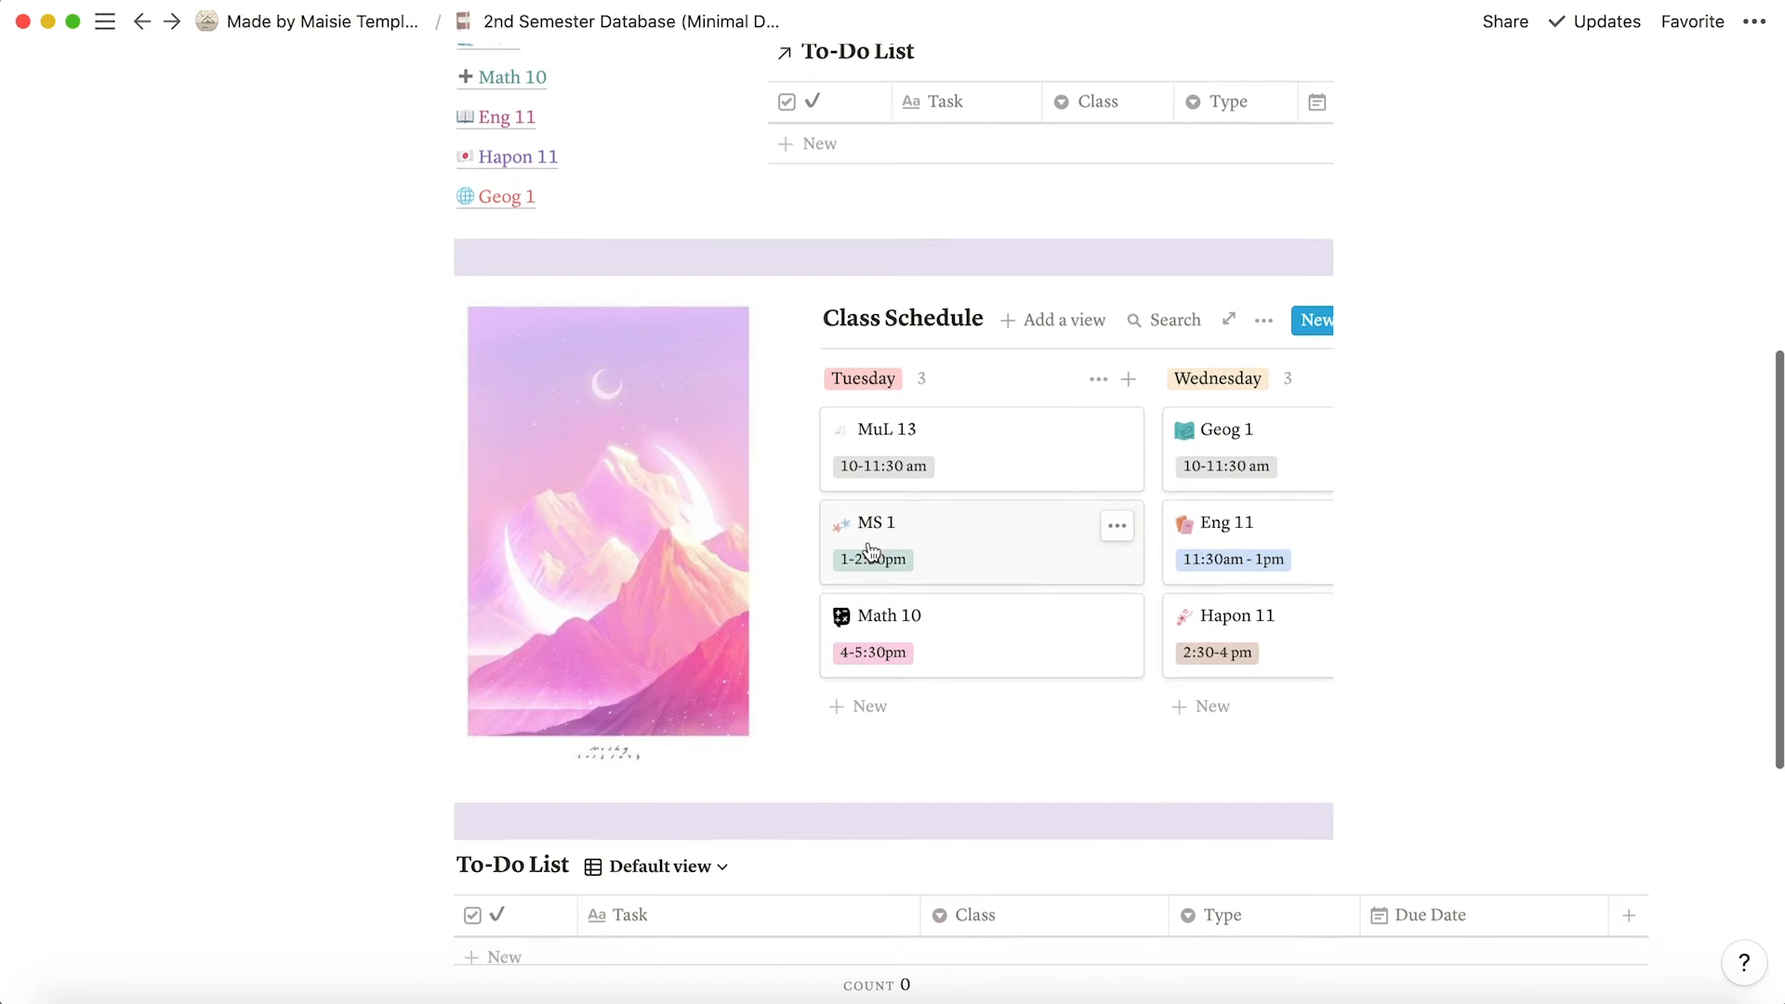
scroll(870, 552, down, 3)
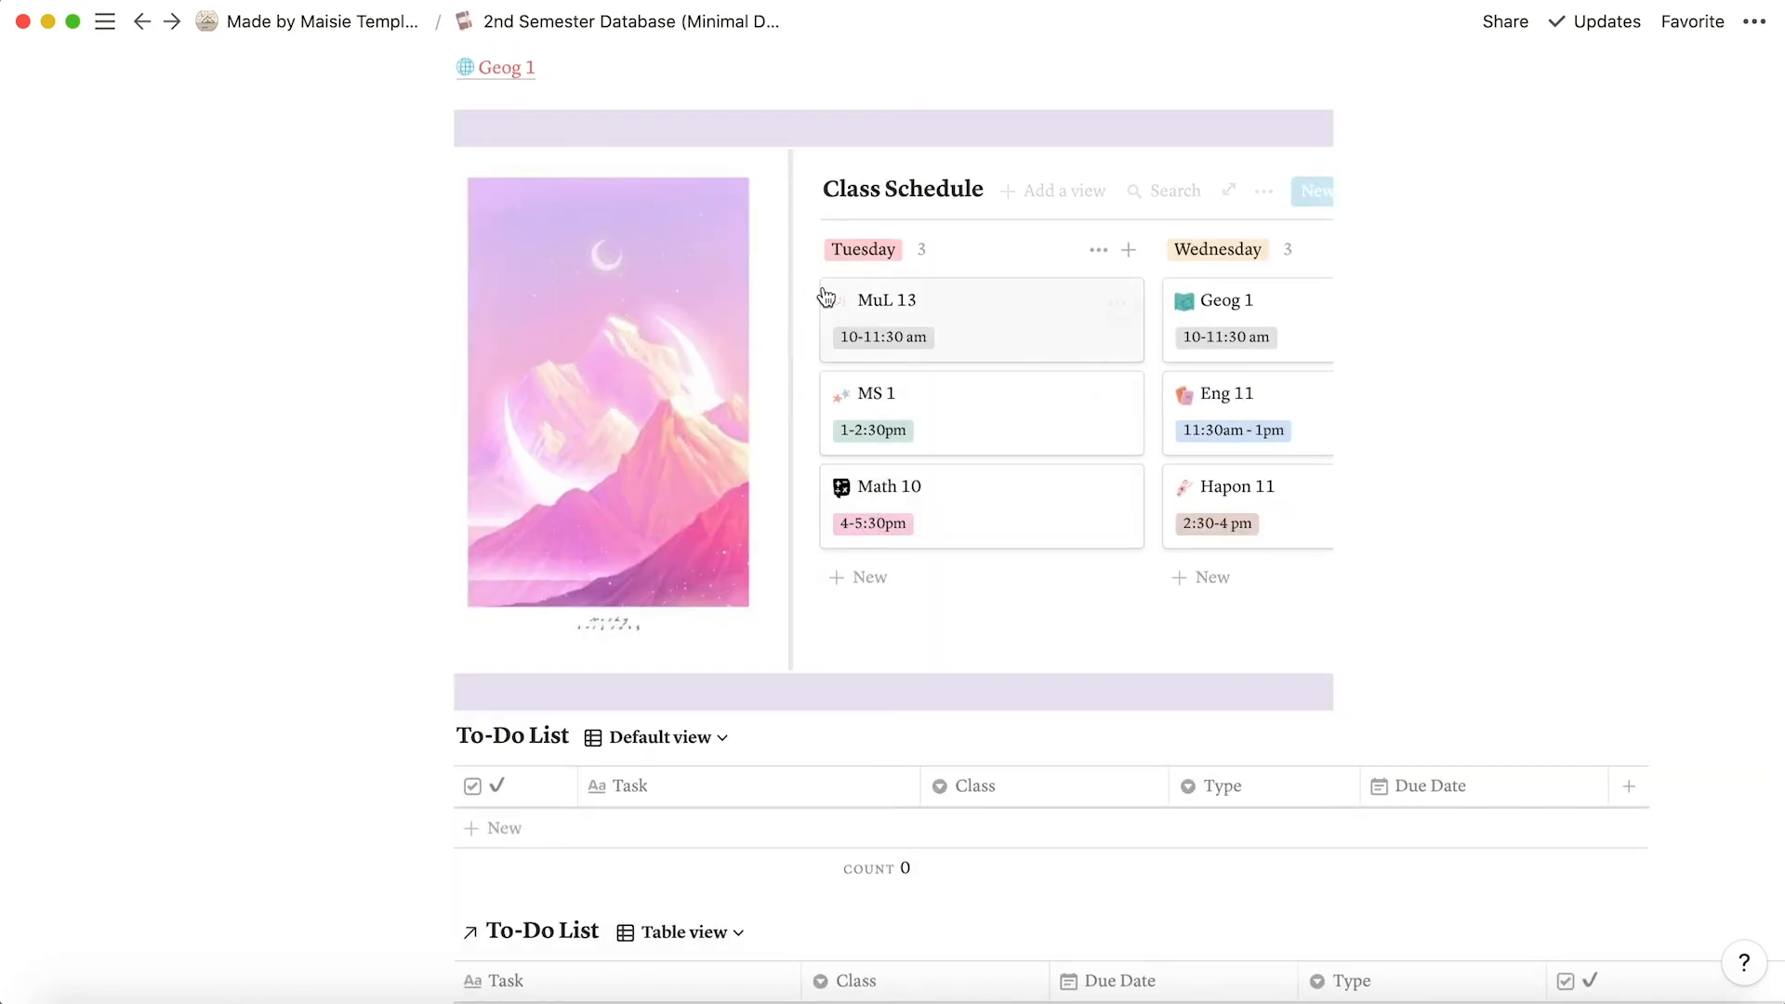
scroll(964, 438, right, 8)
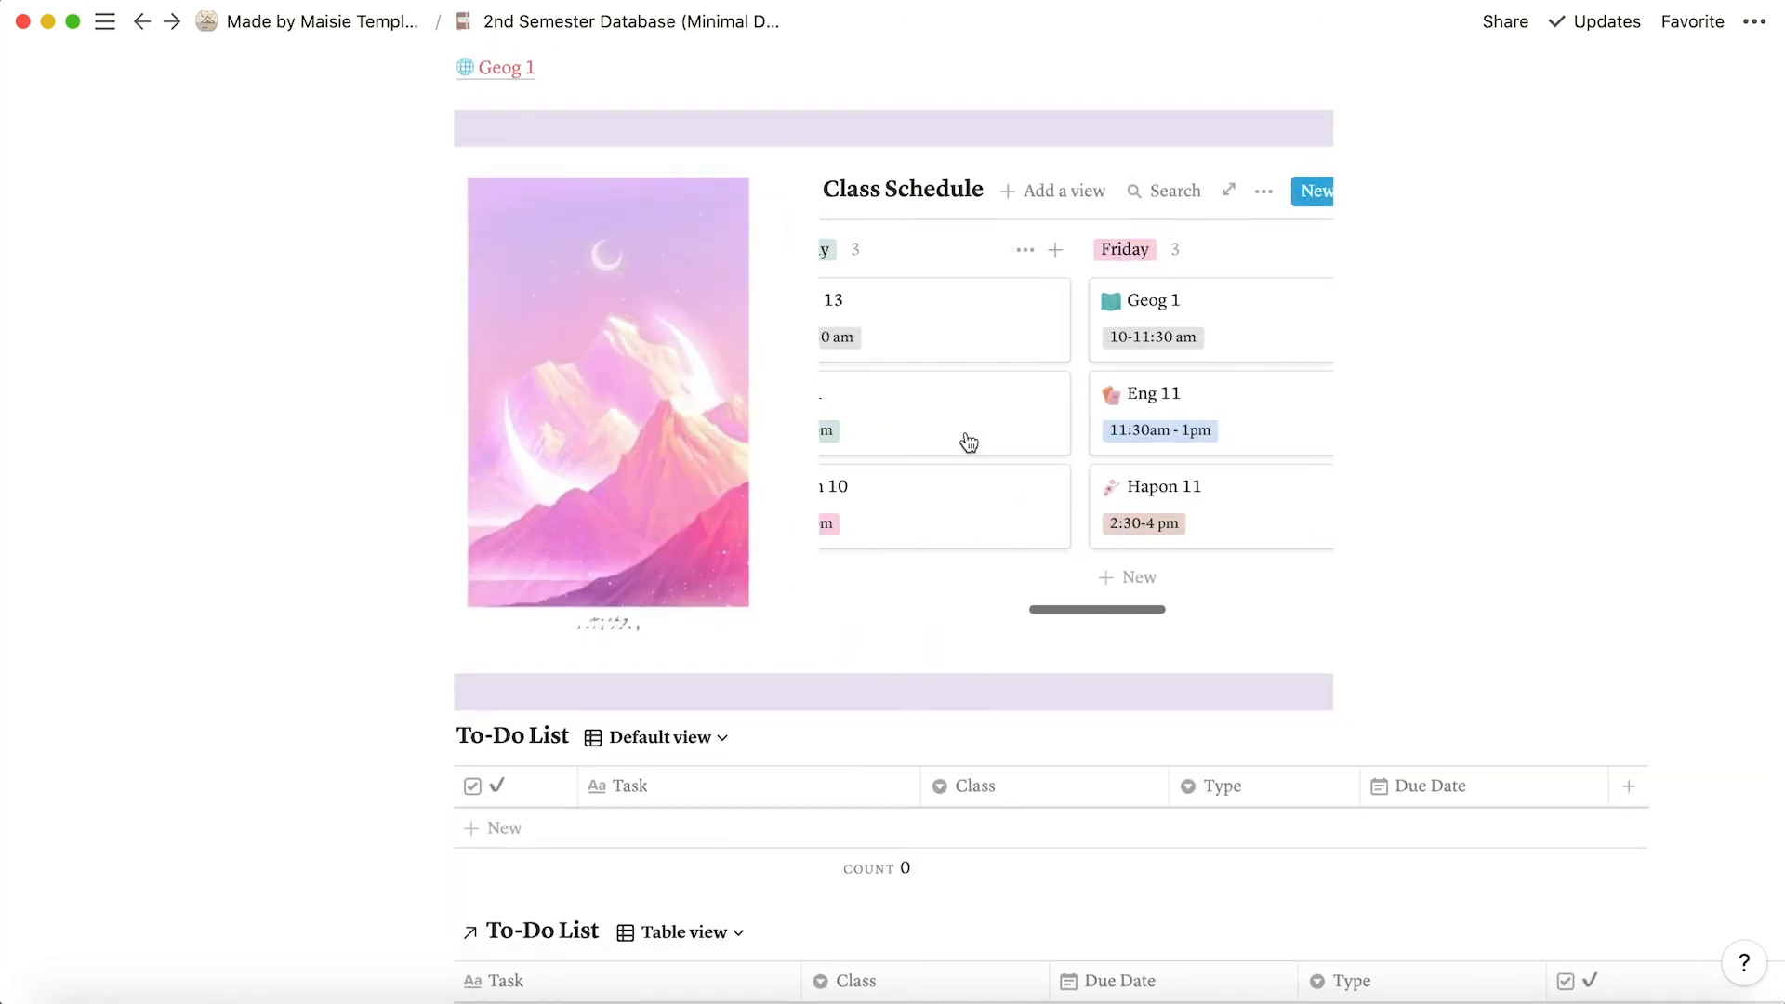
scroll(964, 438, left, 8)
scroll(578, 522, down, 5)
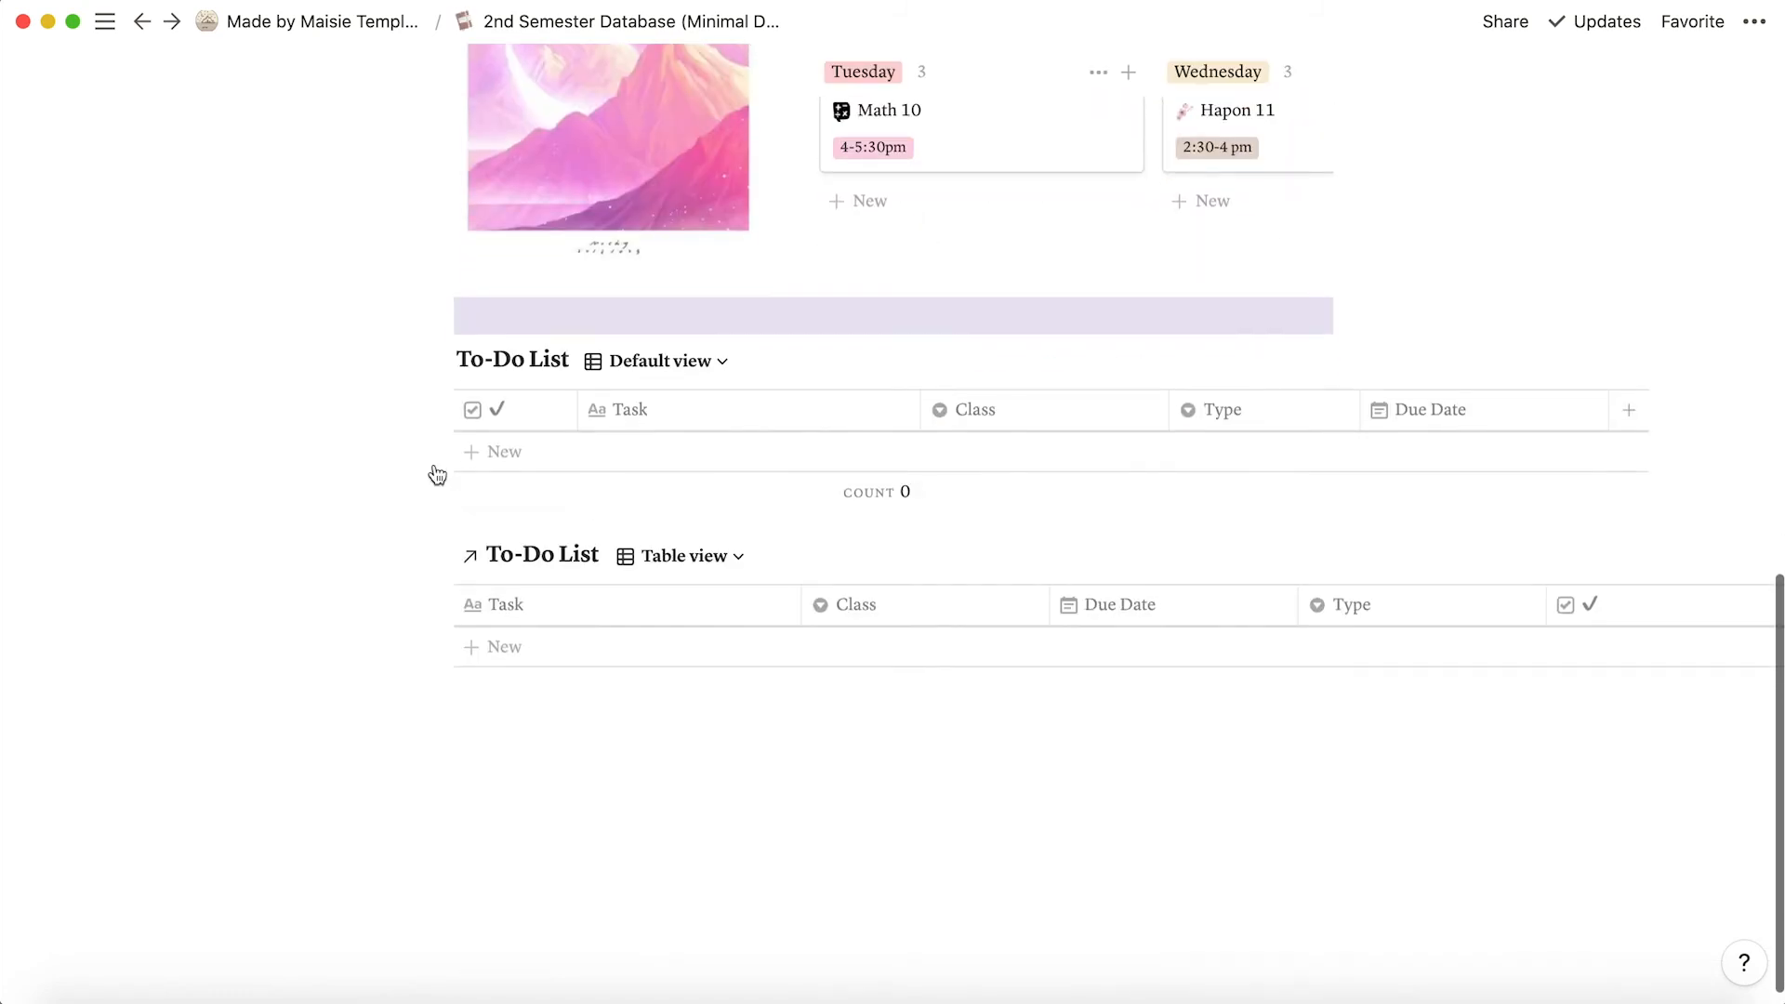
scroll(578, 654, up, 10)
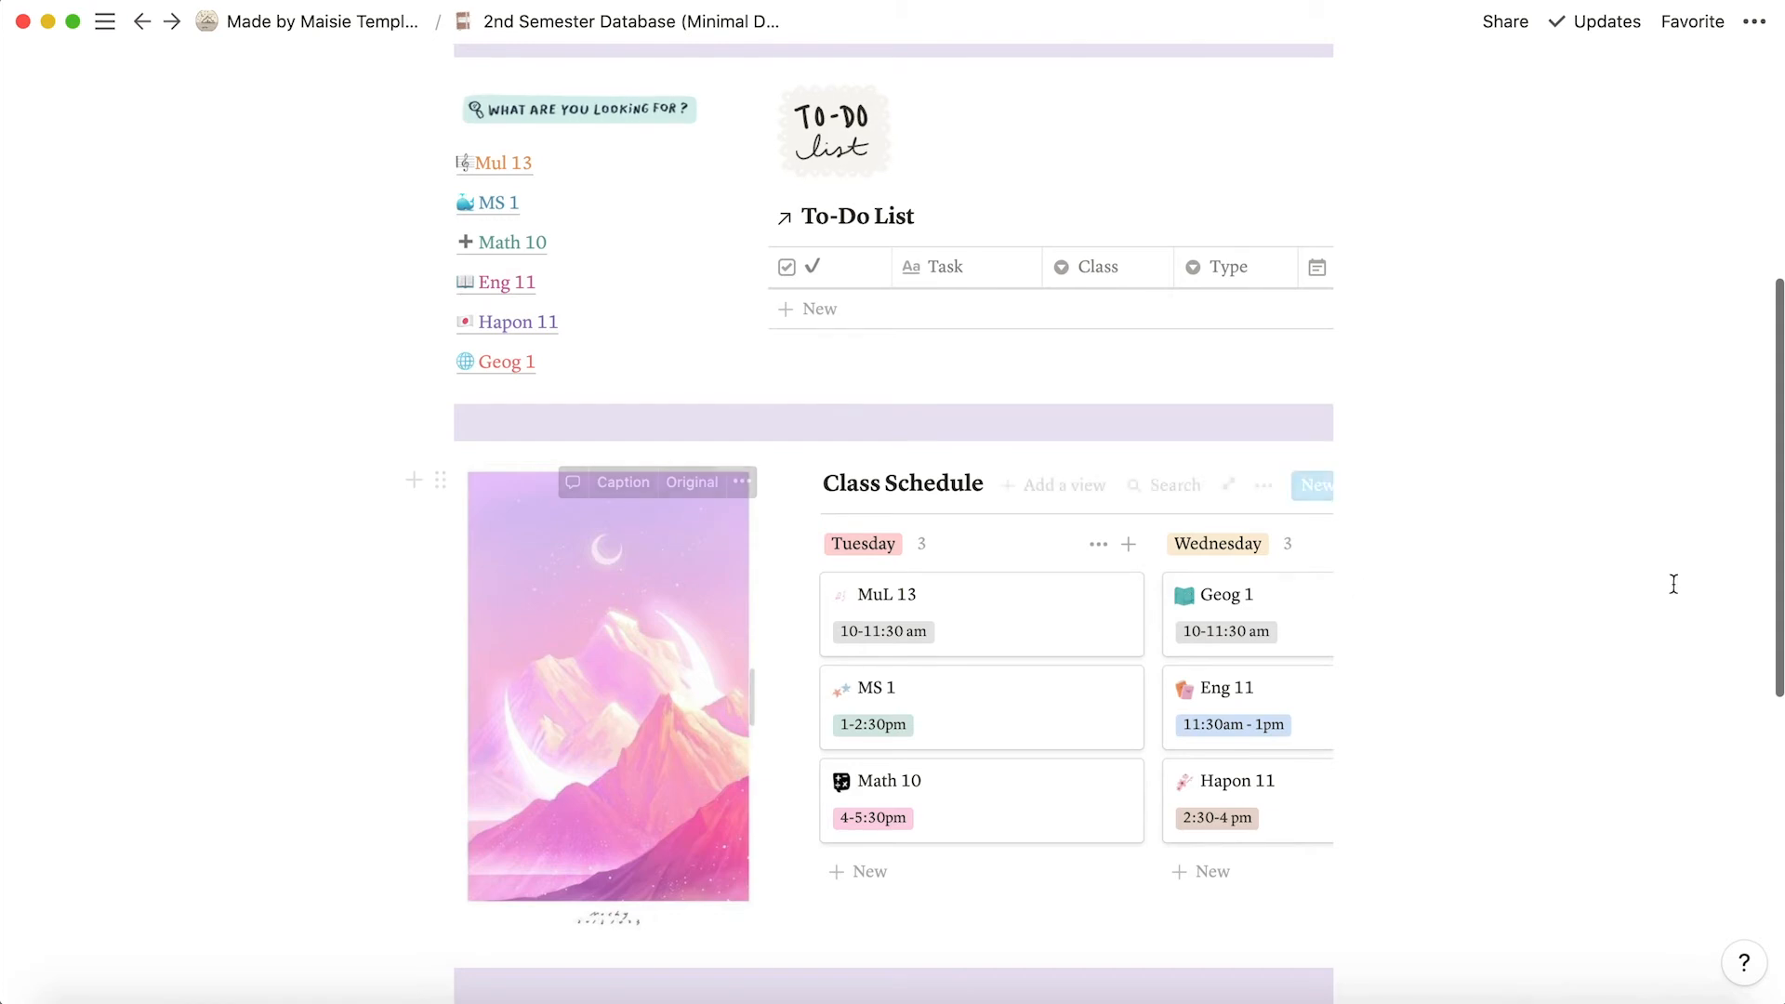
scroll(975, 611, down, 5)
scroll(1147, 490, right, 10)
scroll(1149, 493, left, 10)
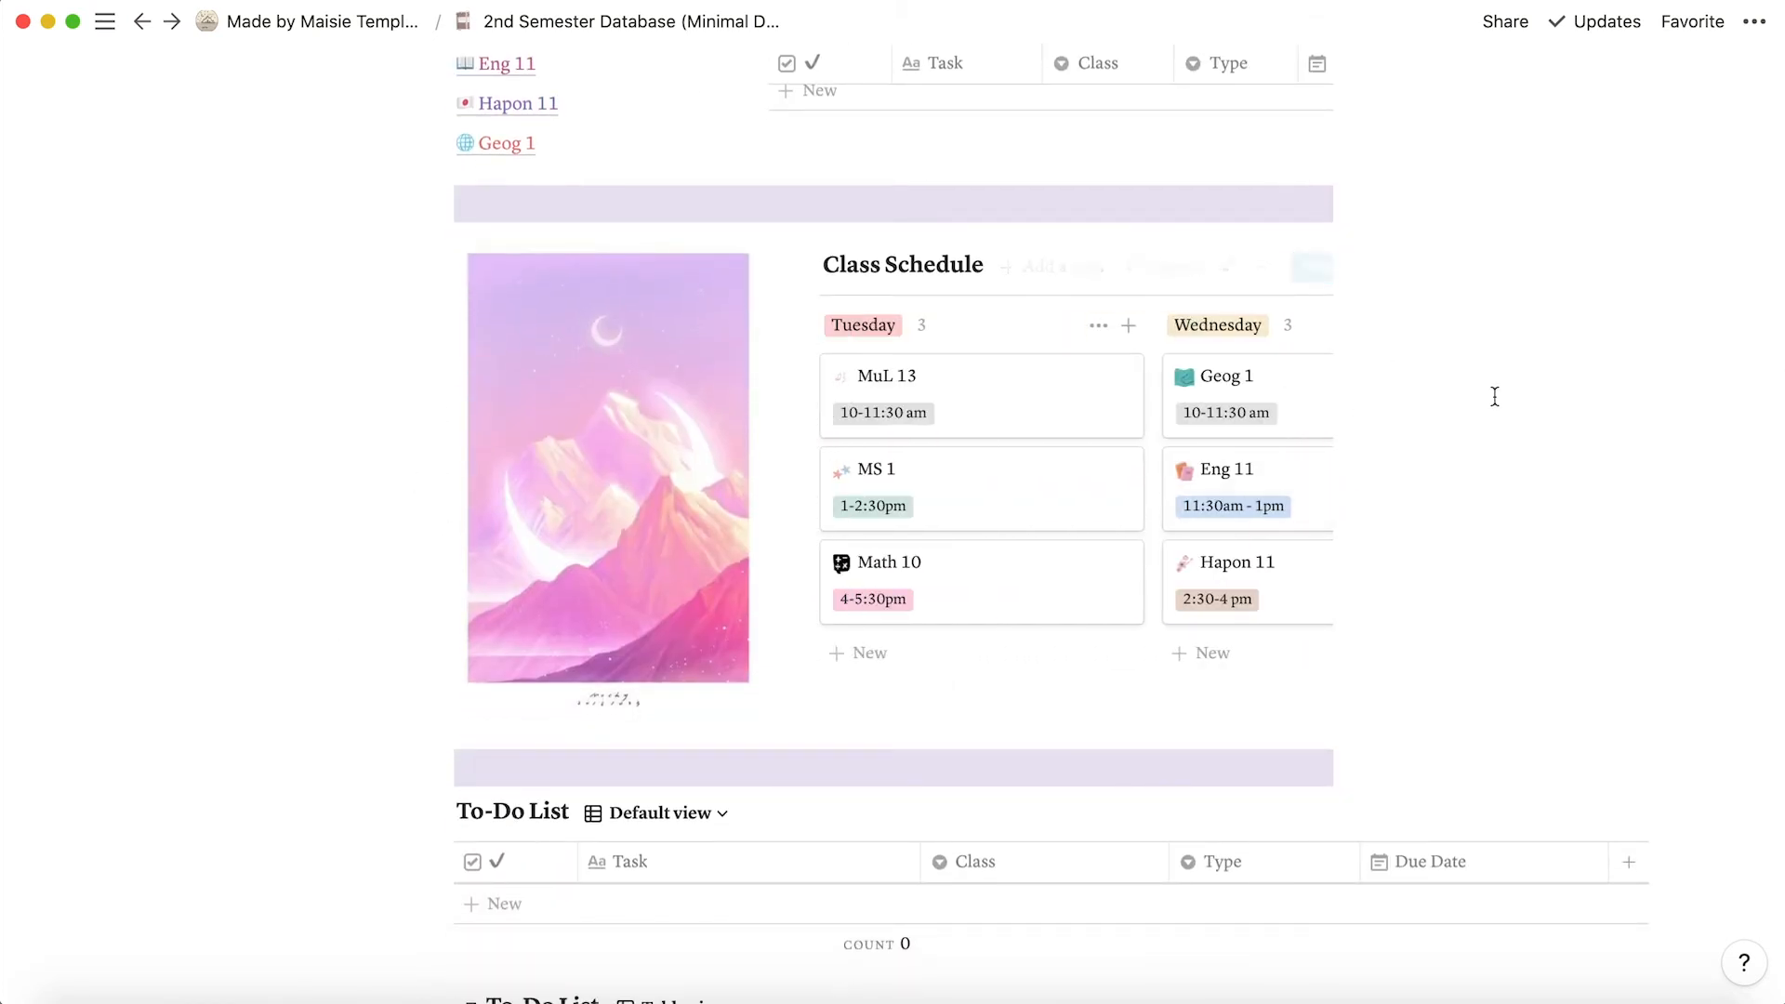
scroll(1416, 446, down, 8)
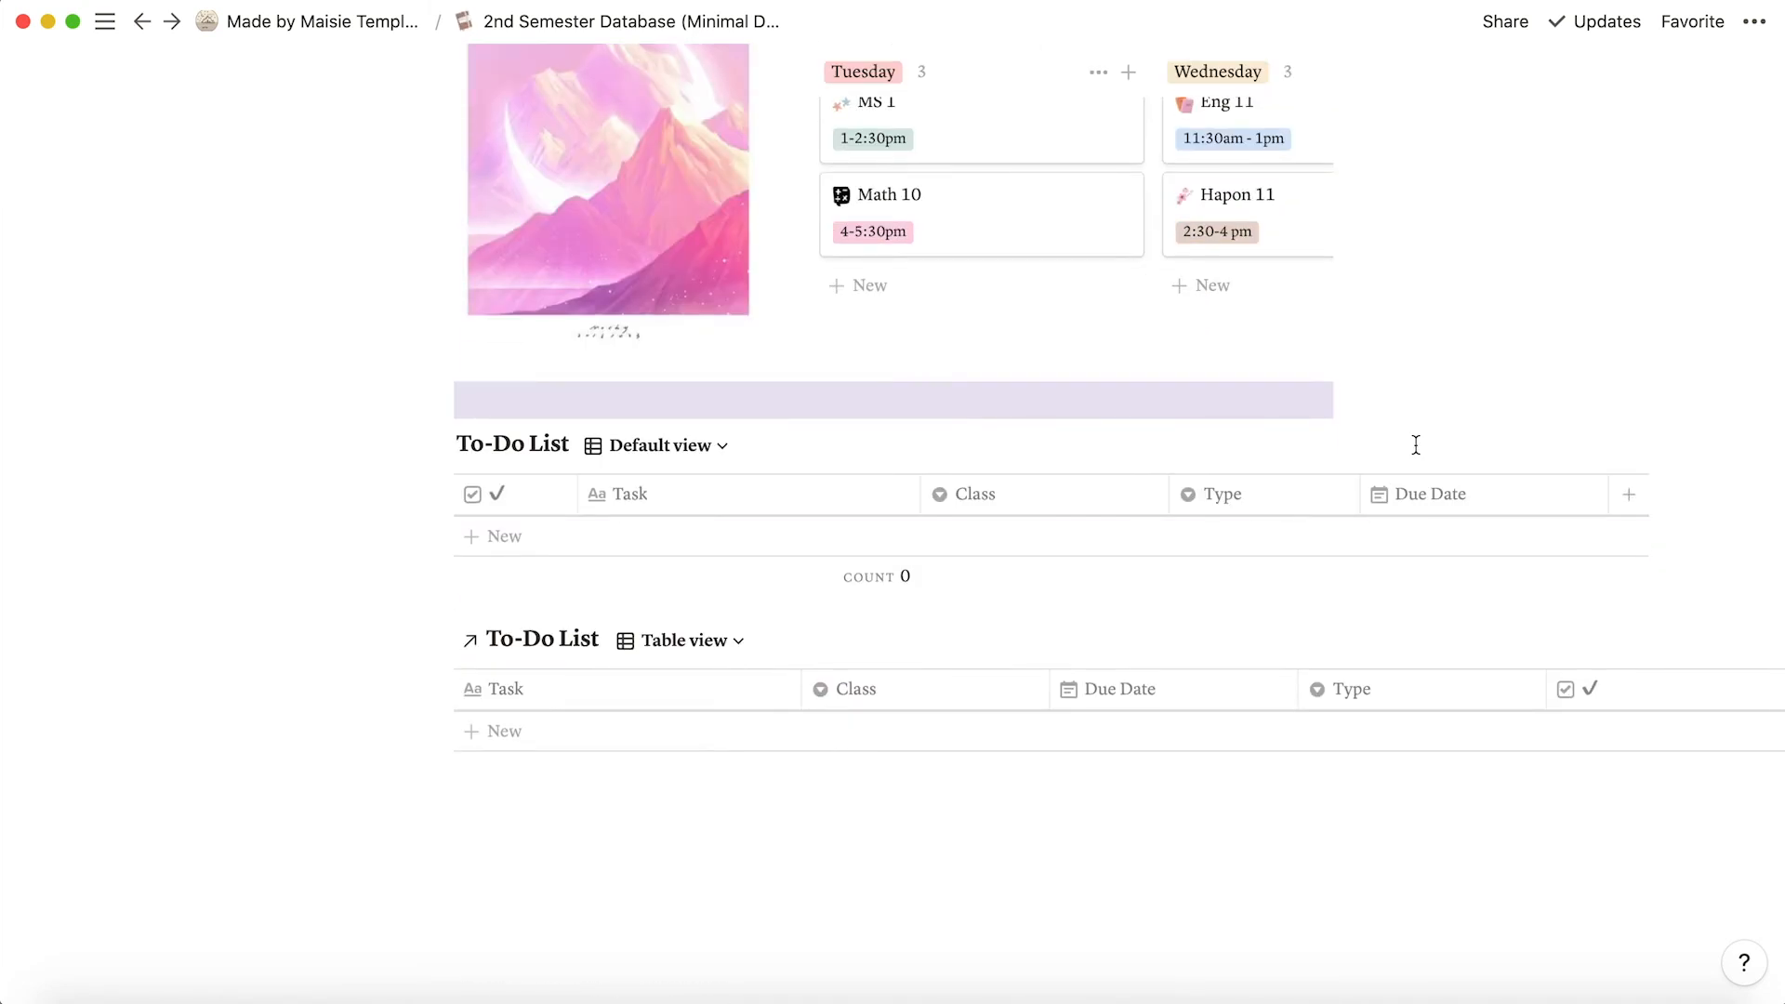
Return to the parent templates page and open the Kanban Board Weekly Planner template.
scroll(1416, 445, up, 15)
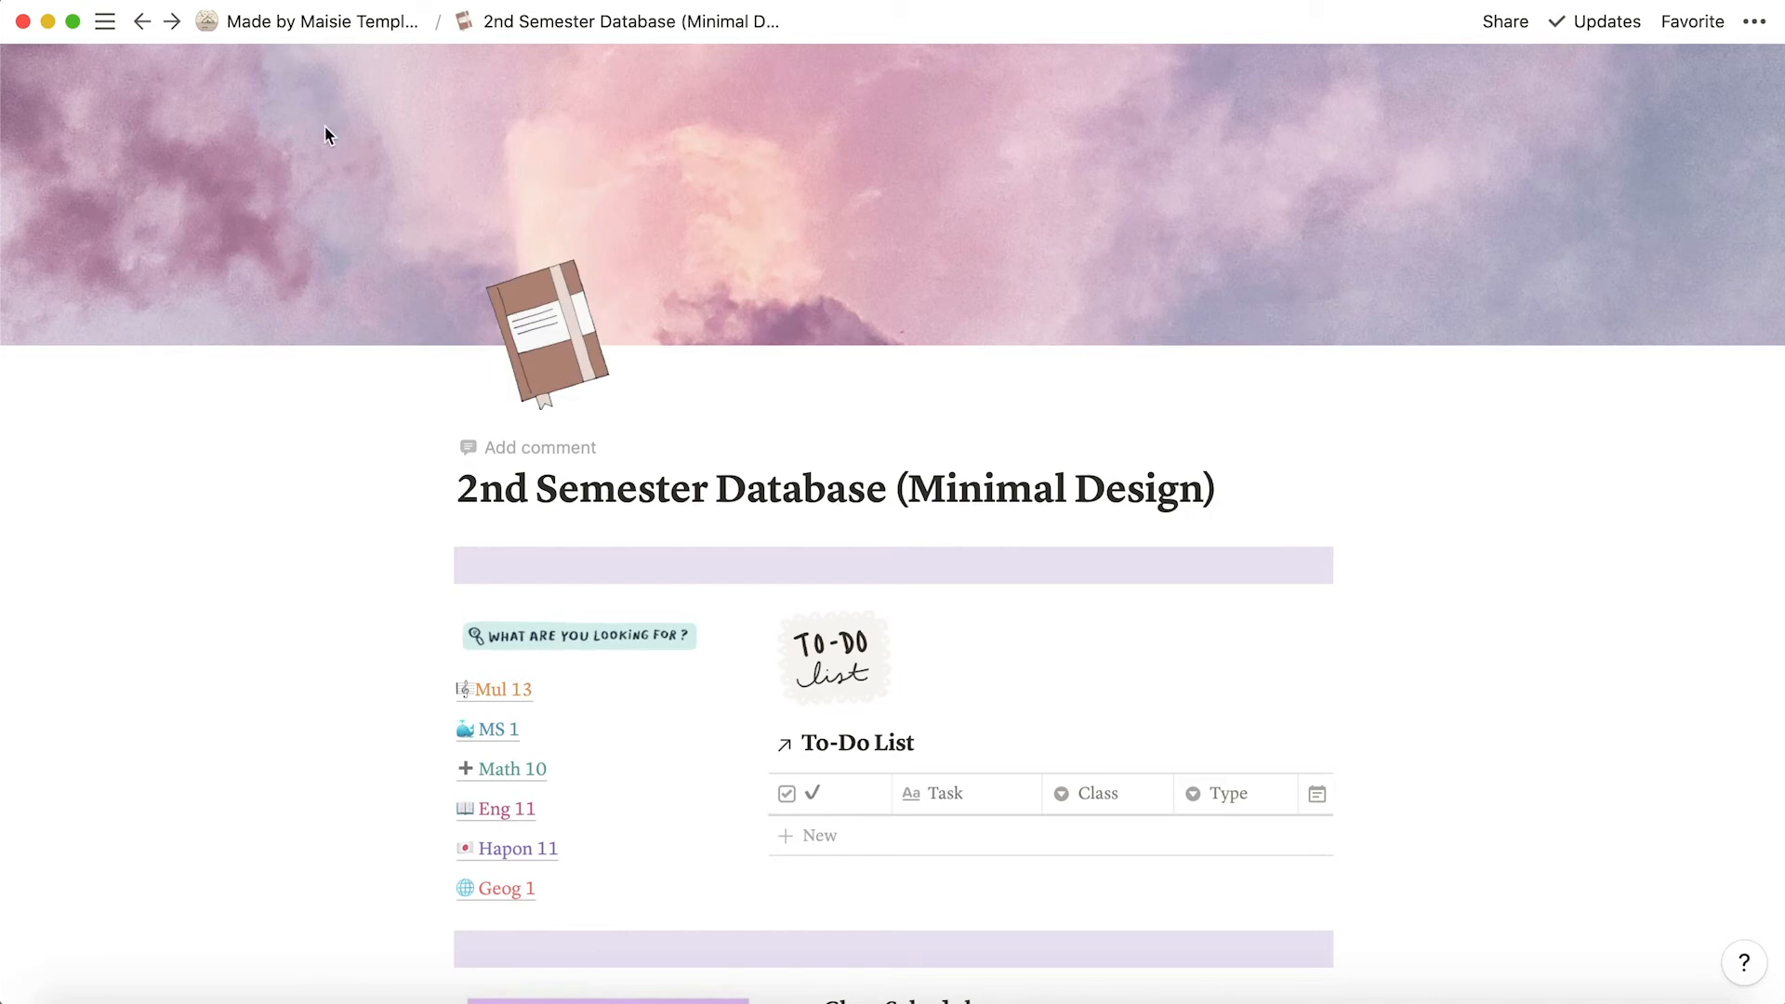
click(292, 28)
scroll(765, 701, down, 3)
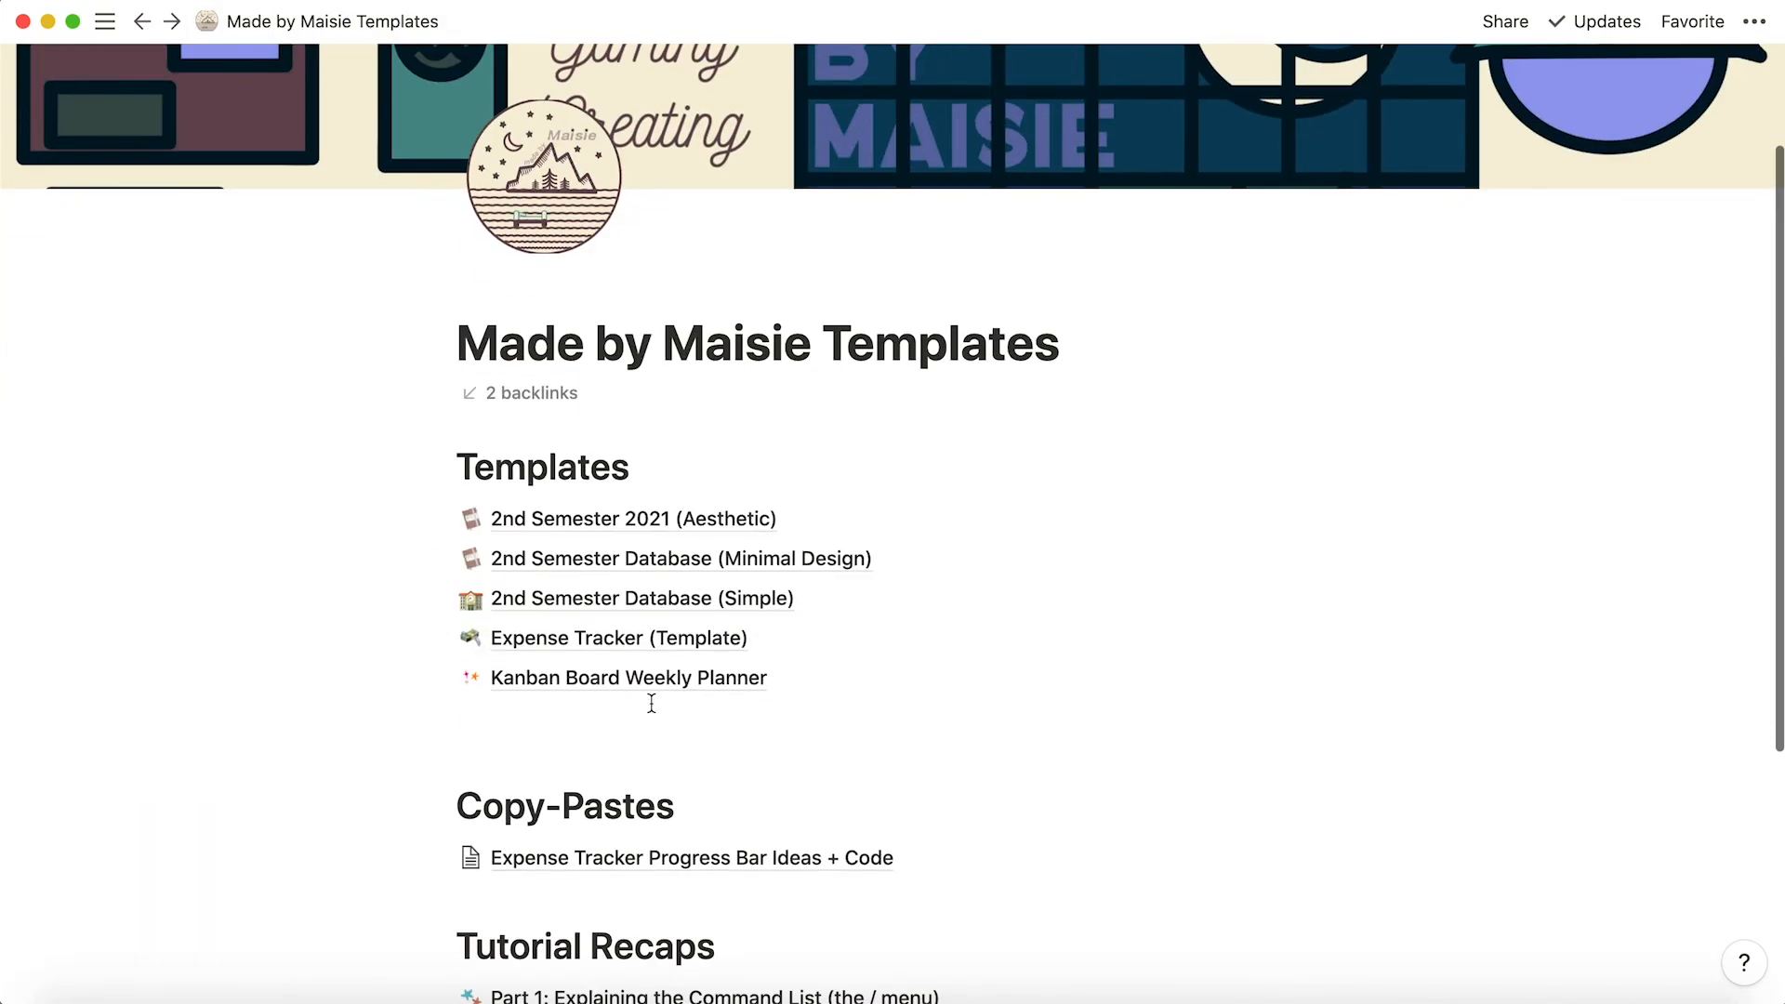
click(790, 685)
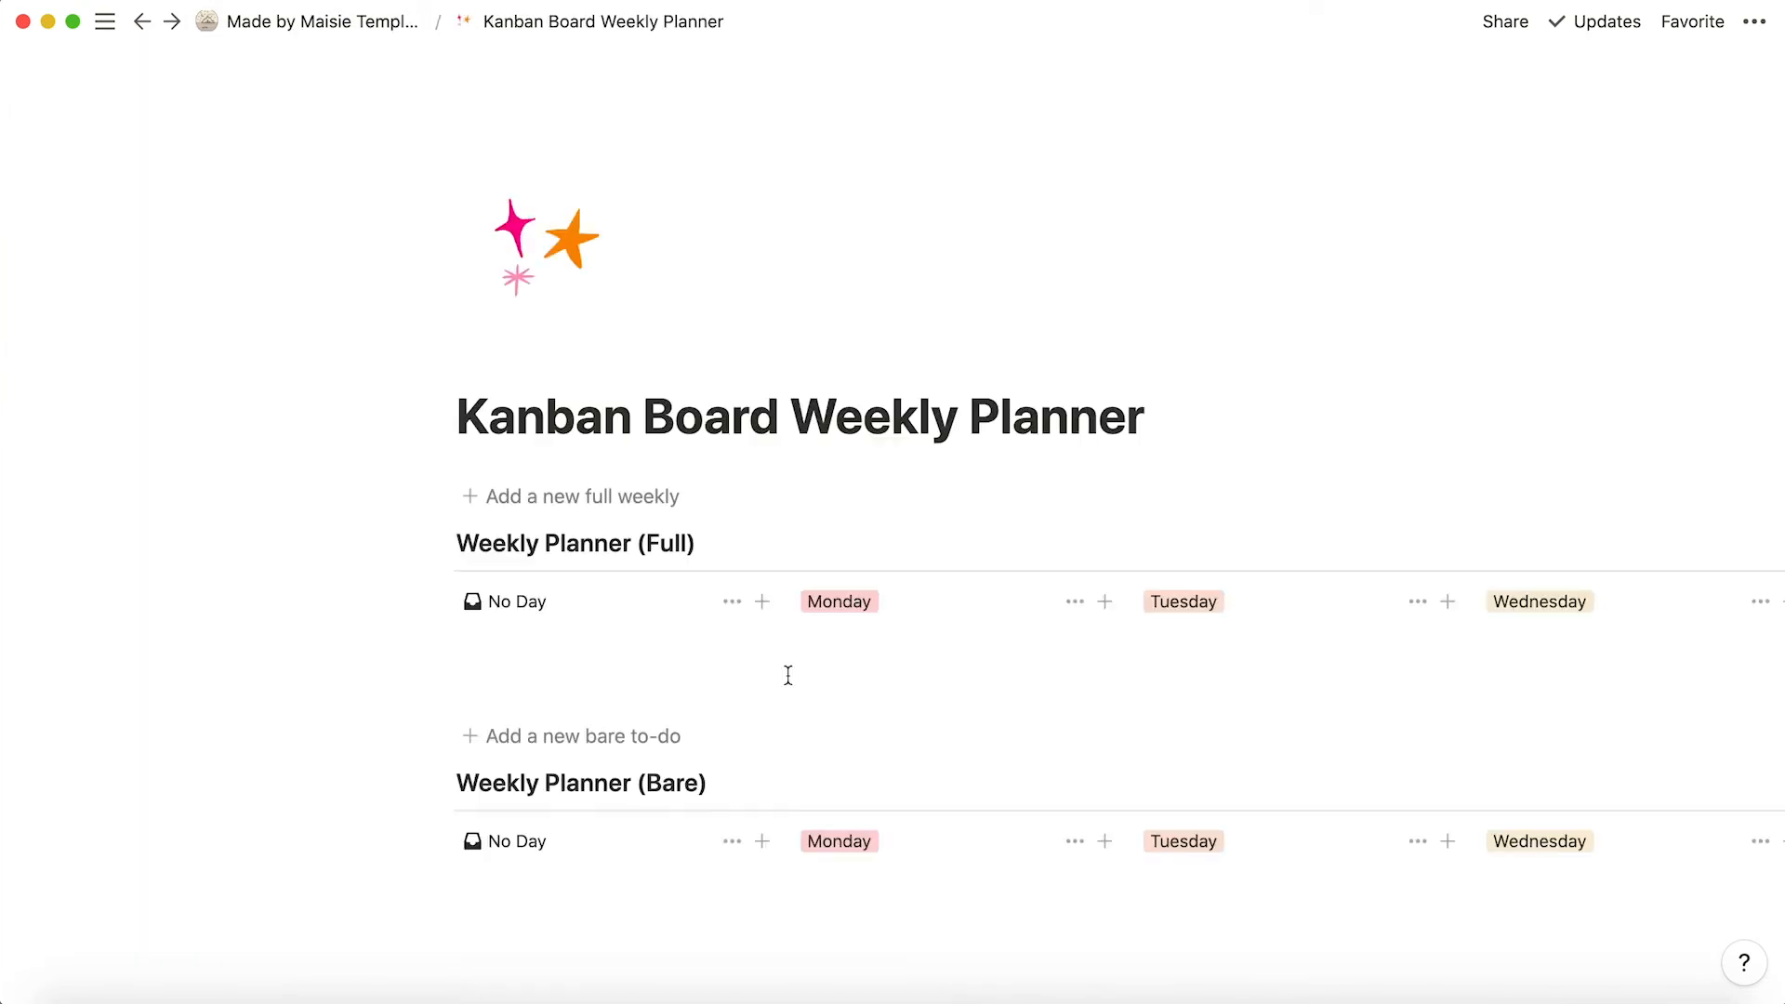
Examine the Weekly Planner (Full) board's layout, including its No Day and weekday columns with hourly cards.
scroll(962, 340, down, 5)
scroll(961, 342, up, 1)
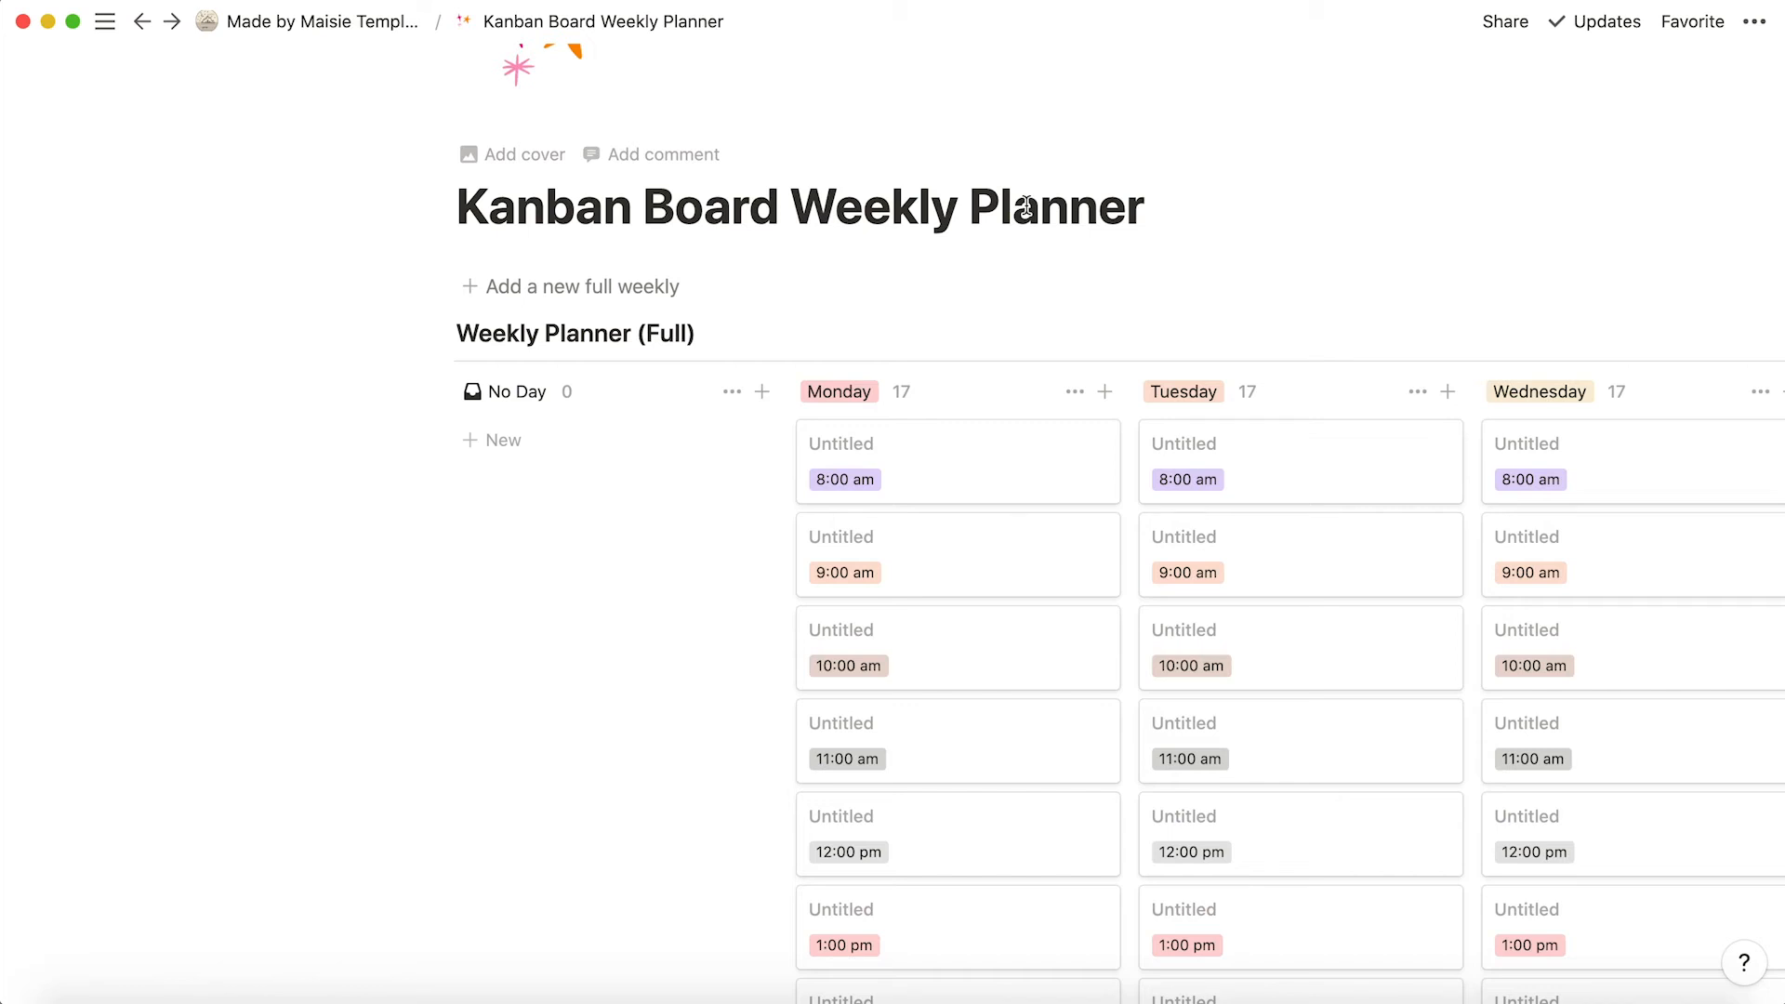
scroll(717, 582, down, 2)
scroll(647, 556, down, 2)
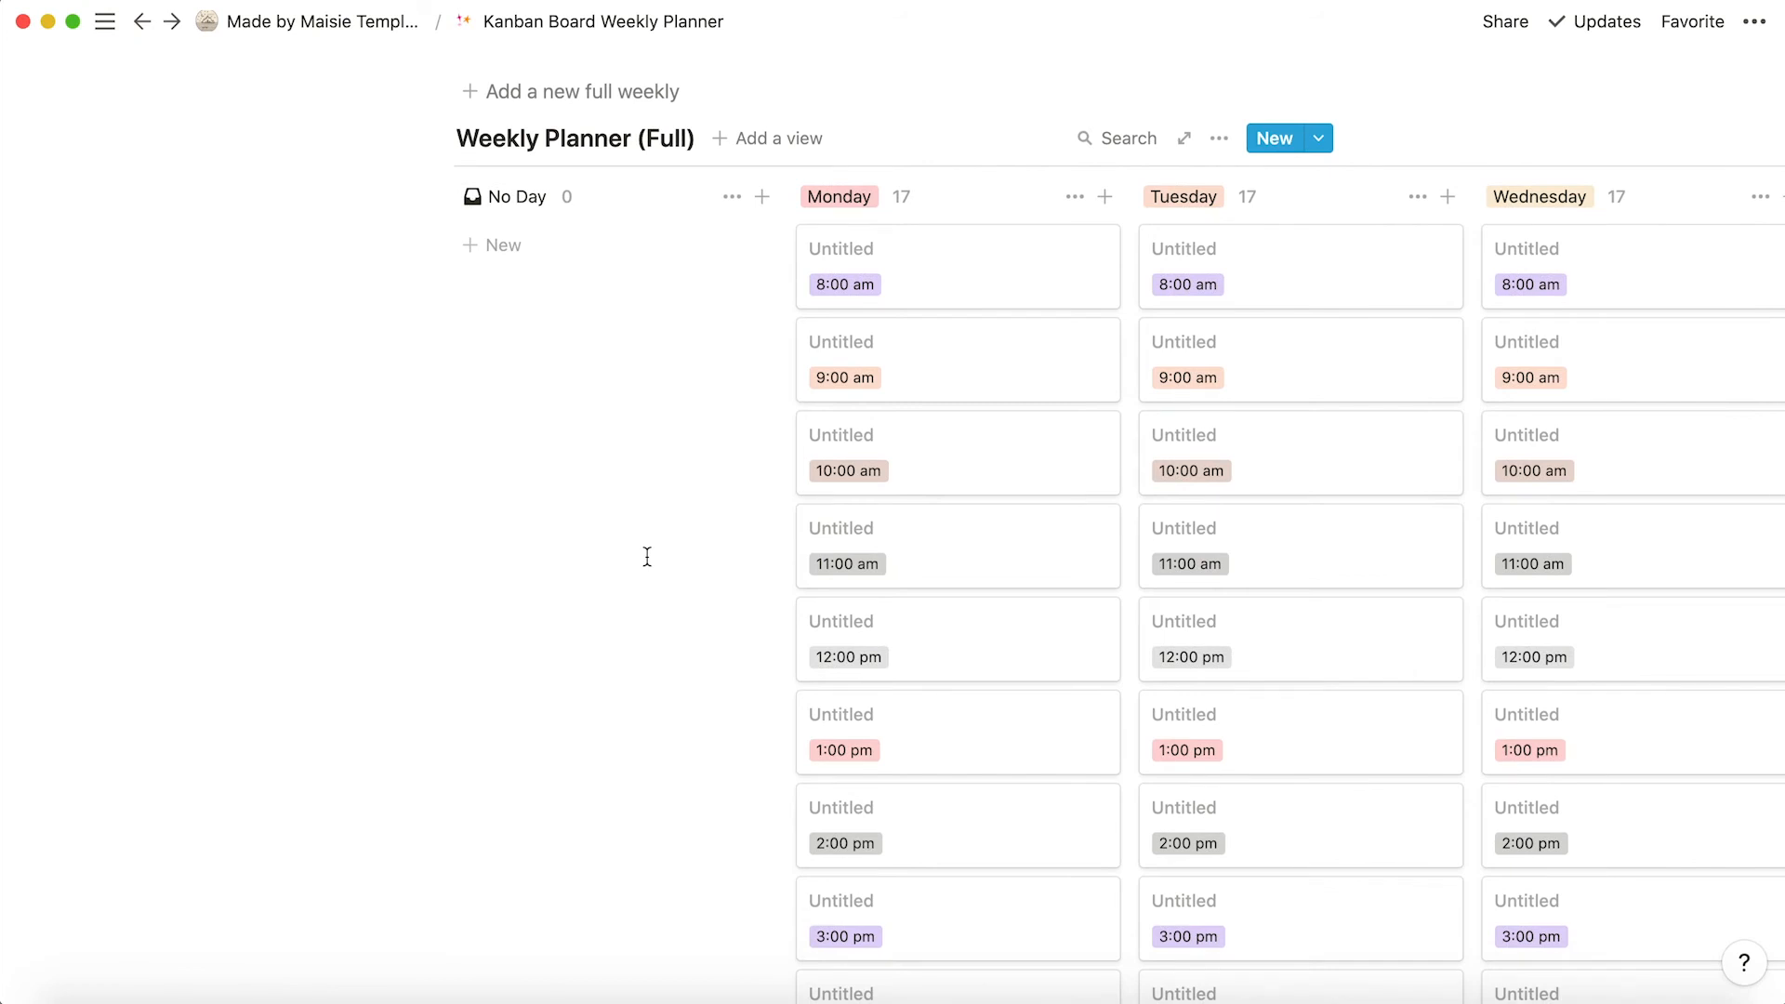
scroll(647, 556, down, 2)
scroll(647, 555, up, 1)
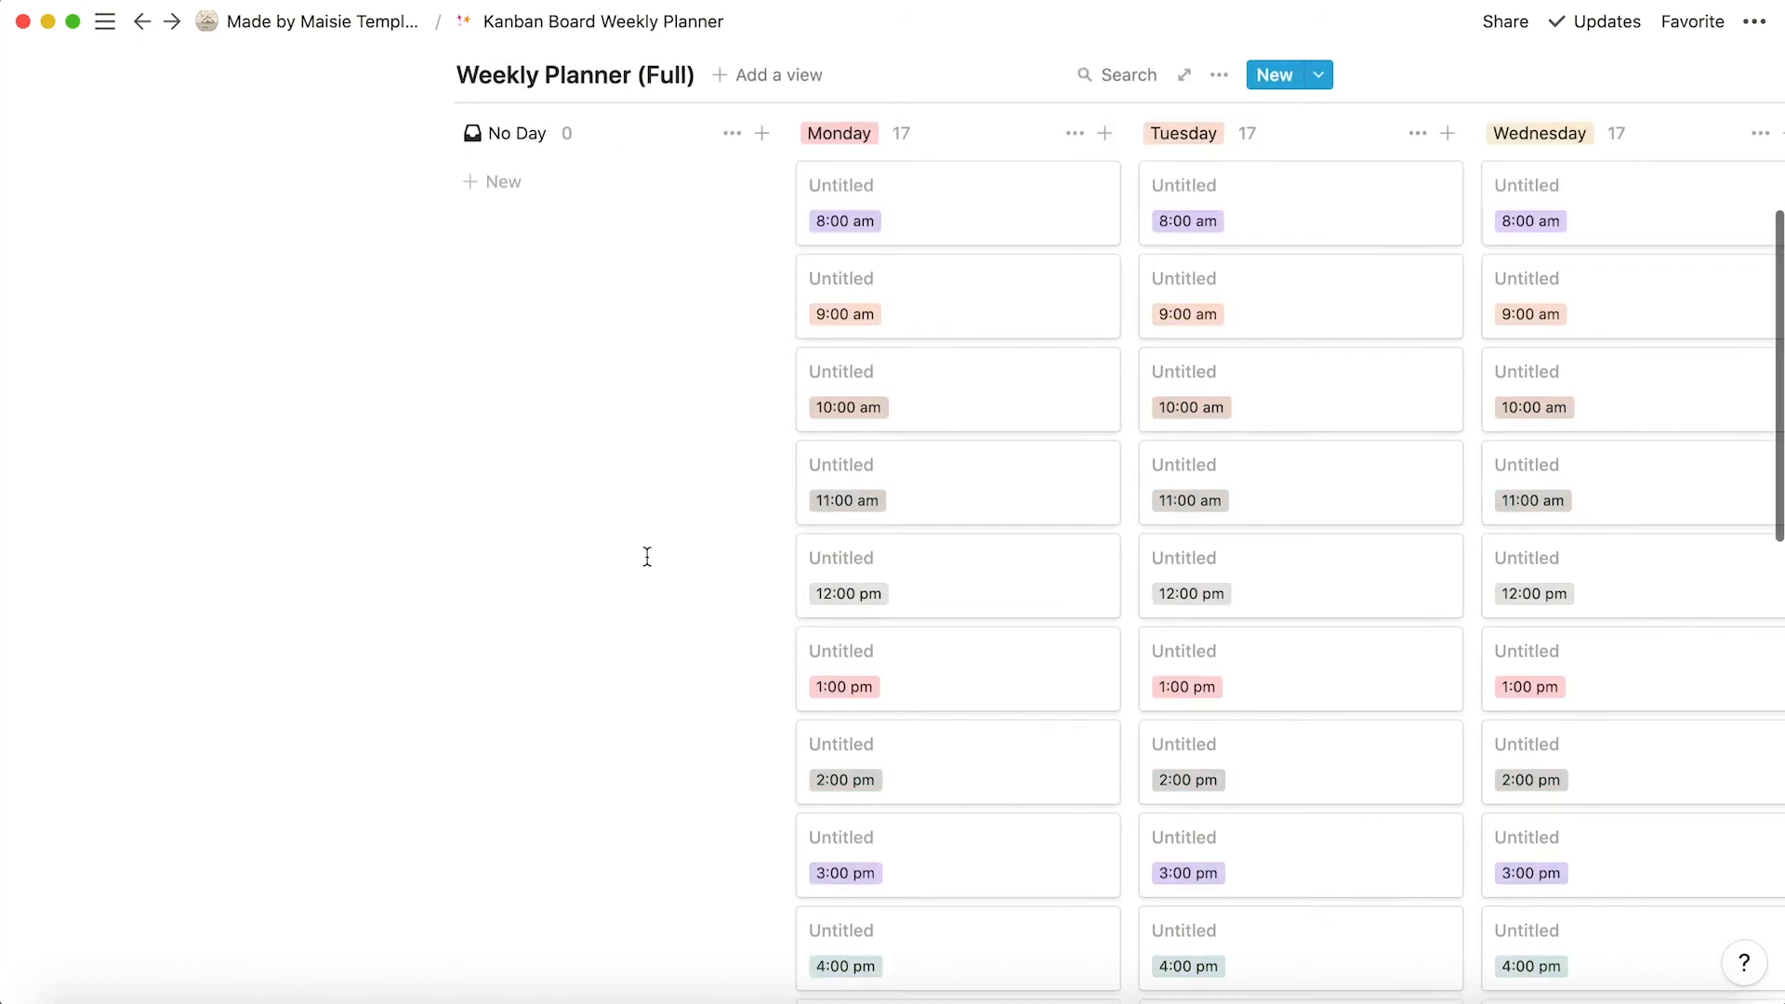
scroll(647, 556, right, 10)
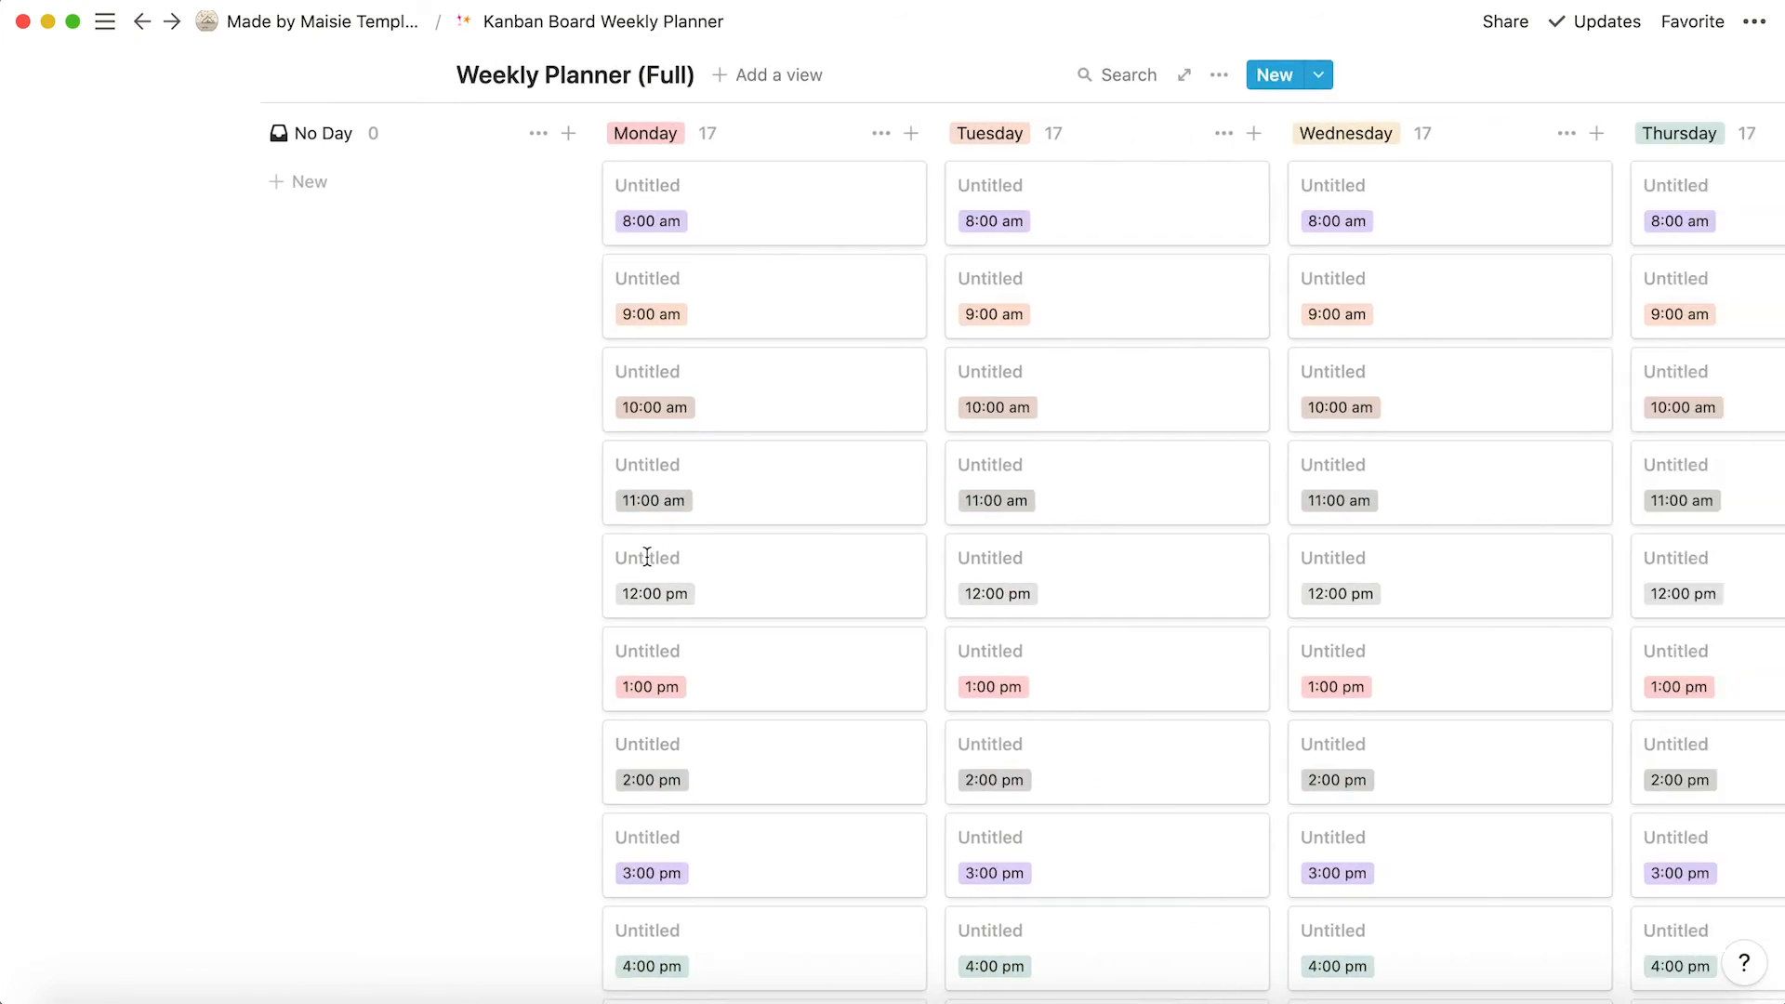
scroll(645, 562, left, 10)
scroll(645, 566, up, 5)
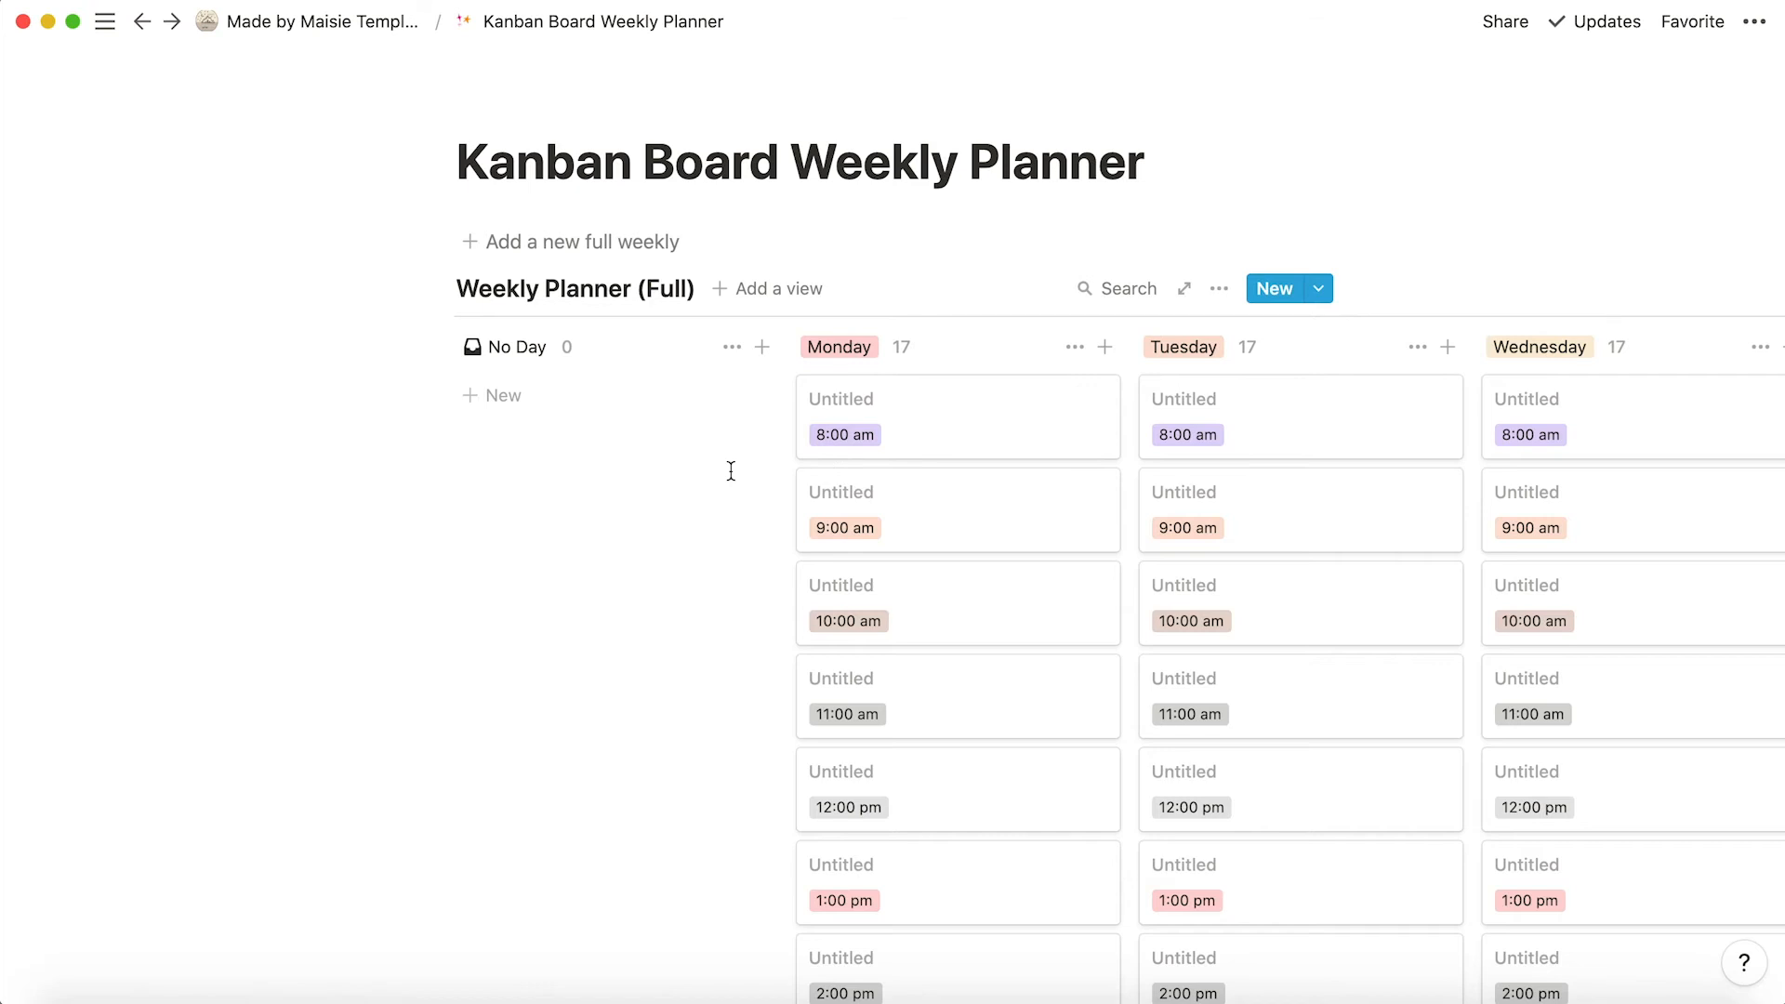
scroll(731, 471, down, 1)
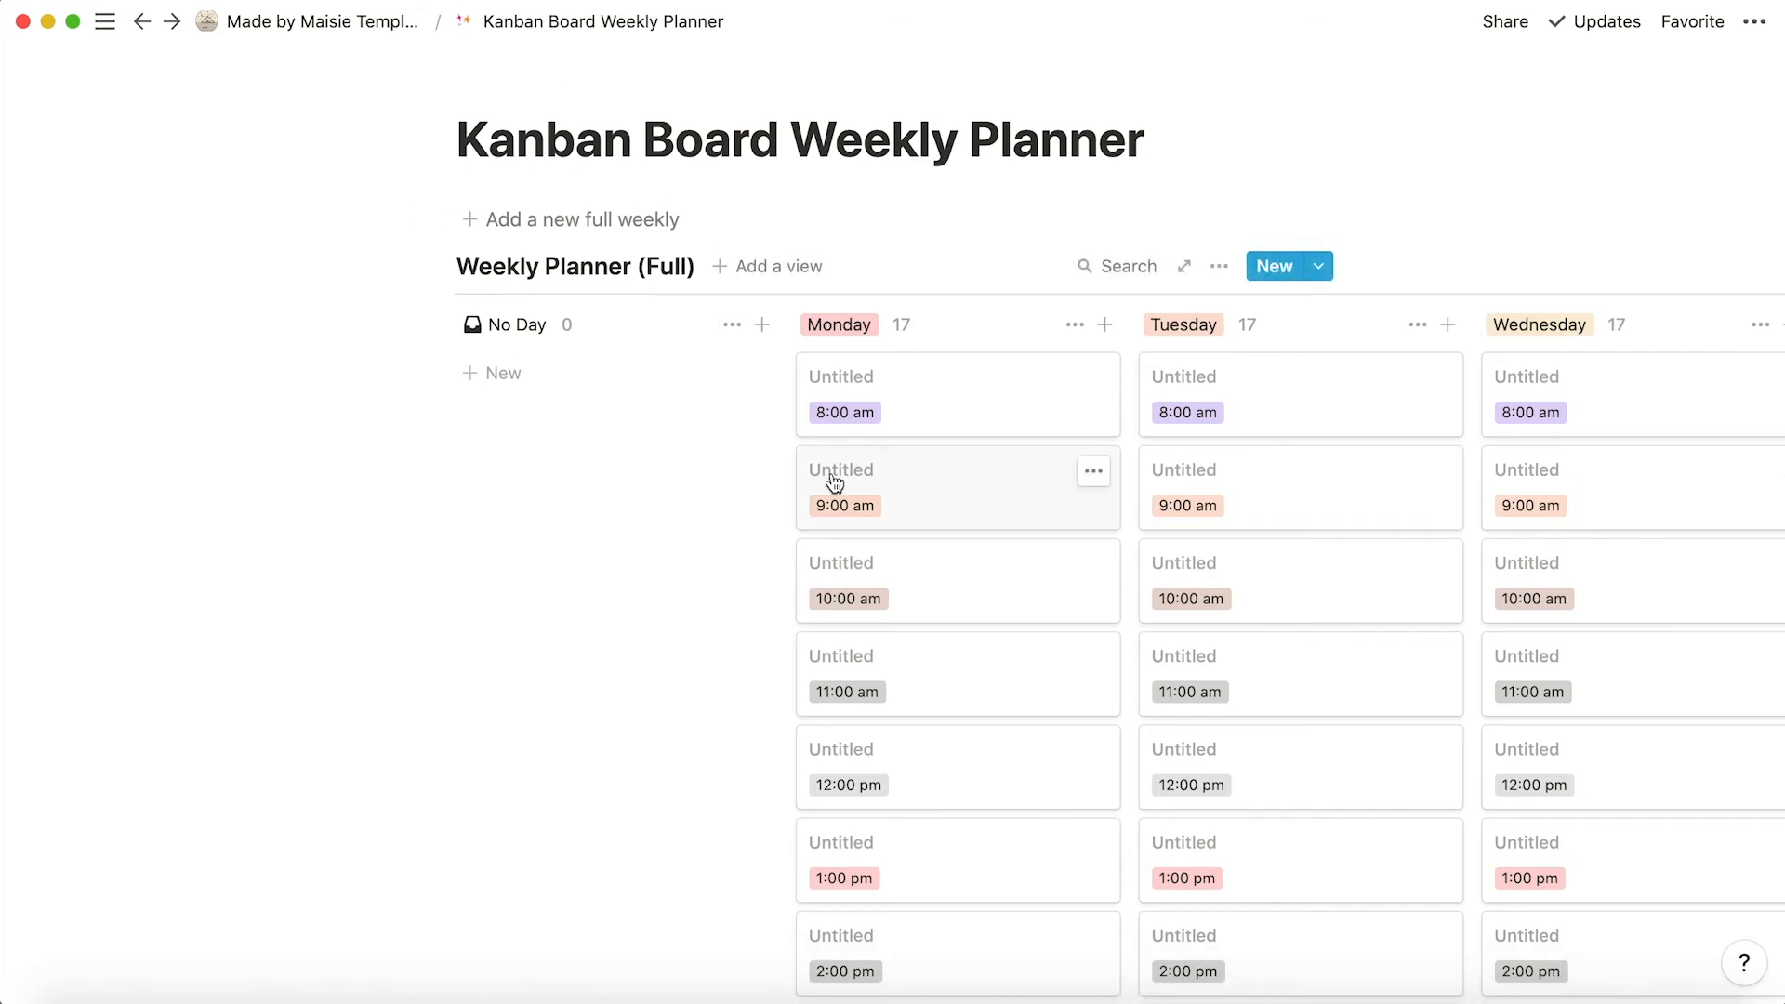
Compare the hourly timeslot cards across the Weekly Planner (Full) columns from Monday to Sunday.
scroll(471, 398, right, 15)
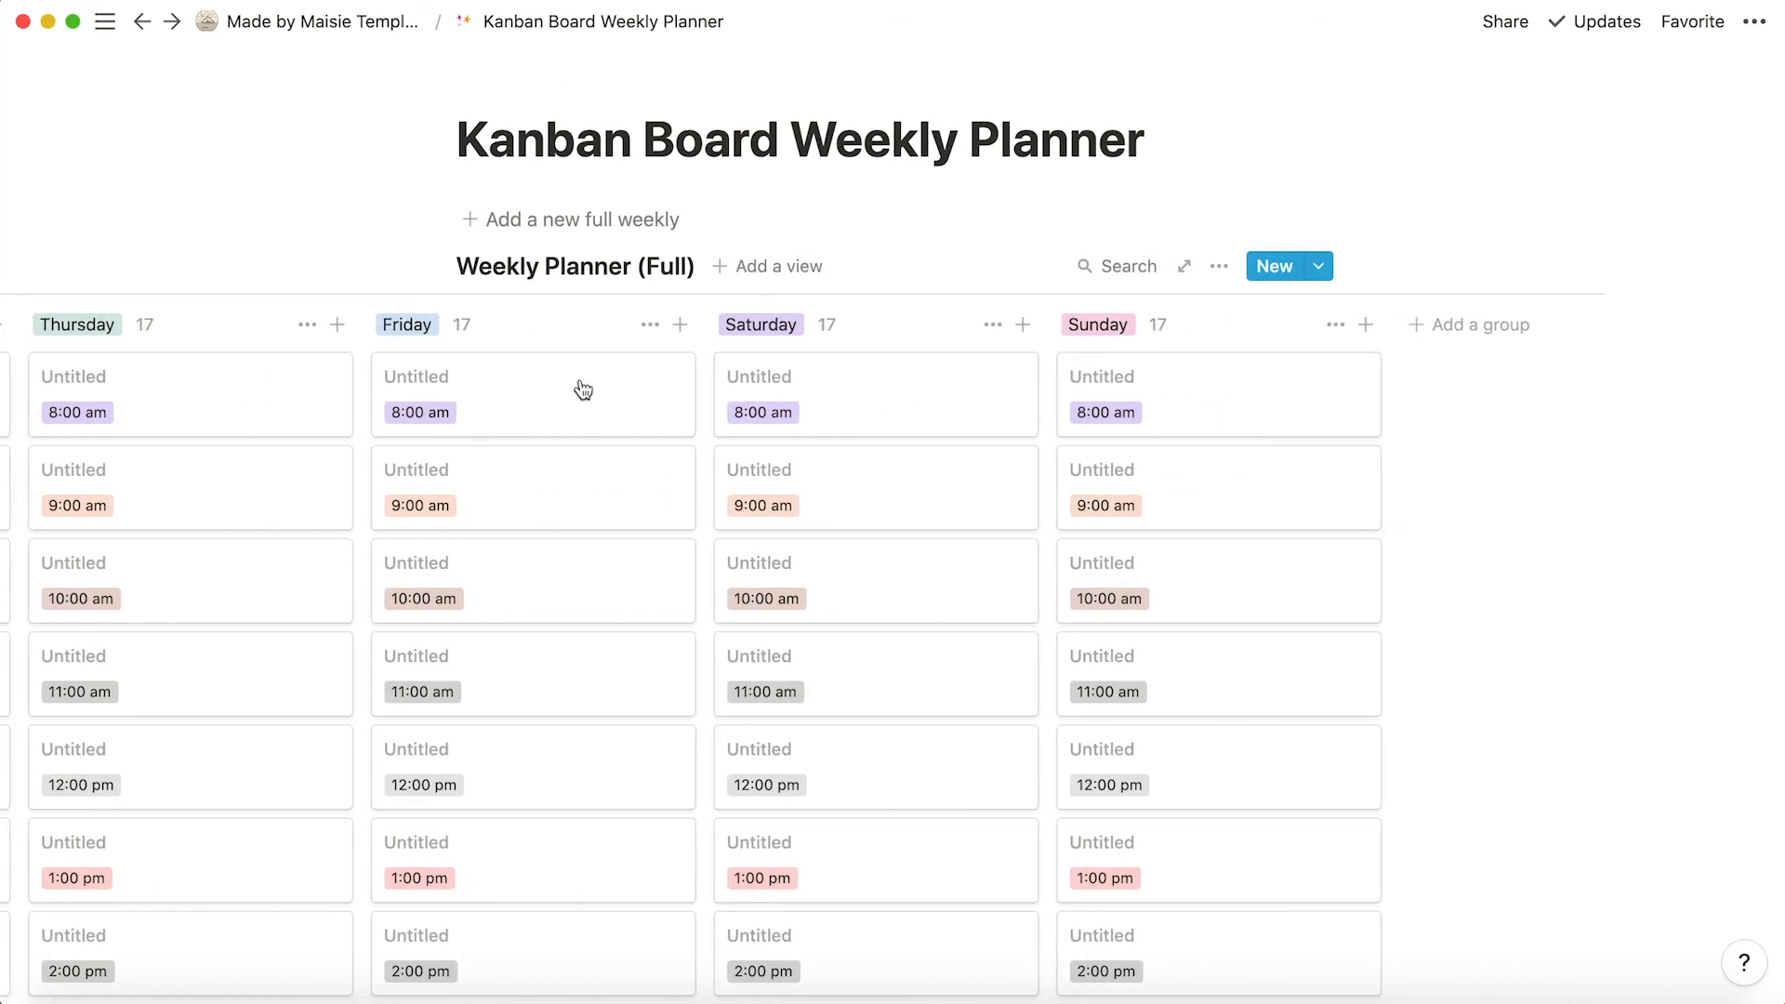
scroll(828, 499, down, 6)
scroll(864, 422, up, 6)
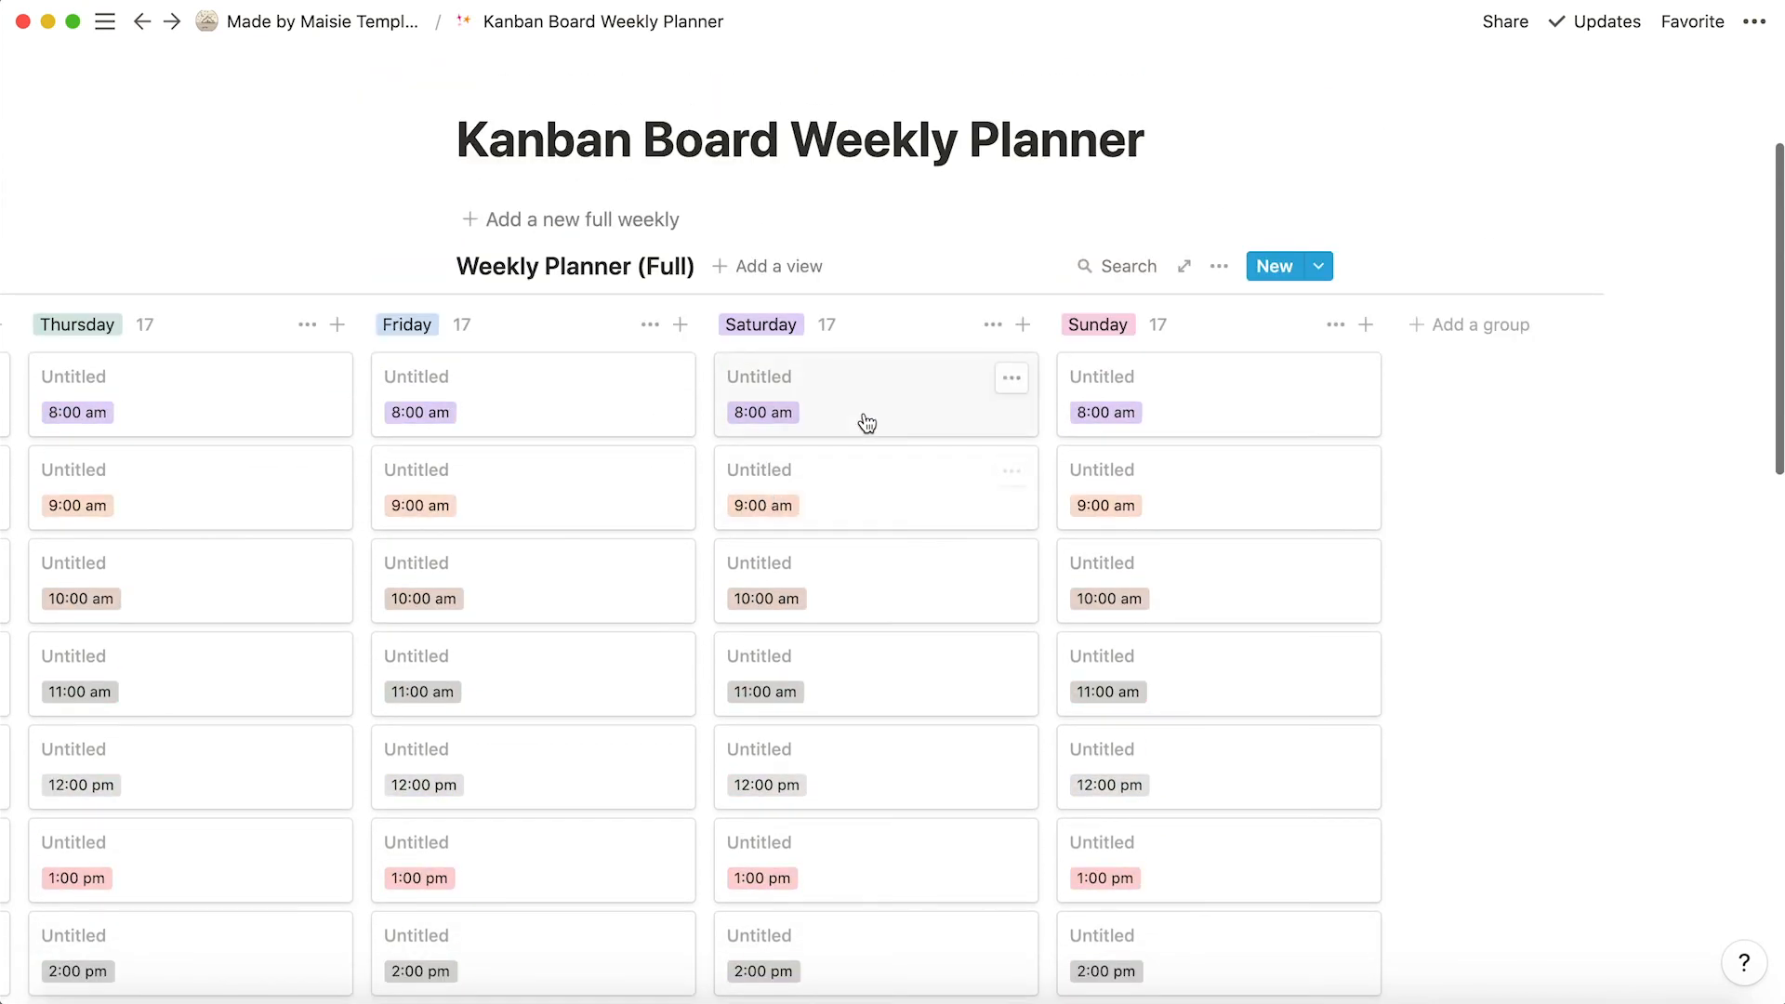
scroll(843, 445, down, 10)
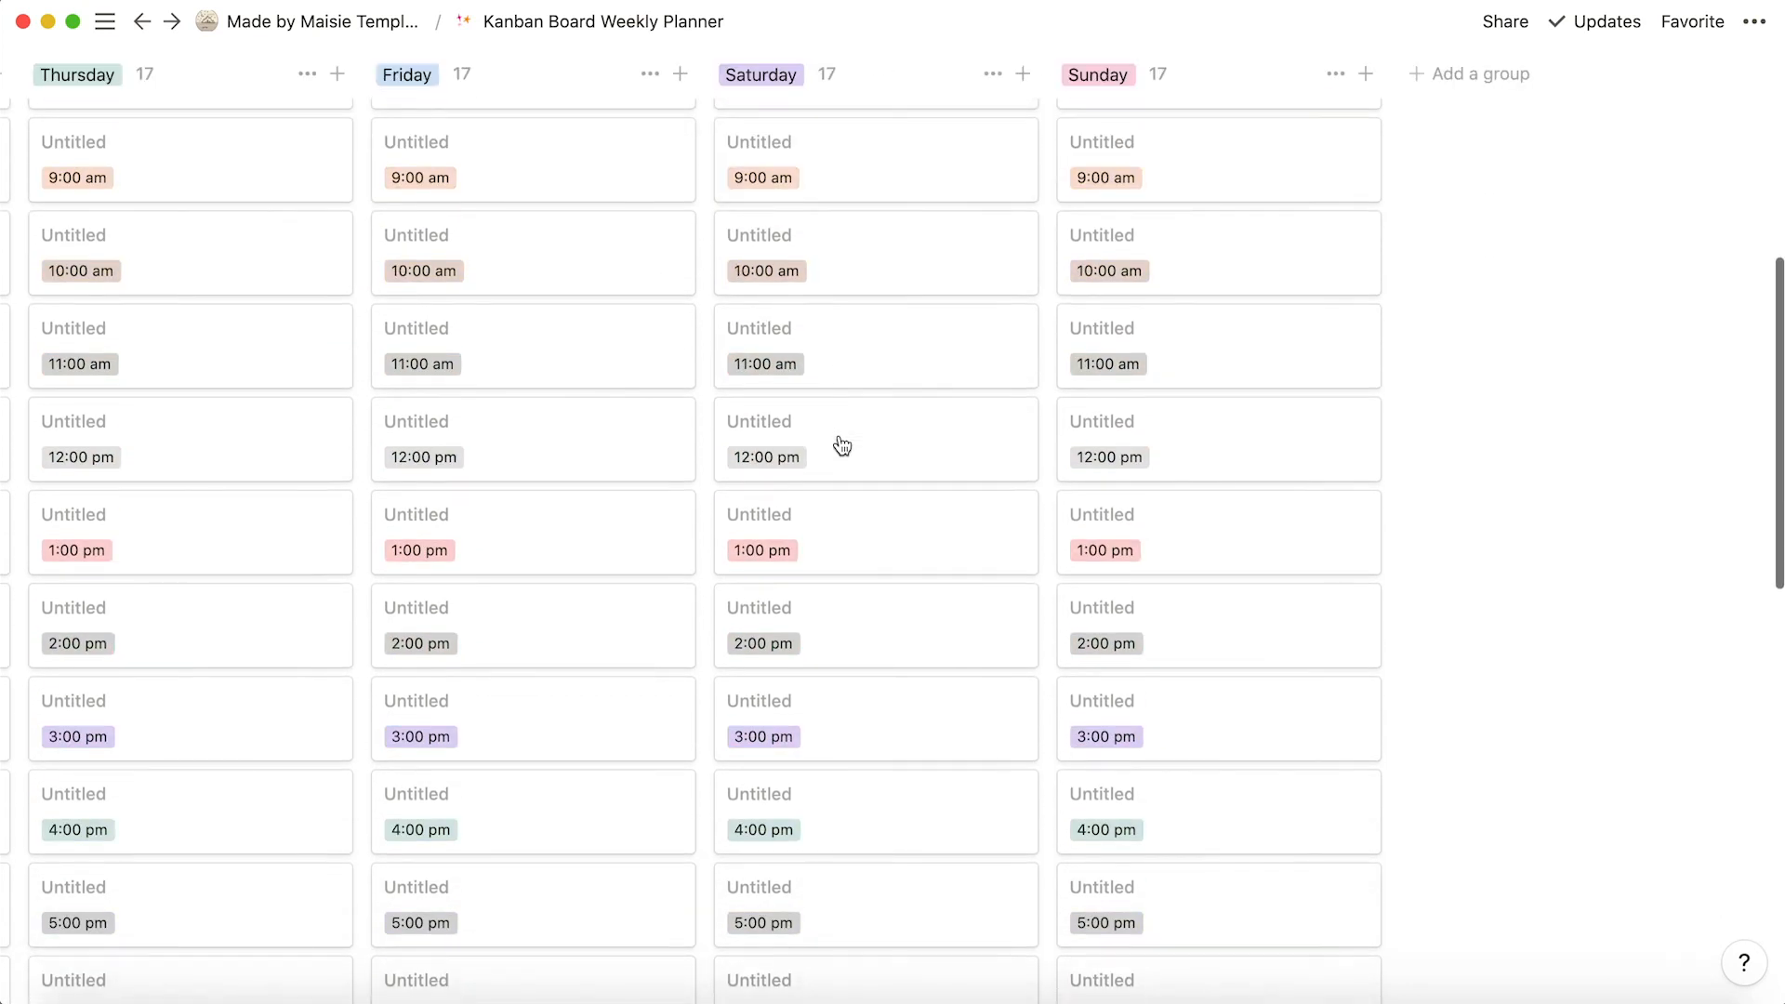
scroll(842, 445, down, 3)
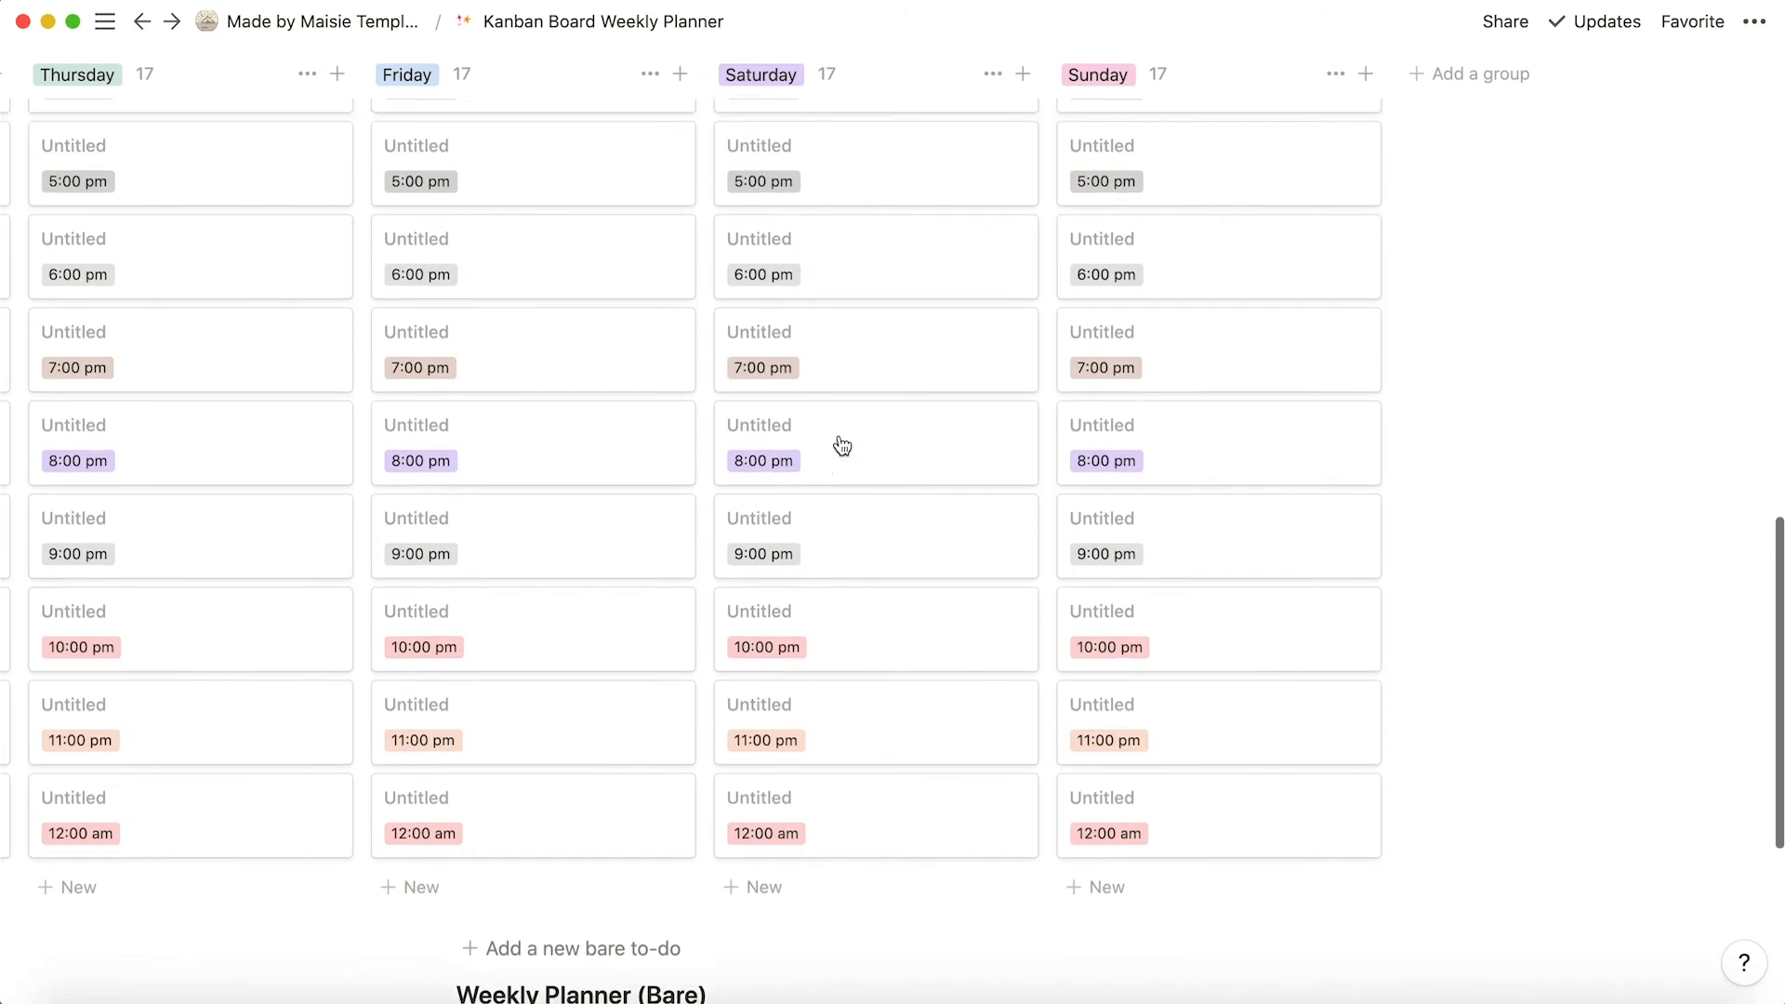
scroll(837, 447, up, 13)
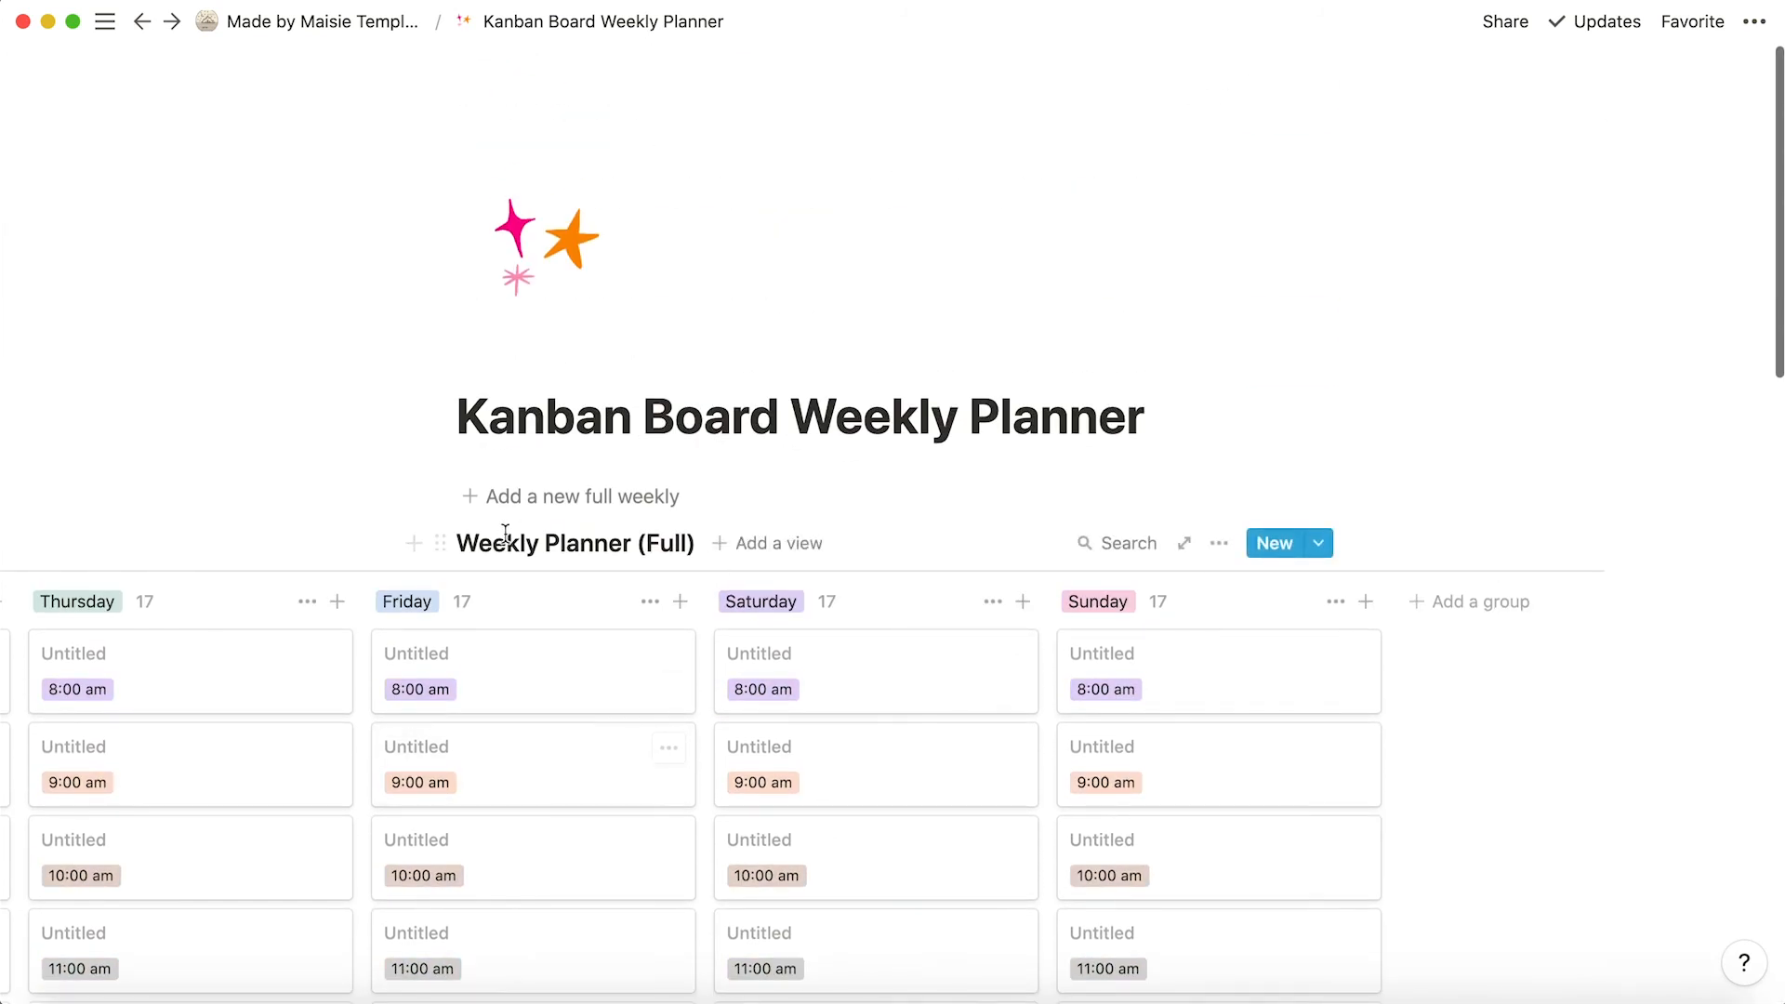
scroll(565, 711, left, 3)
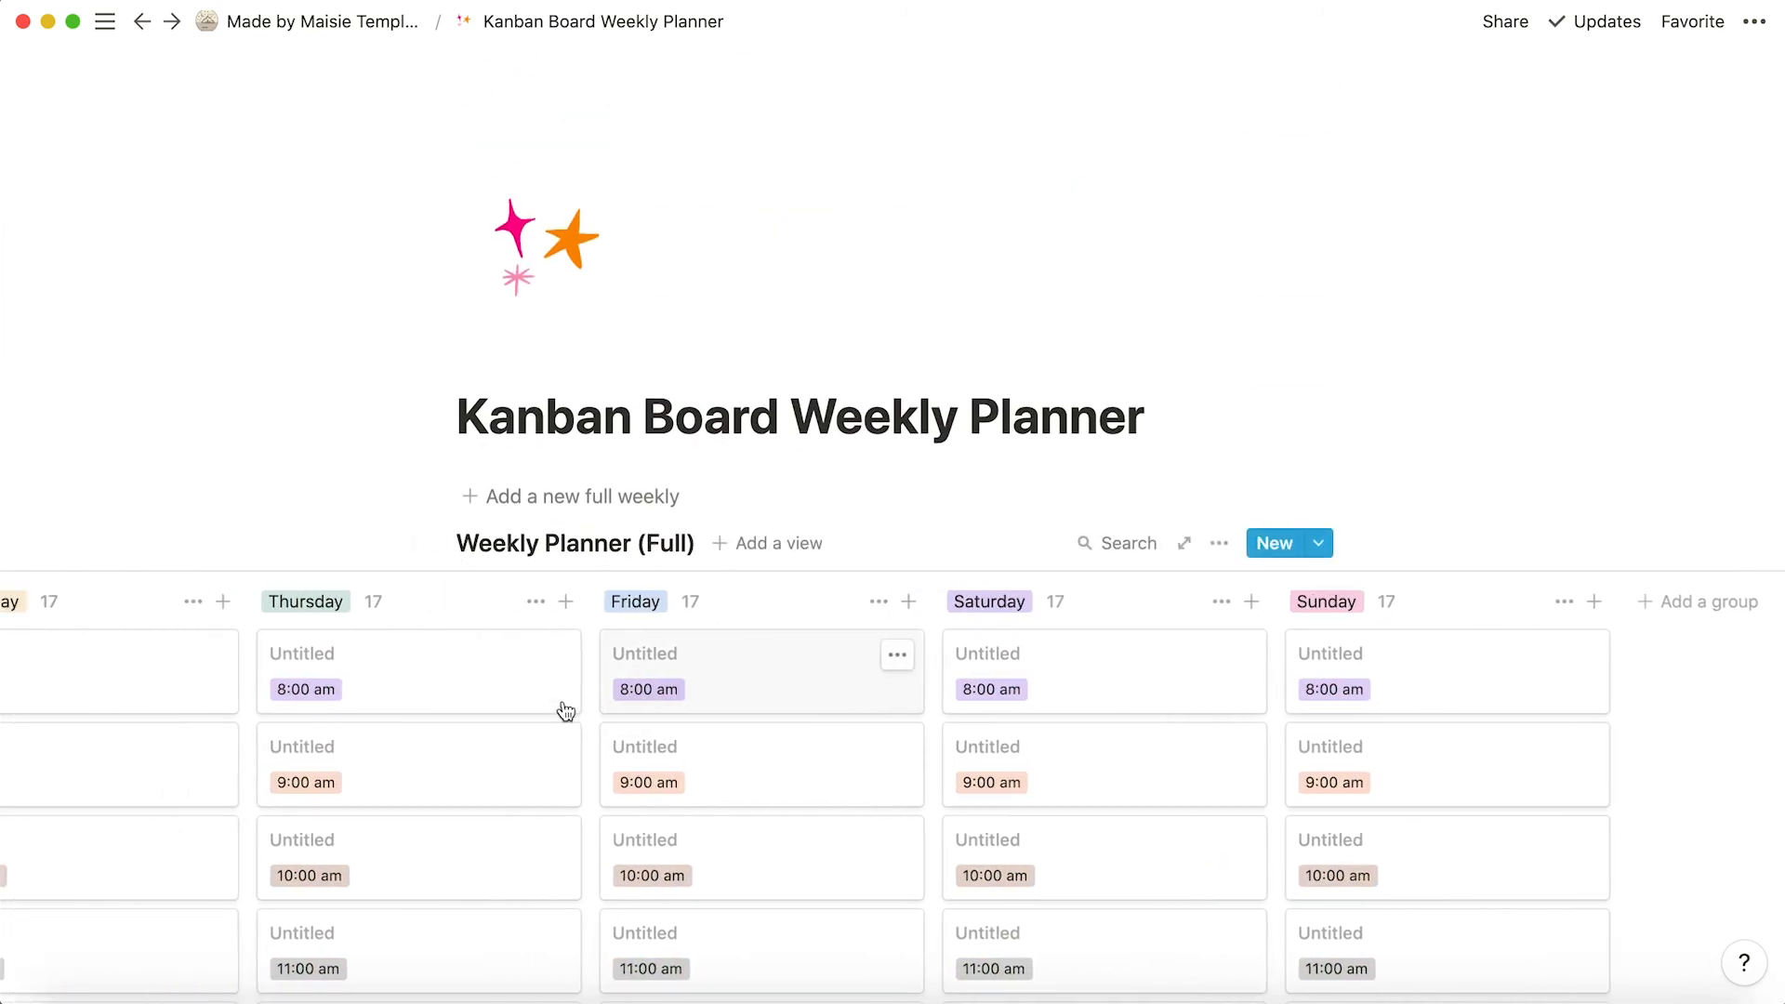
scroll(565, 711, down, 5)
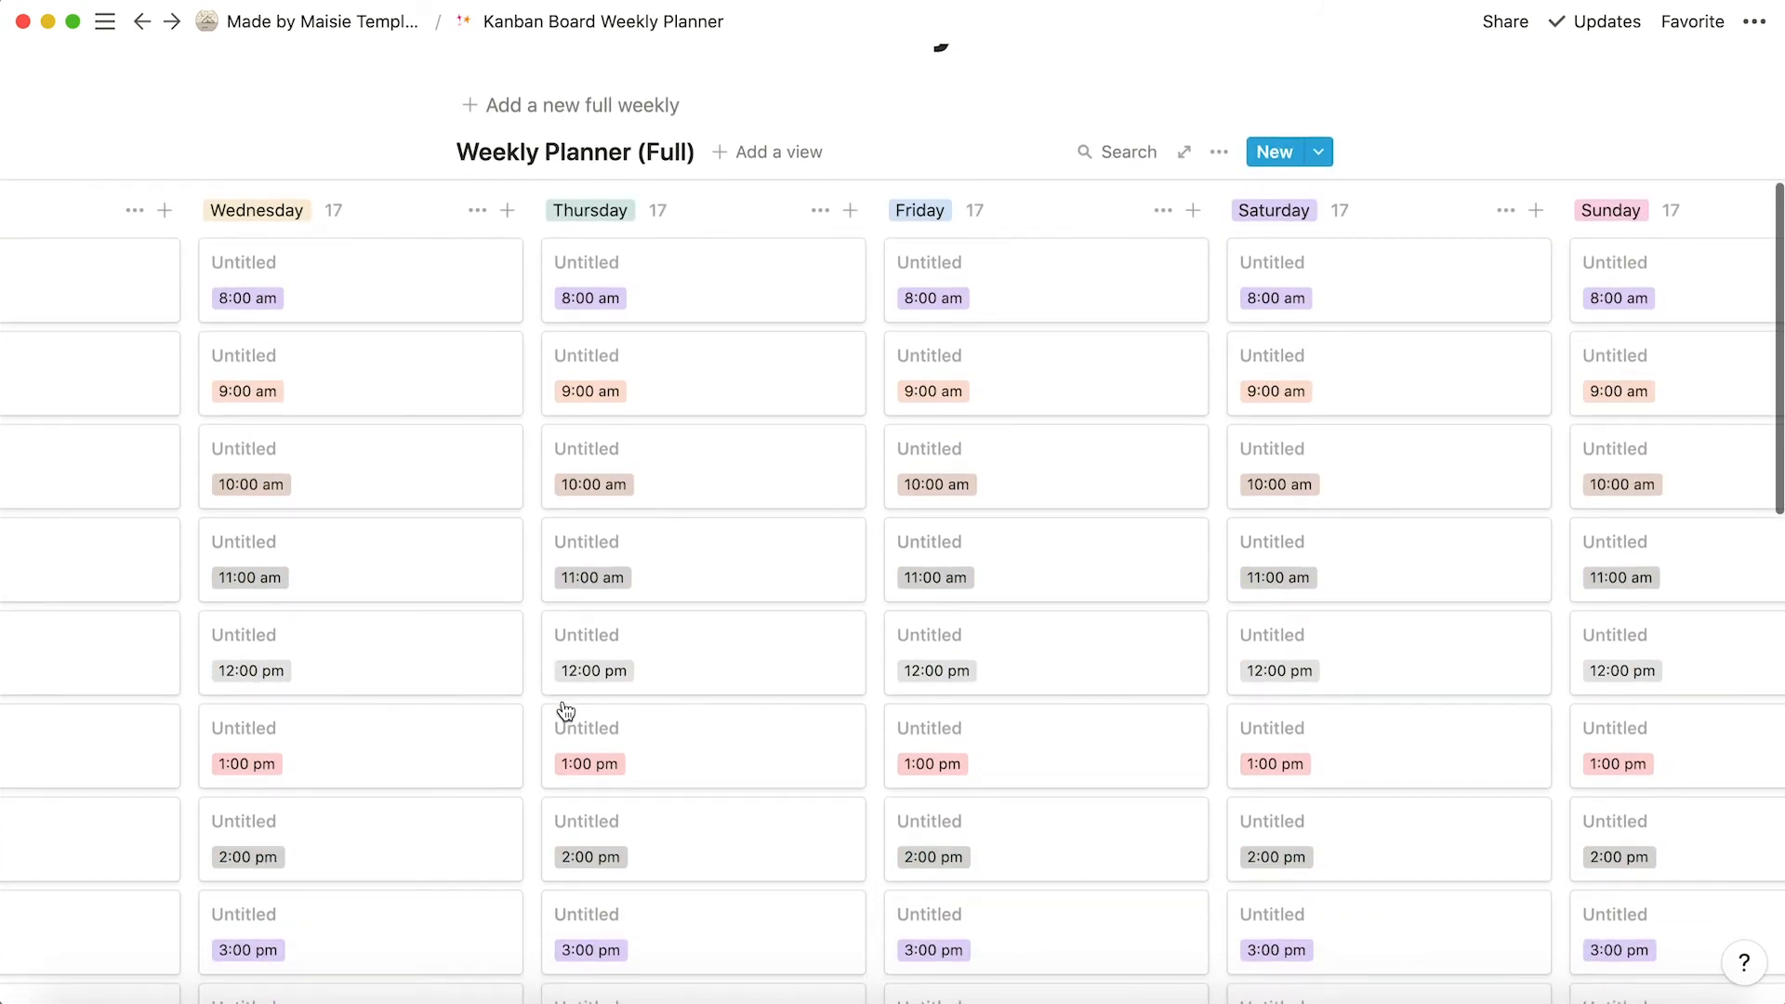
scroll(615, 357, left, 10)
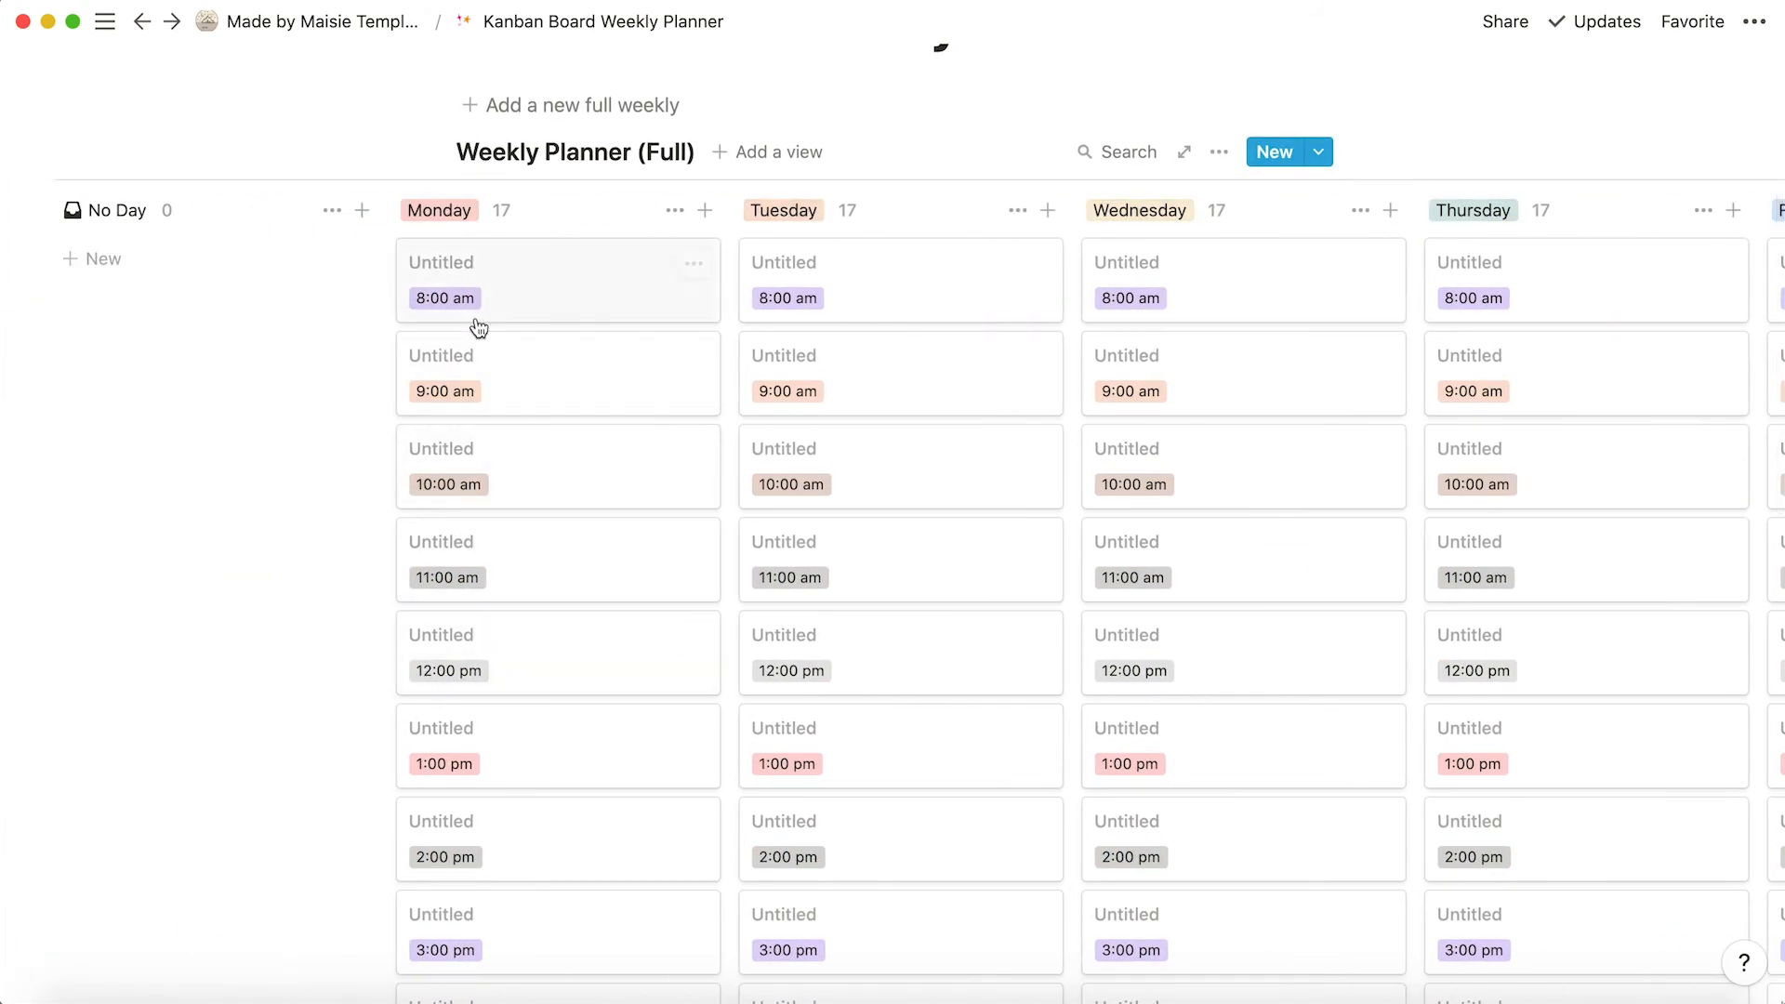
scroll(566, 700, down, 4)
scroll(598, 379, up, 8)
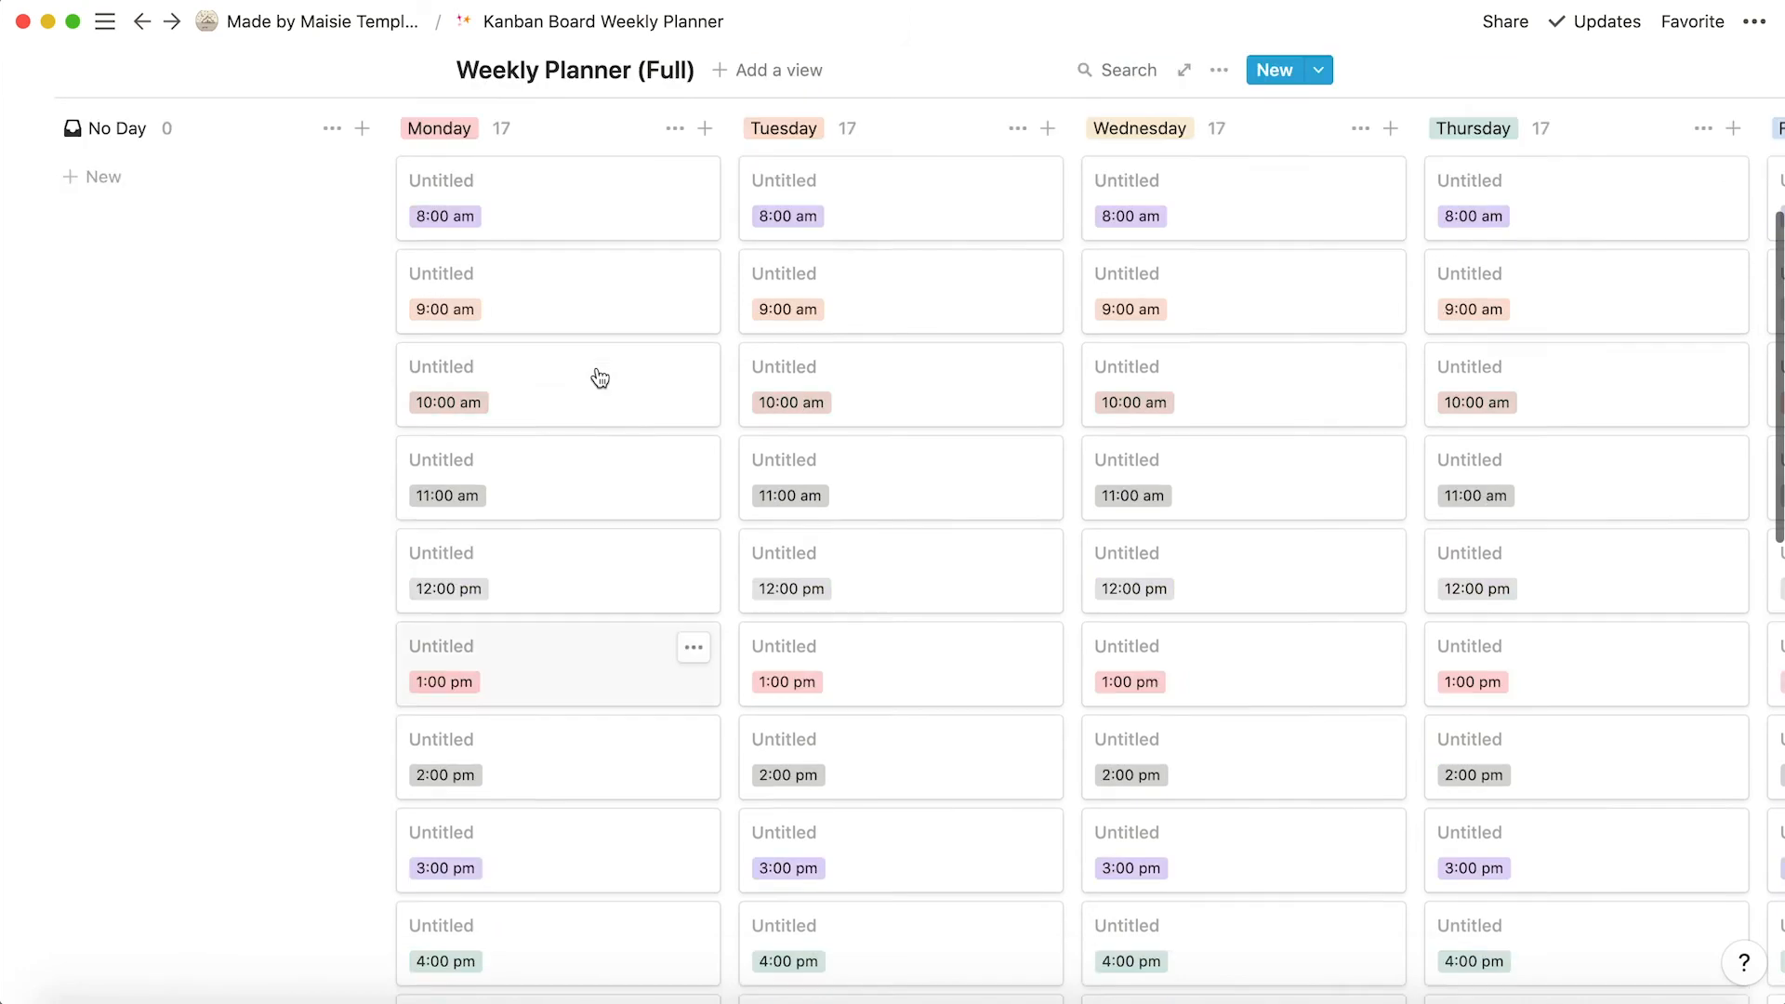
Open the Monday 8:00 am card, review the options of its Time property, and close the card unchanged.
click(589, 443)
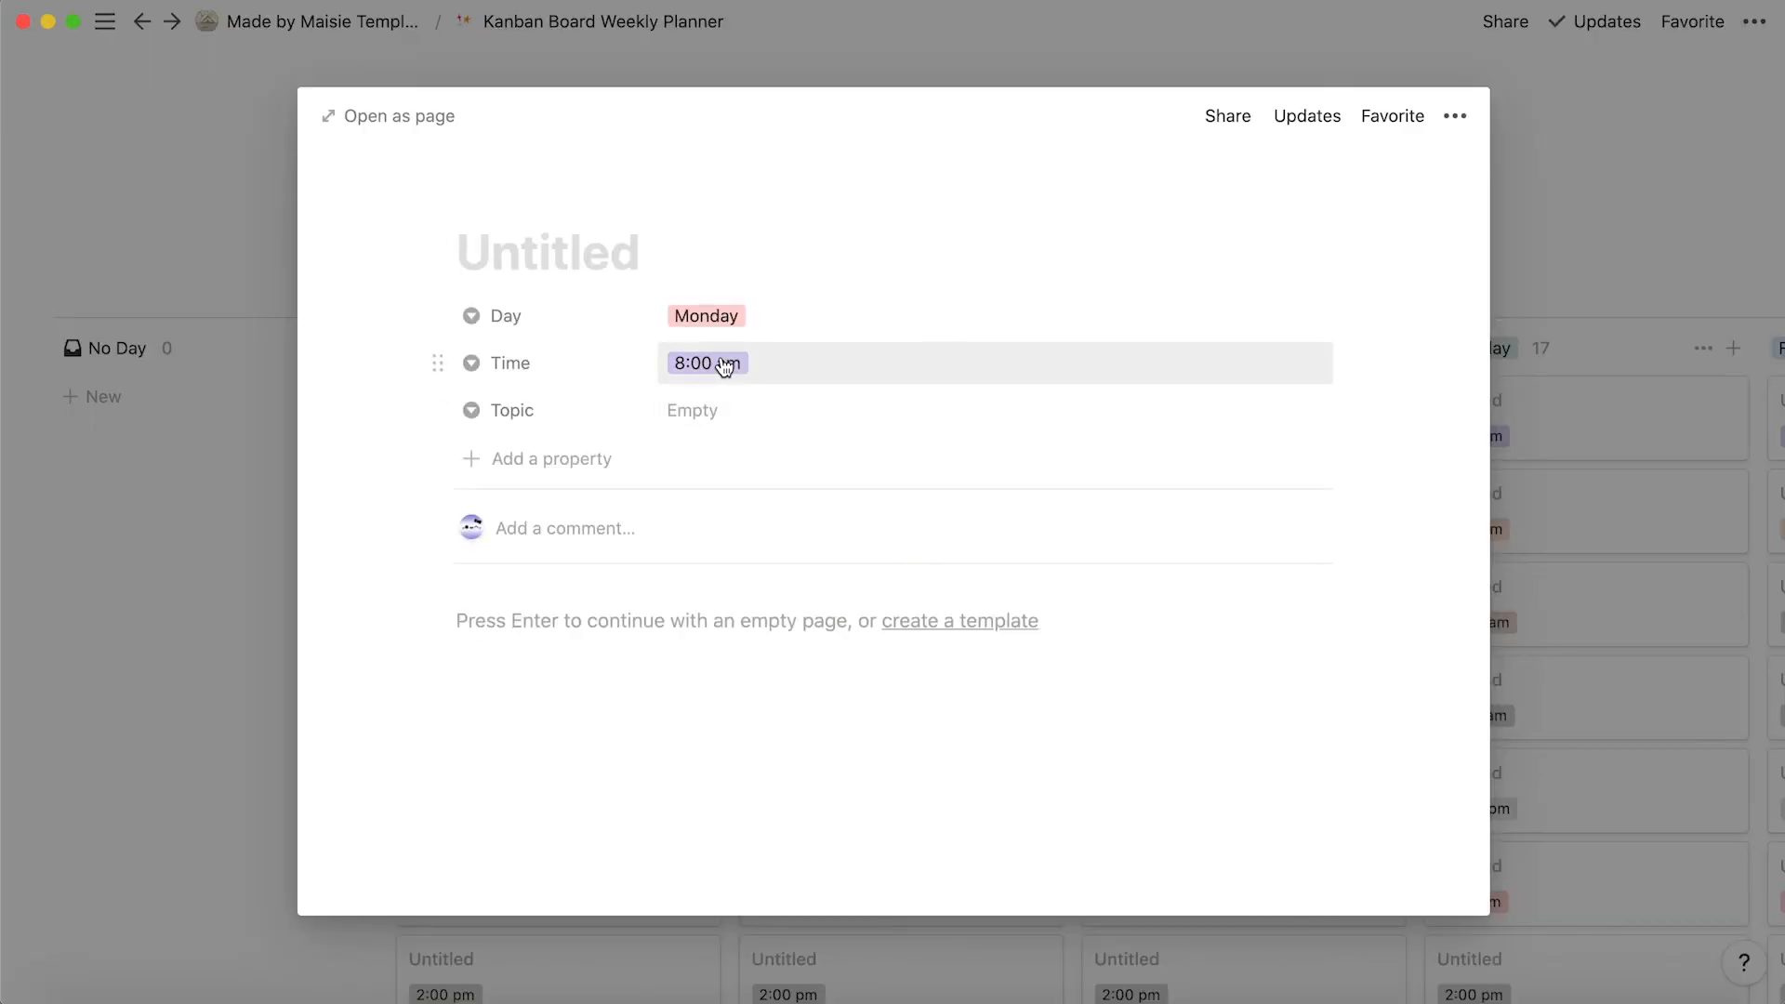
click(724, 366)
scroll(729, 629, down, 3)
scroll(737, 638, up, 3)
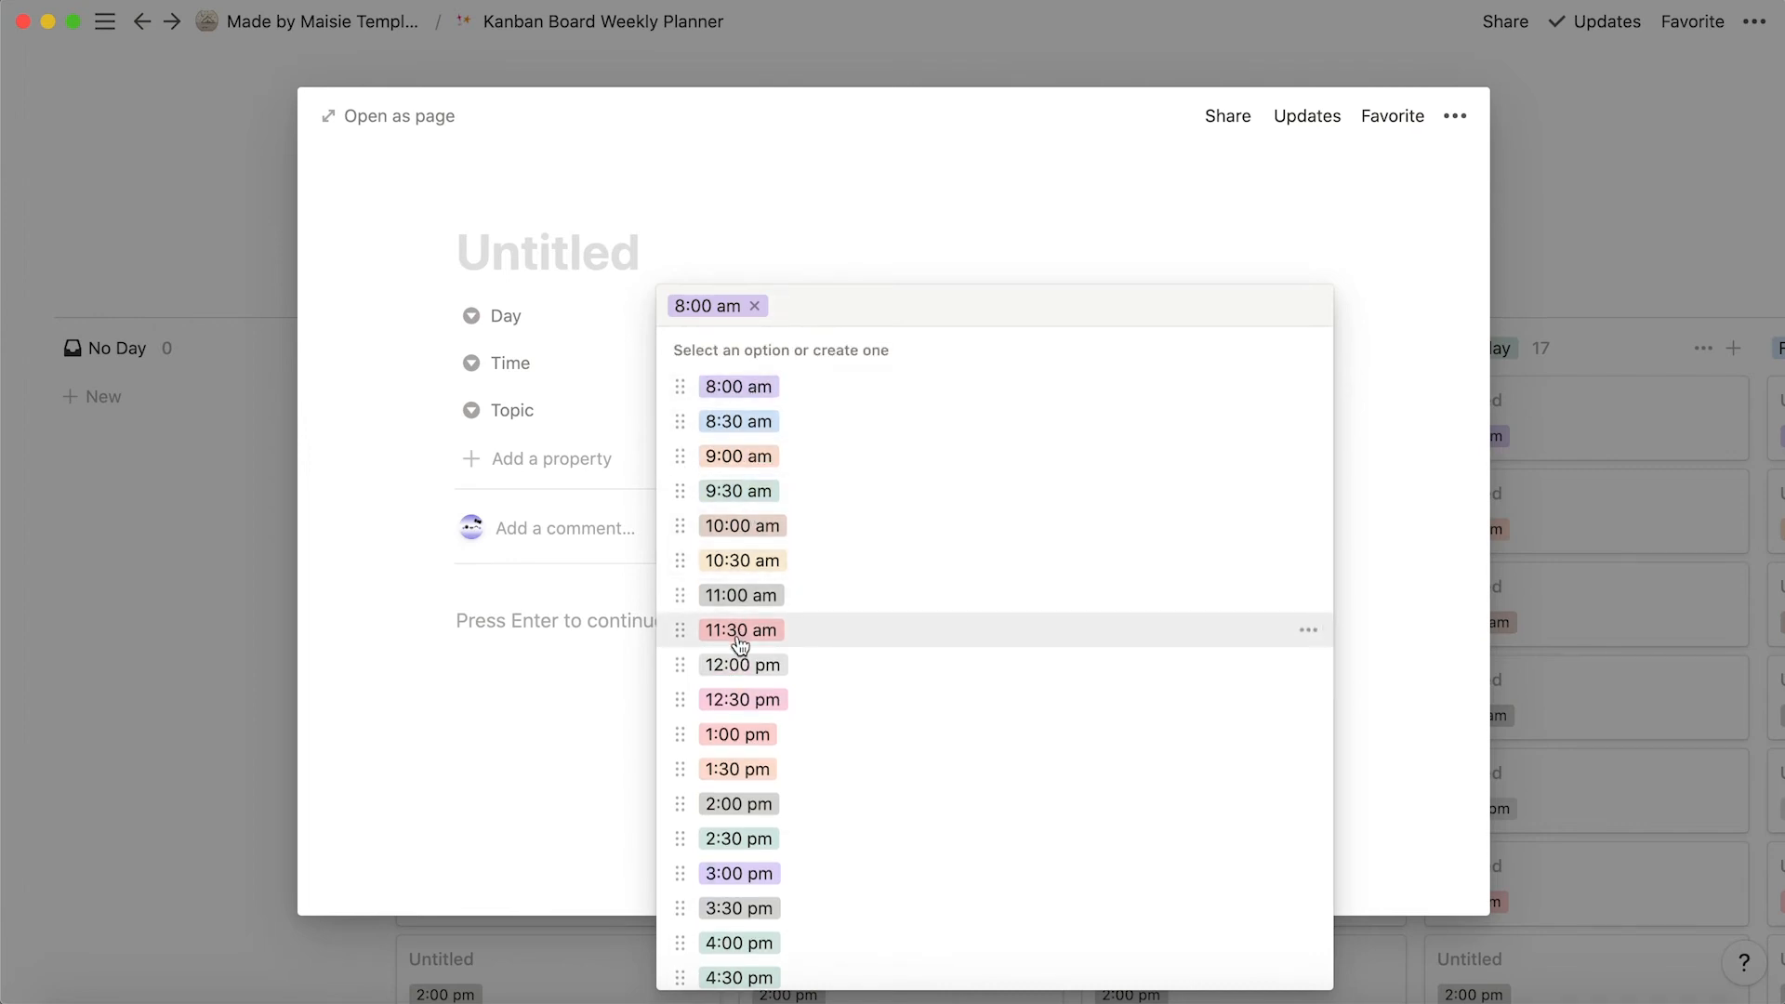
scroll(740, 643, down, 5)
scroll(740, 644, up, 5)
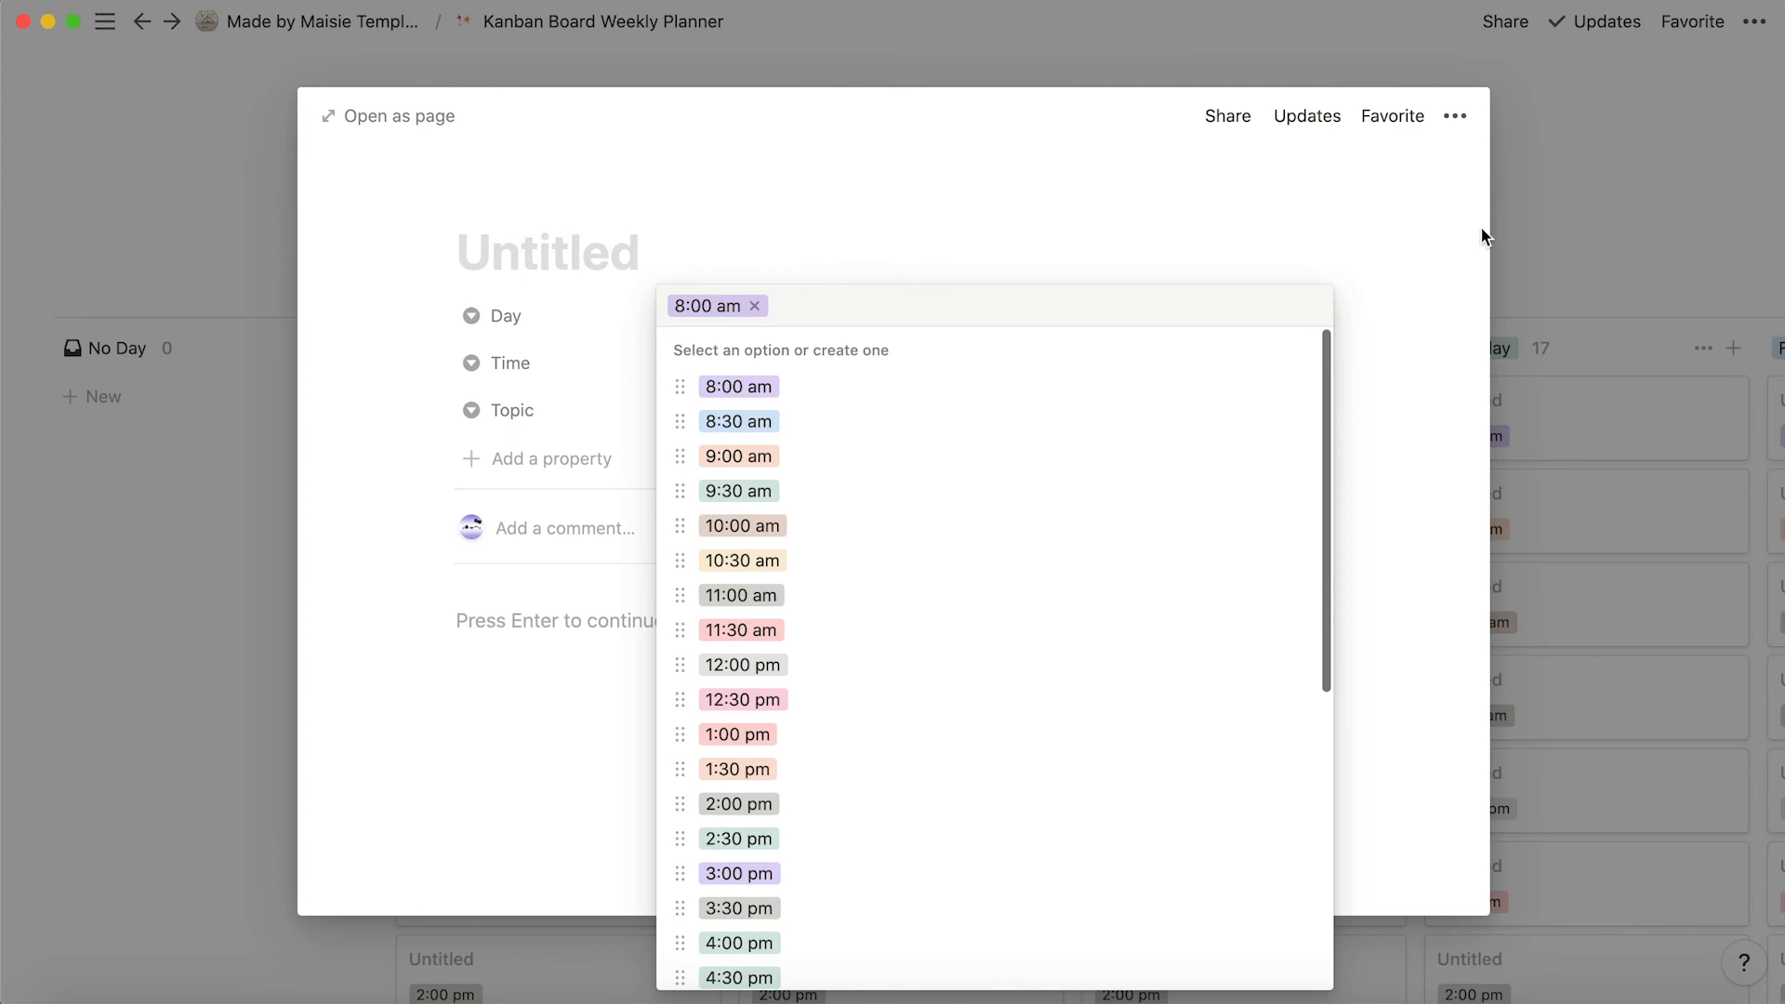
click(1737, 191)
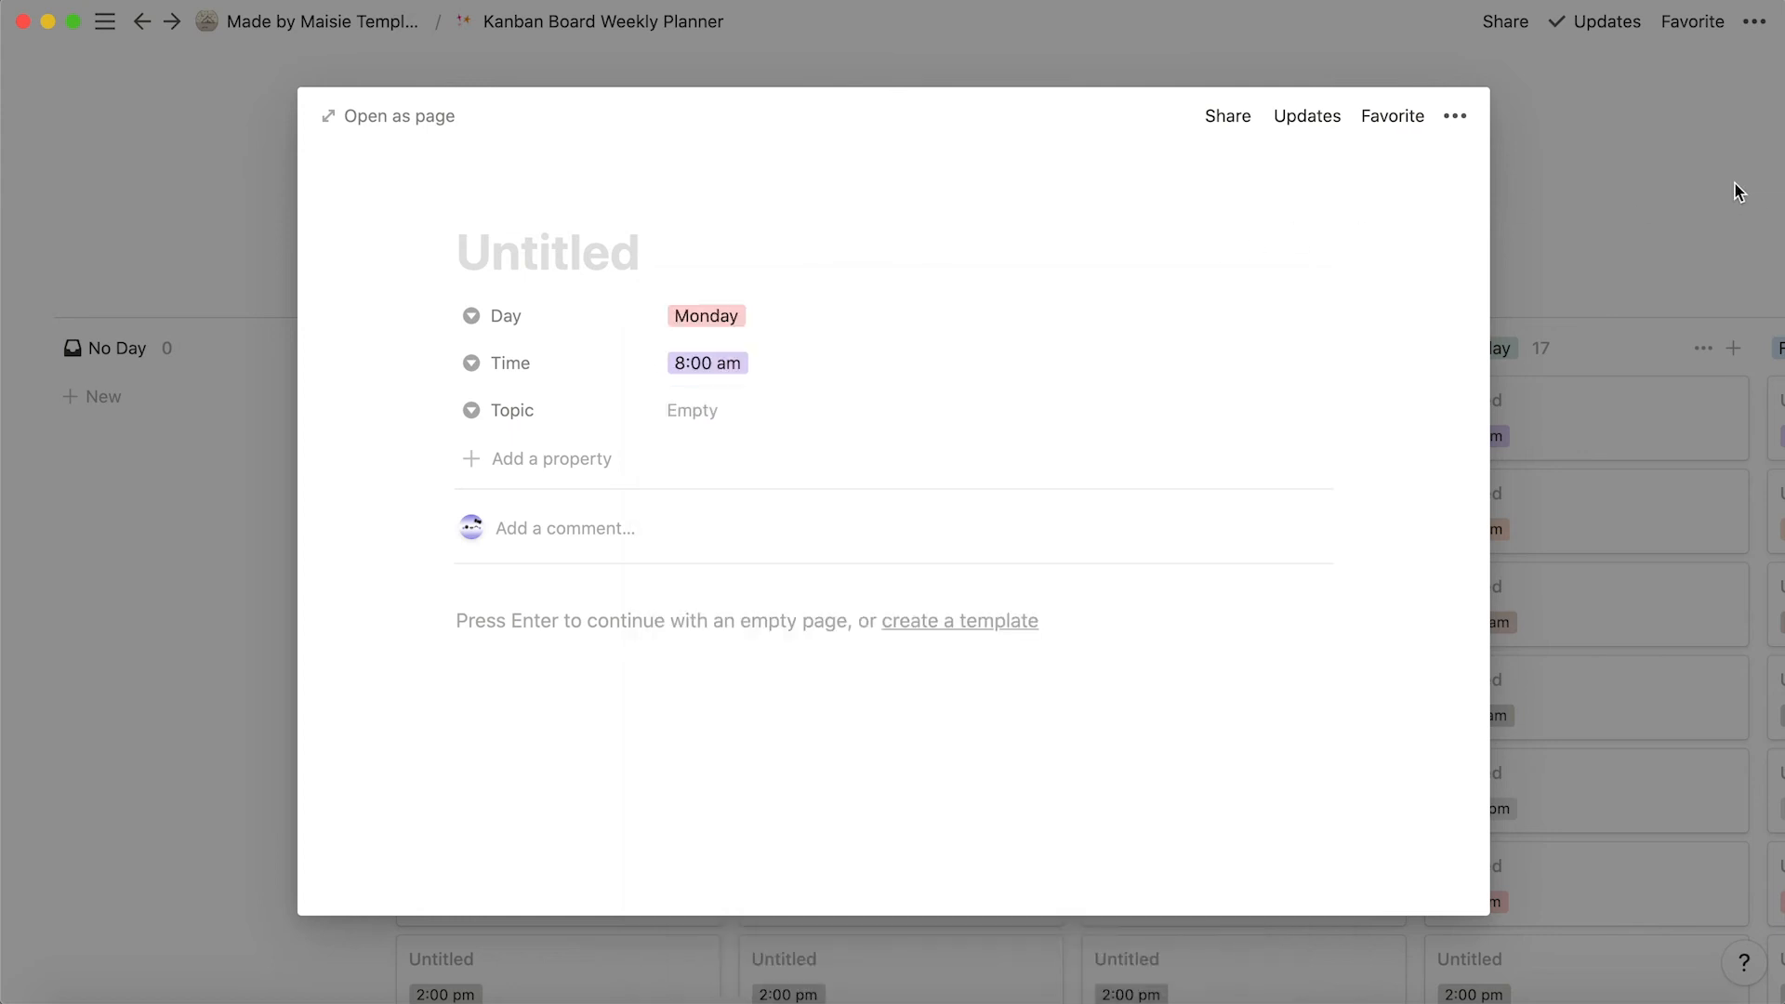
click(1606, 180)
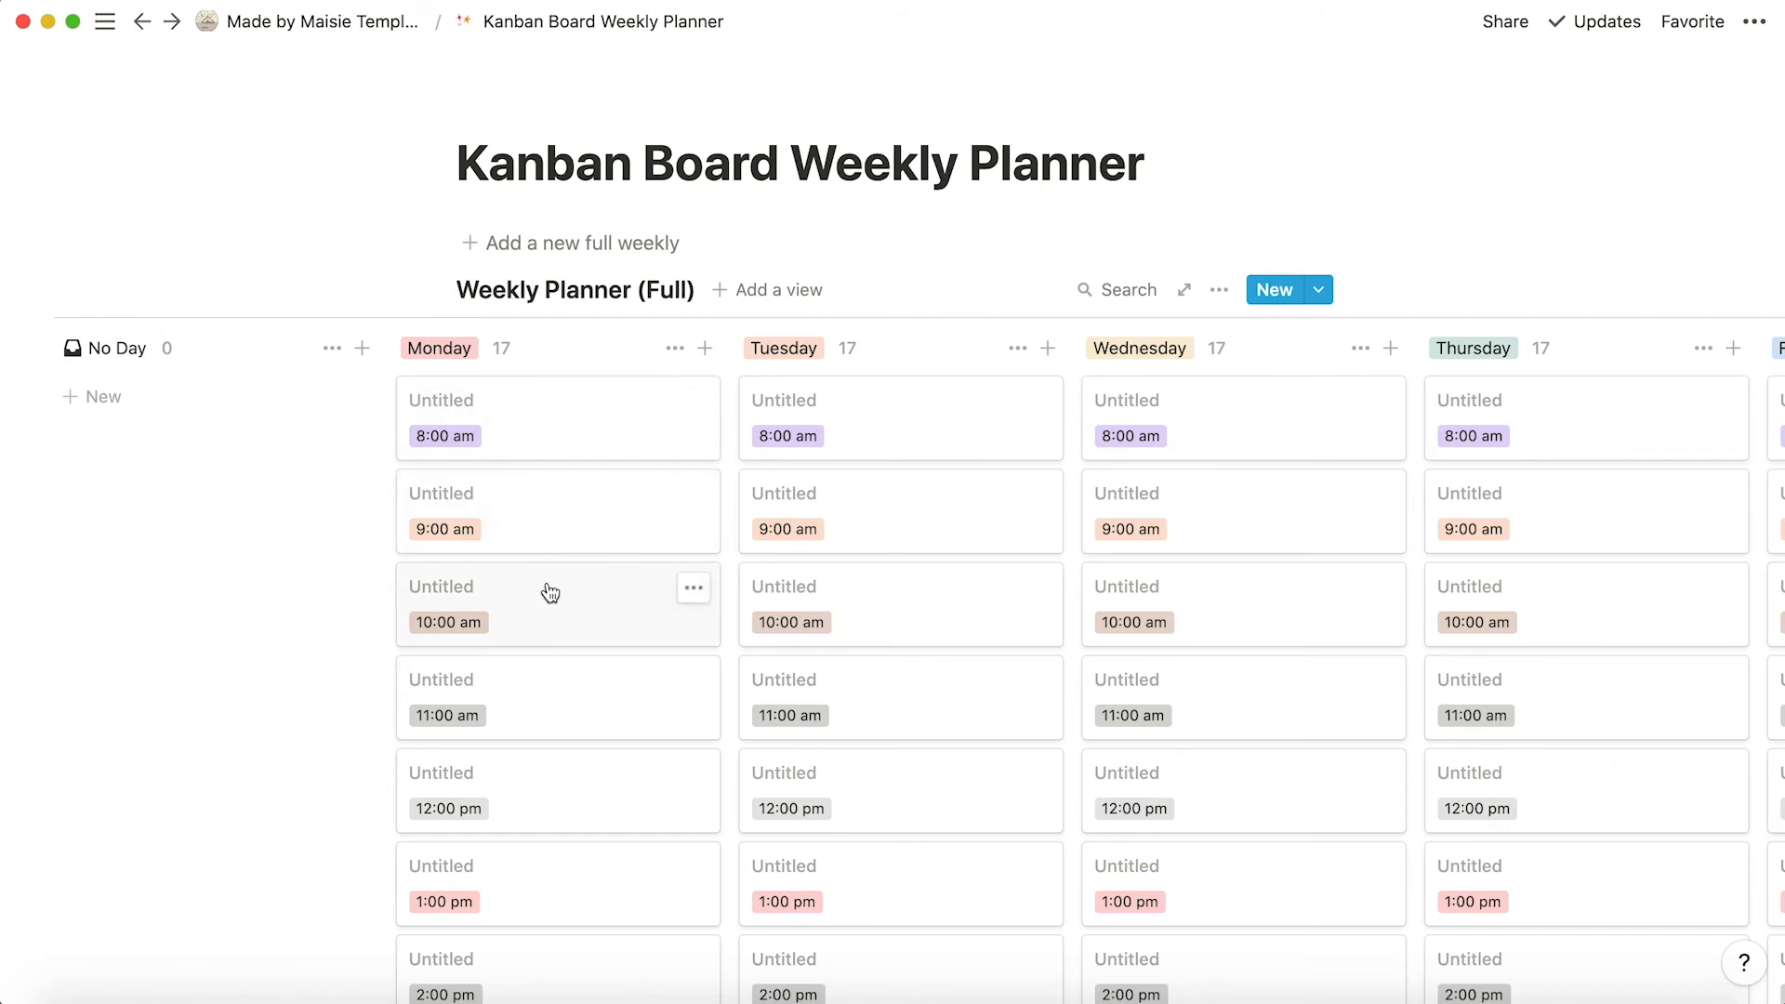
Add a card in the No Day column, move it below Monday's 8:00 am card, and set its Time to 8:30 am.
scroll(551, 593, down, 2)
click(213, 294)
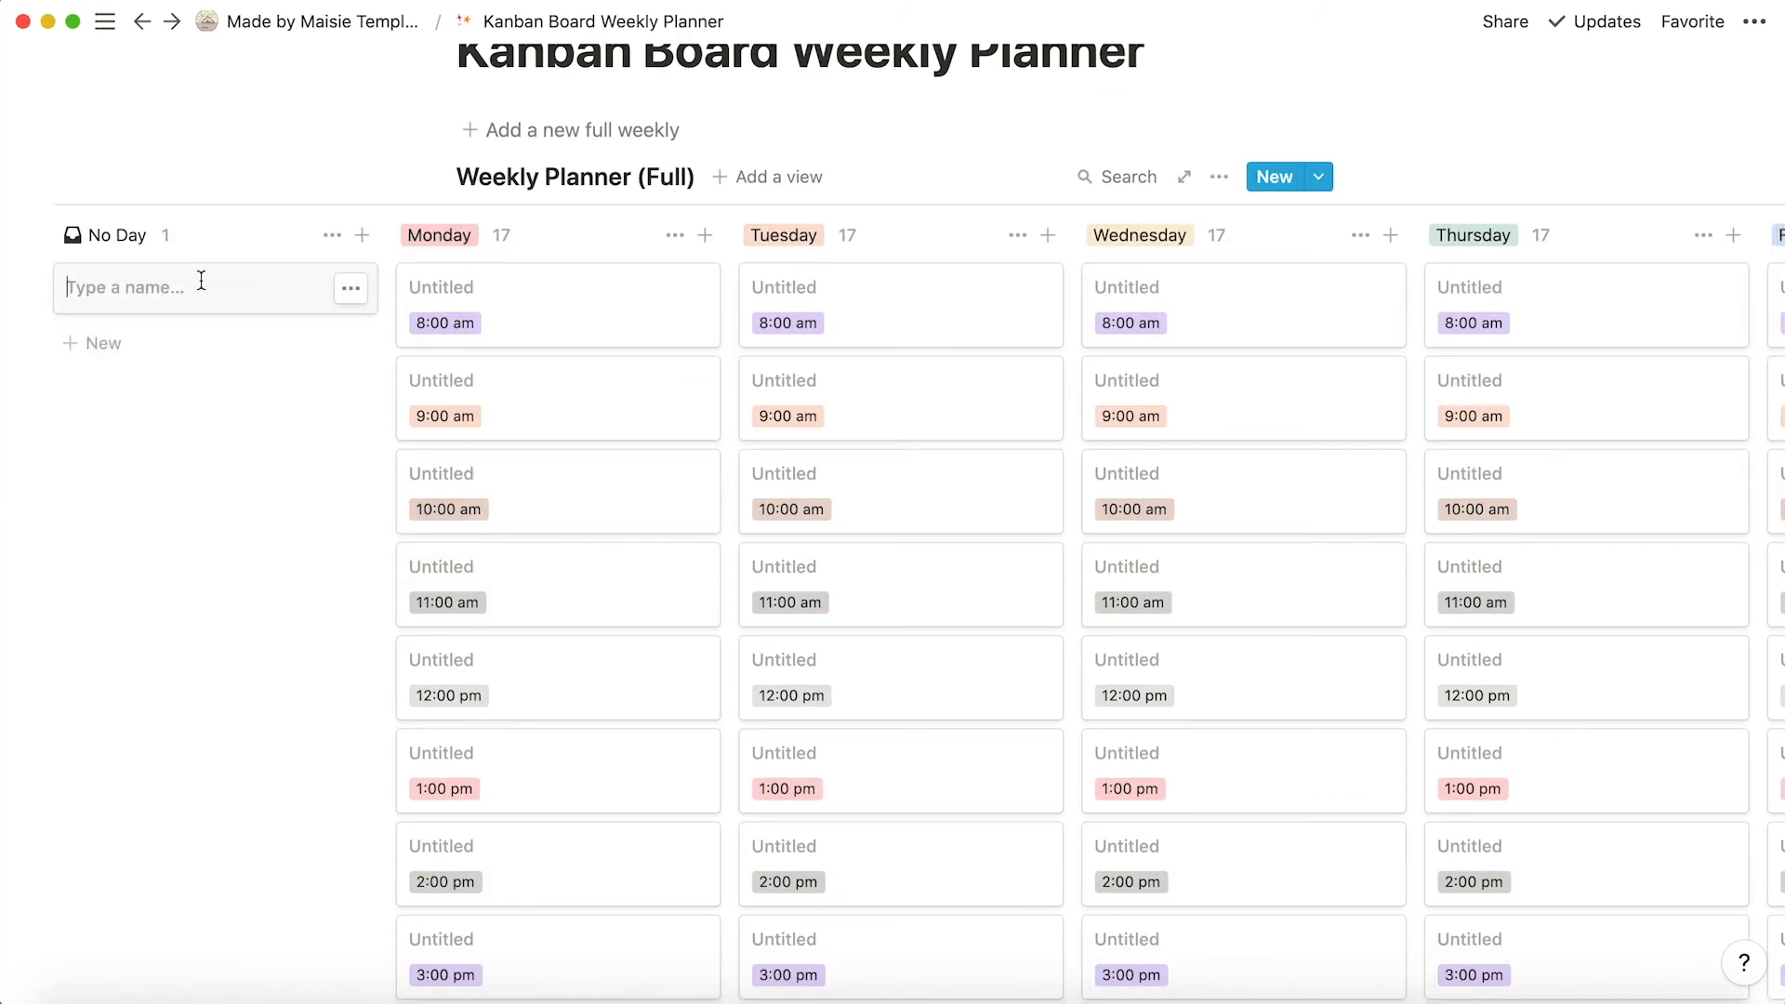
drag(290, 317, 509, 359)
click(524, 384)
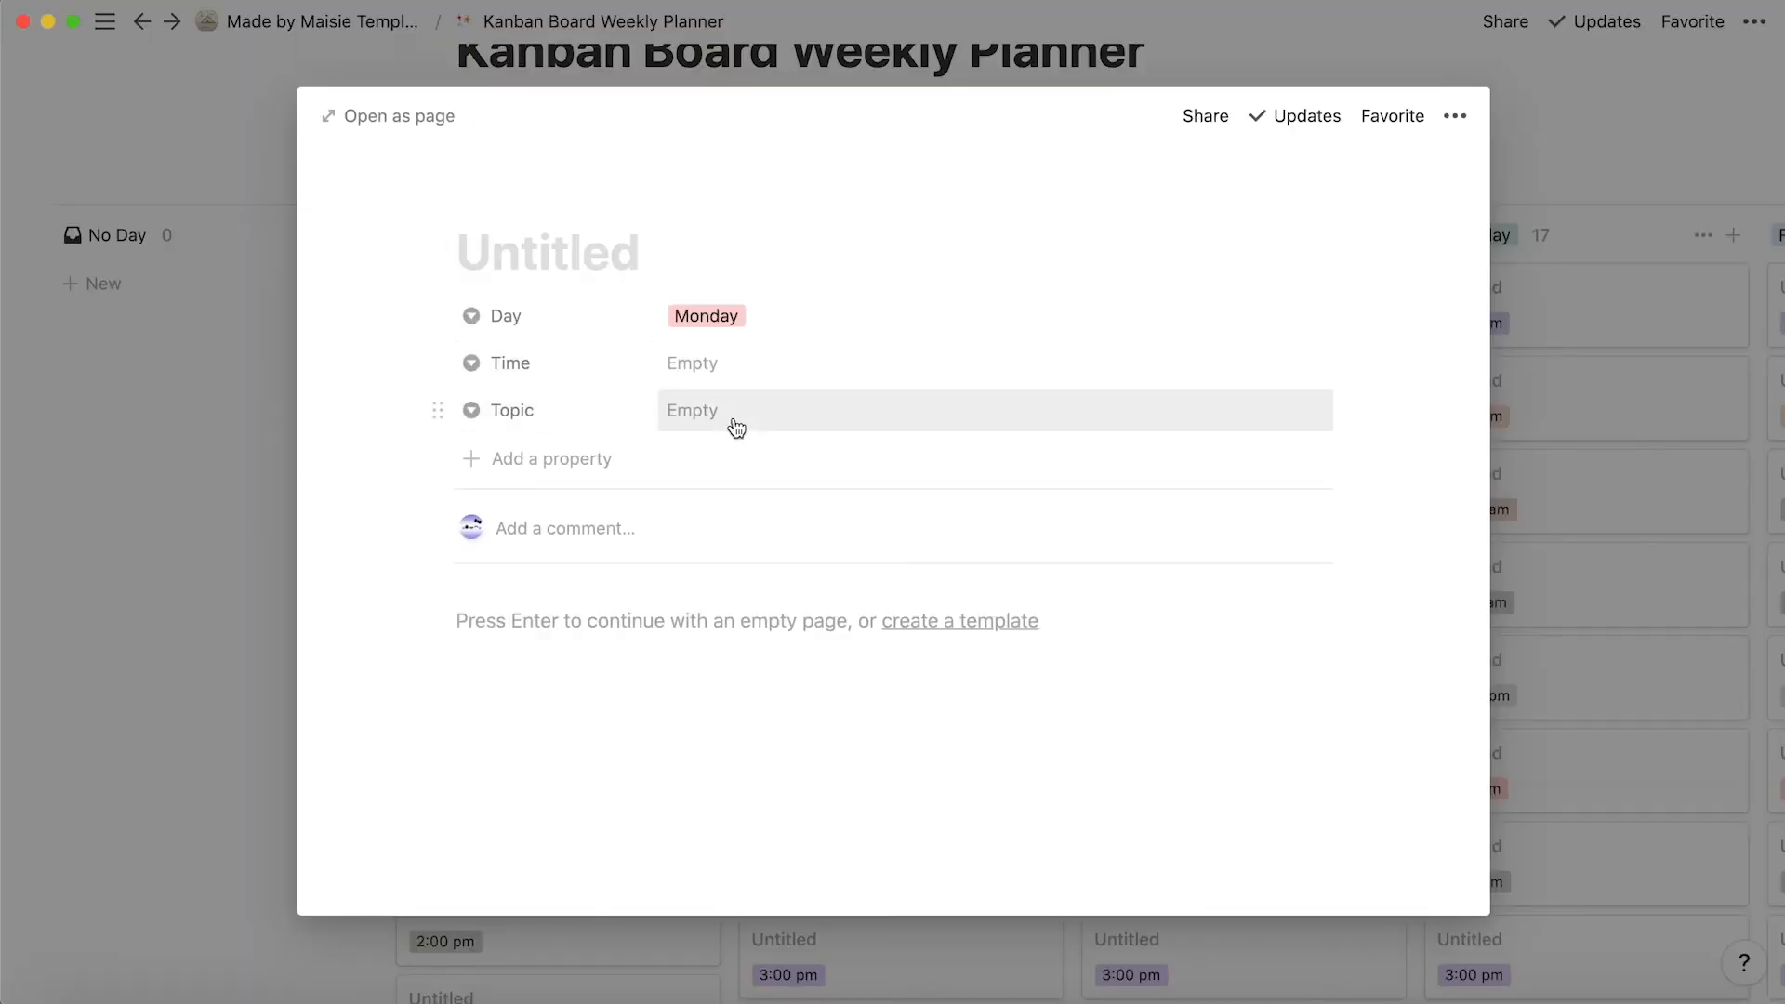
click(721, 371)
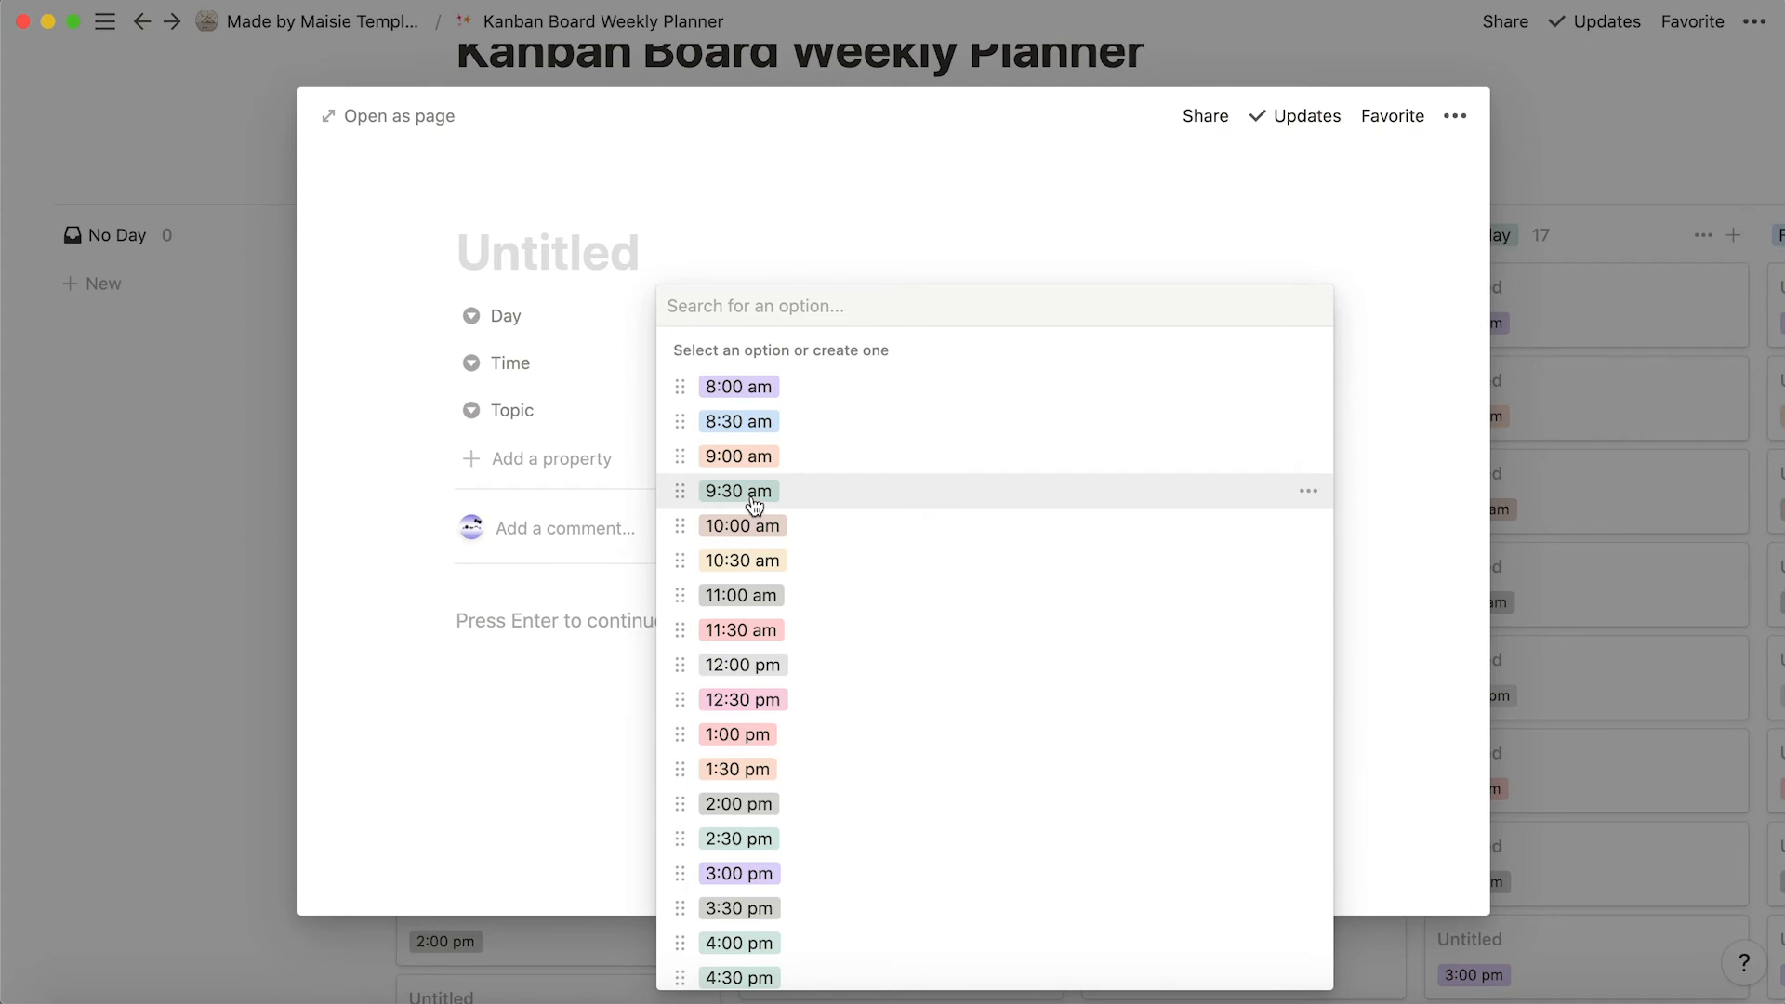
click(738, 421)
key(Escape)
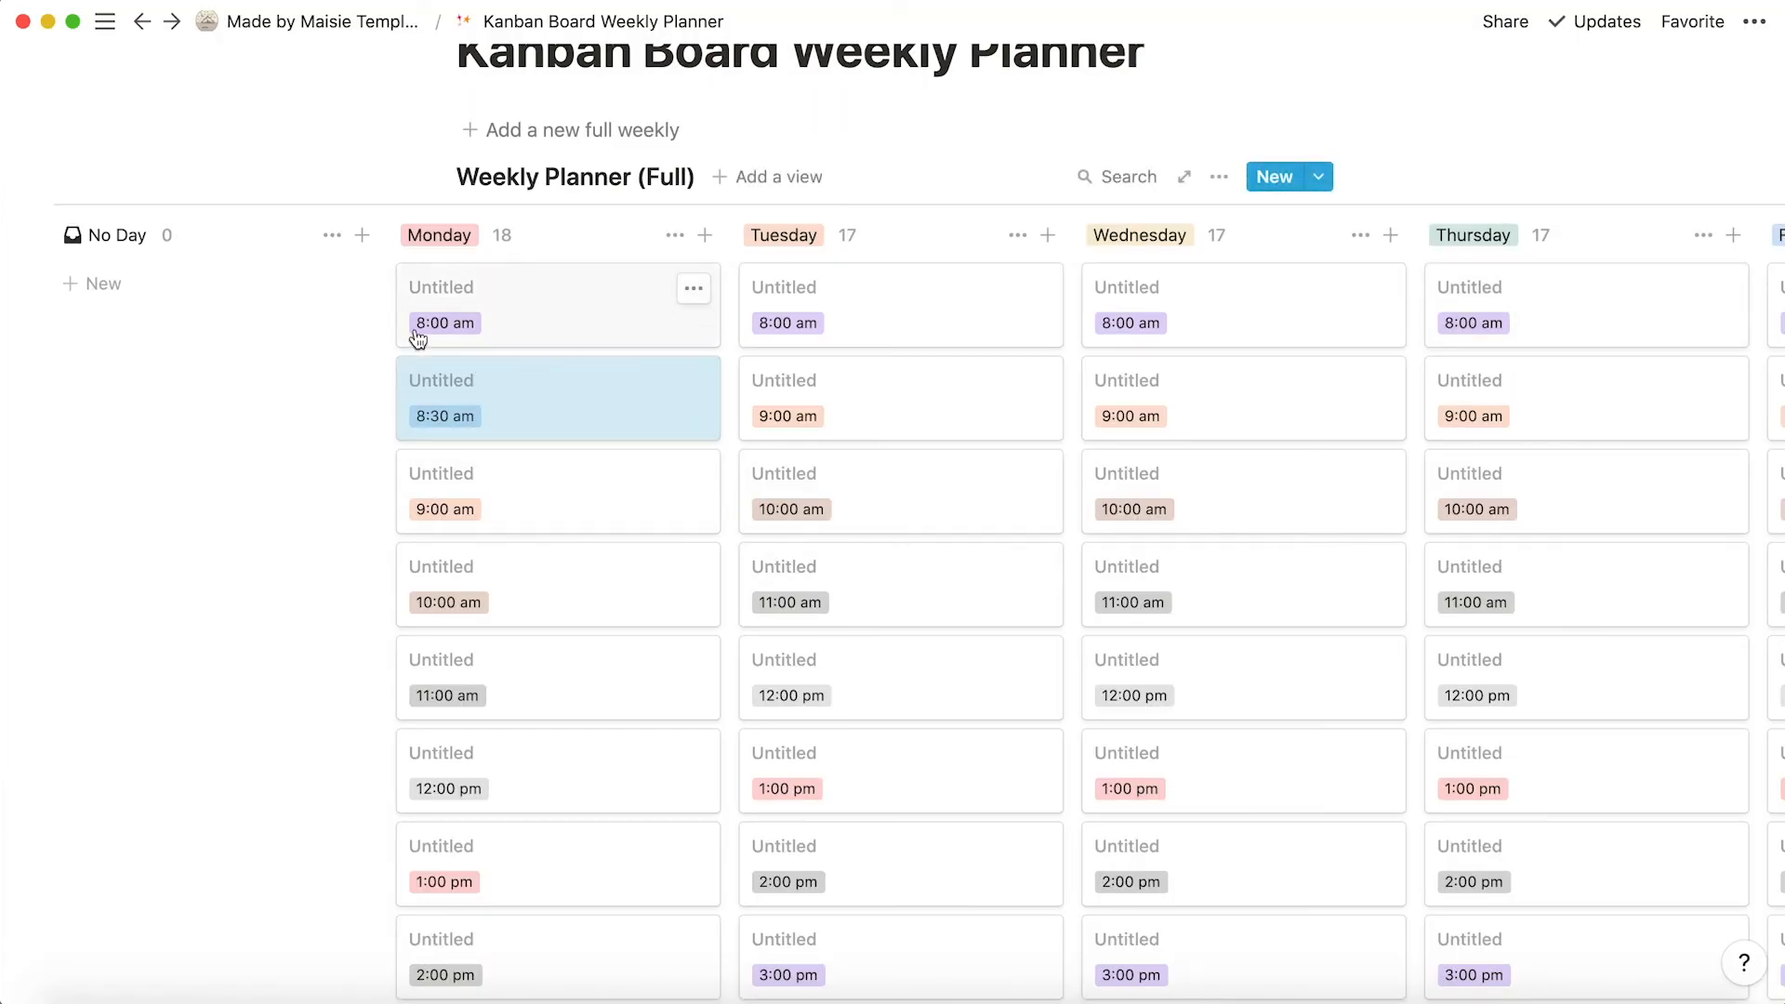
Title the Monday 8:30 am card "1st class" and close it.
click(521, 324)
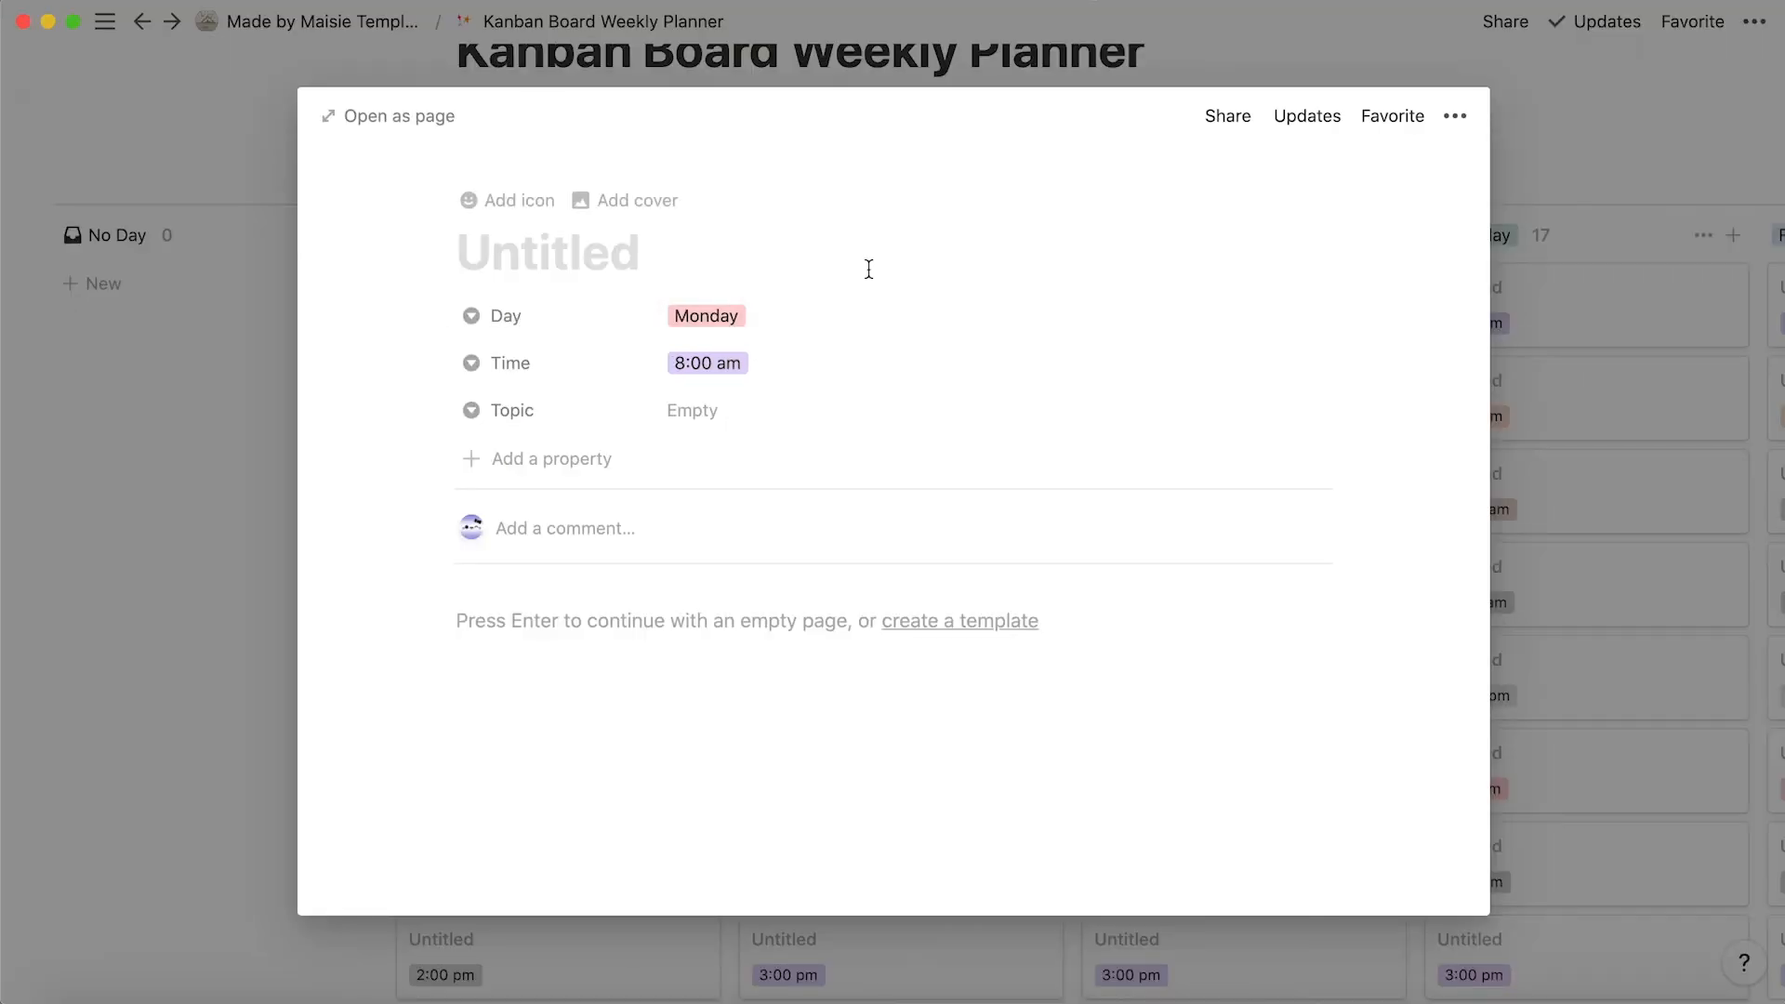
click(1626, 265)
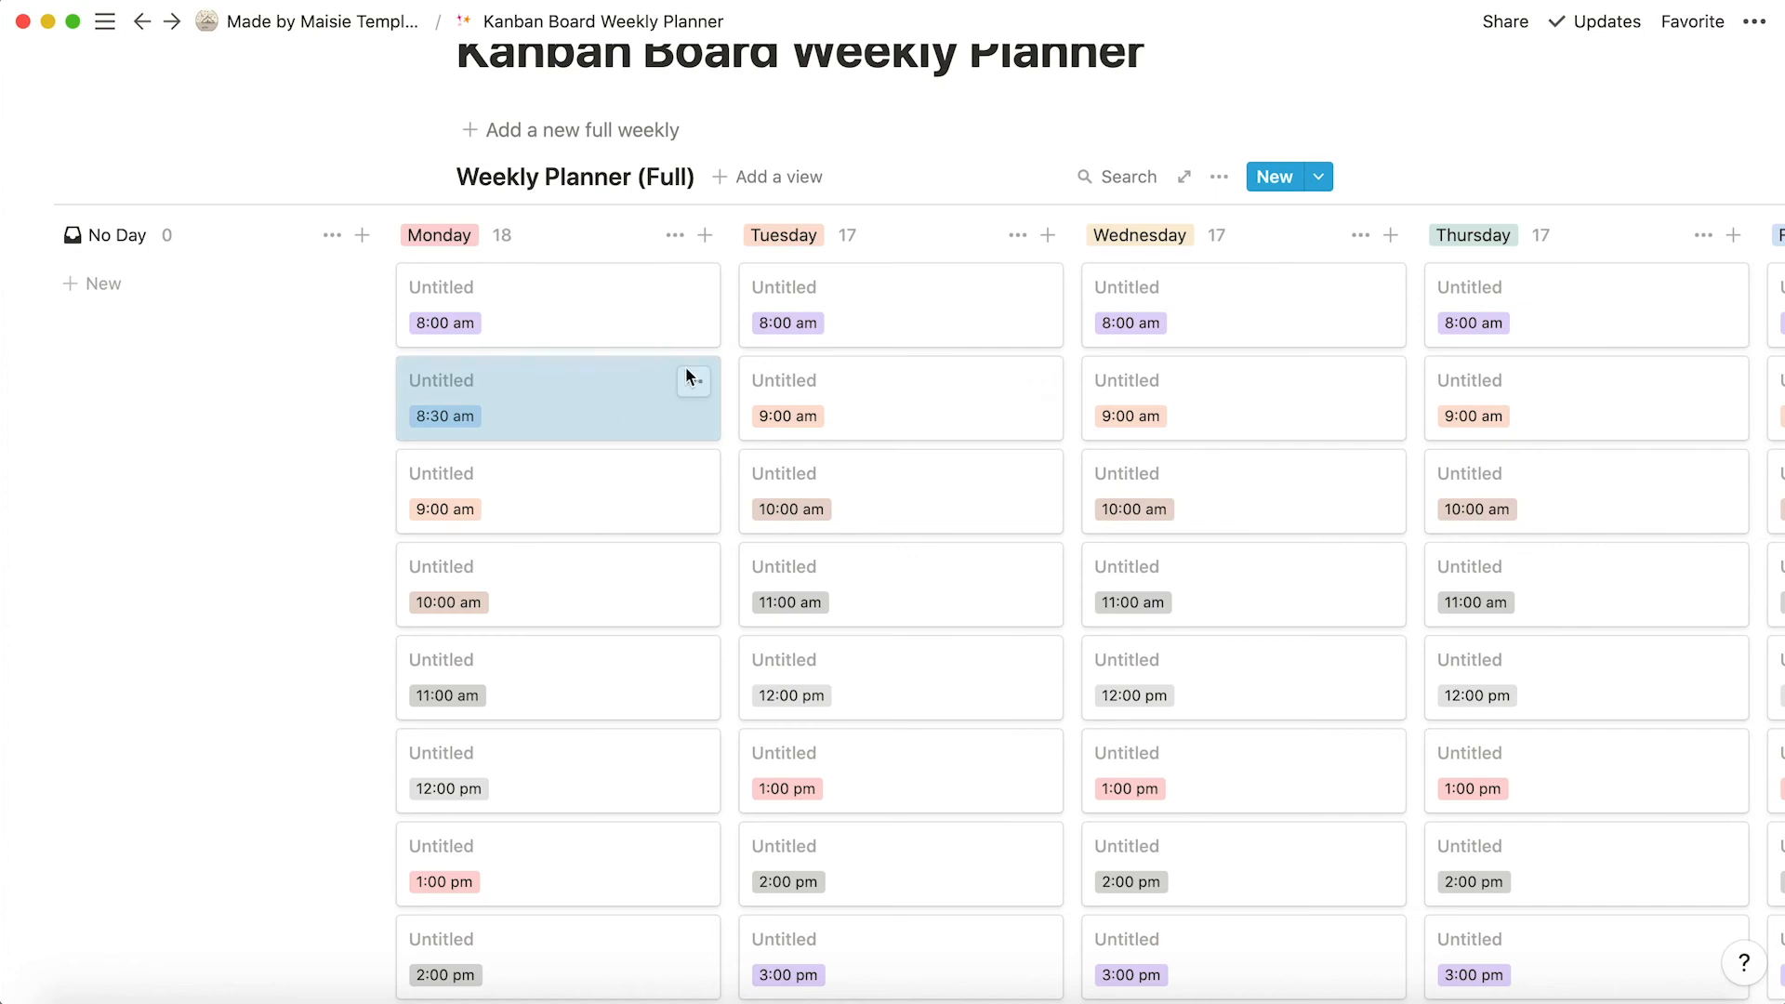
click(689, 378)
text(1st class)
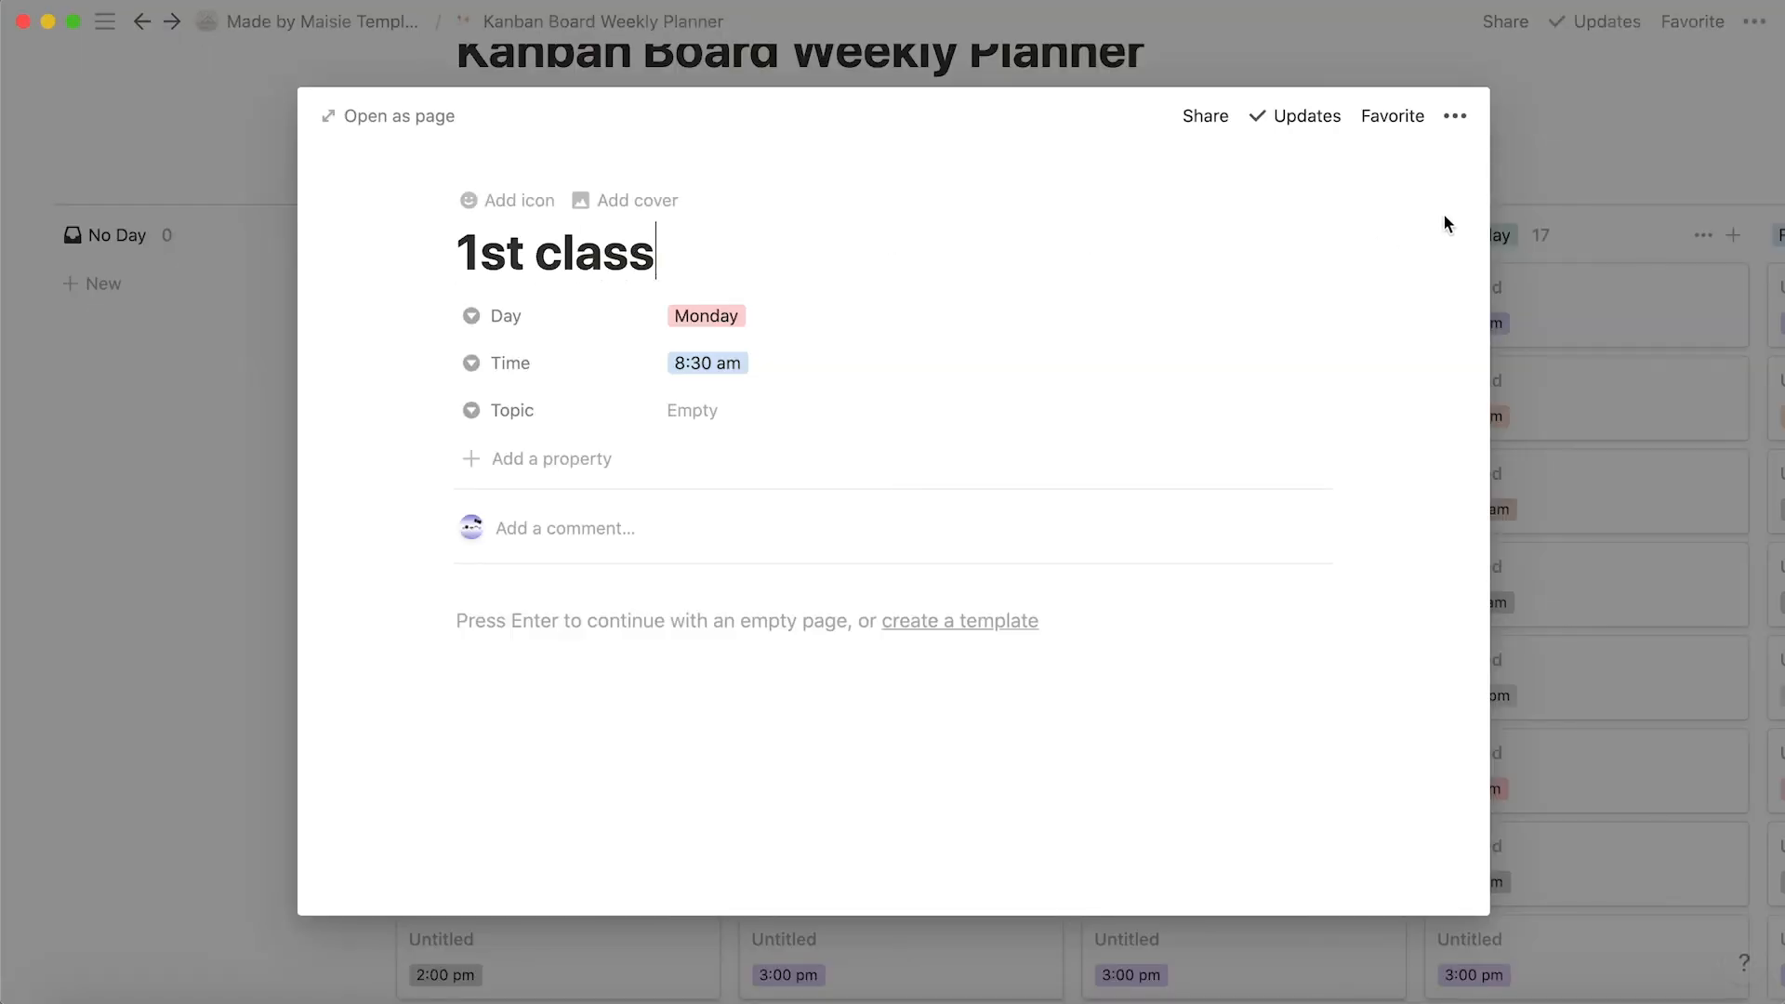
click(1508, 159)
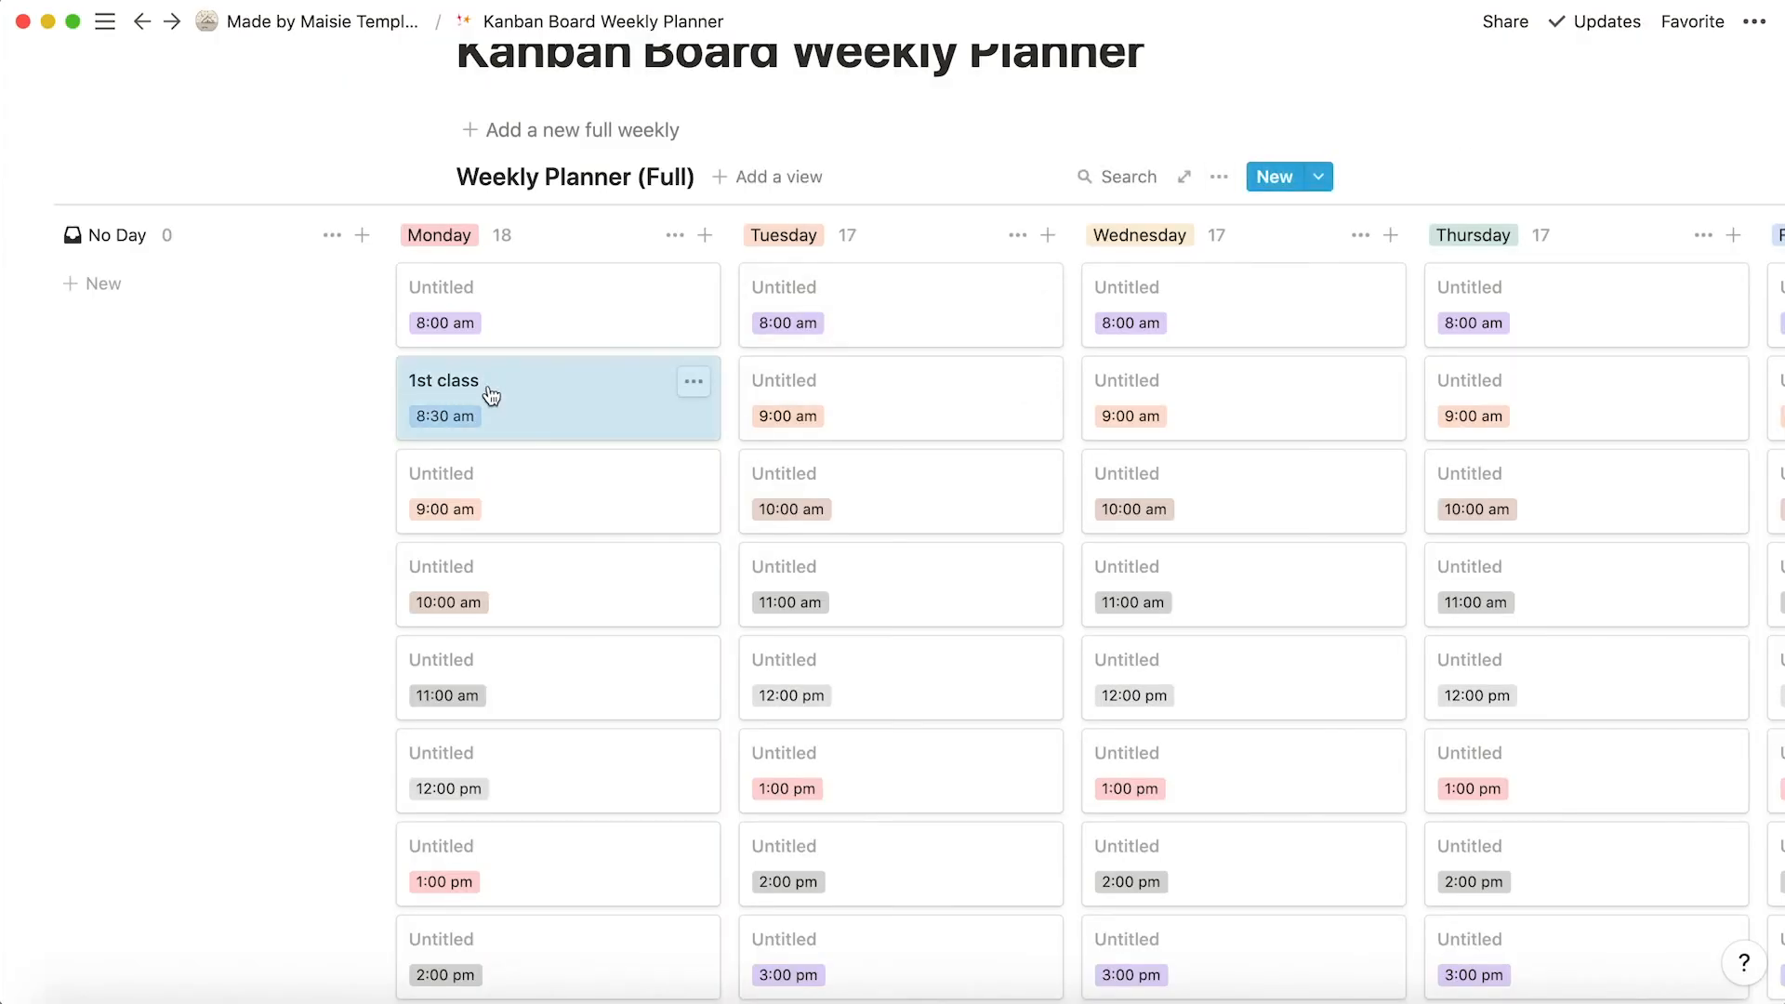
Delete the Weekly Planner (Full) board and generate a fresh full weekly planner from the page's template button.
scroll(518, 576, down, 3)
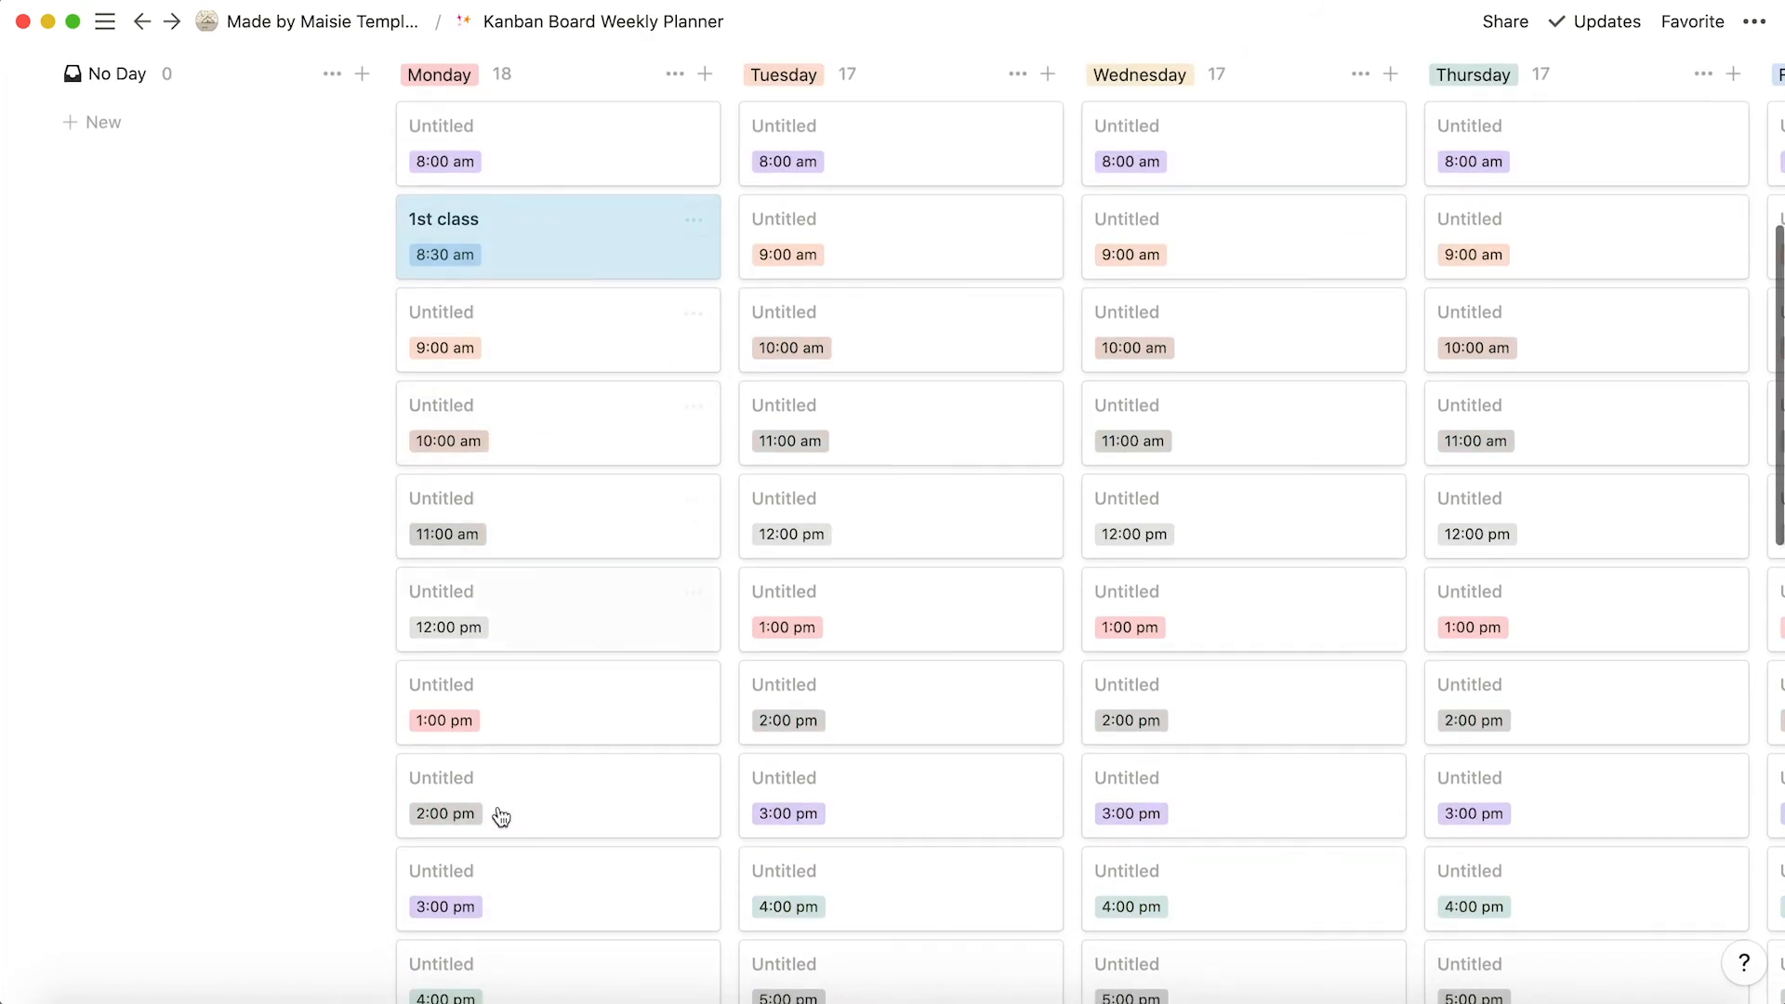
scroll(499, 817, down, 5)
scroll(498, 823, up, 10)
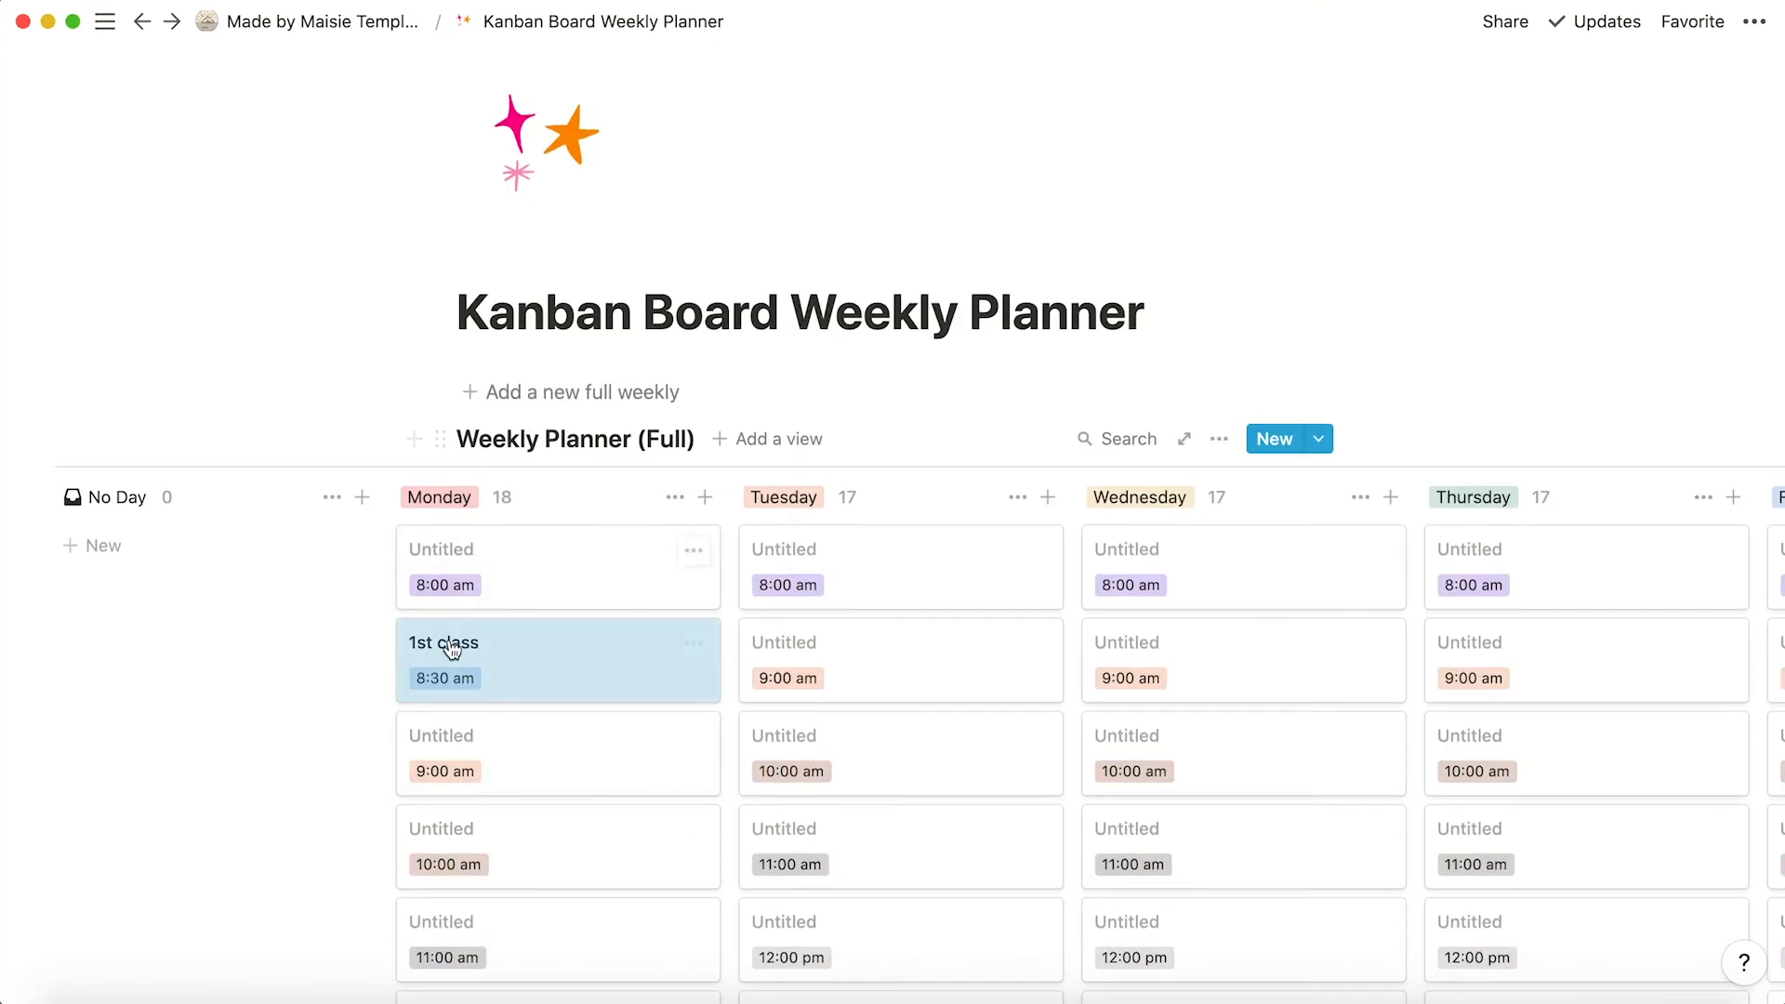
click(440, 443)
click(426, 341)
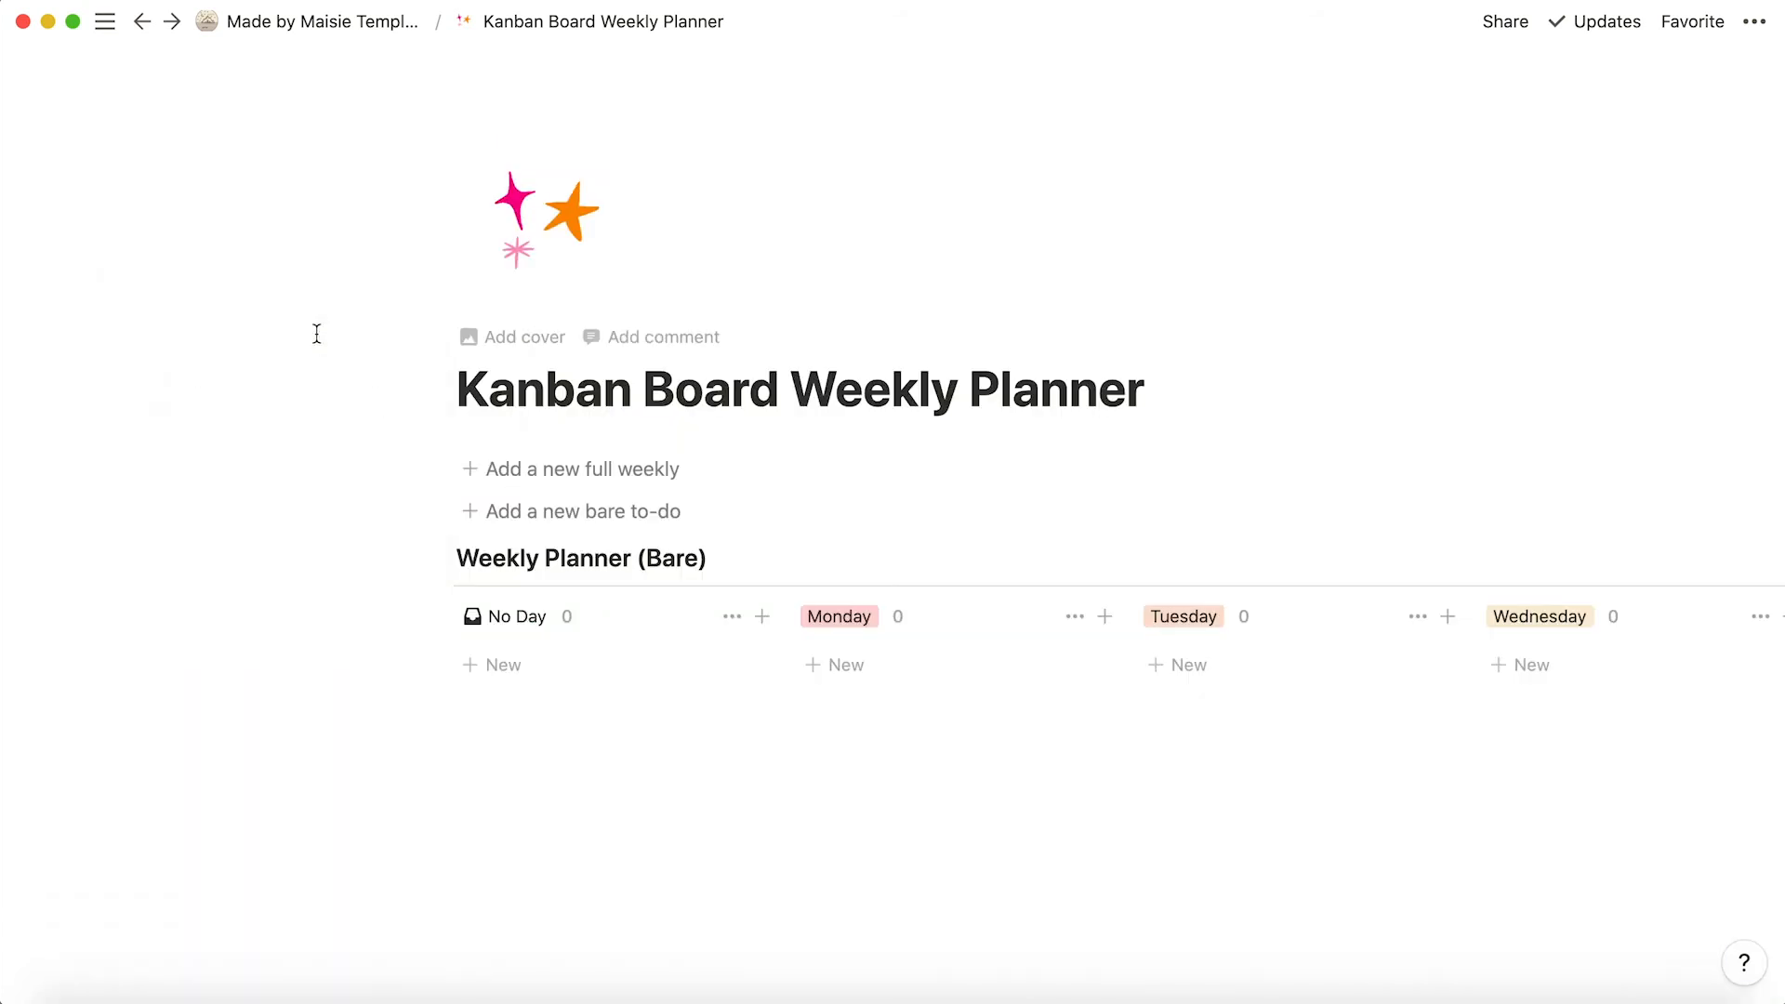
click(654, 475)
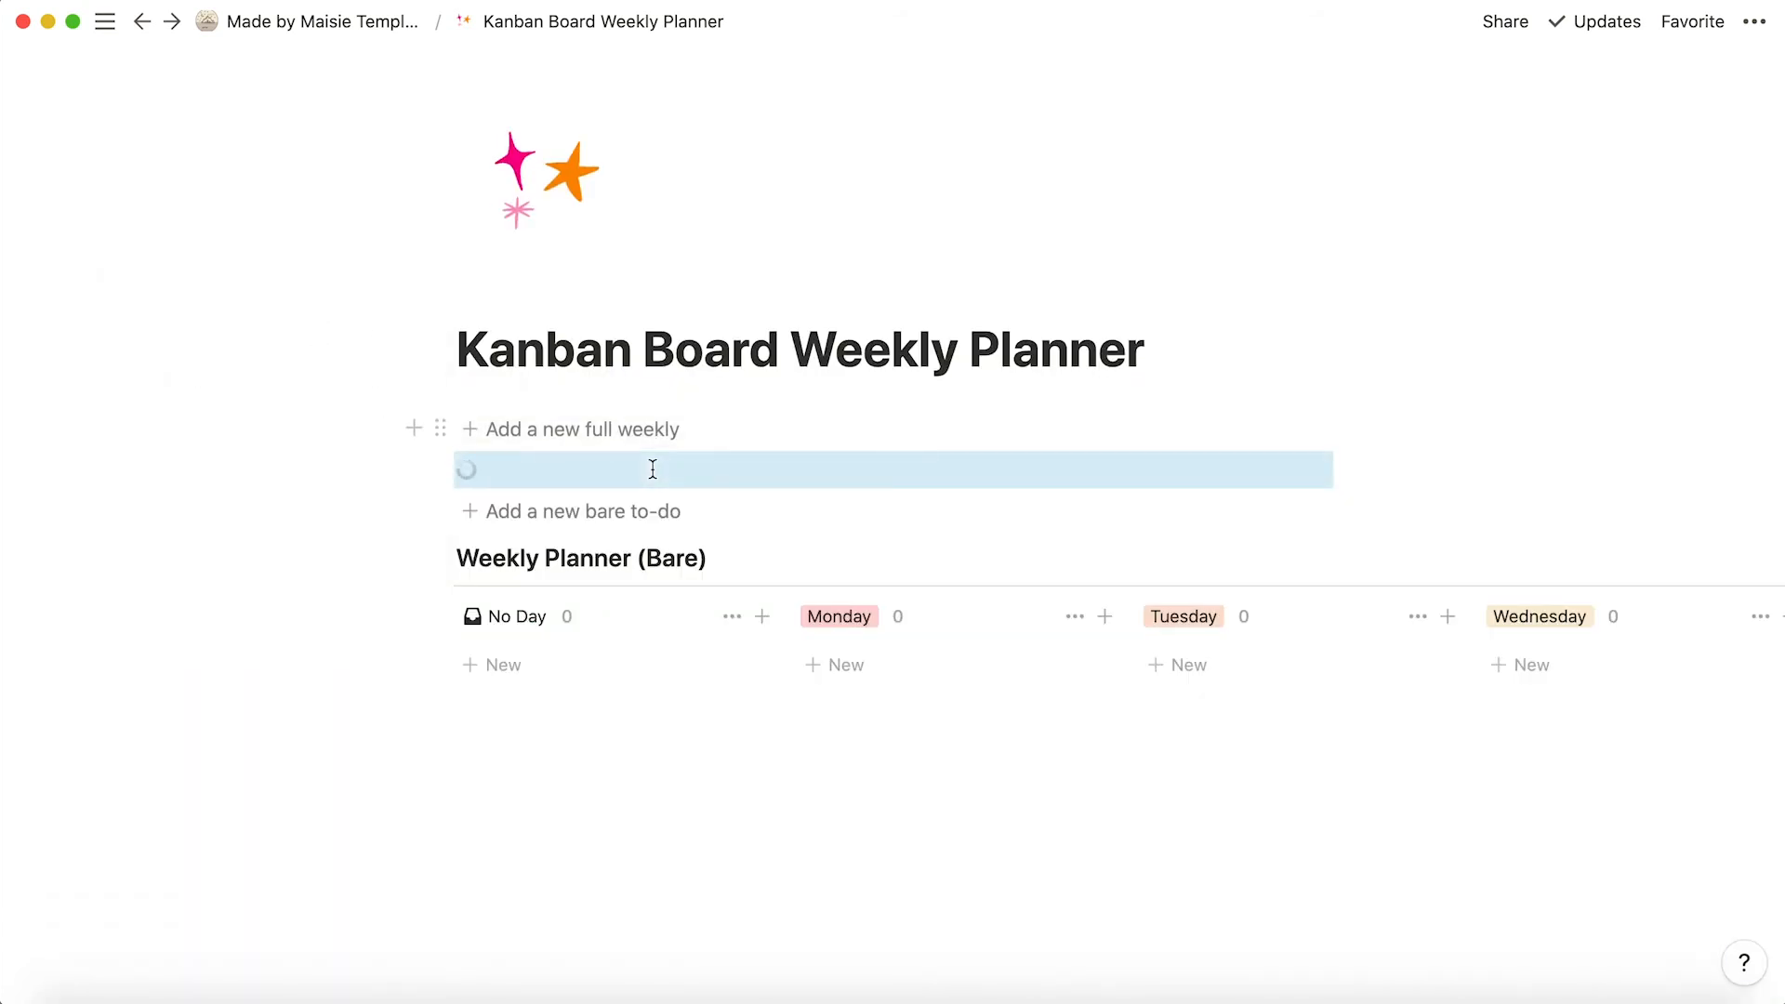
Look through the newly generated Weekly Planner (Full) board, checking every day column from 8:00 am to 12:00 am.
click(505, 481)
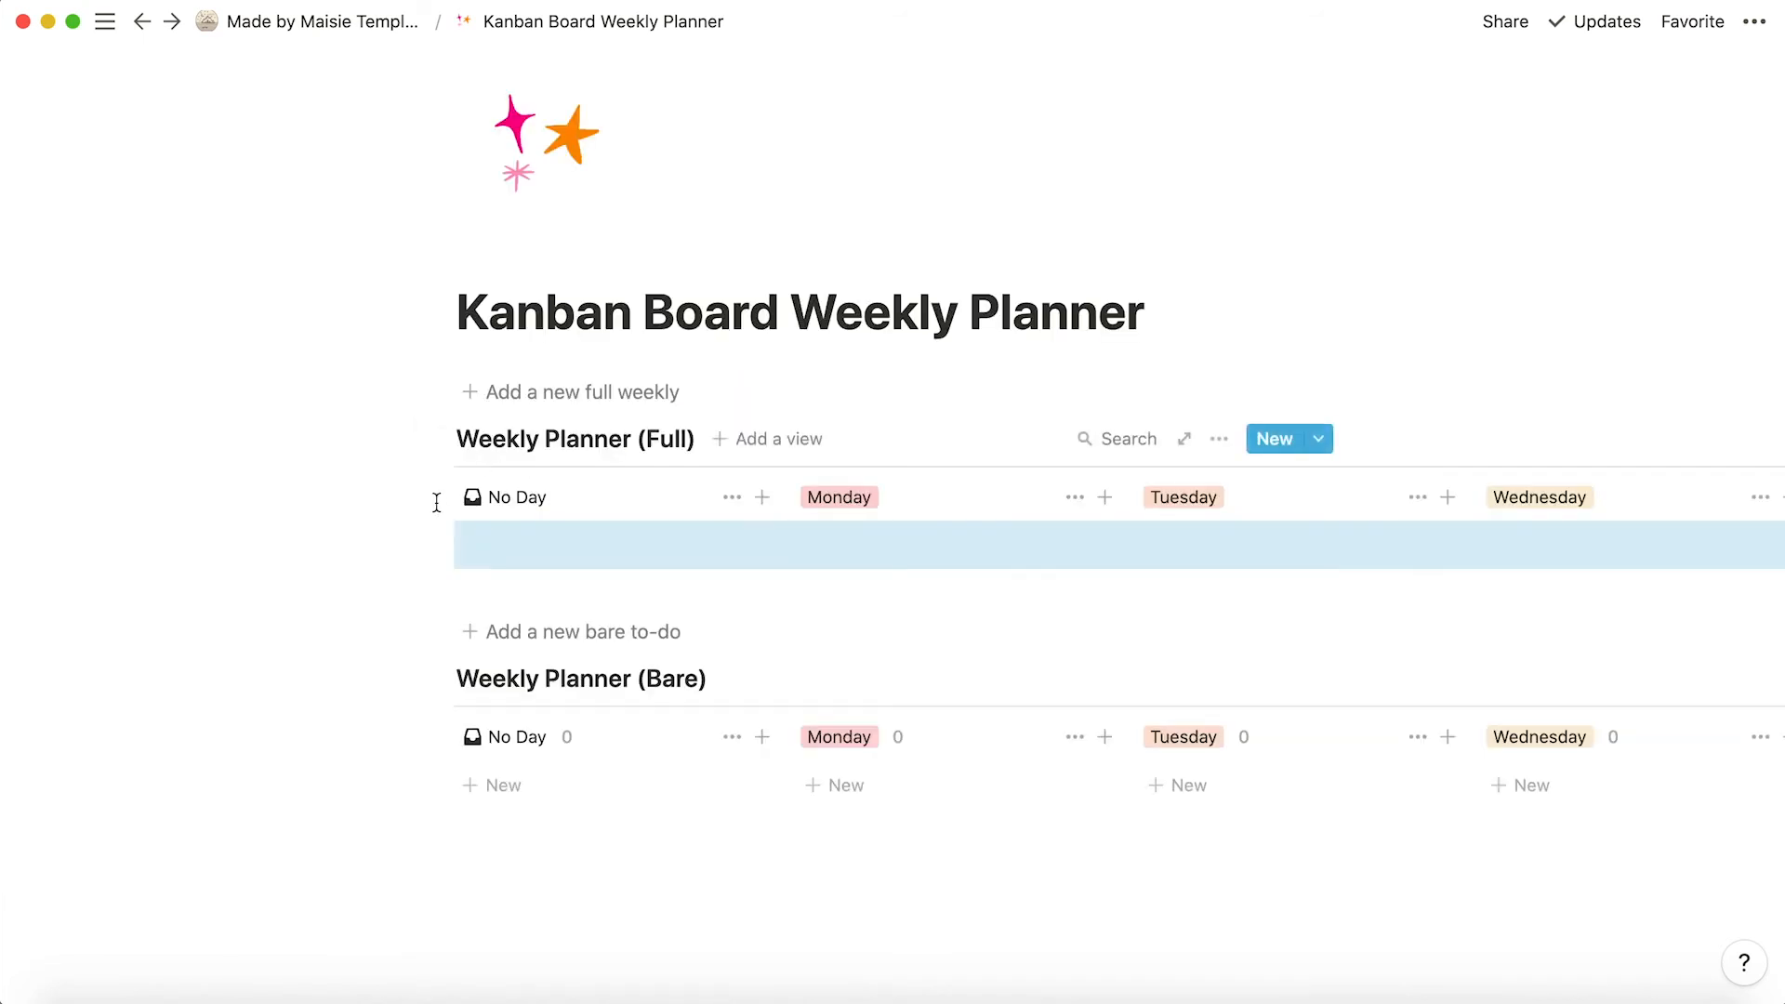
scroll(570, 623, down, 3)
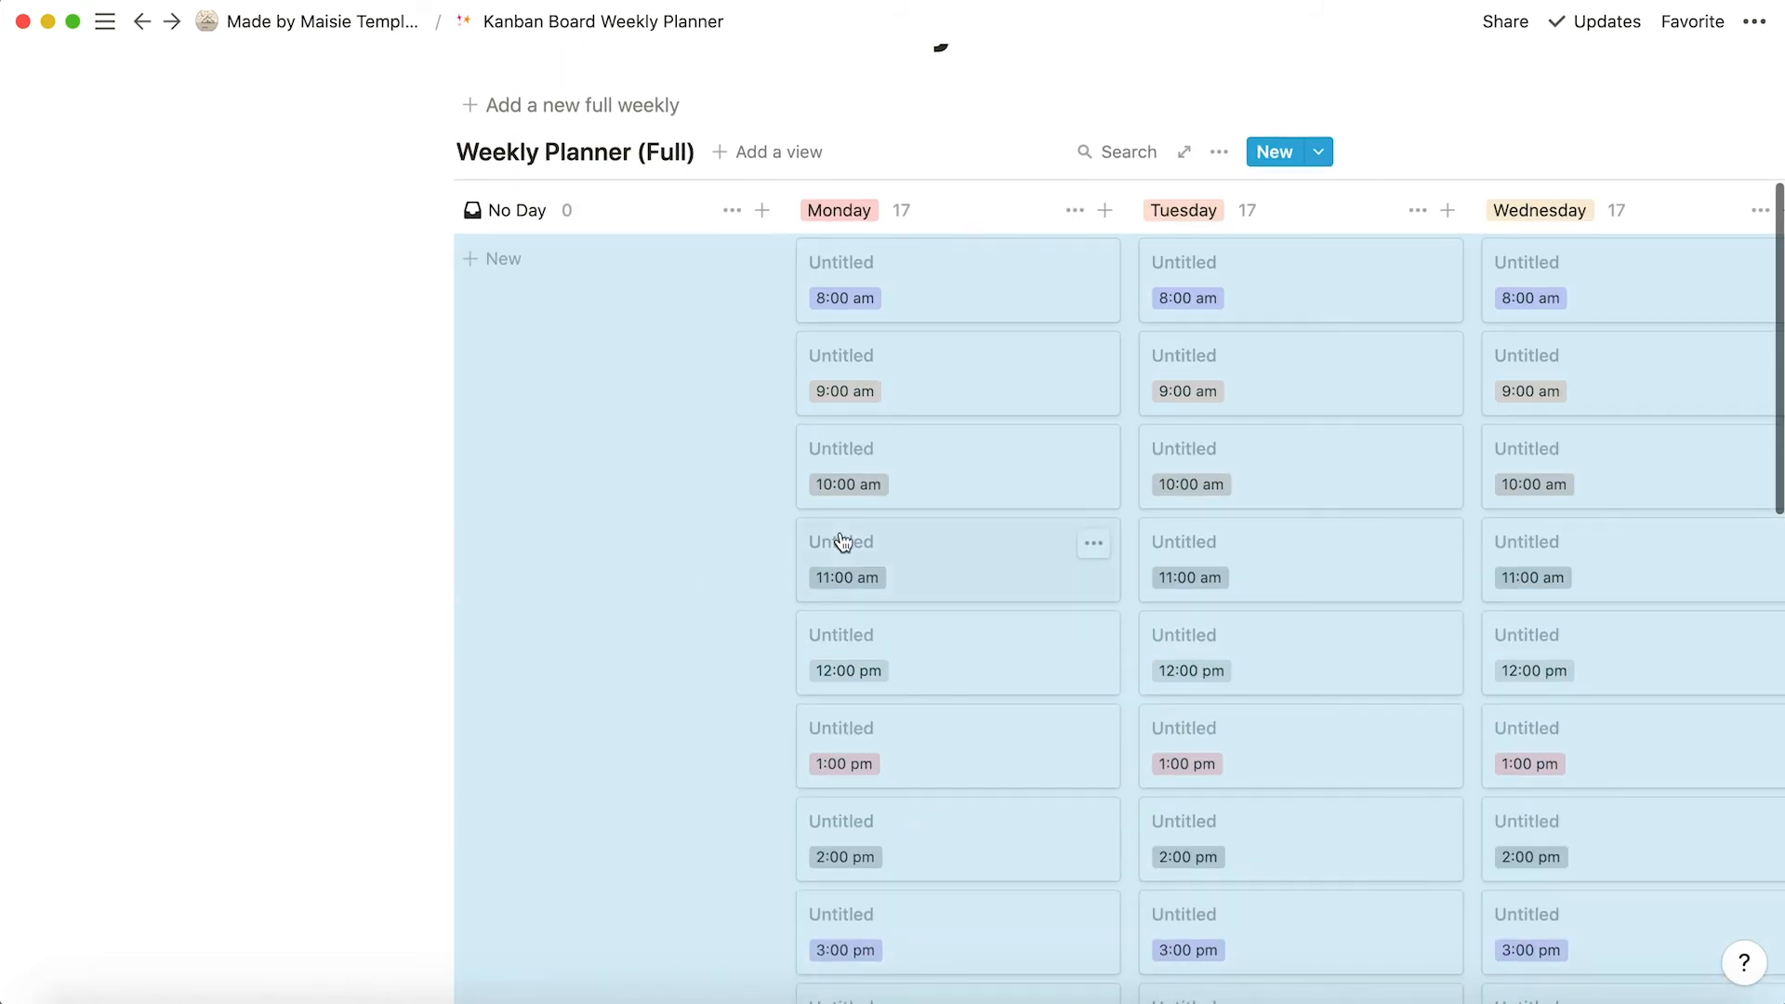
scroll(841, 542, right, 10)
scroll(842, 542, left, 10)
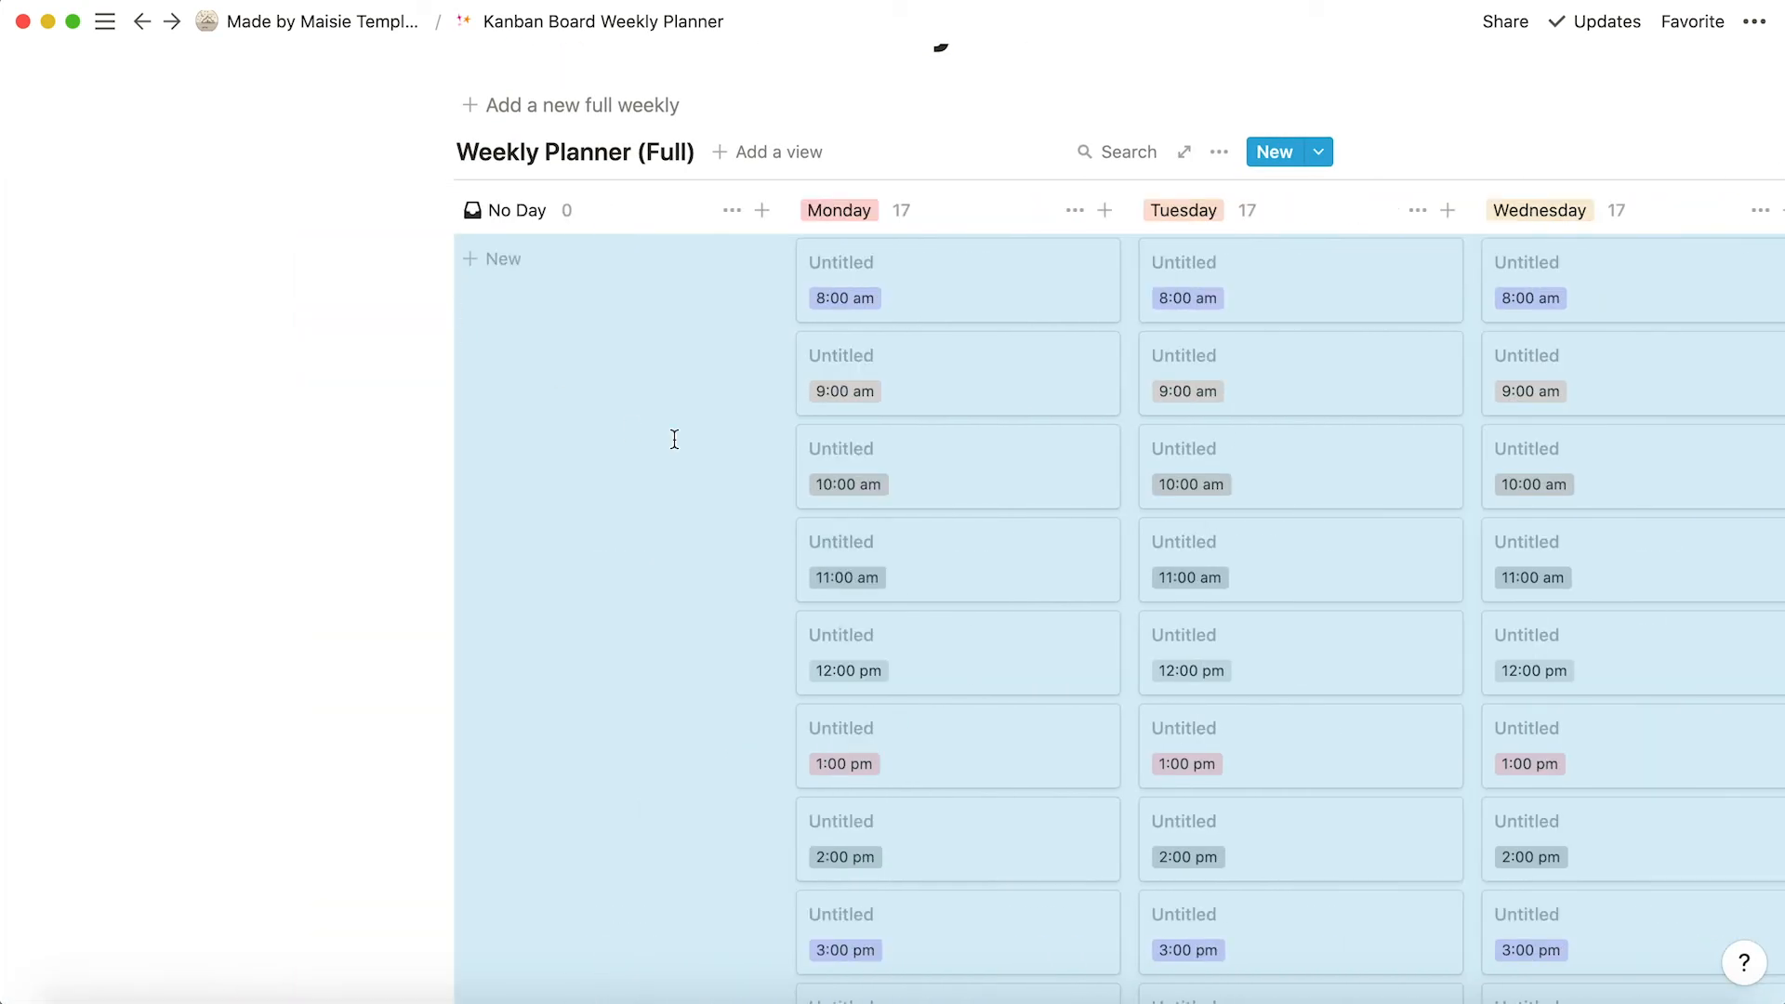
scroll(675, 439, right, 15)
scroll(1019, 297, up, 1)
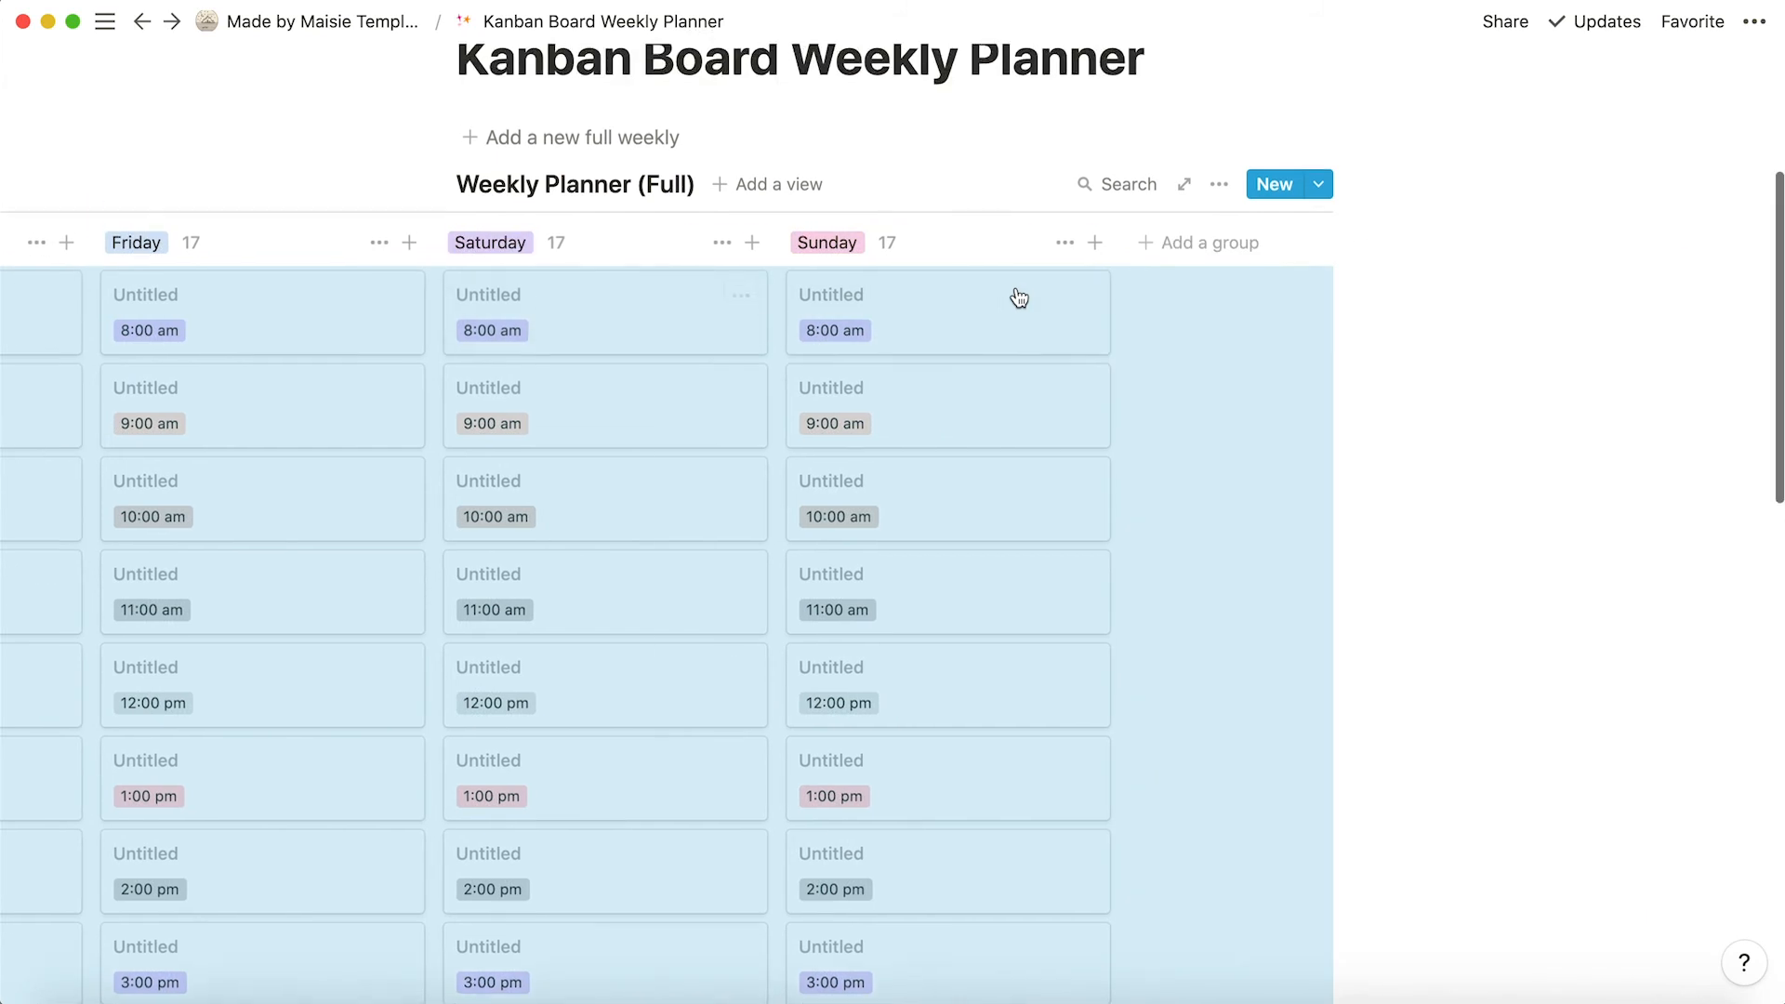
scroll(1019, 297, down, 13)
scroll(704, 629, up, 1)
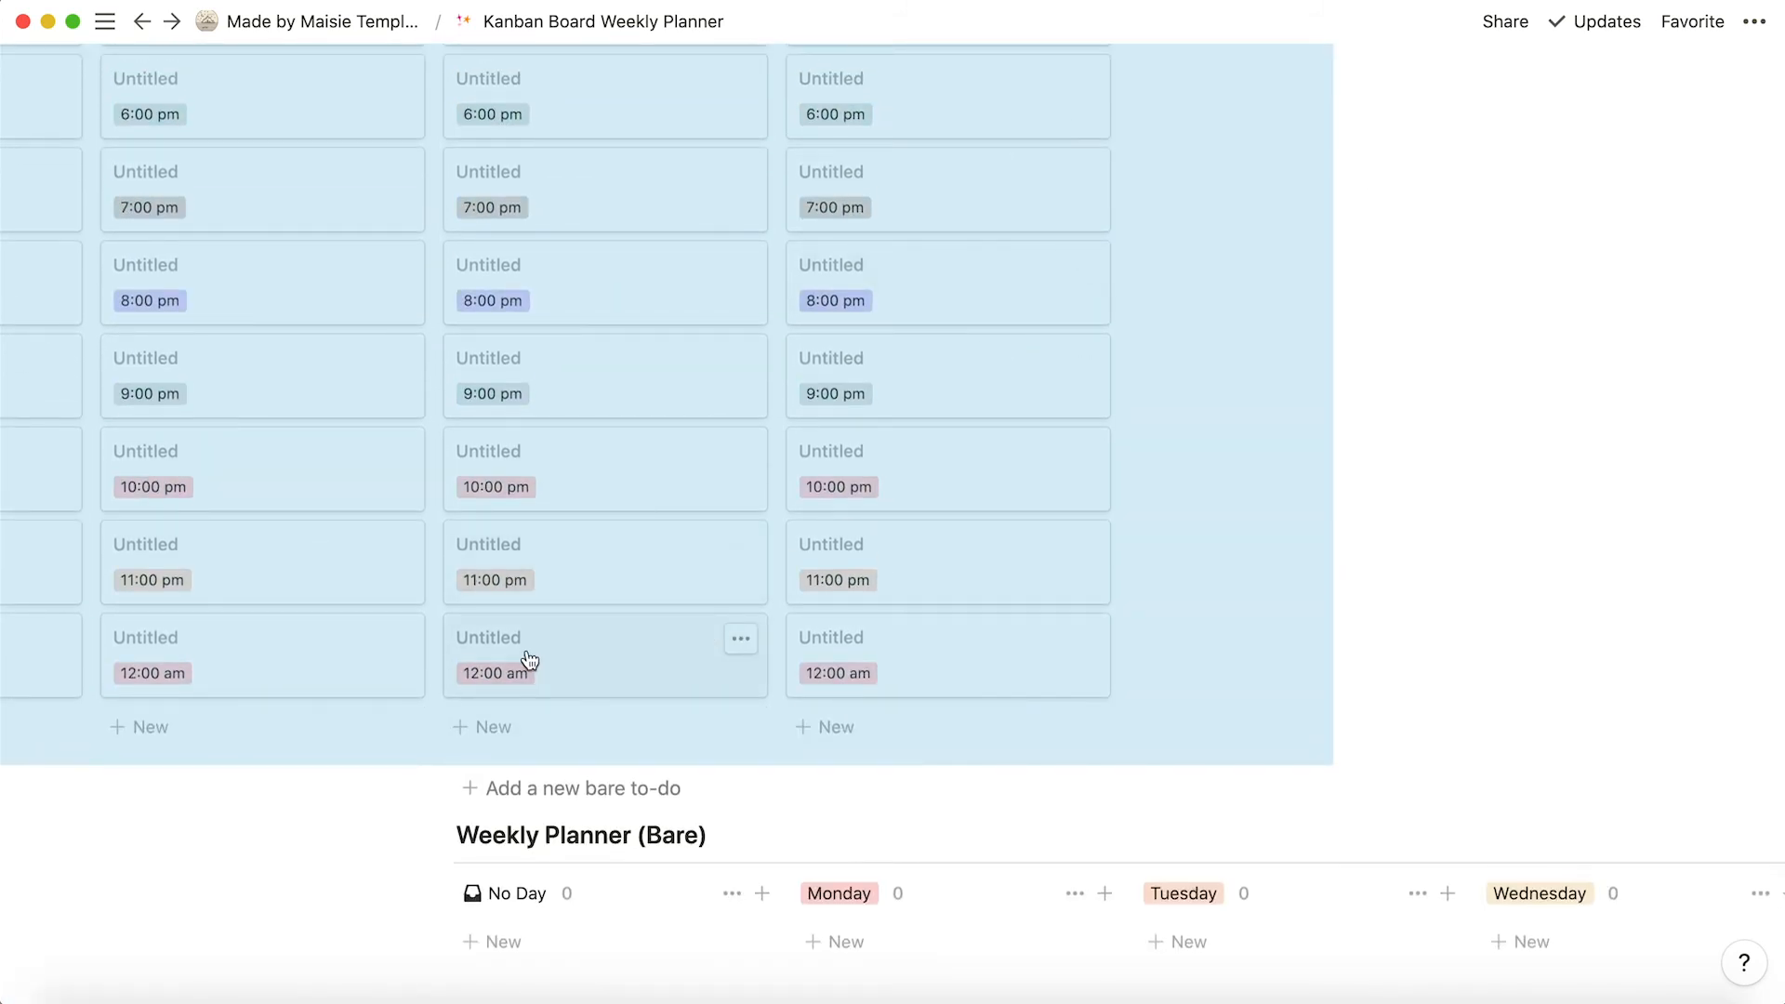
scroll(972, 459, up, 12)
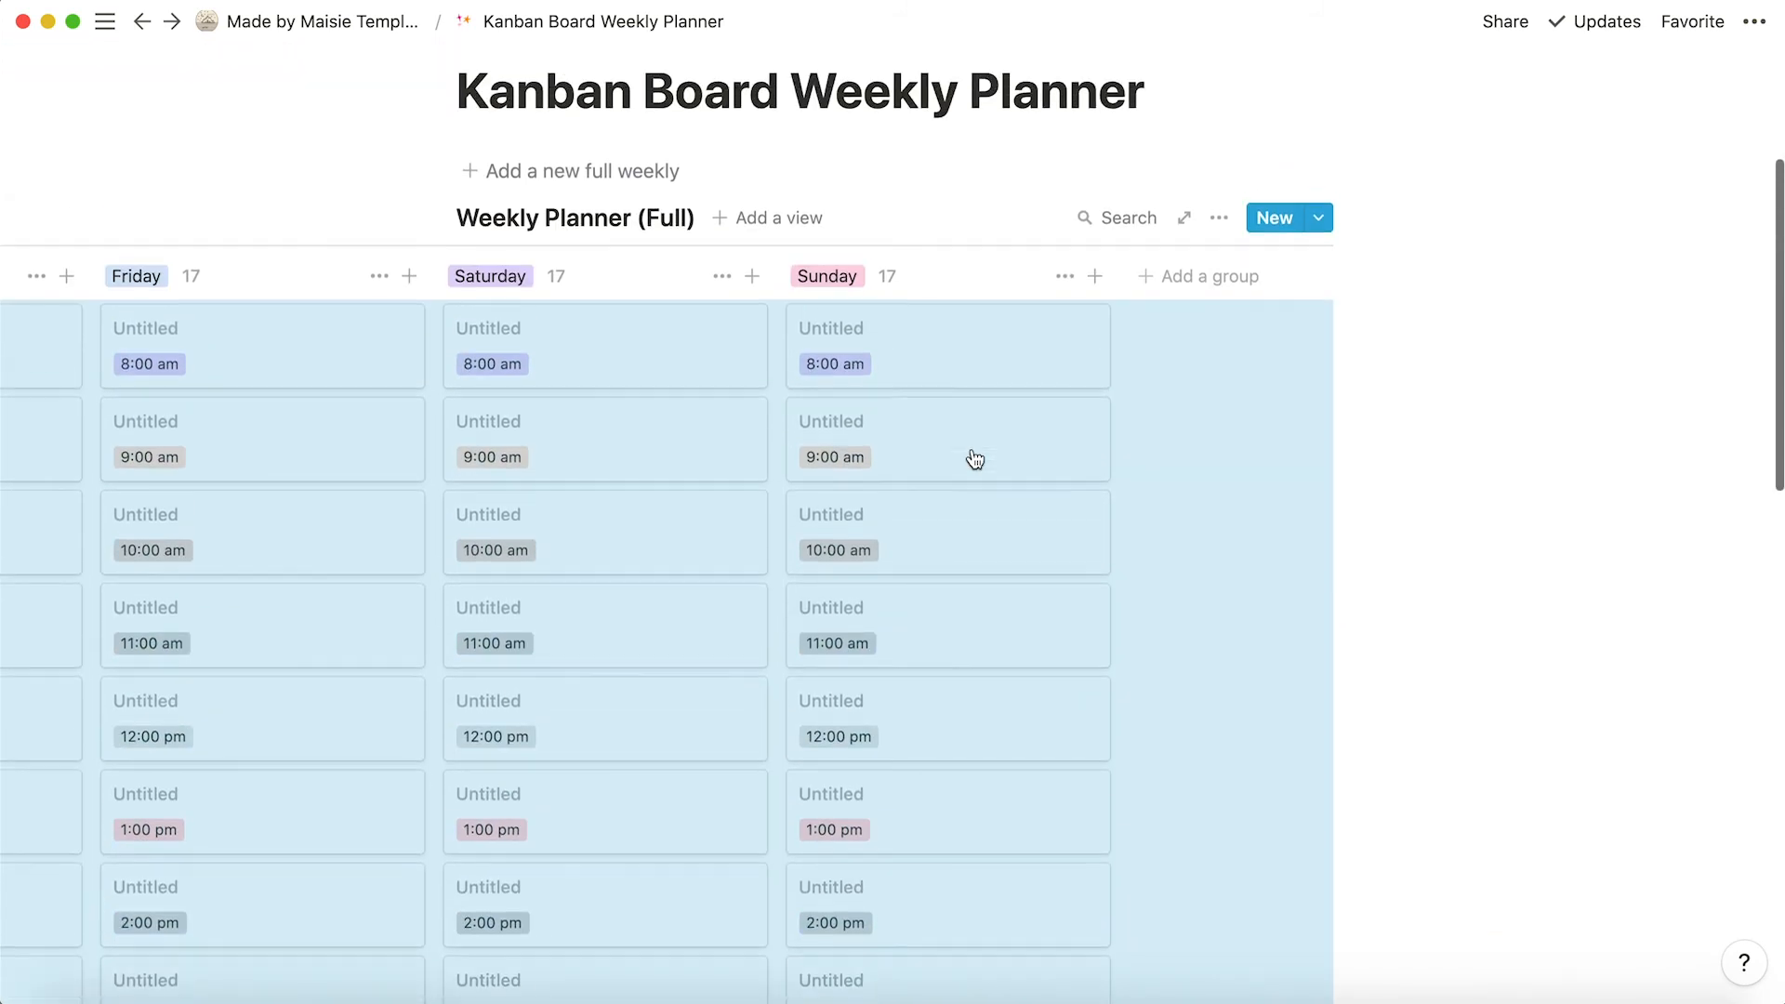
scroll(1071, 528, down, 4)
scroll(1069, 526, up, 5)
scroll(1067, 526, down, 1)
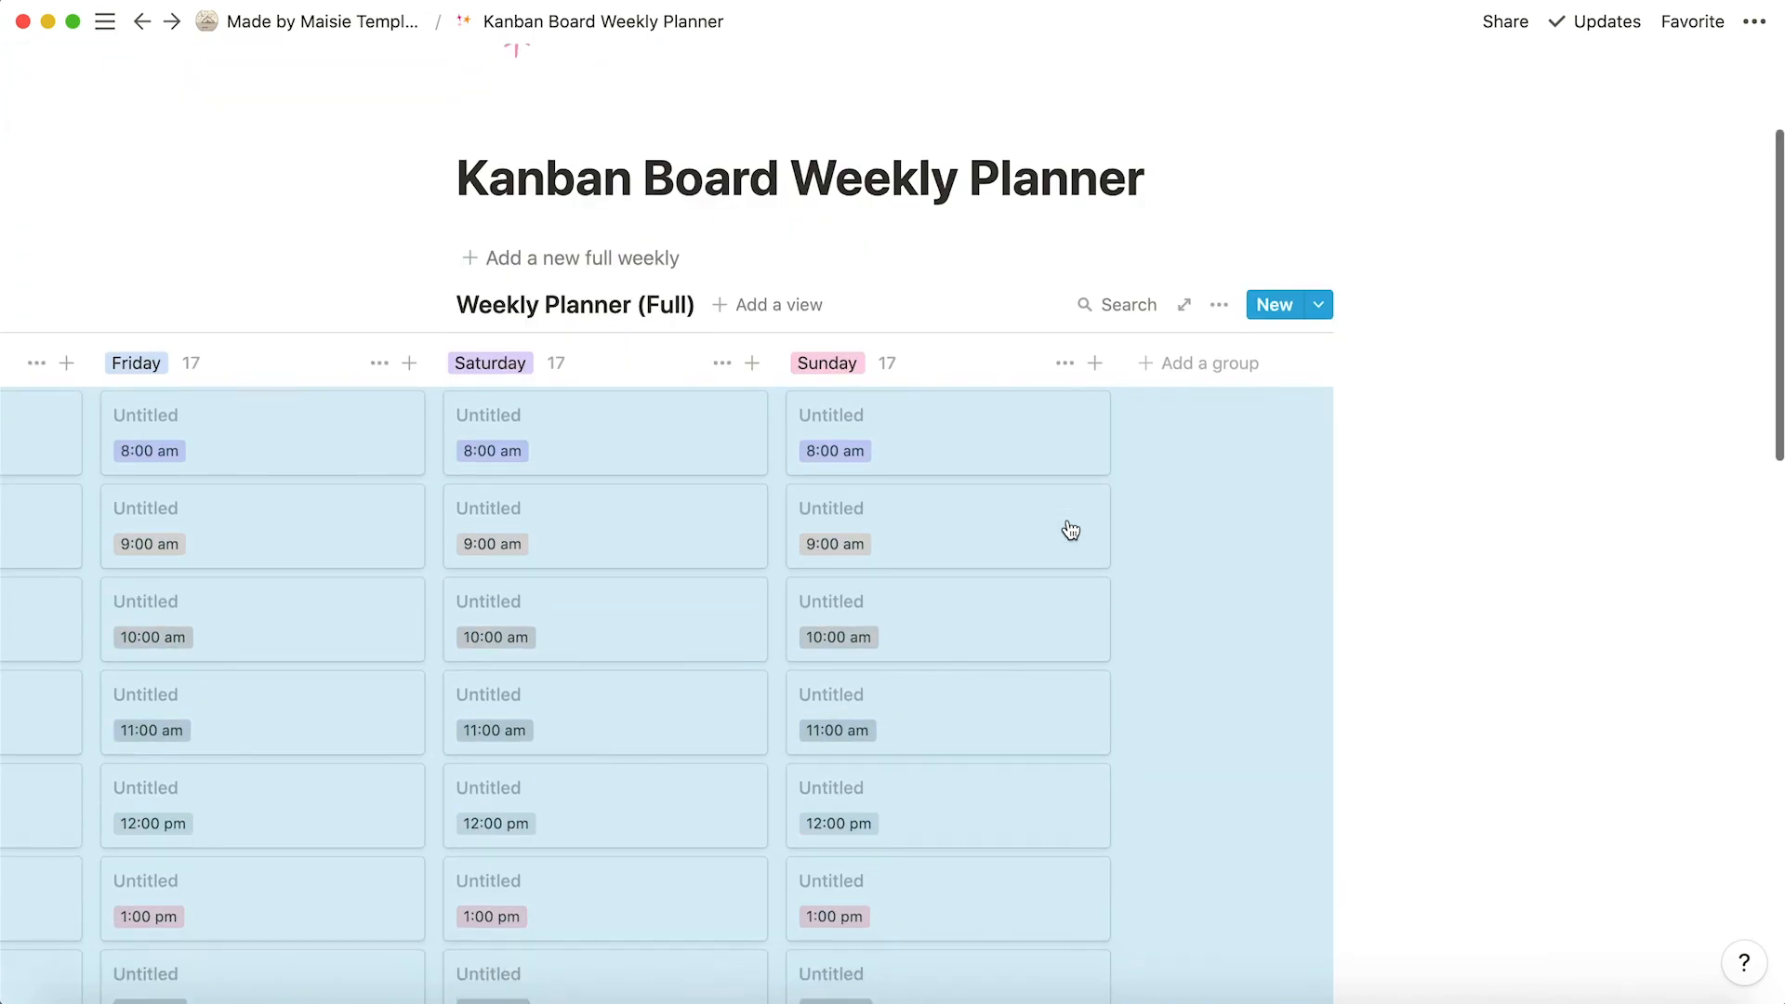
scroll(1068, 521, left, 15)
scroll(1068, 520, down, 12)
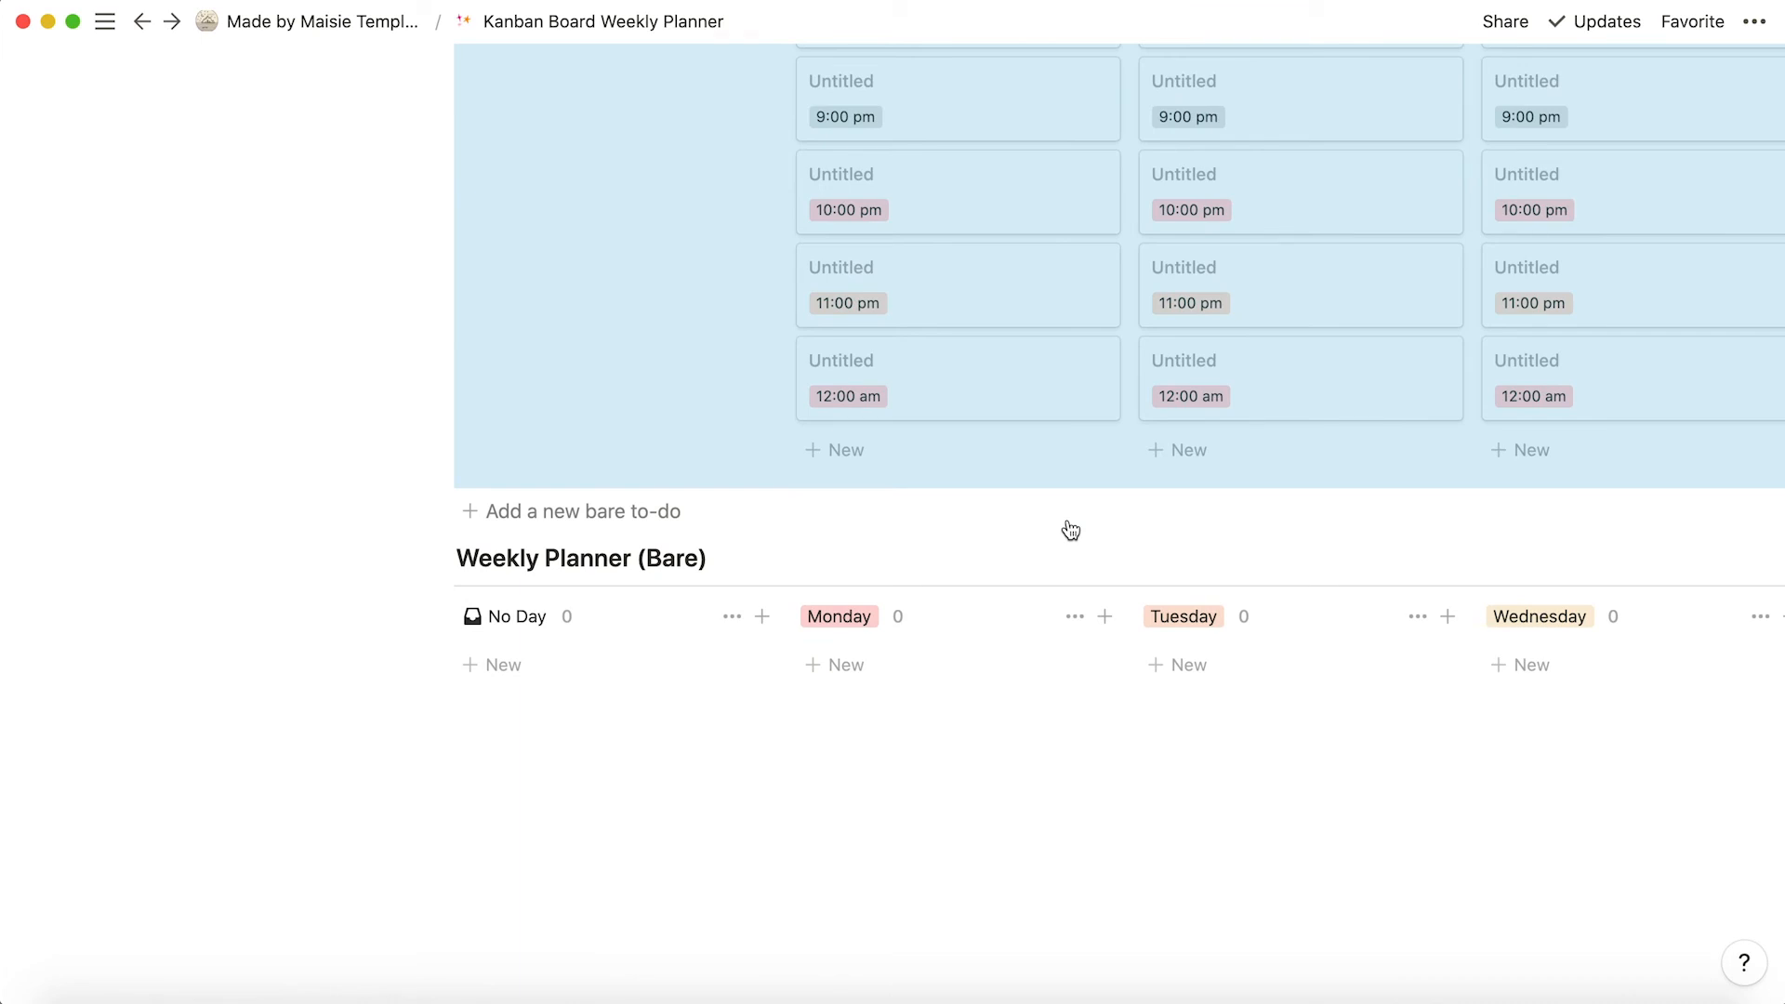
scroll(1067, 709, up, 6)
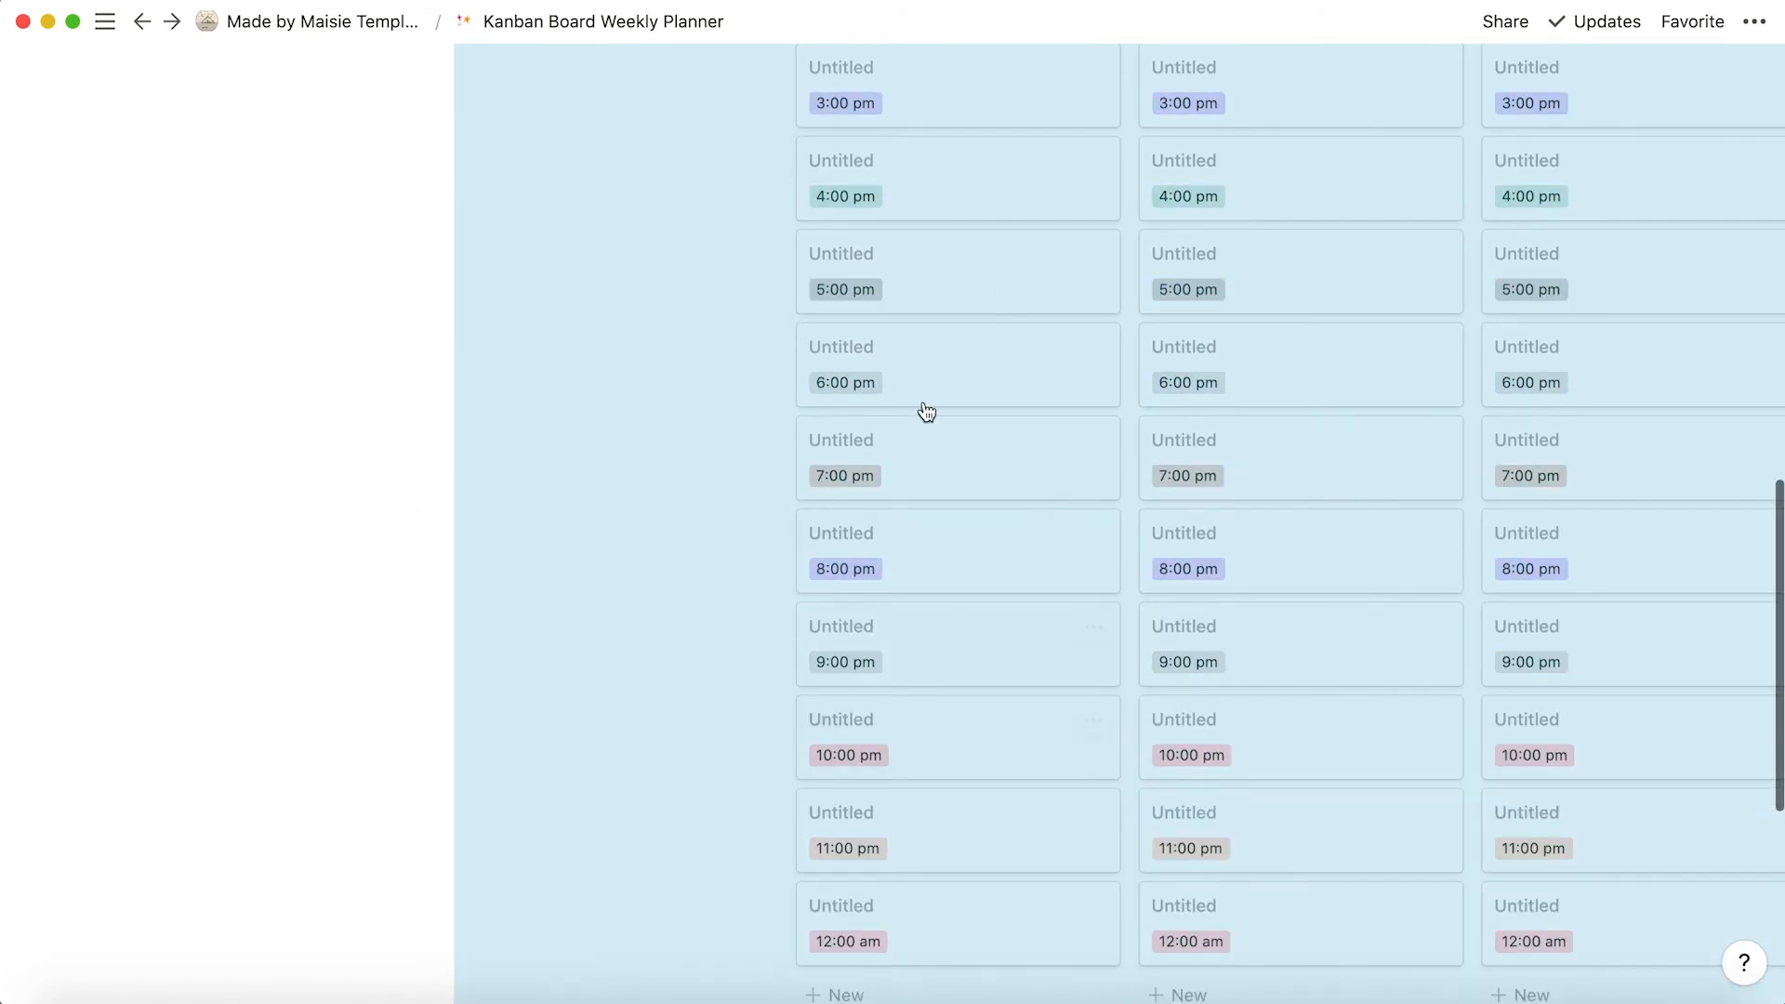
scroll(951, 500, down, 6)
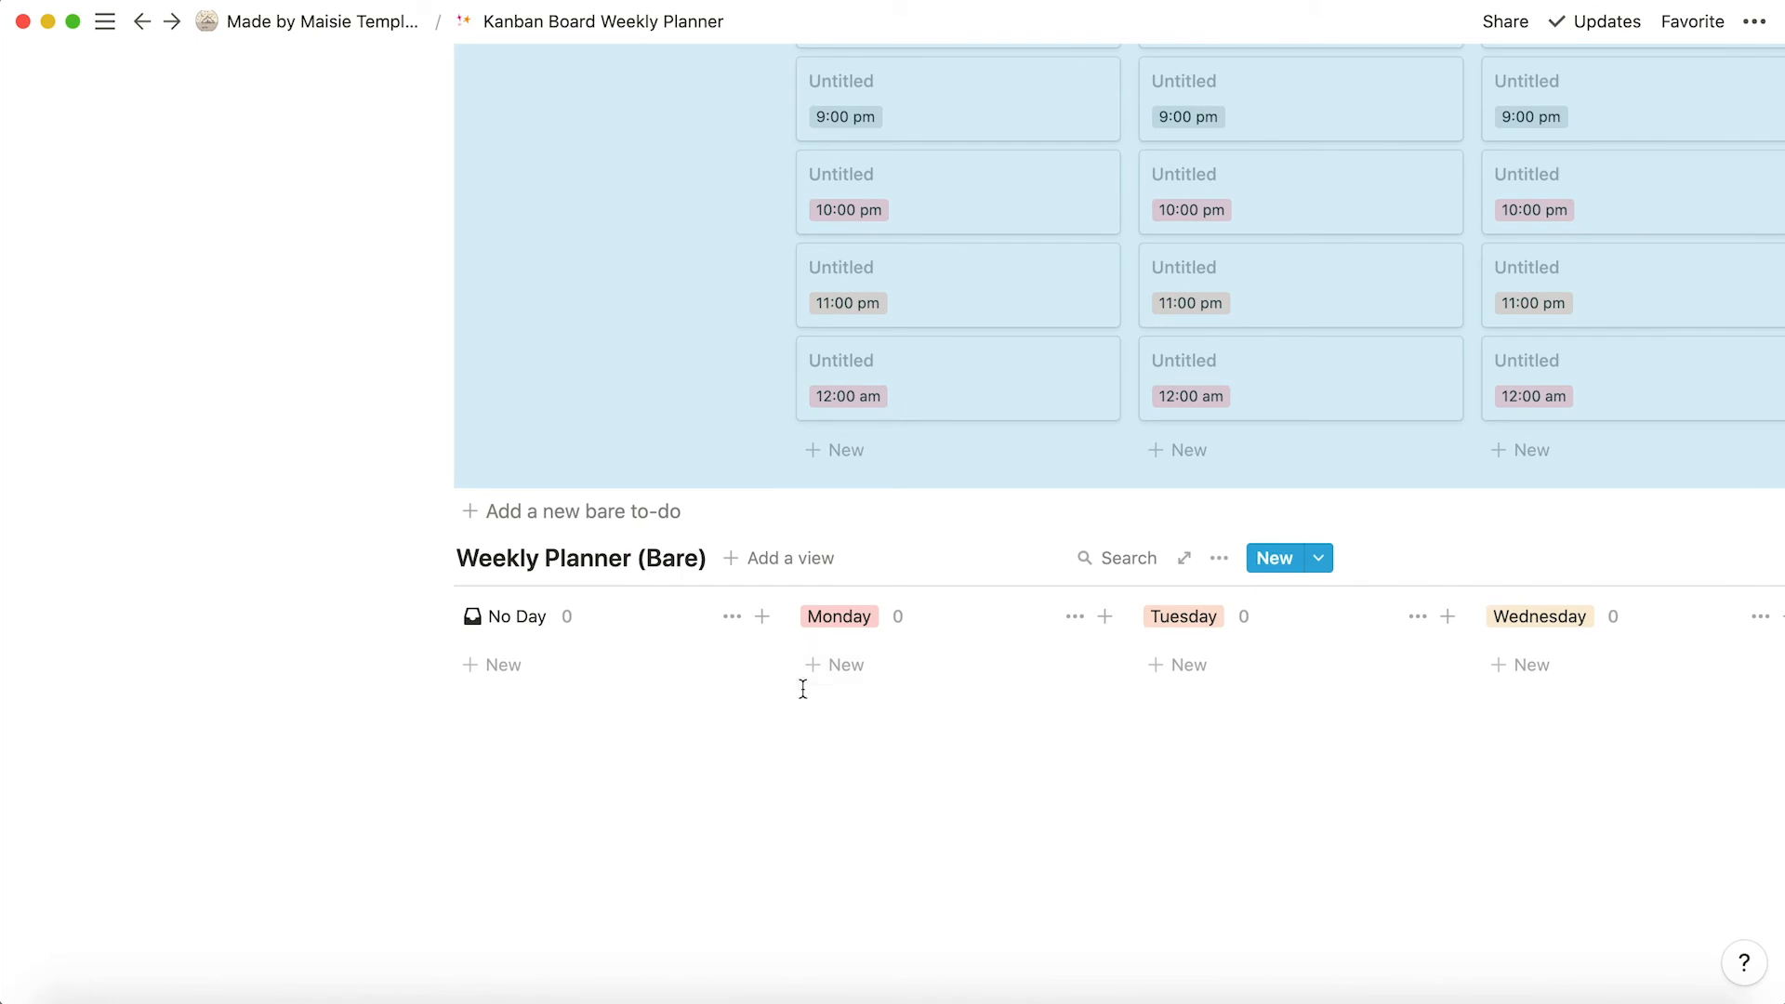
Add a card titled "Meeting" to the Monday column of the Weekly Planner (Bare) board.
scroll(744, 667, right, 3)
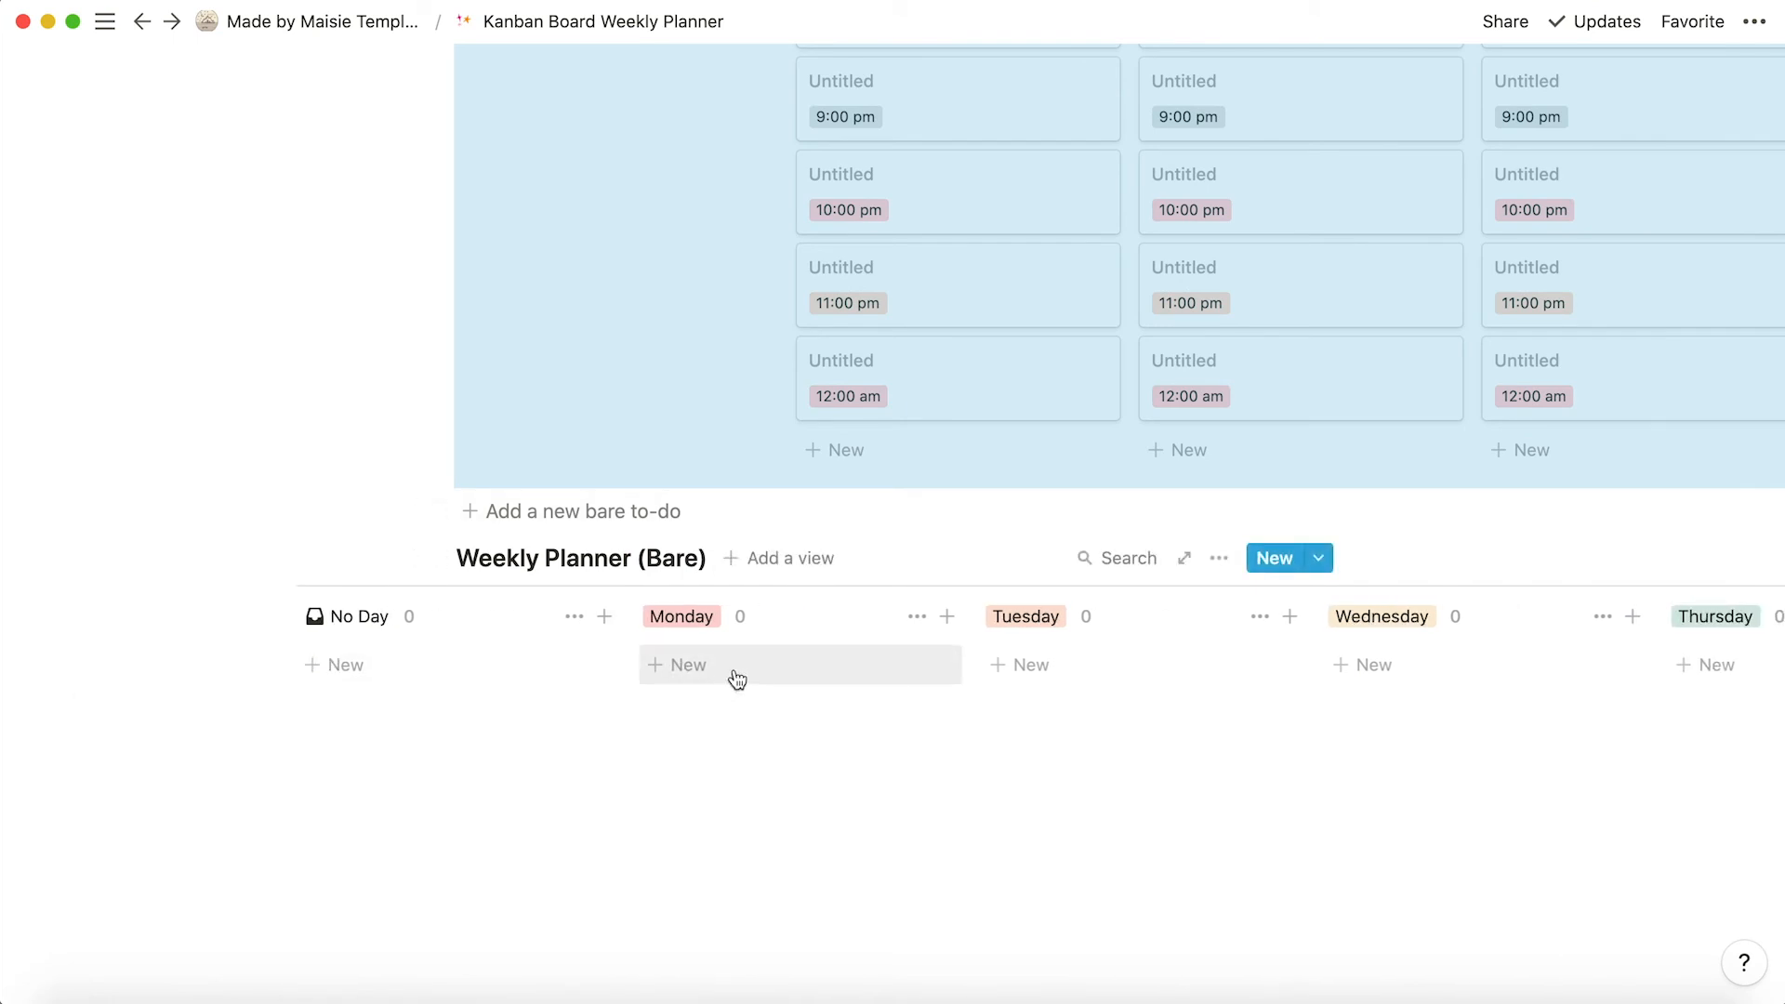
scroll(1260, 673, right, 9)
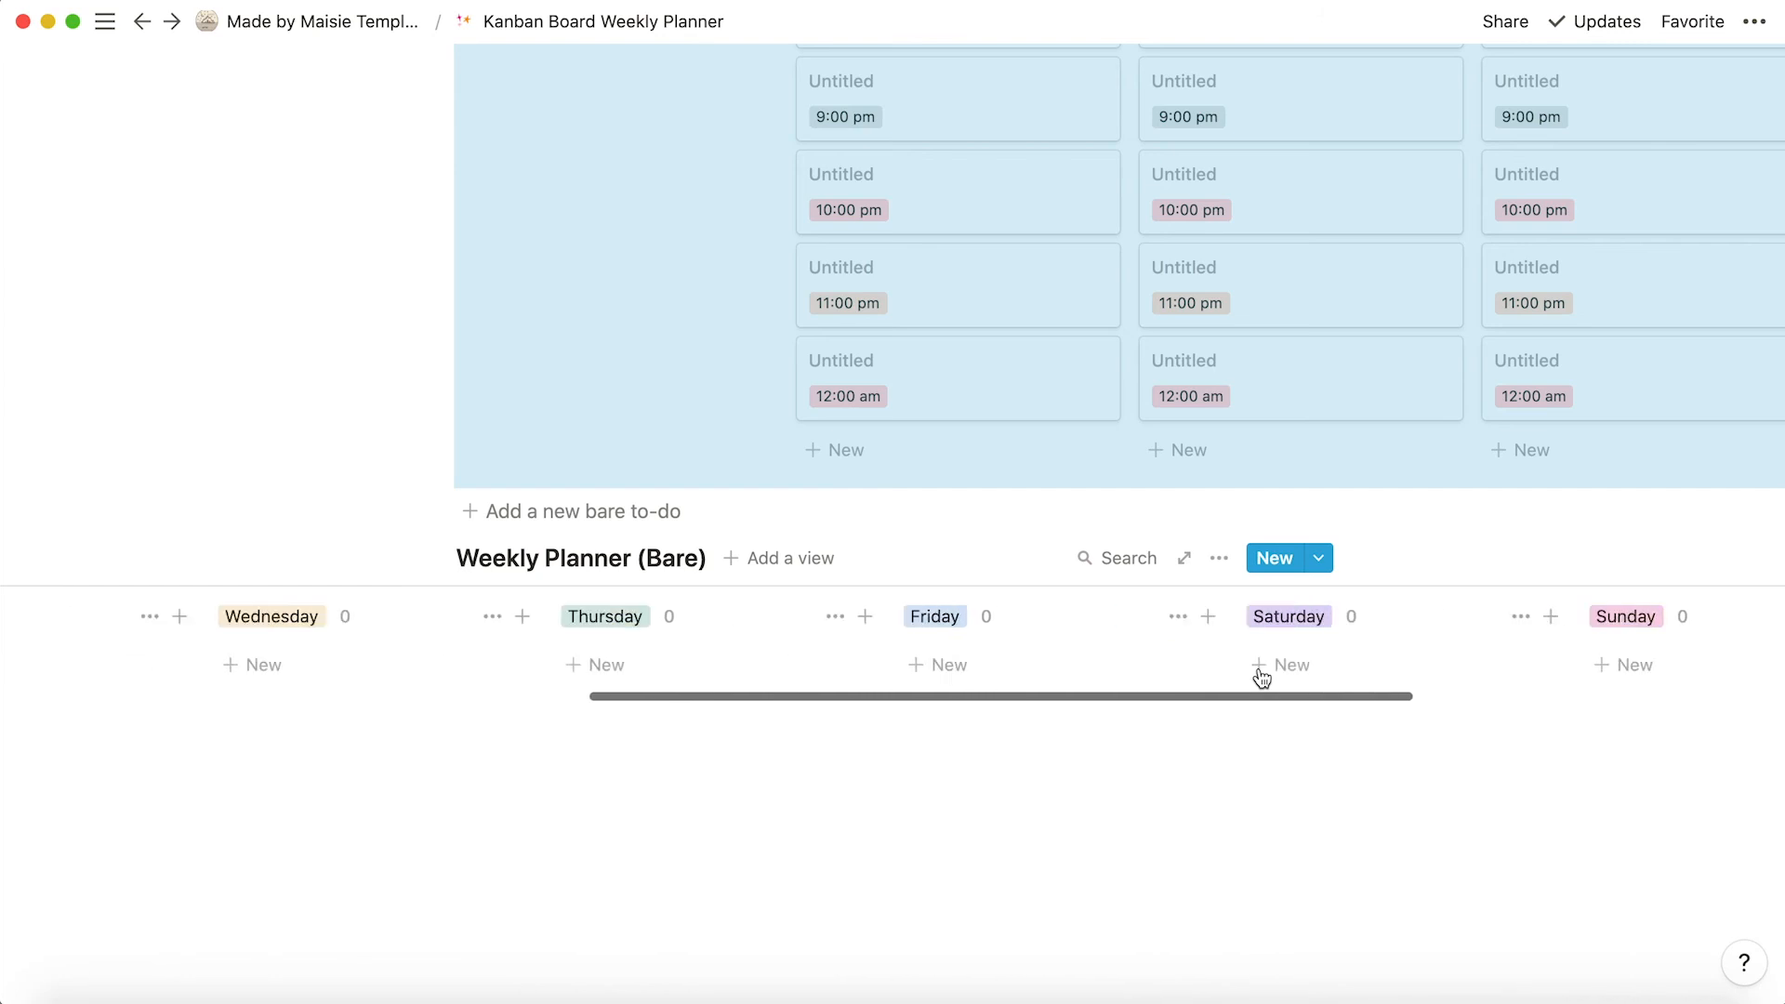
scroll(1073, 690, left, 12)
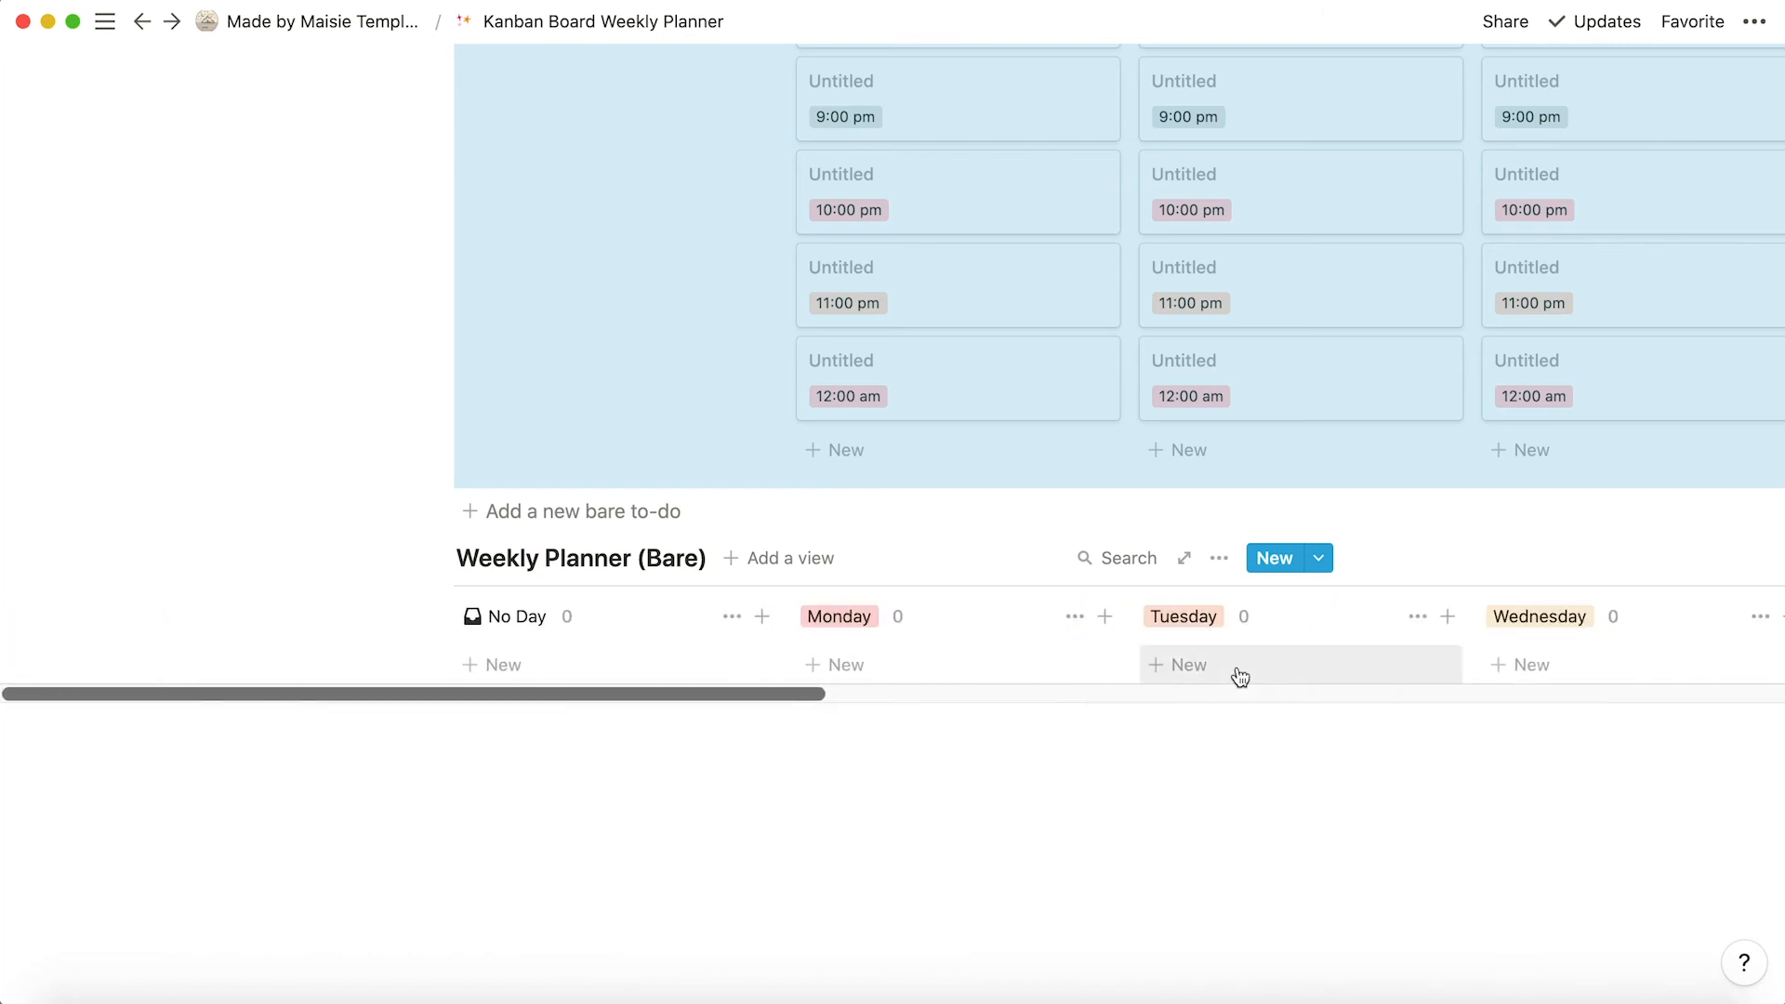
click(911, 669)
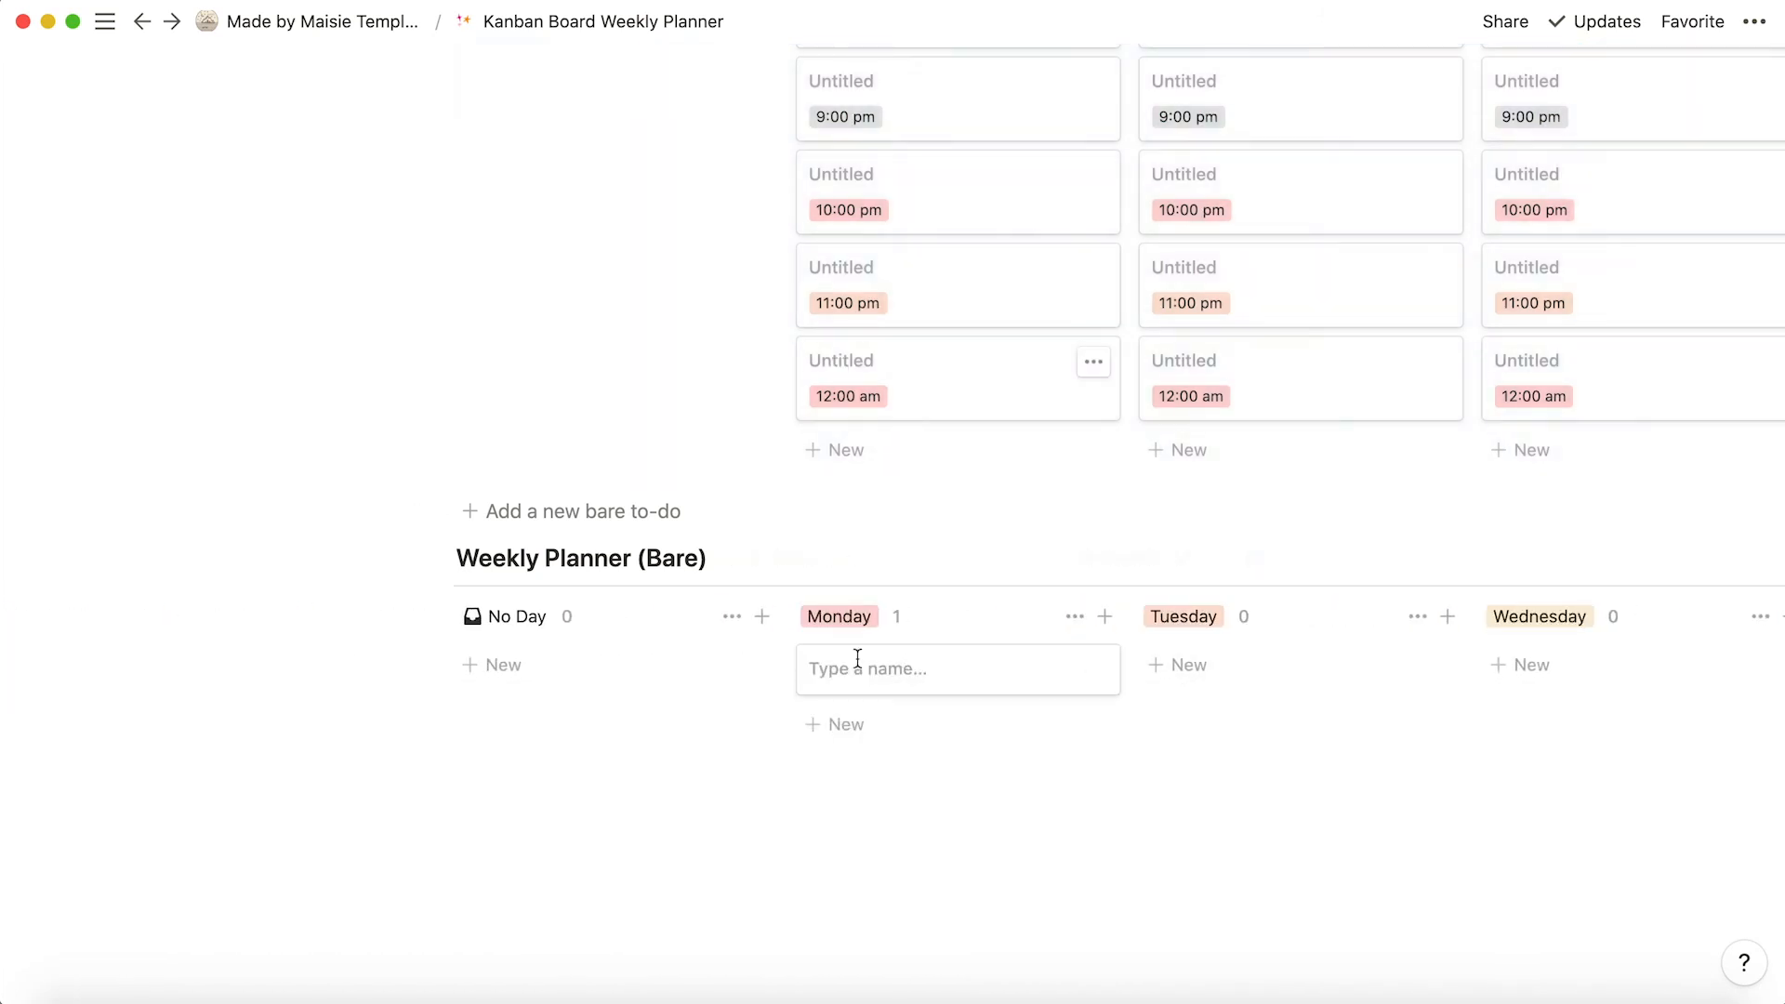
text(Meeting)
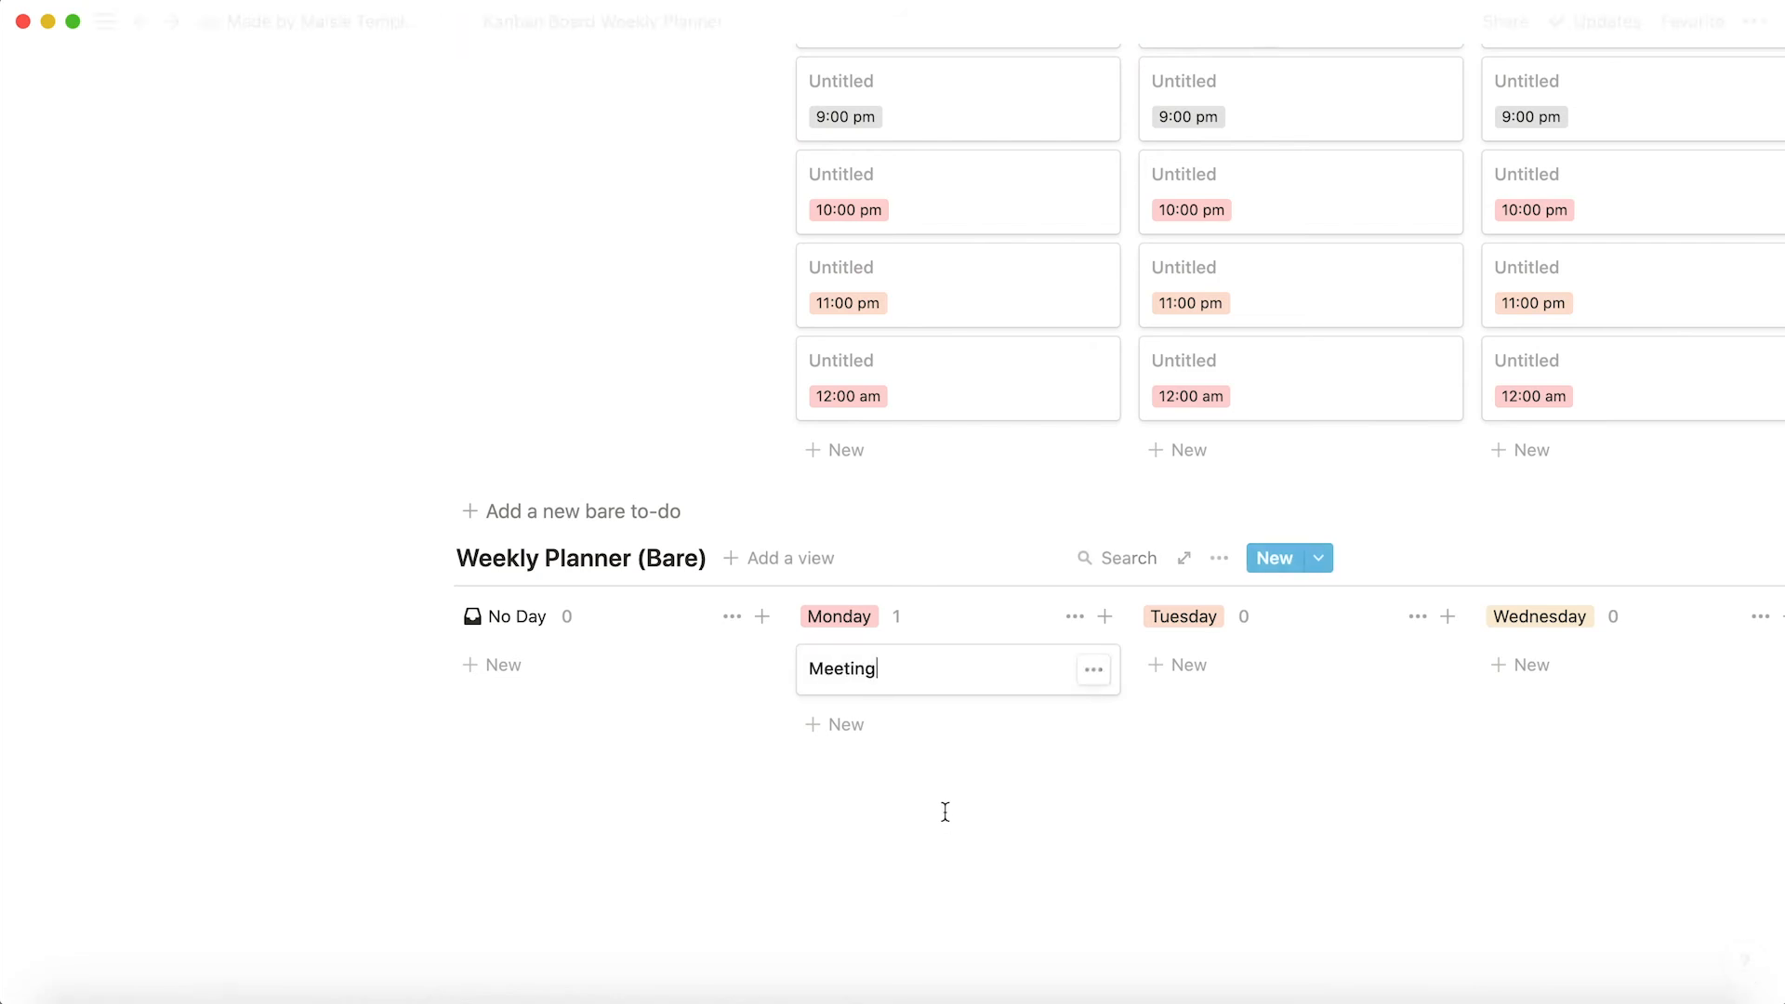
click(945, 812)
Set the Meeting card's Time to 10:00 am and its Topic to a new option "English", and close the card.
click(927, 672)
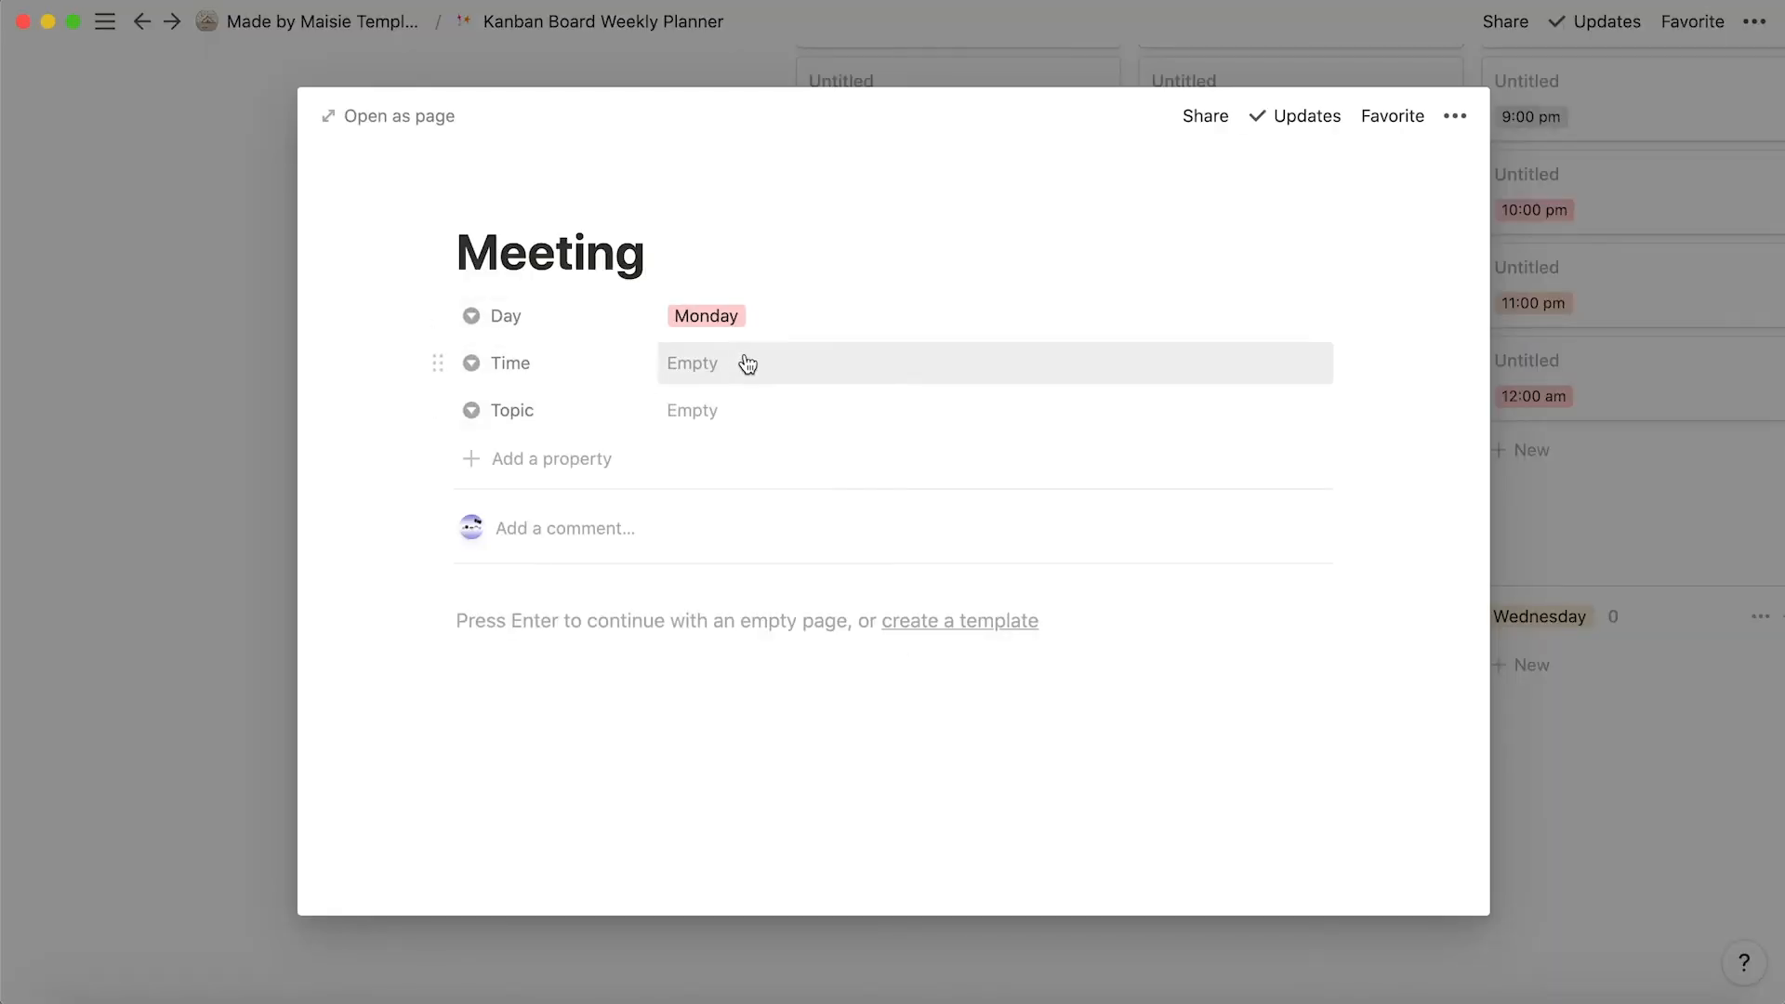
click(710, 374)
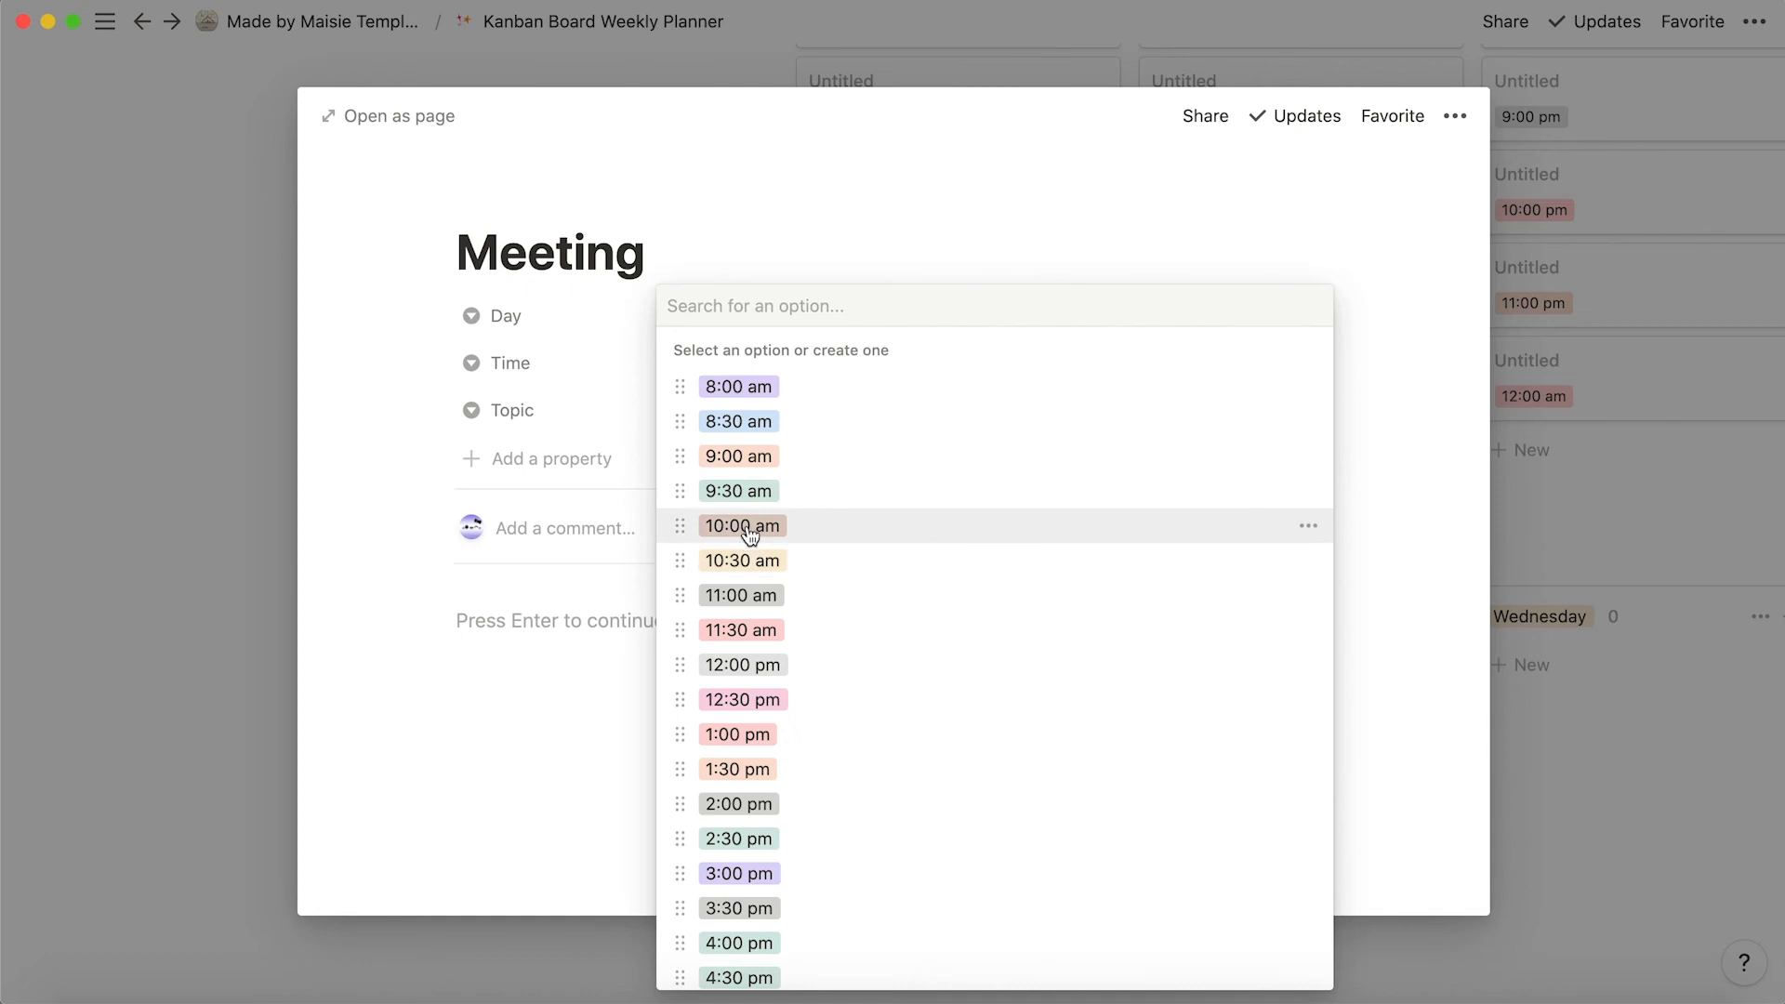
click(741, 522)
click(701, 410)
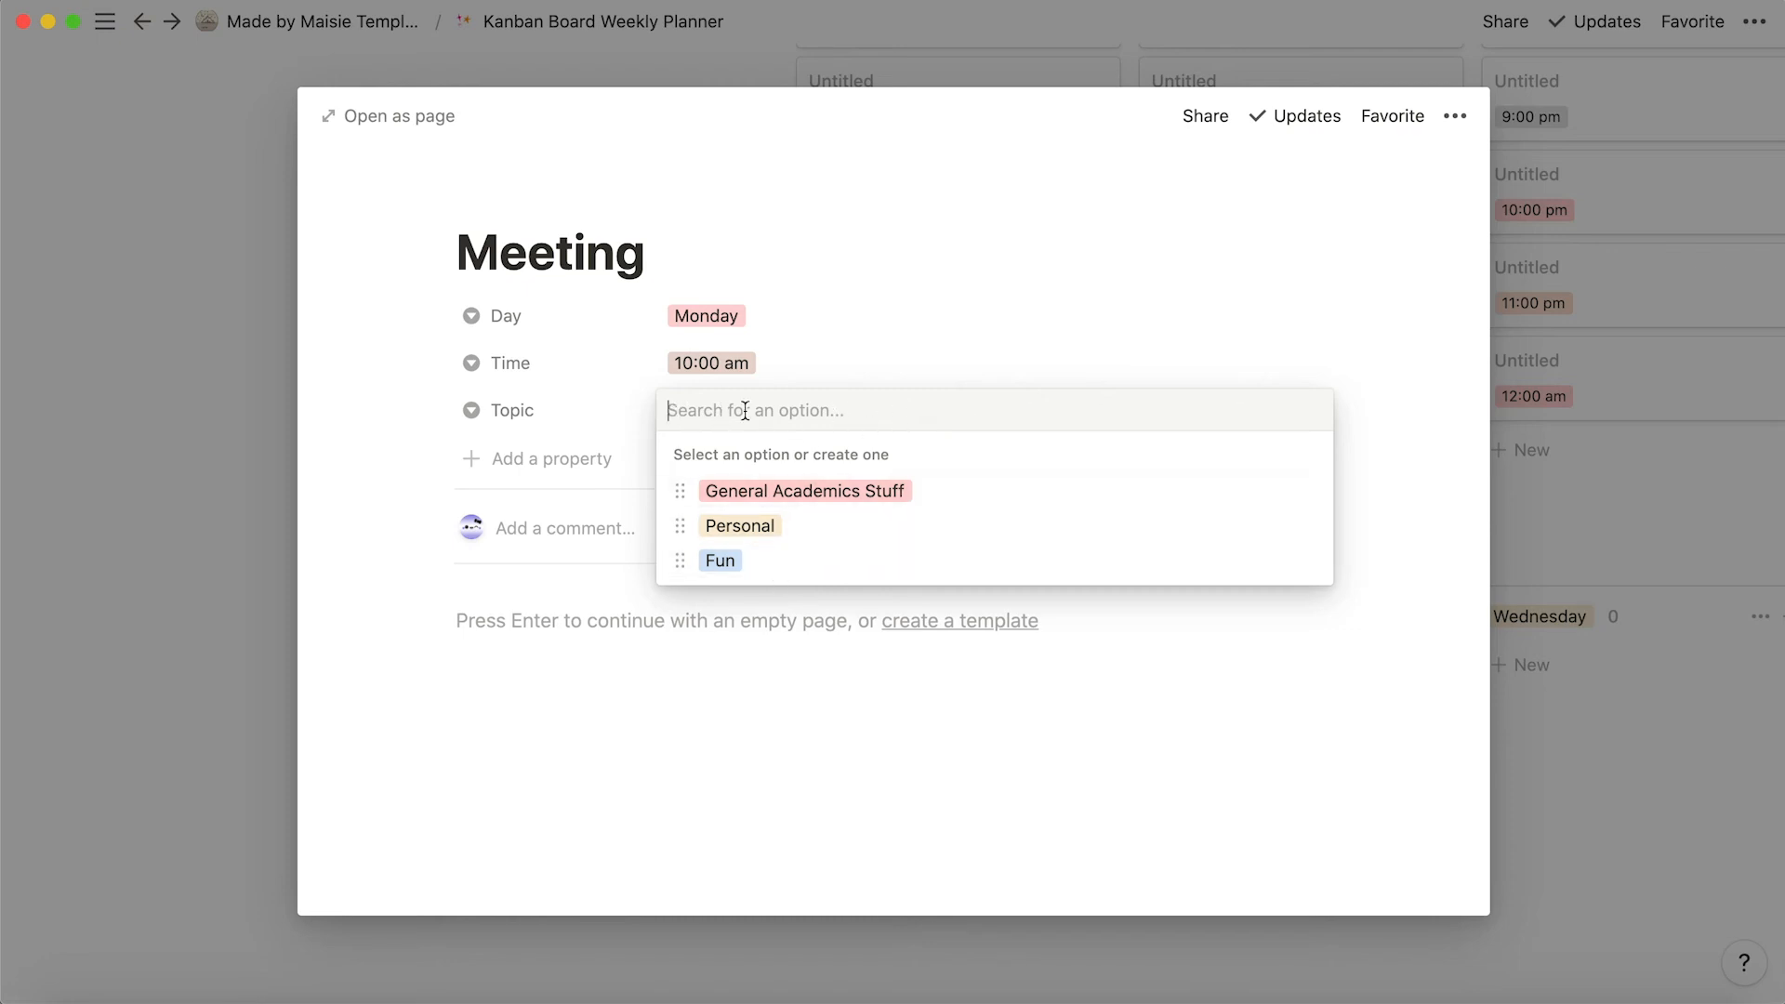
text(egl)
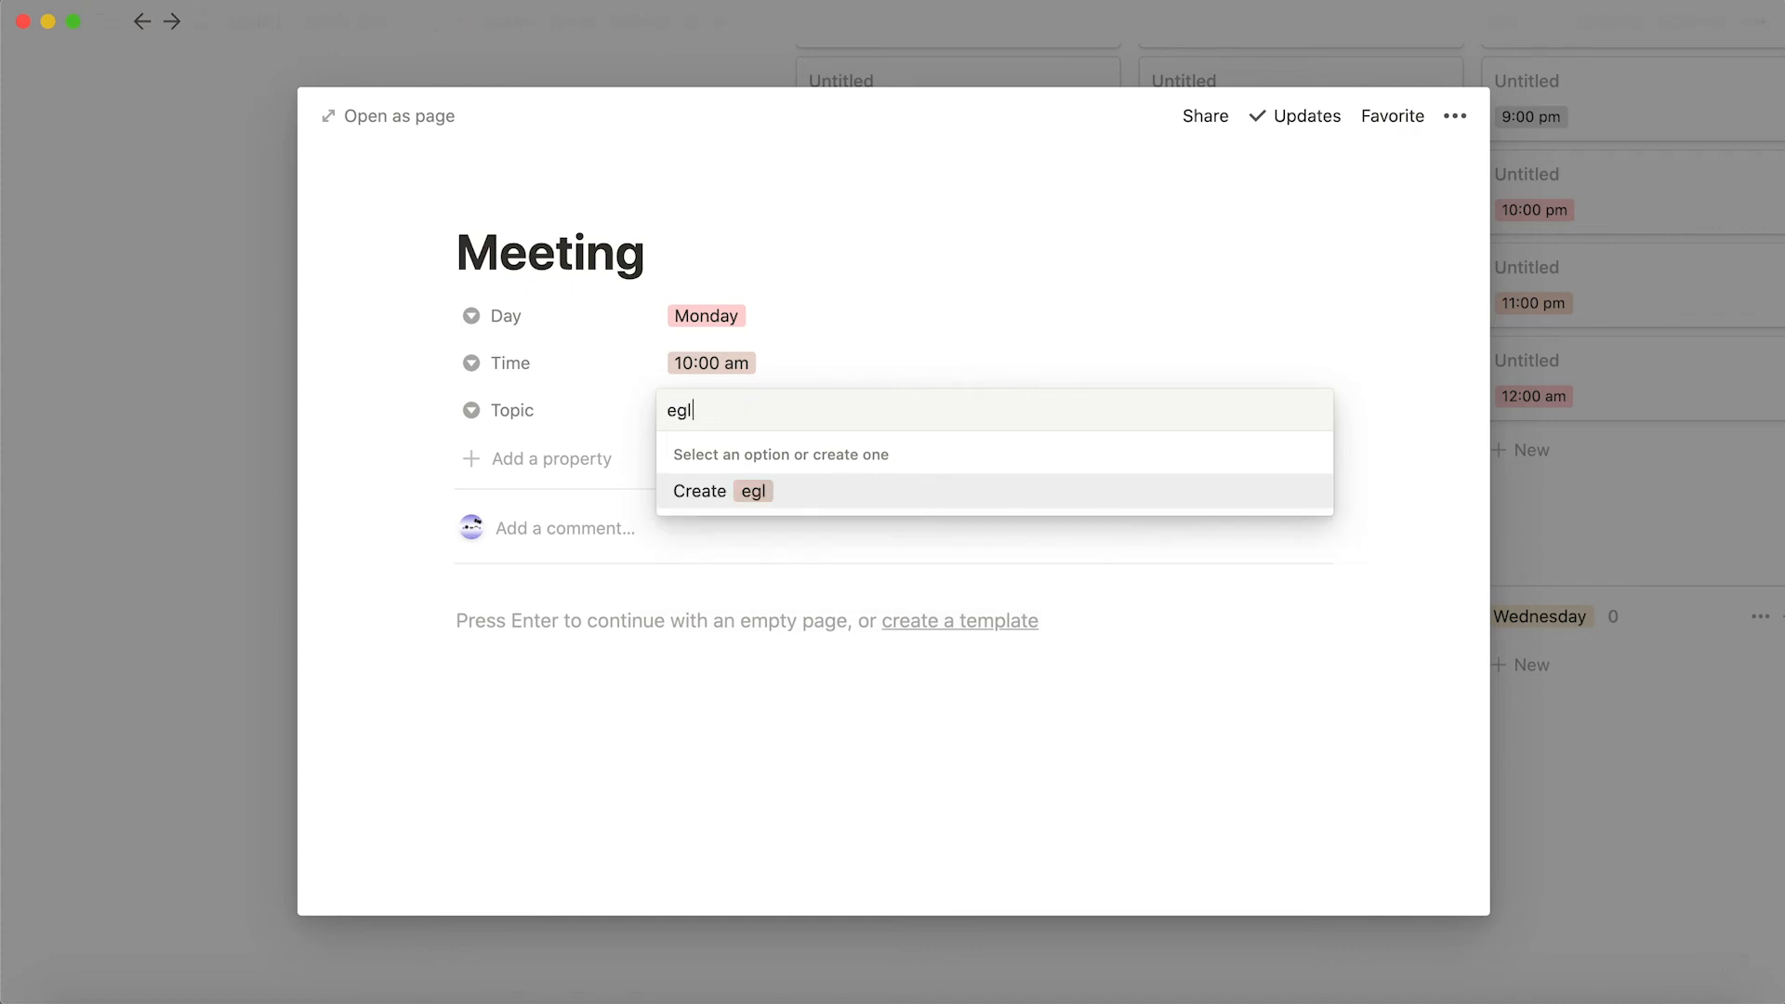
text(English)
click(756, 478)
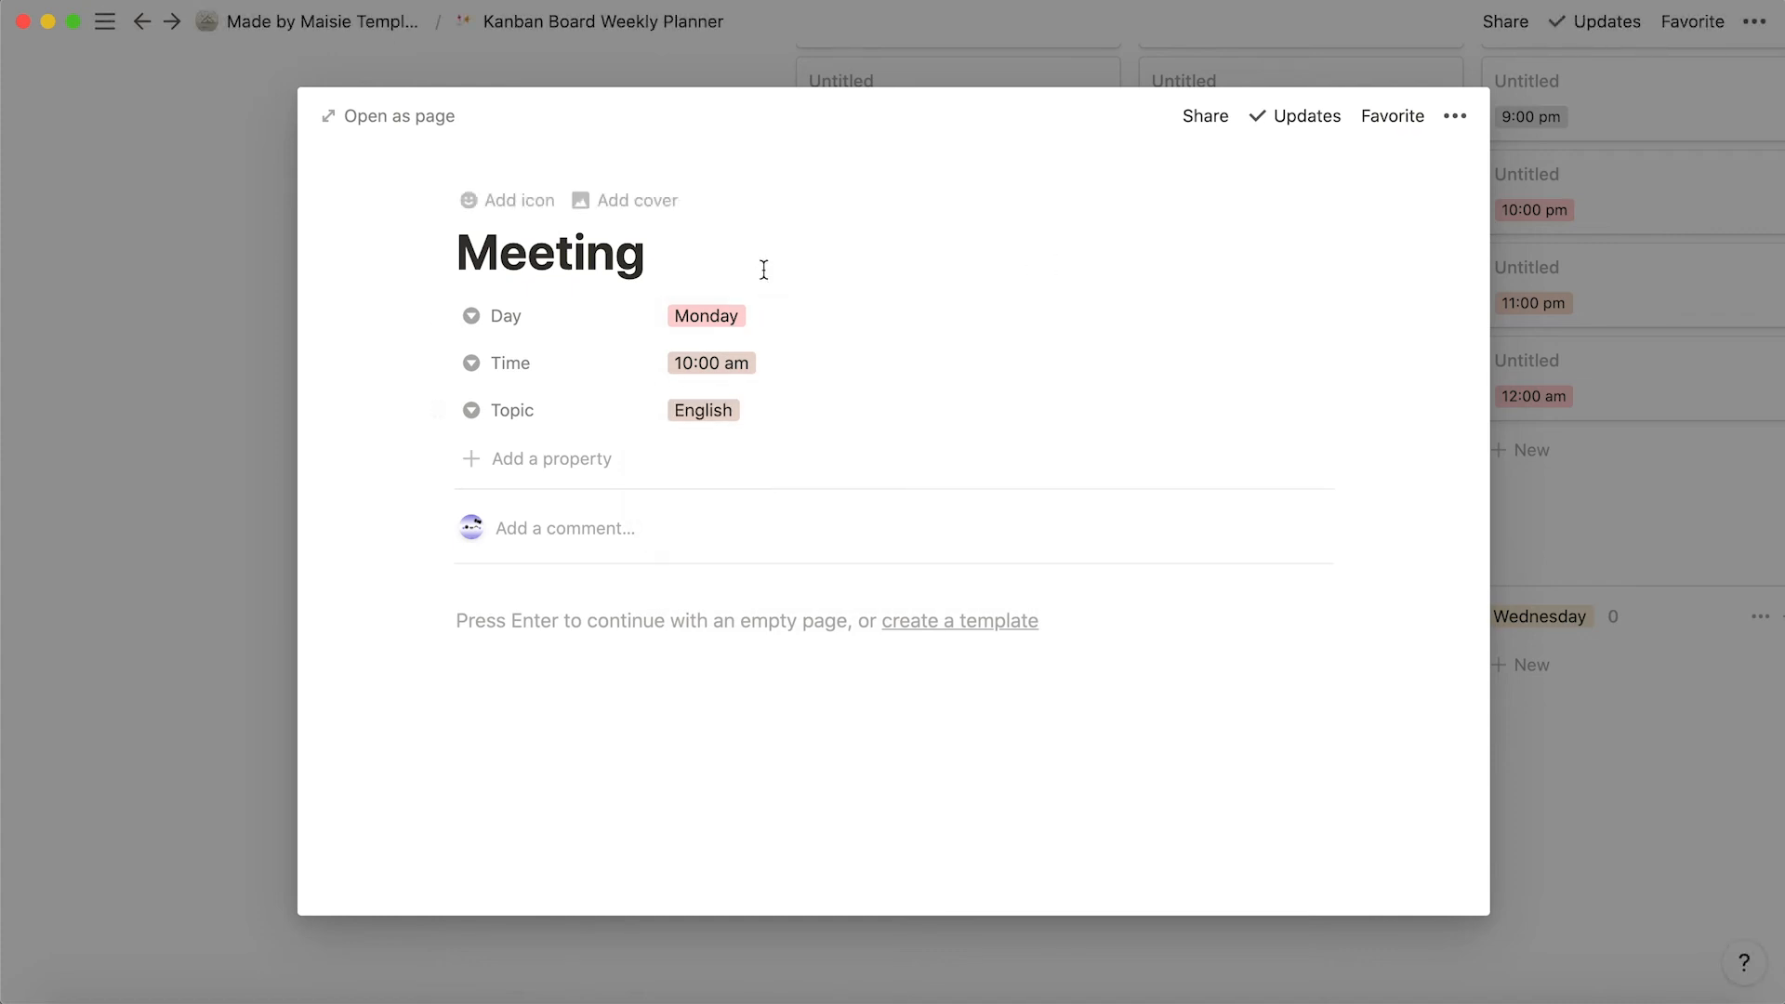
click(744, 424)
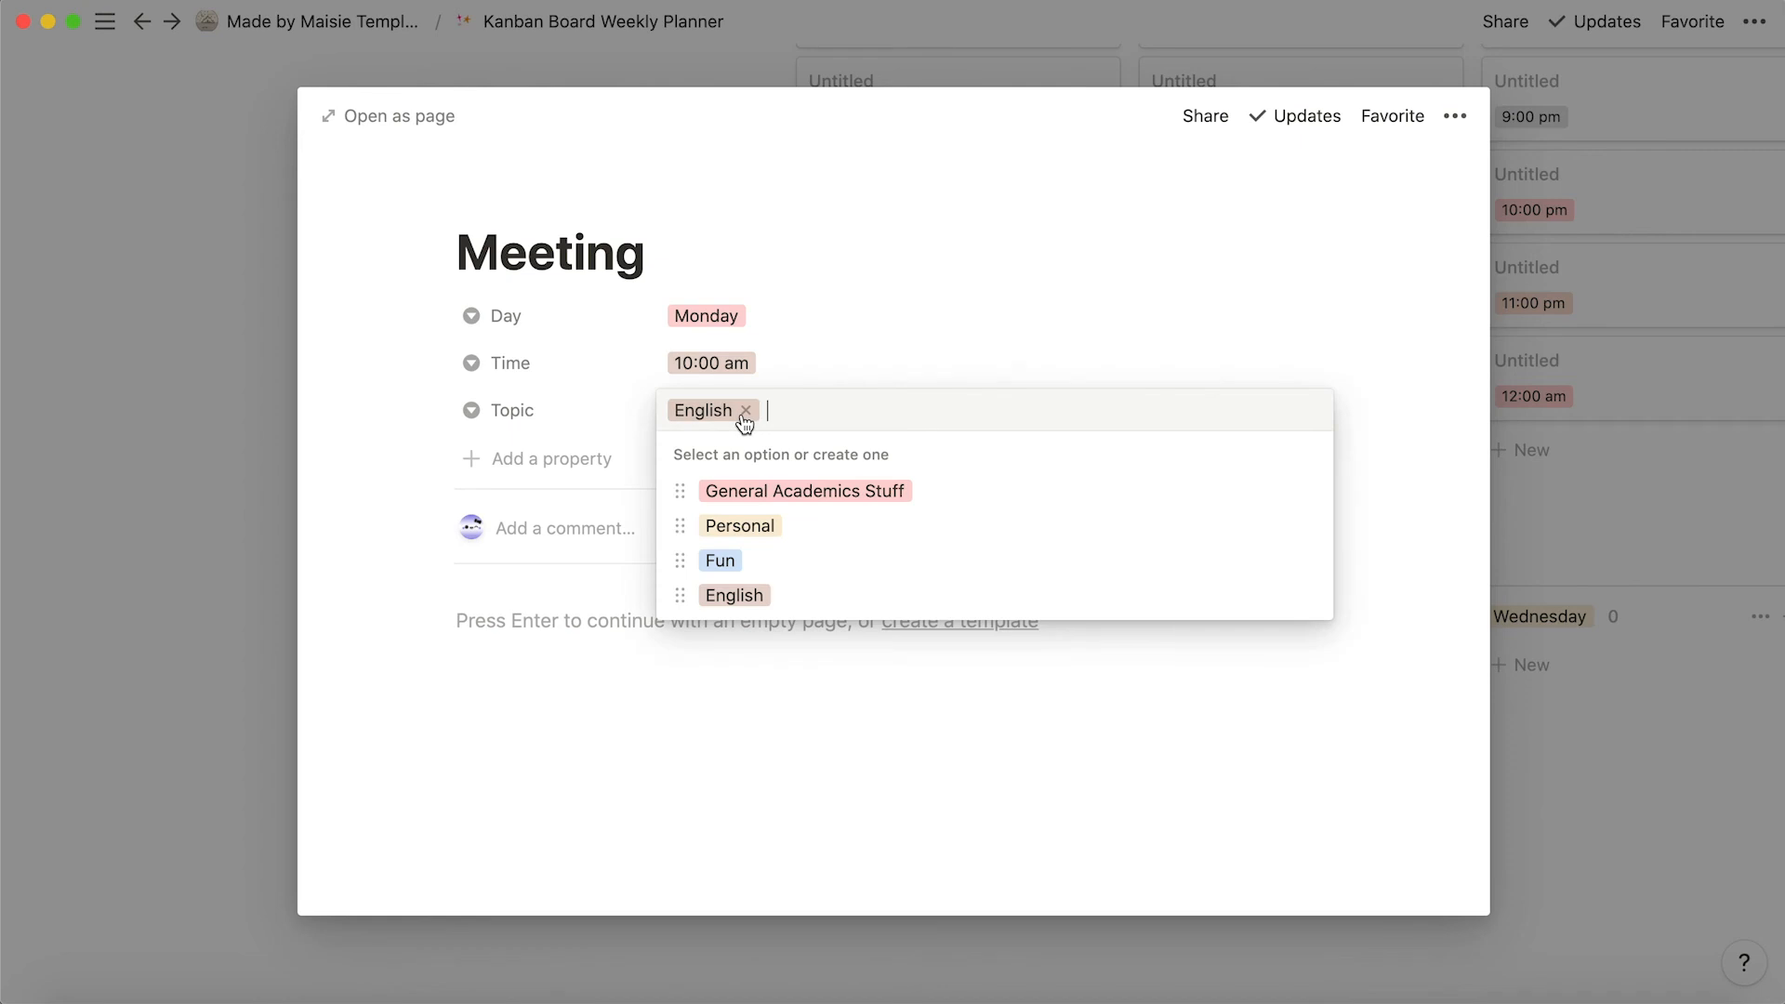
click(815, 269)
click(223, 659)
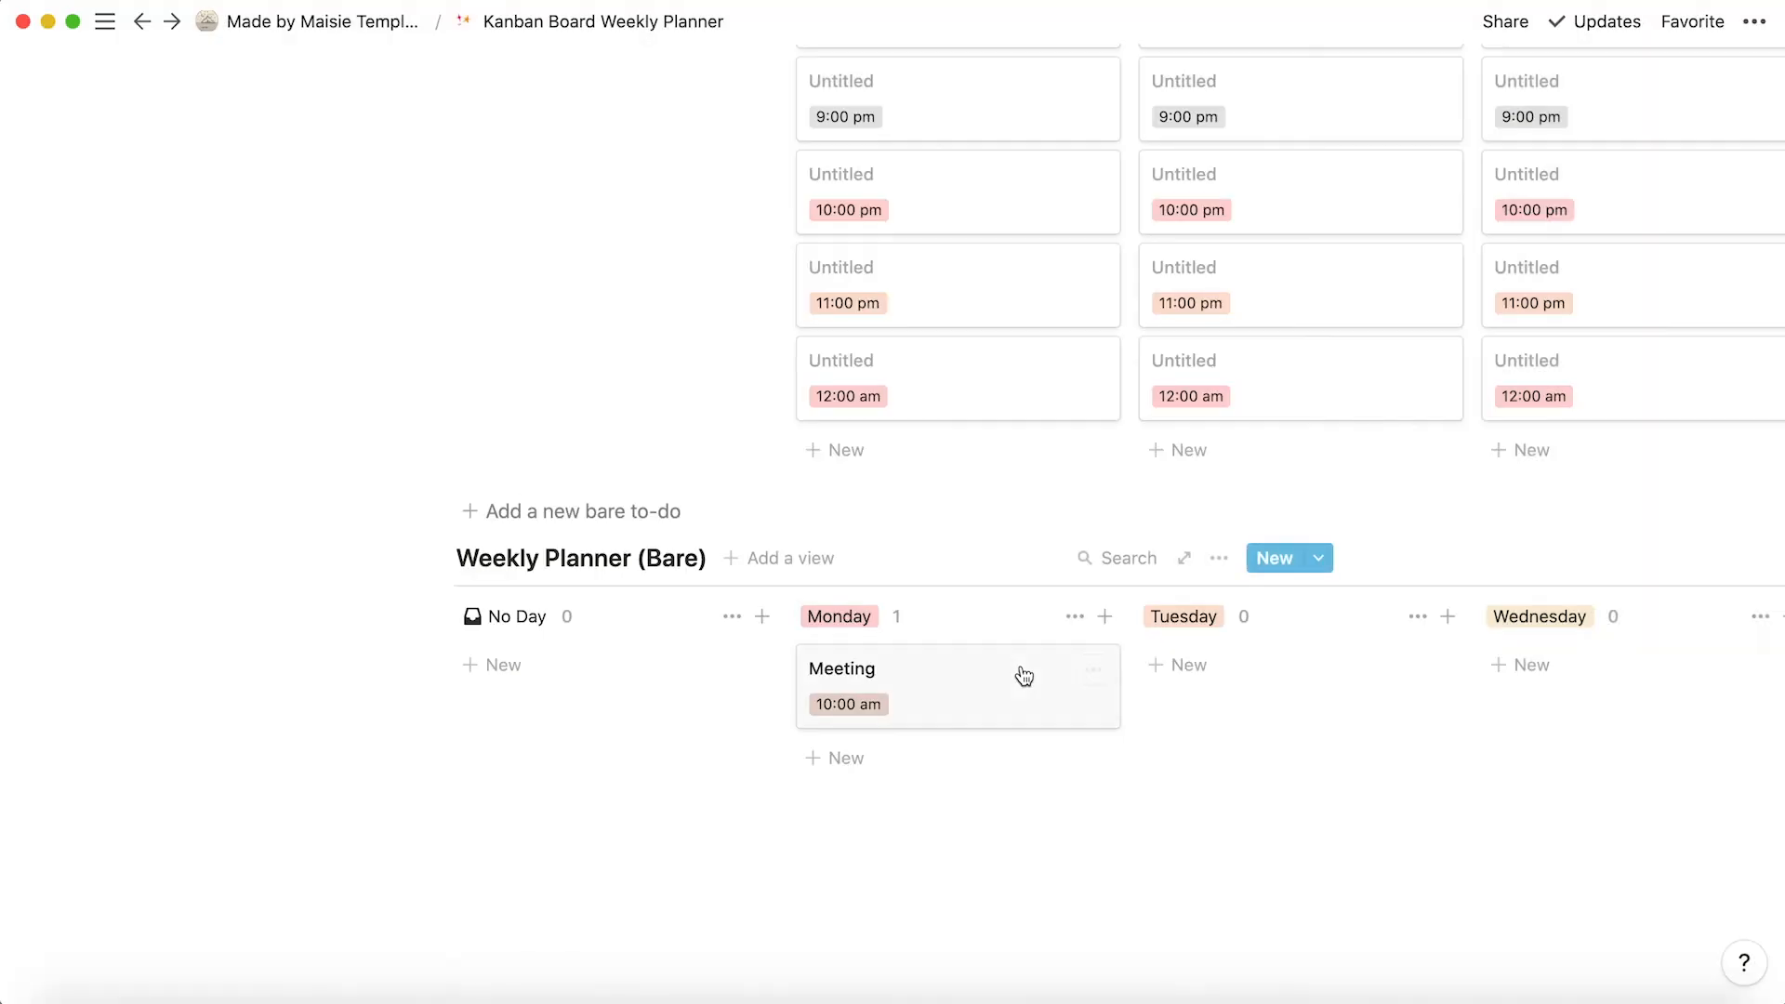
Show the Topic property on the cards of the Weekly Planner (Bare) board.
click(1219, 558)
click(1379, 532)
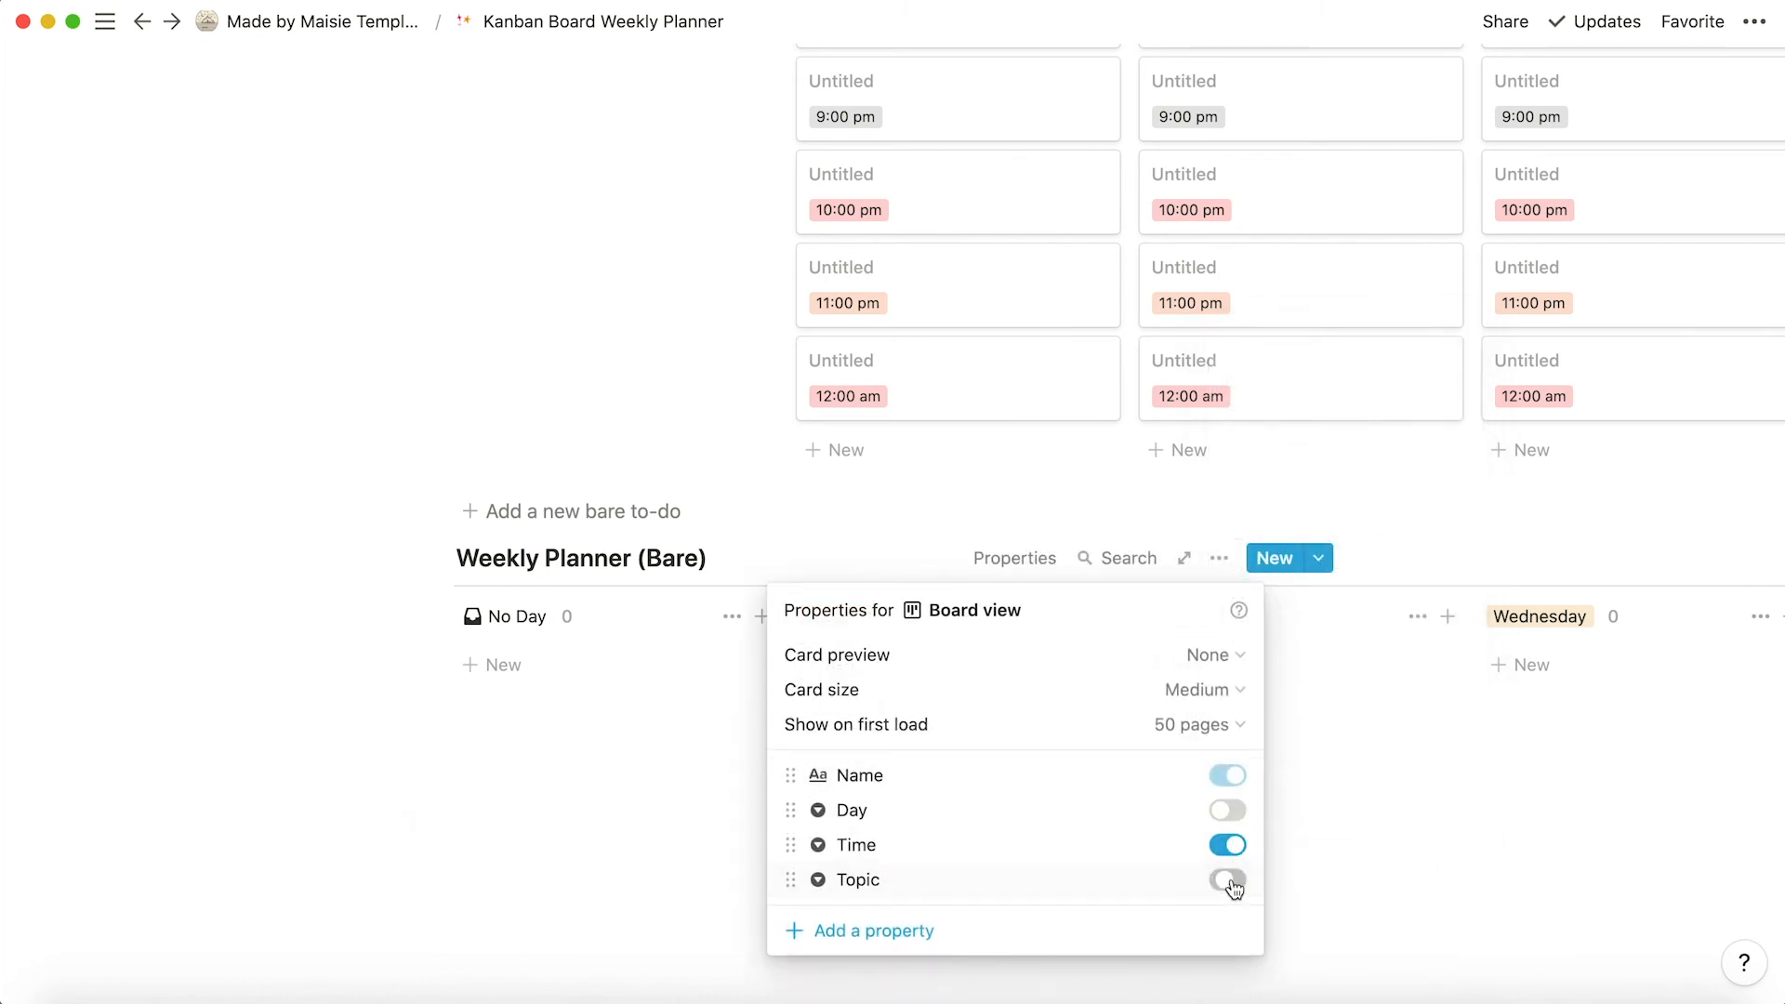
click(695, 514)
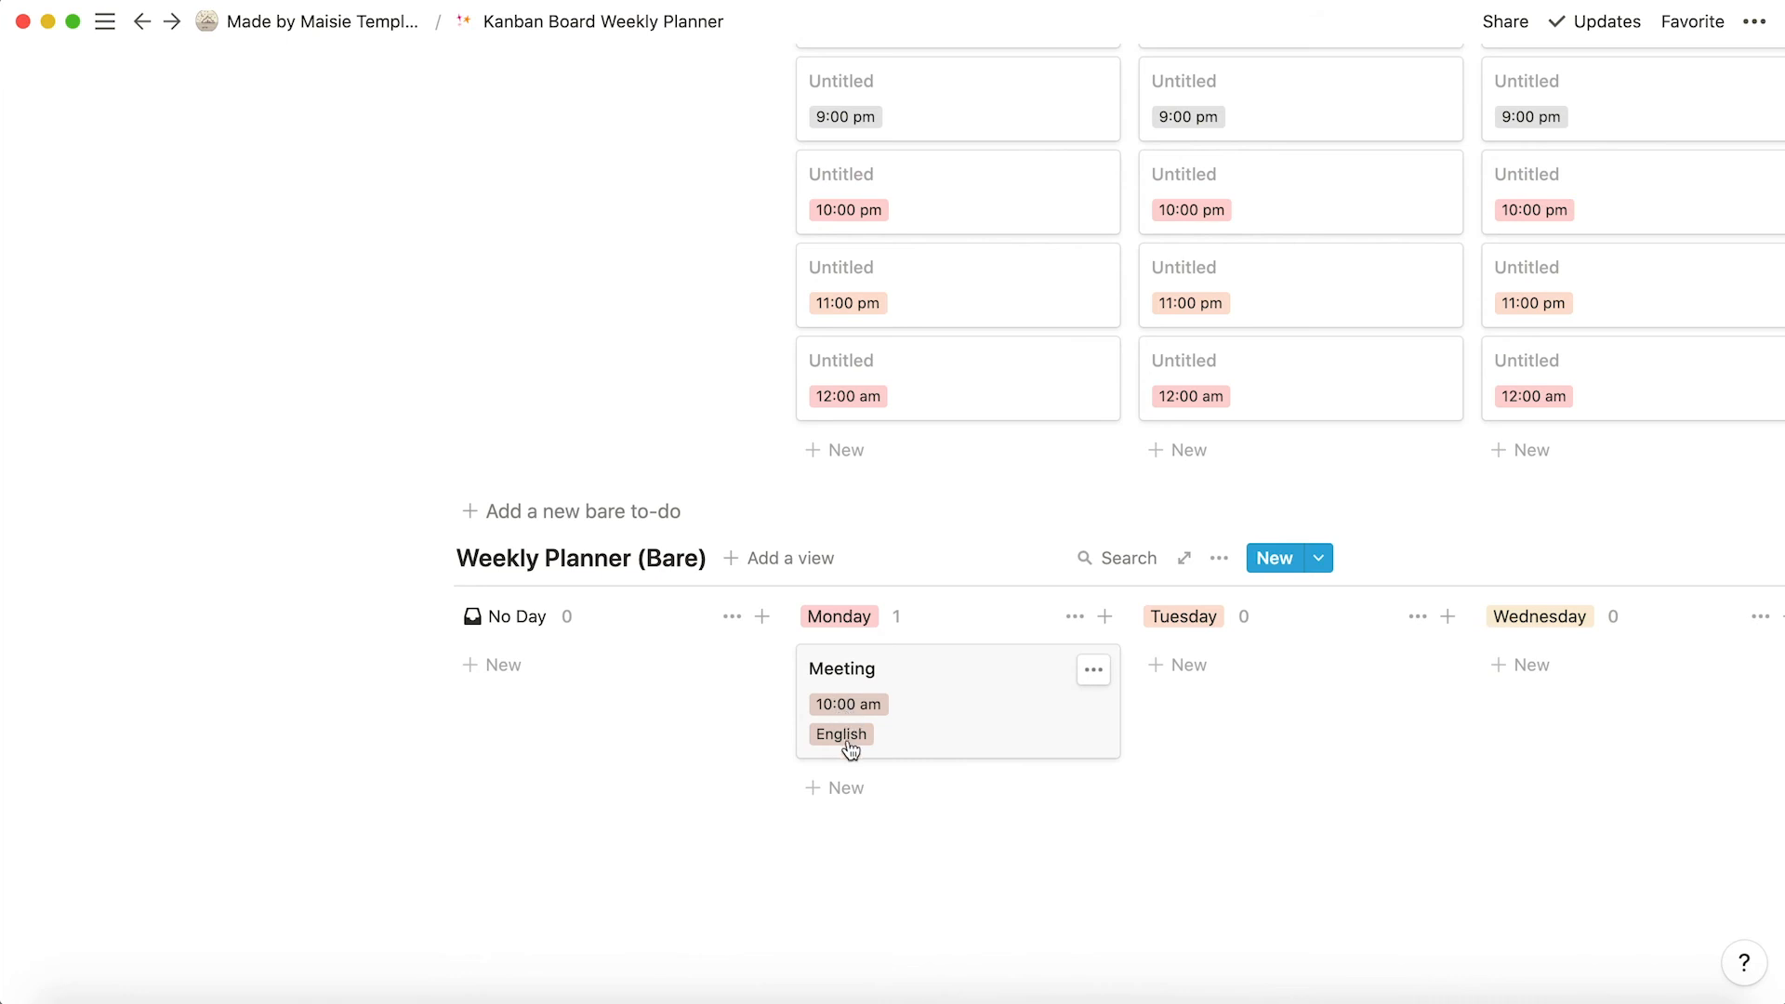
Open Monday's Meeting card in the bare planner and retitle it "Hangout".
click(910, 738)
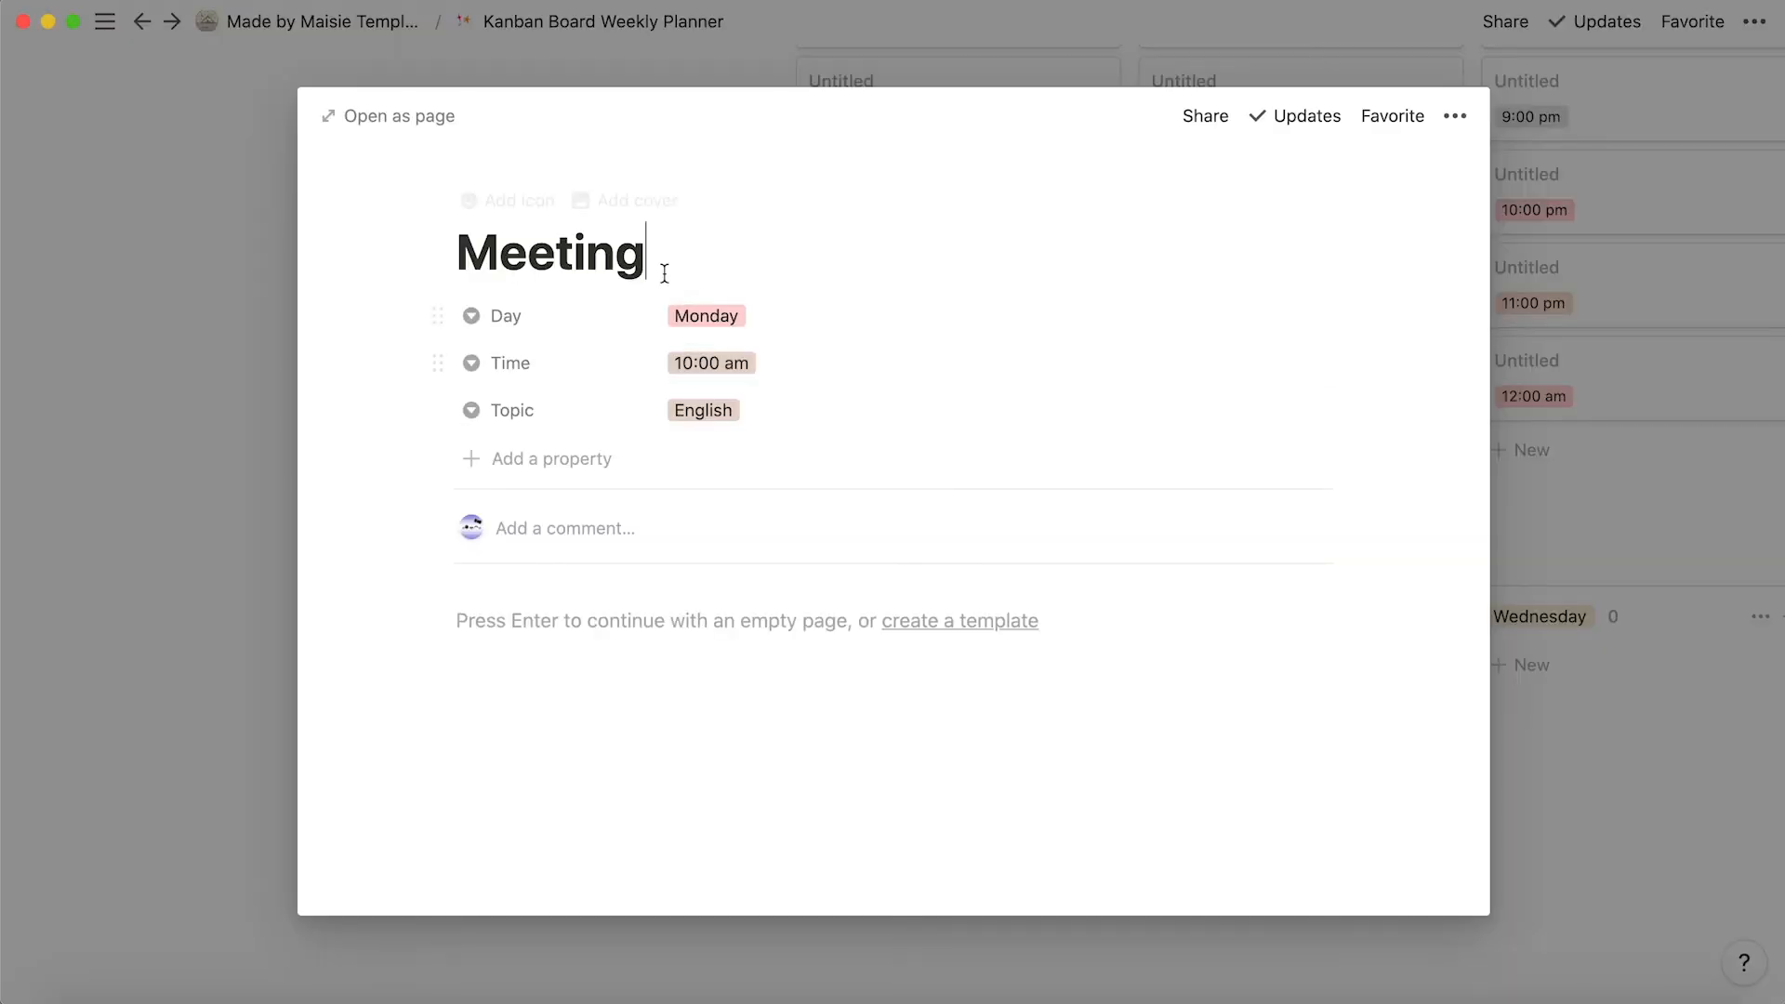
drag(655, 256, 457, 253)
text(Hang)
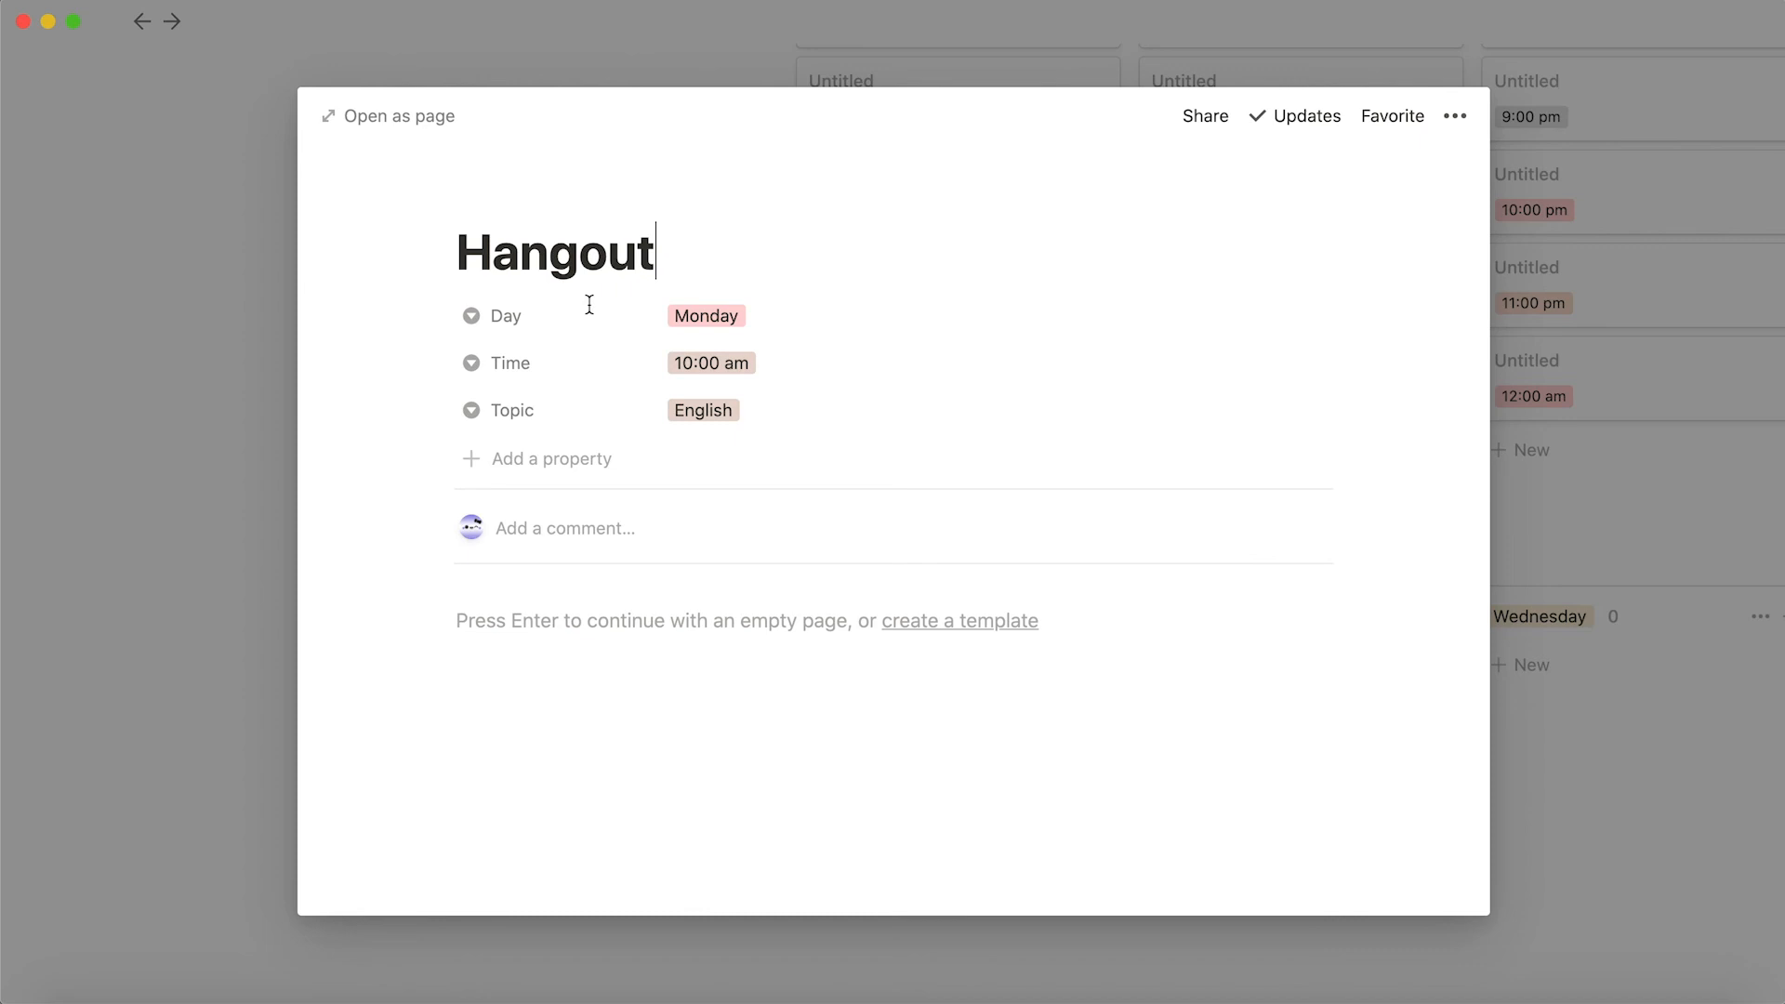
text(out)
Set the Hangout card's Topic to Personal and its Time to 12:00 pm, and close the card.
click(764, 415)
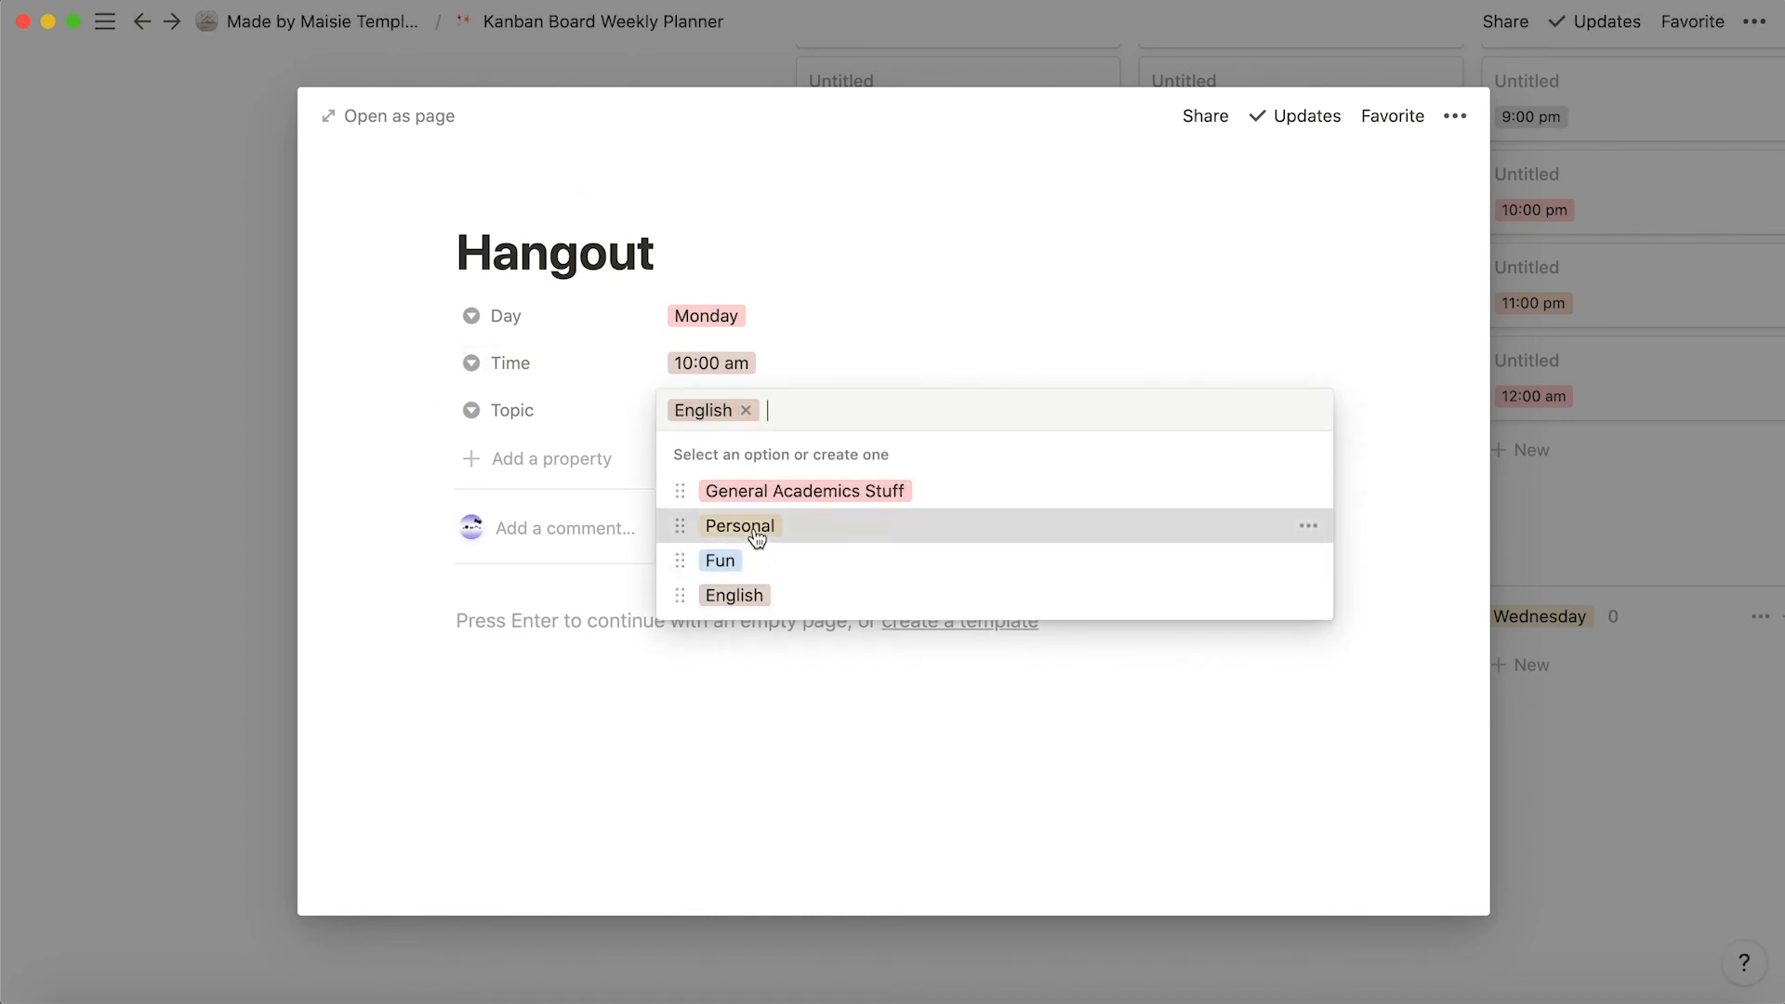
click(758, 537)
click(777, 365)
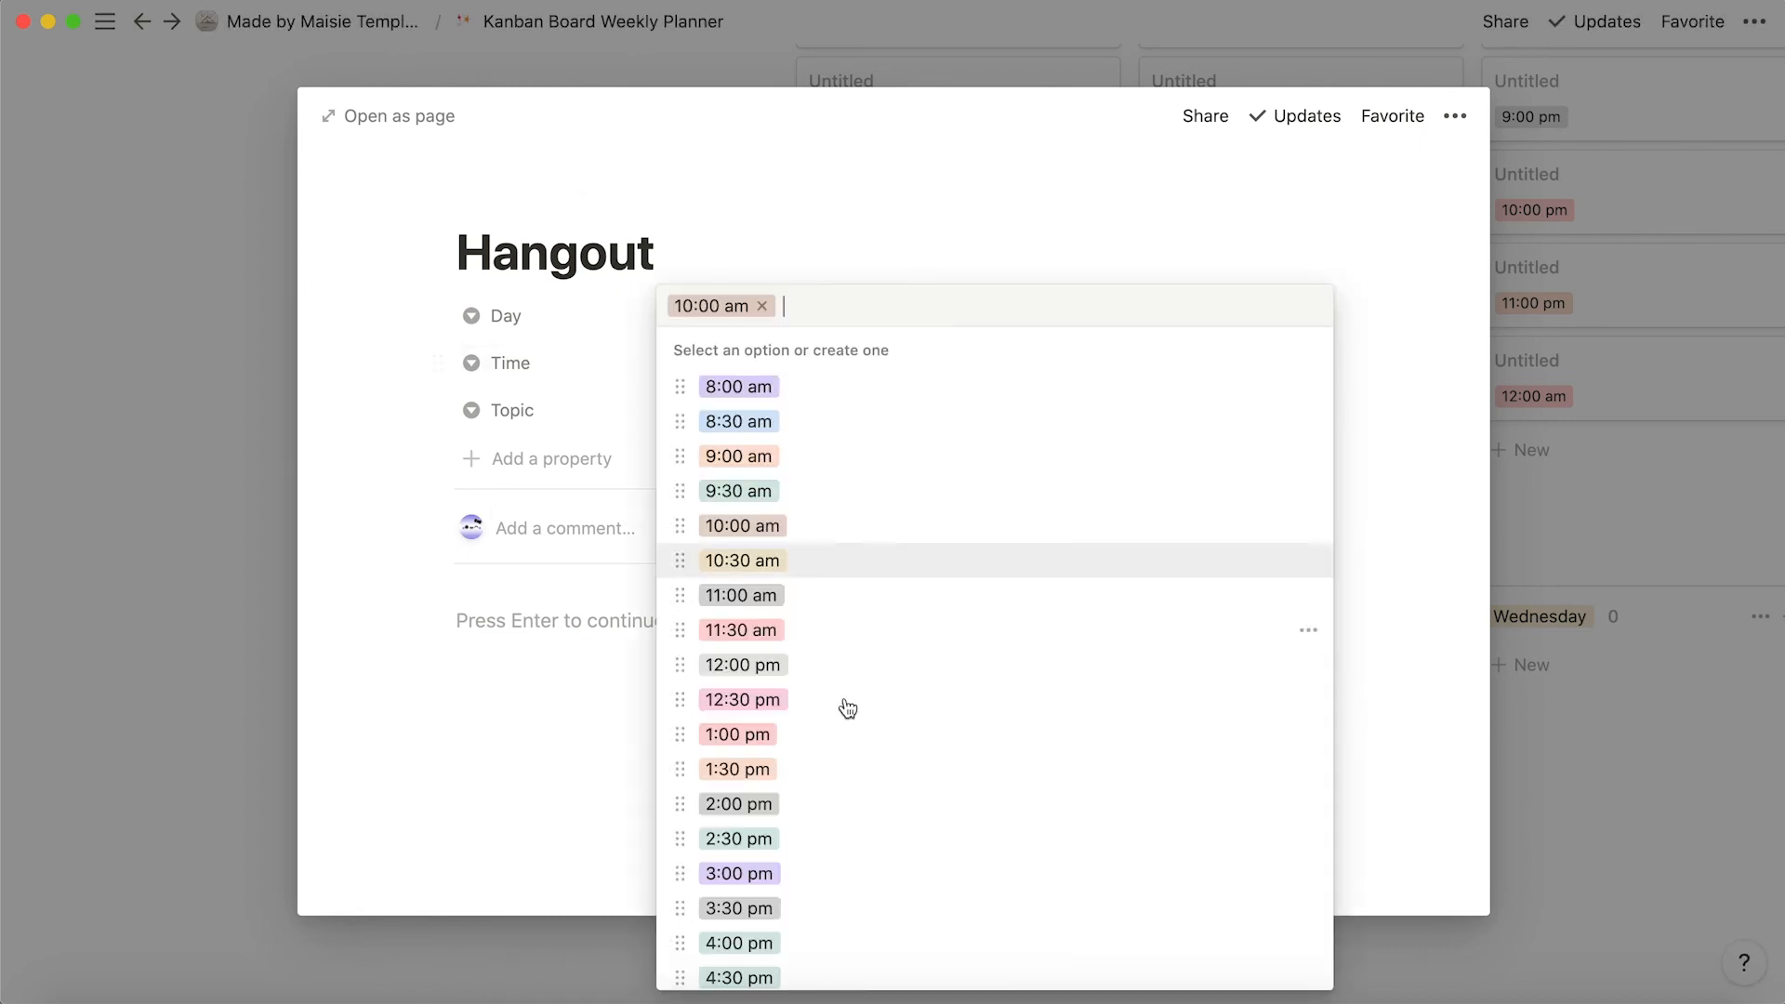
click(781, 676)
click(1592, 445)
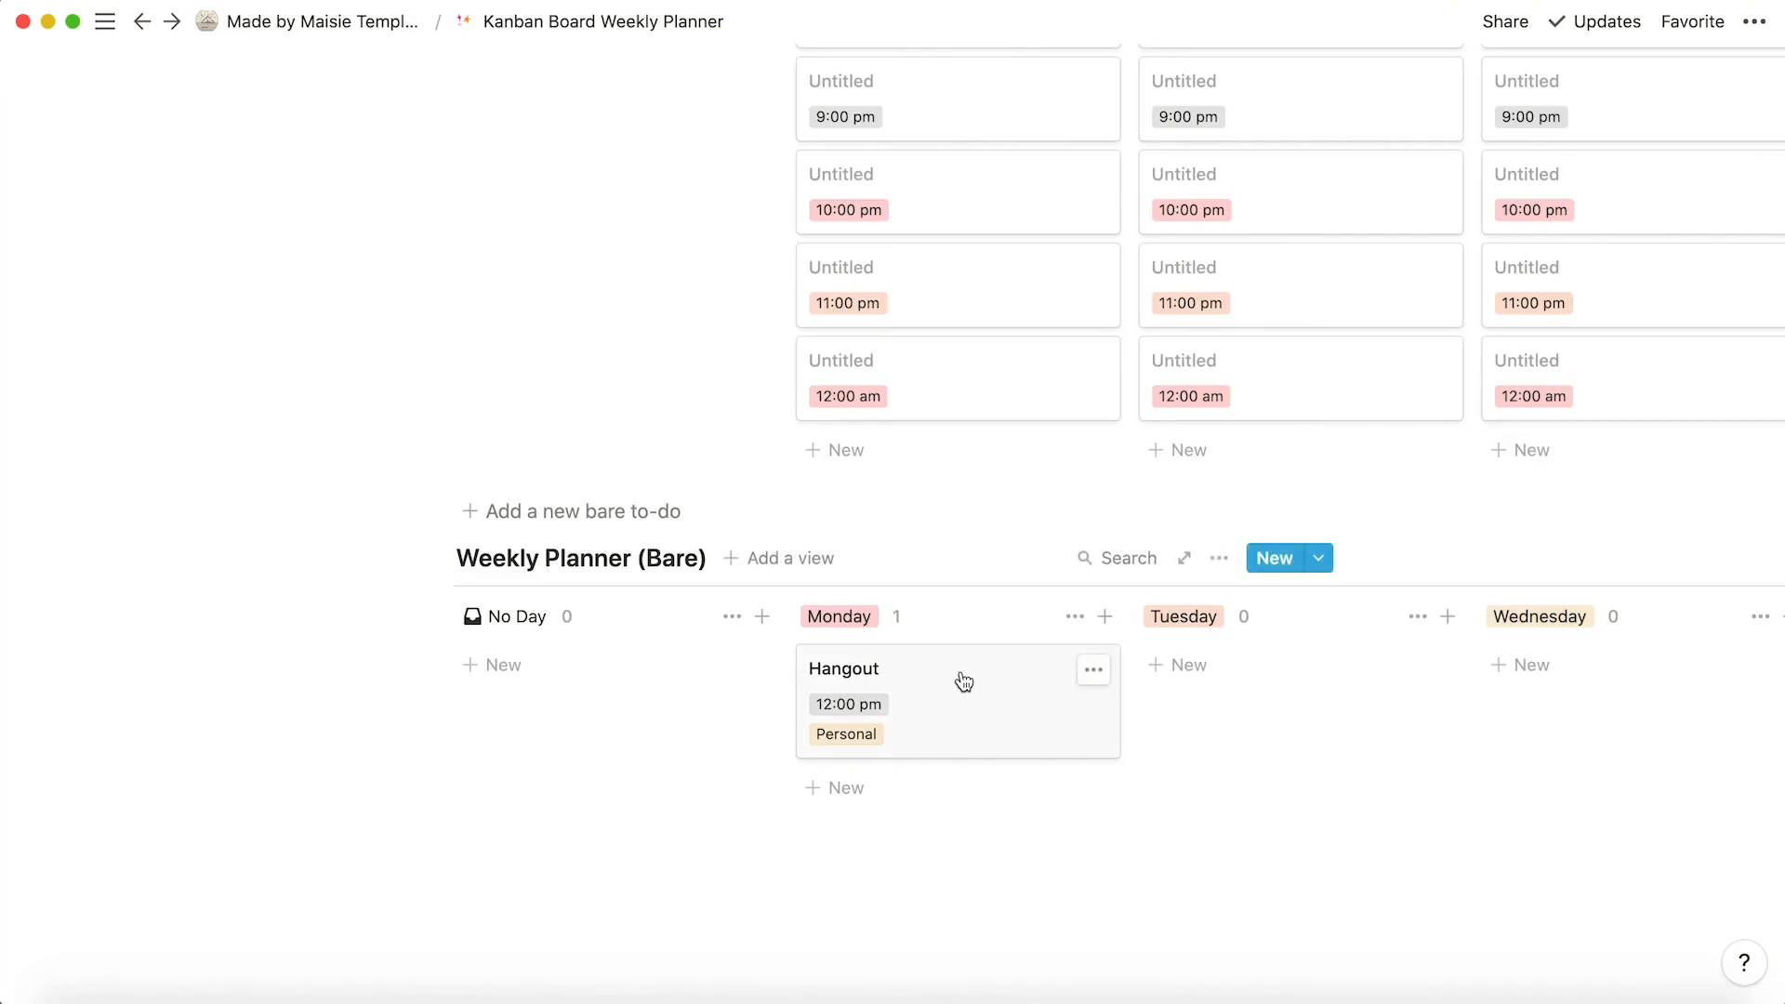
Embed a new sub-page below the Weekly Planner (Bare) board.
scroll(1038, 705, right, 6)
scroll(605, 733, left, 4)
scroll(605, 736, down, 2)
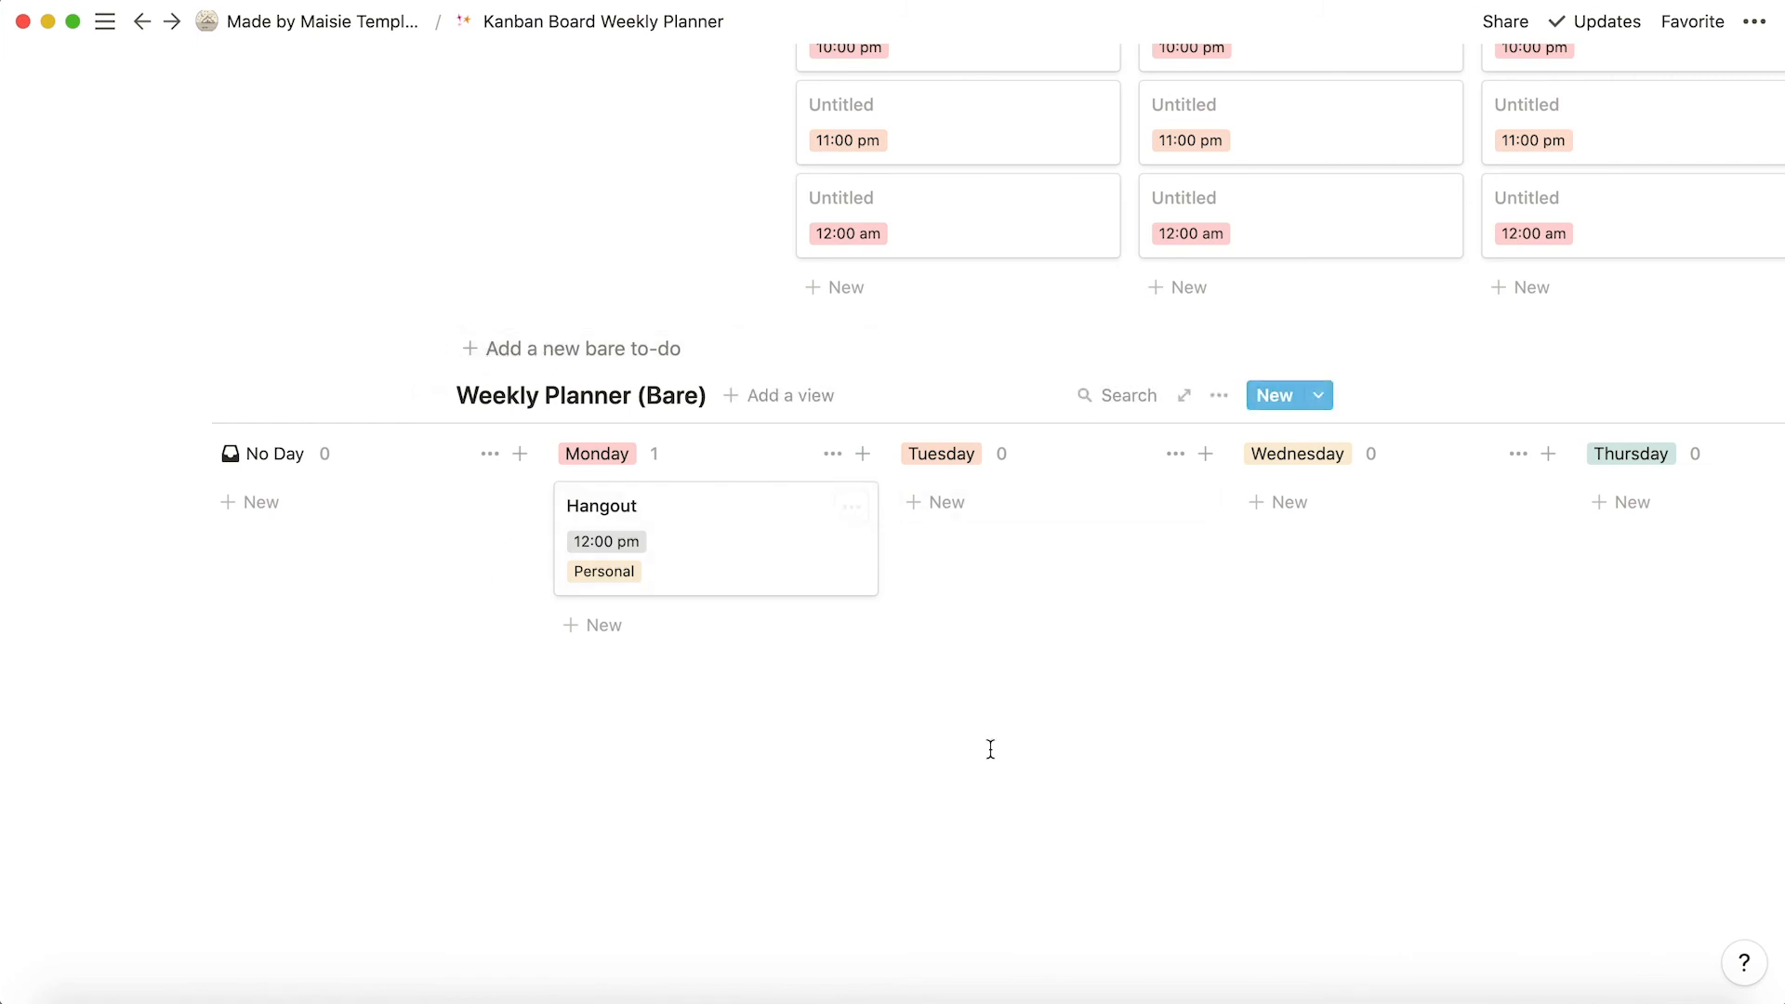
scroll(1440, 556, right, 4)
scroll(1440, 556, left, 9)
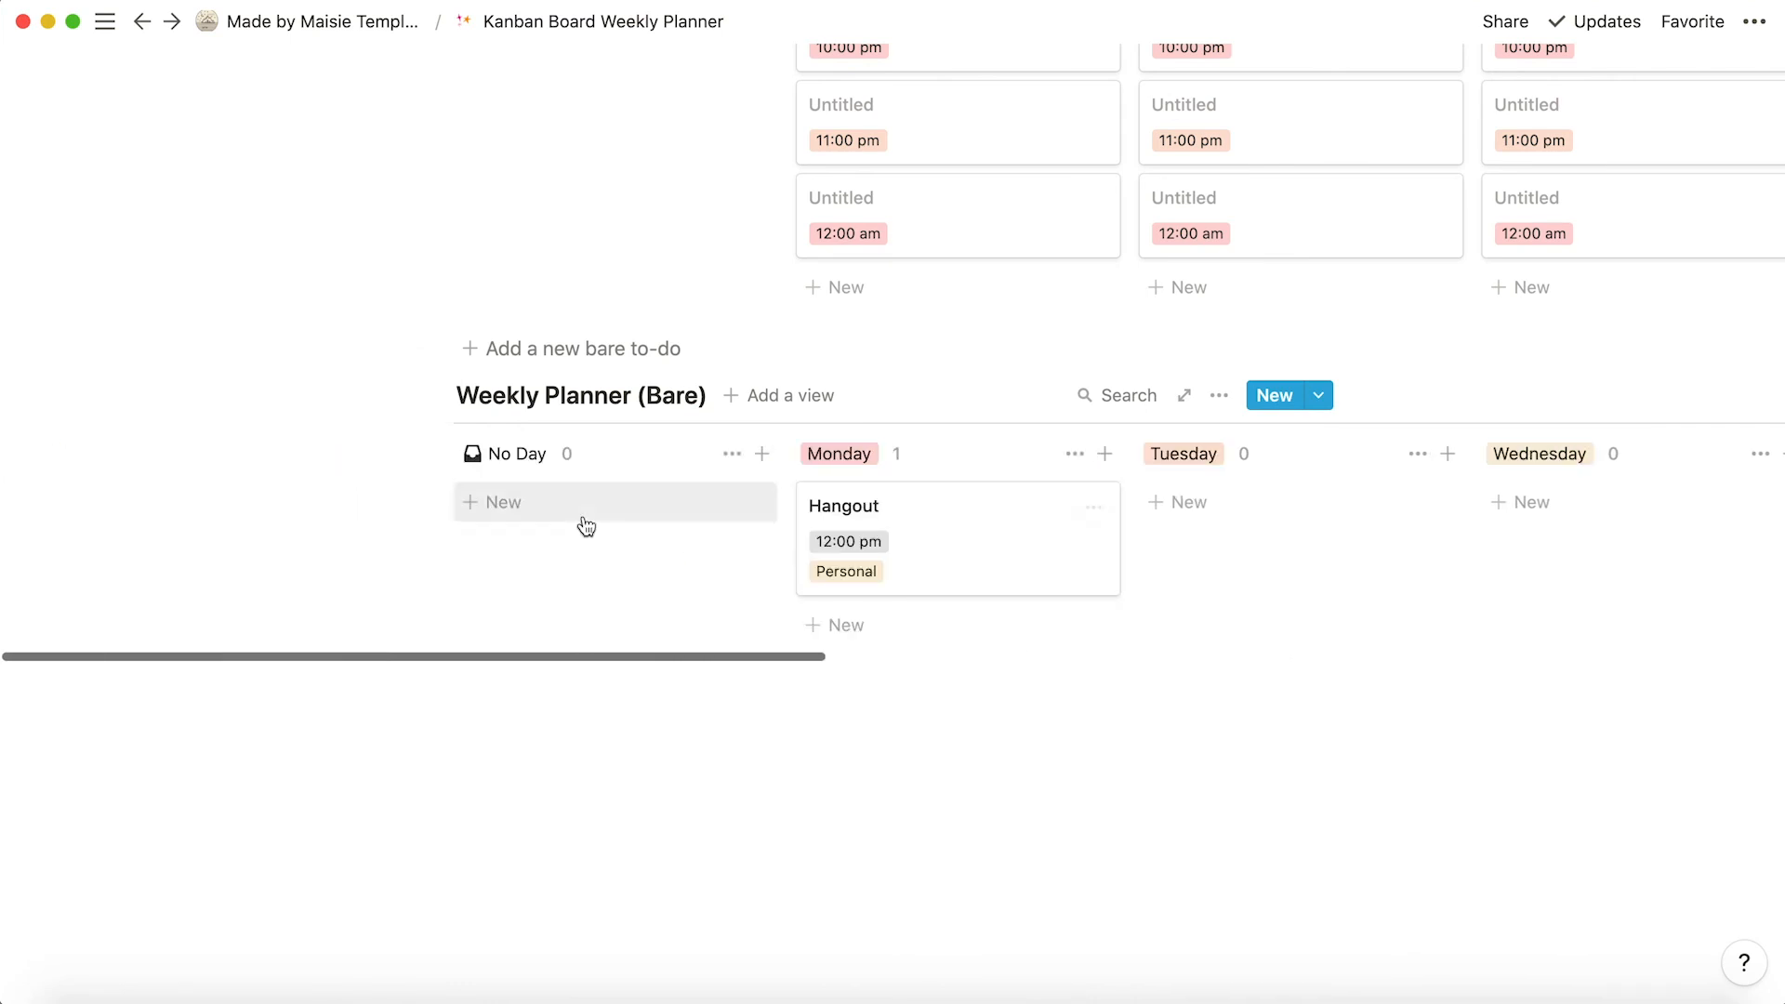
scroll(792, 589, right, 20)
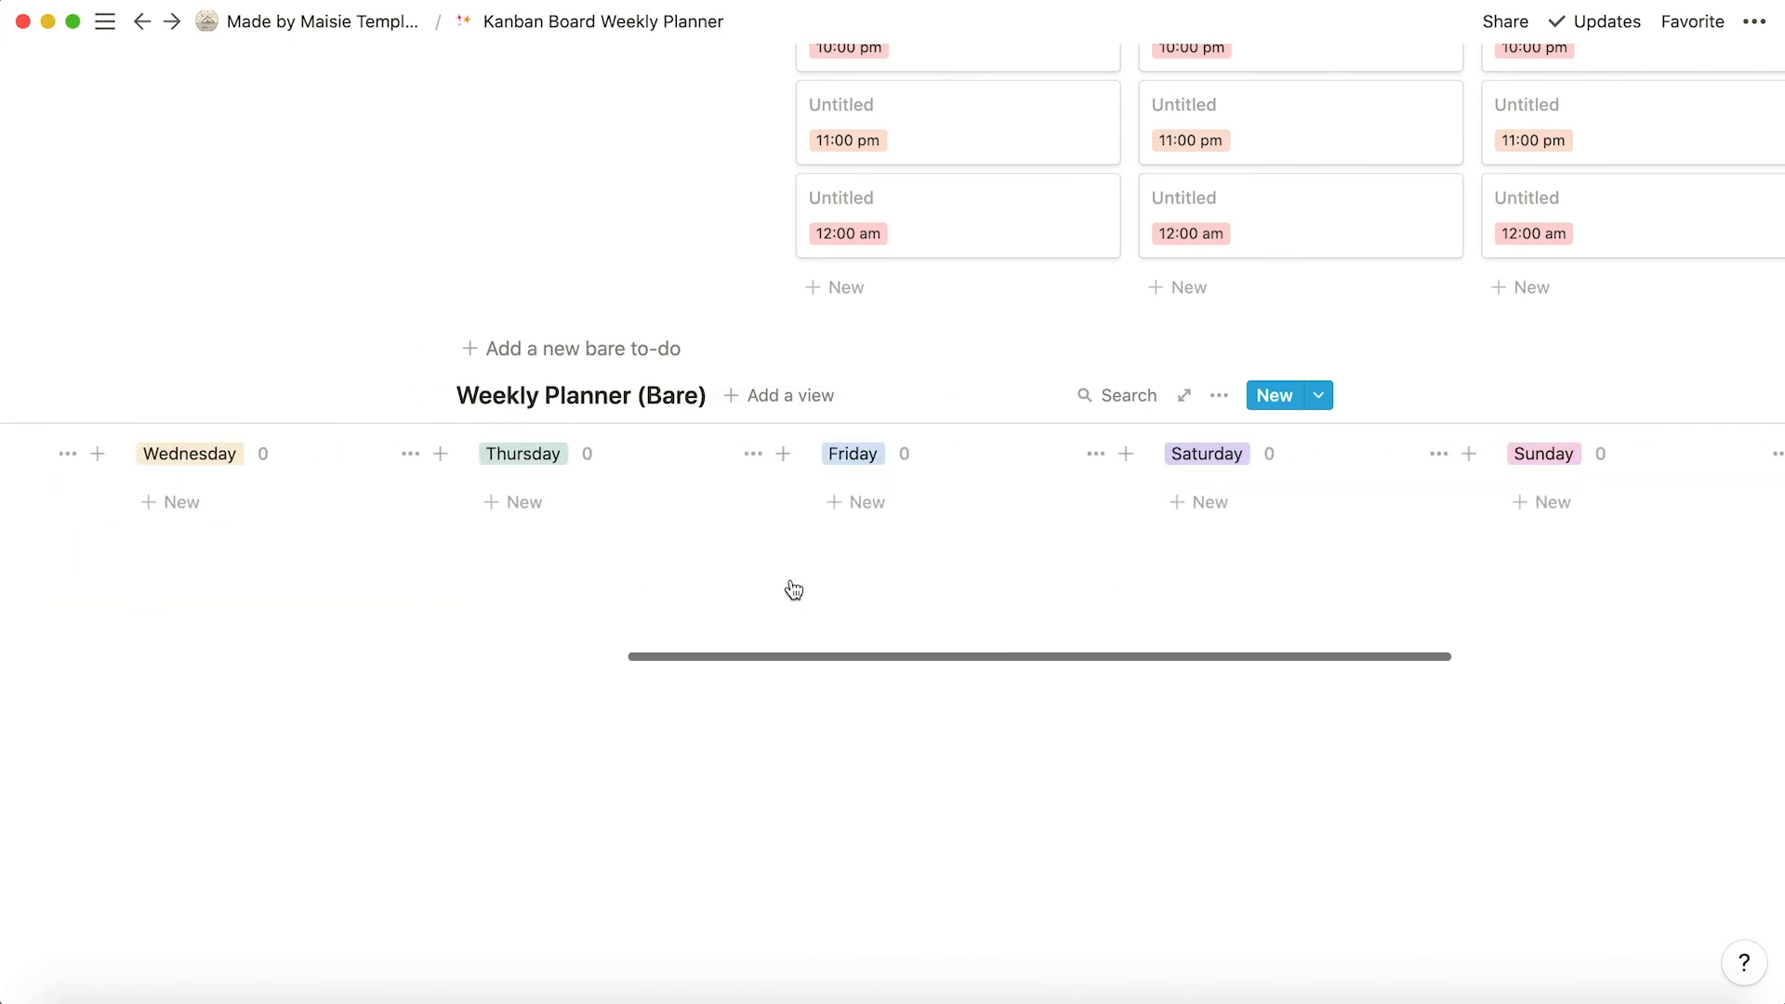
scroll(789, 577, left, 20)
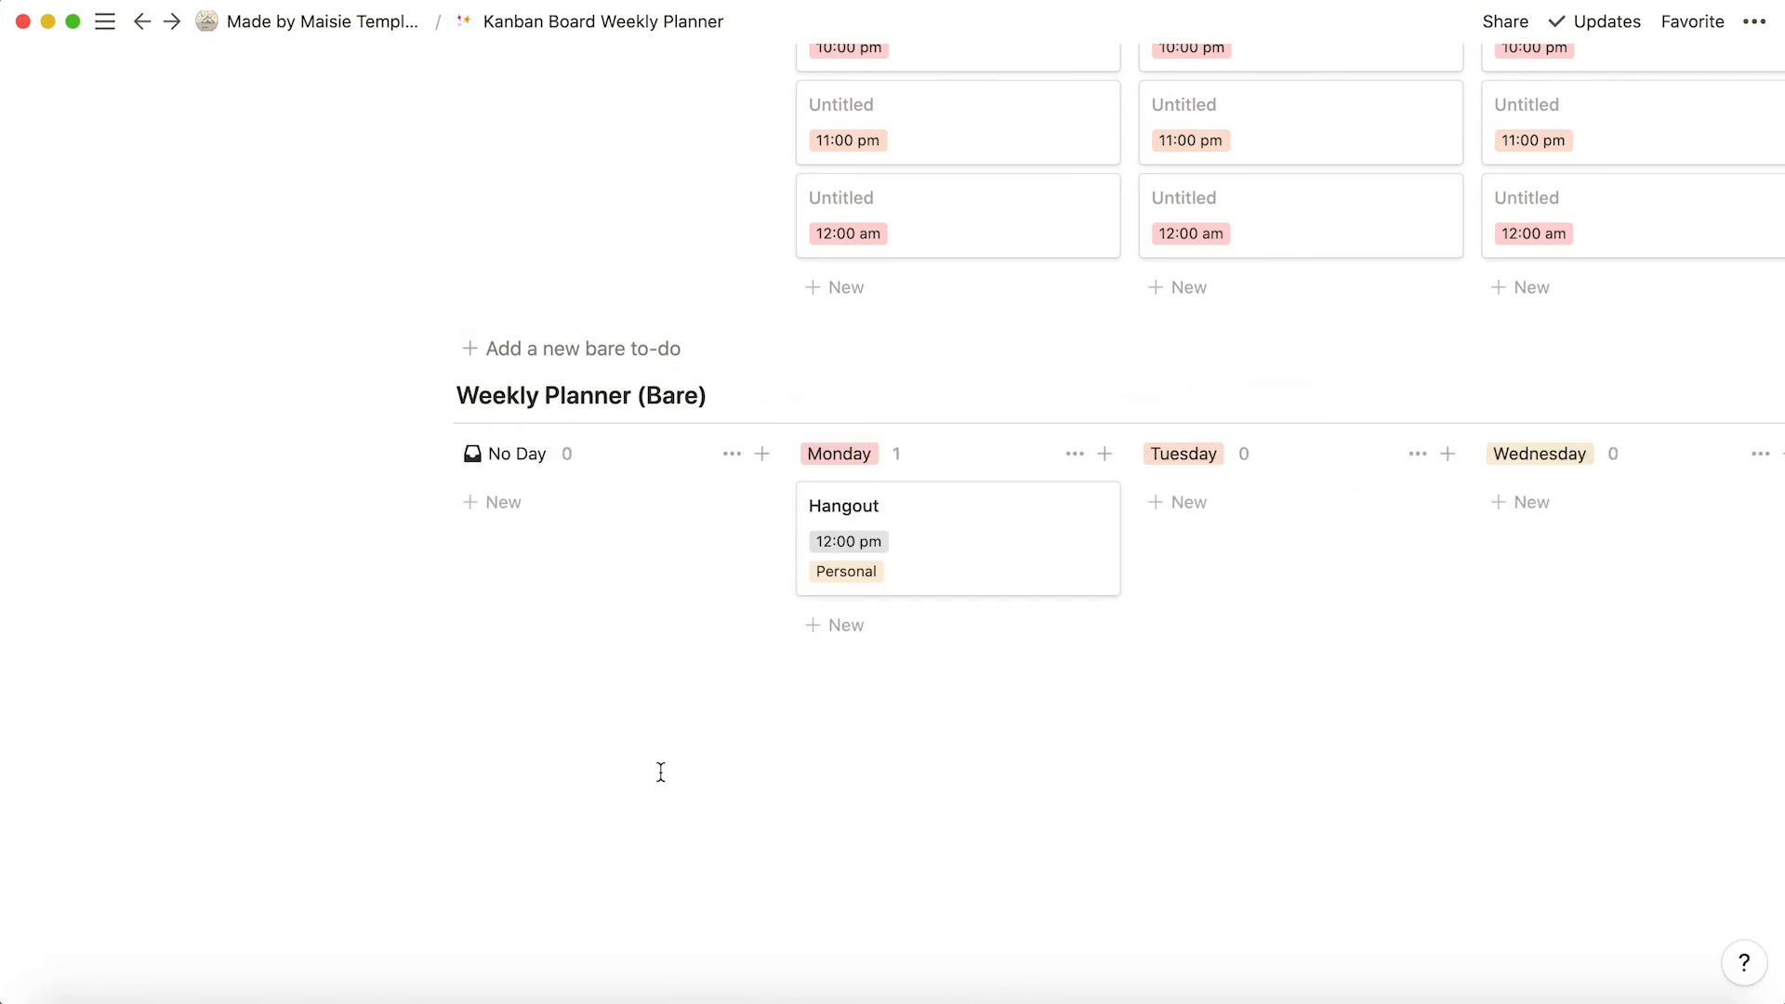
text(/)
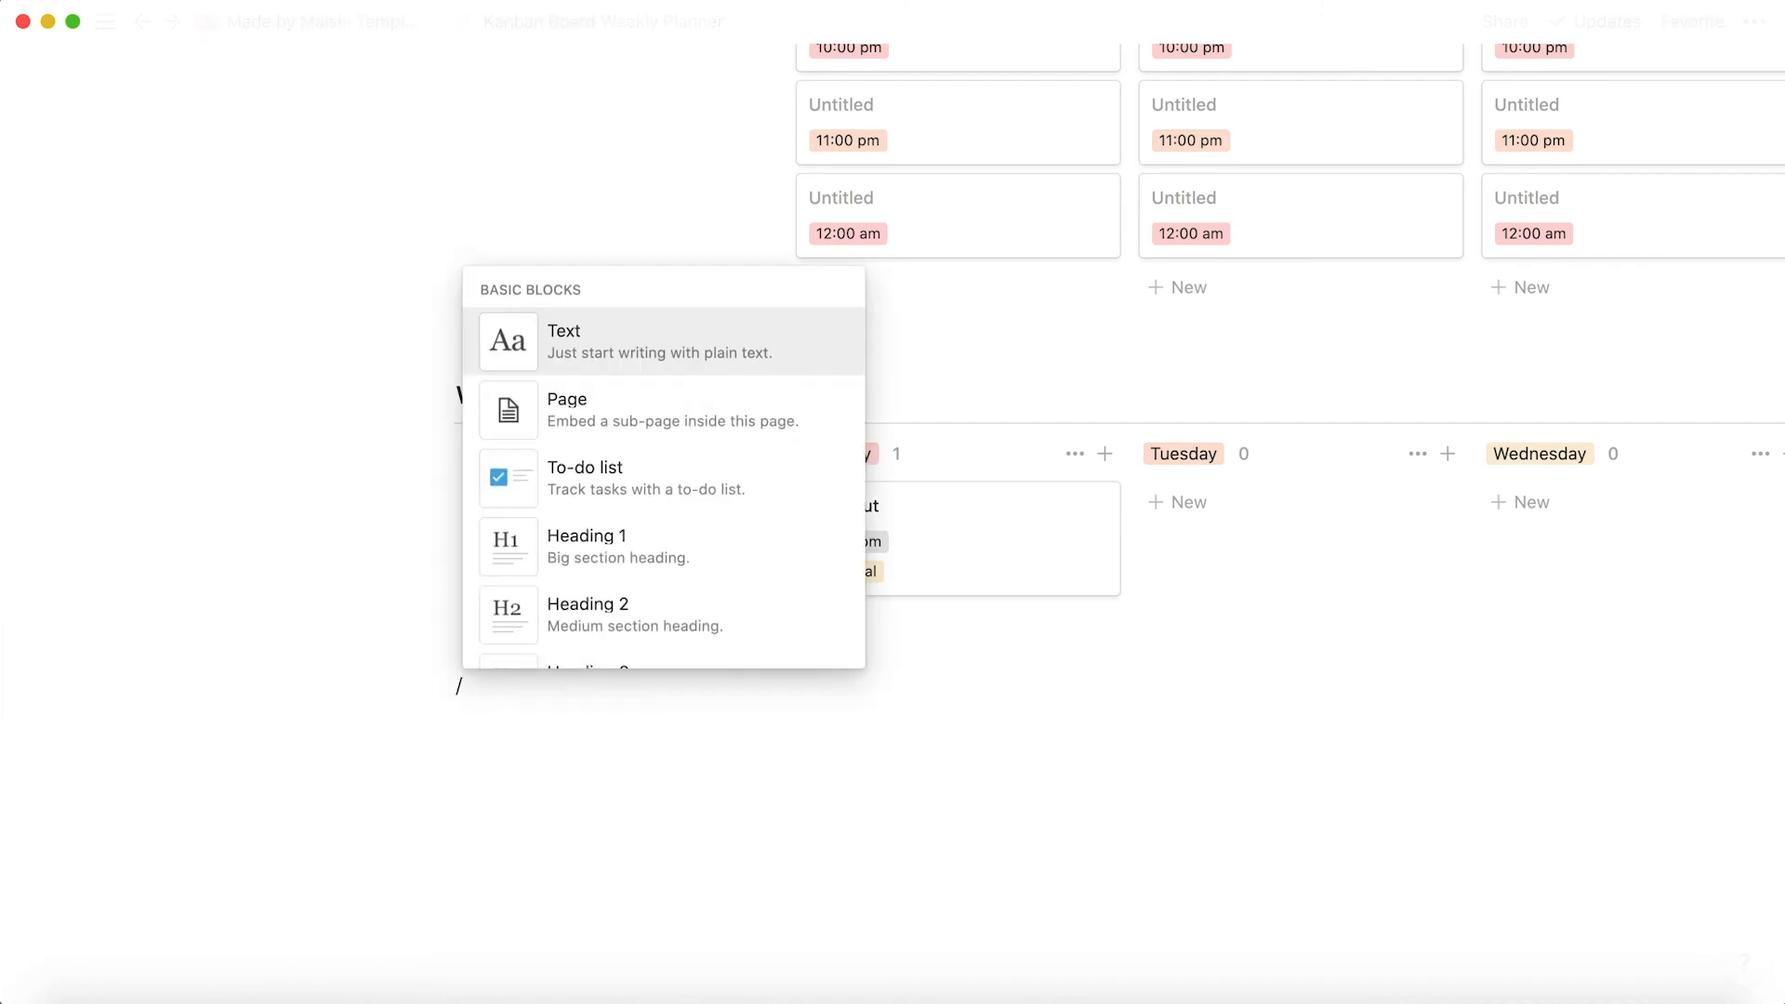
click(660, 415)
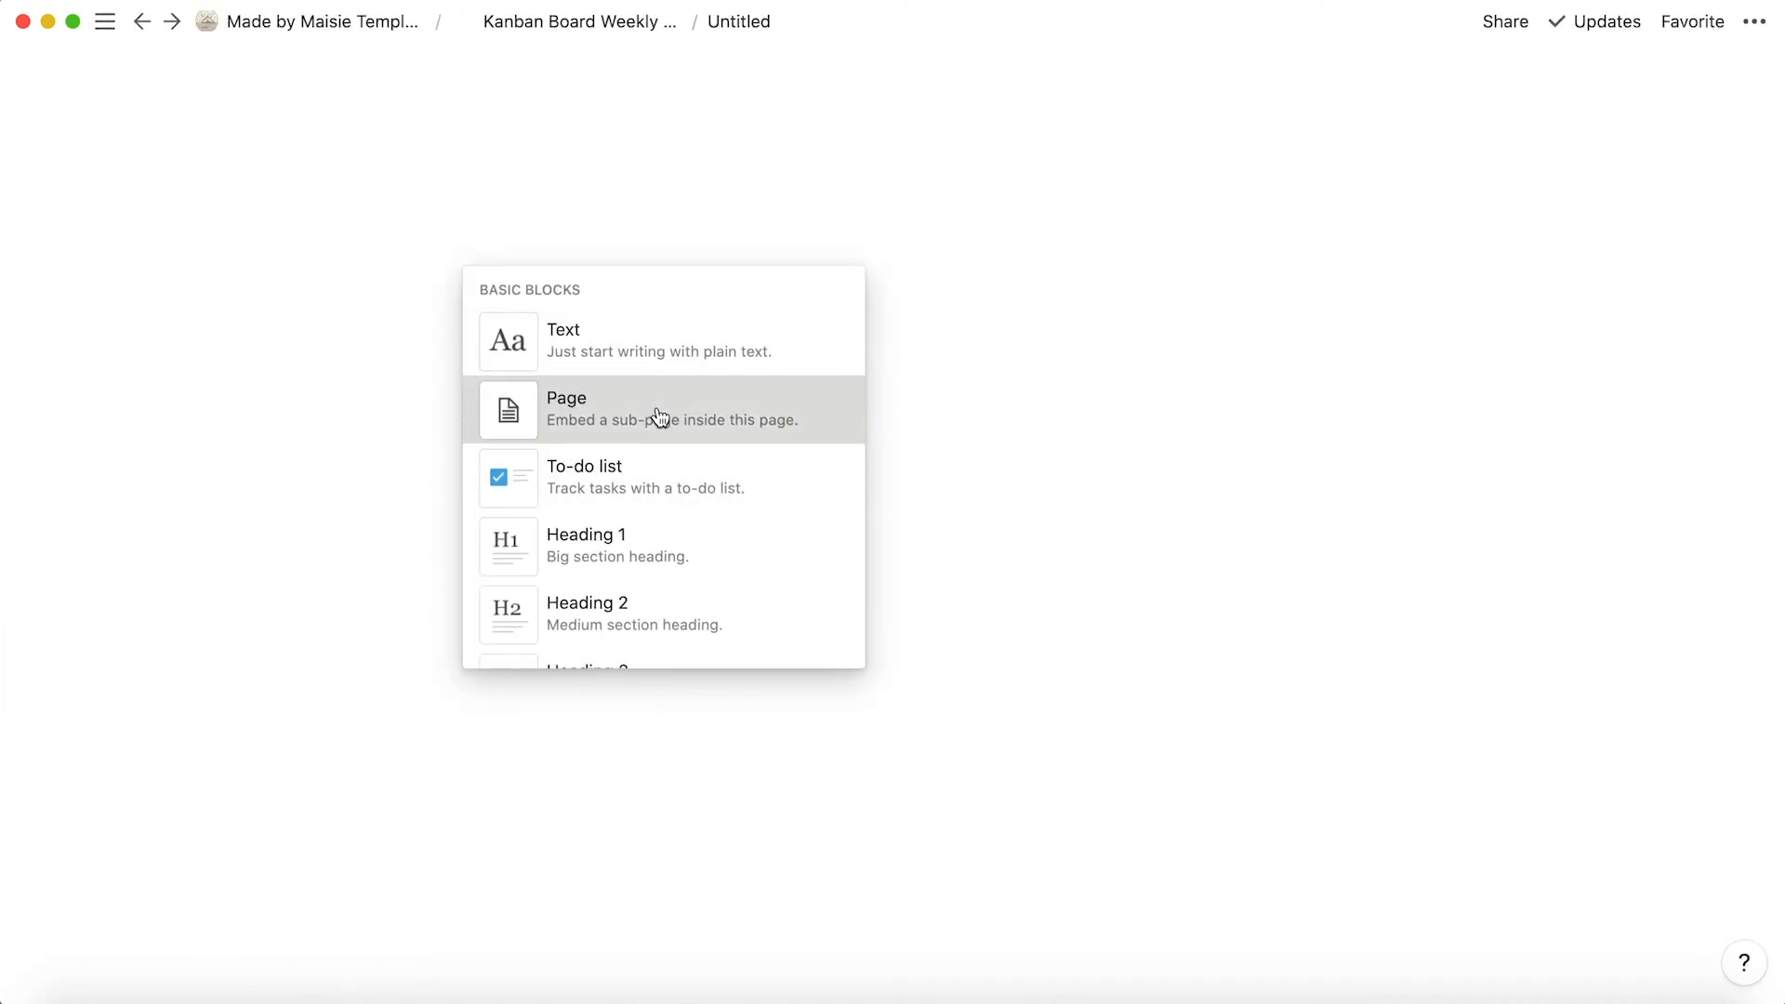
Title the new sub-page "archive" and return to the Kanban Board Weekly Planner page.
text(archiv)
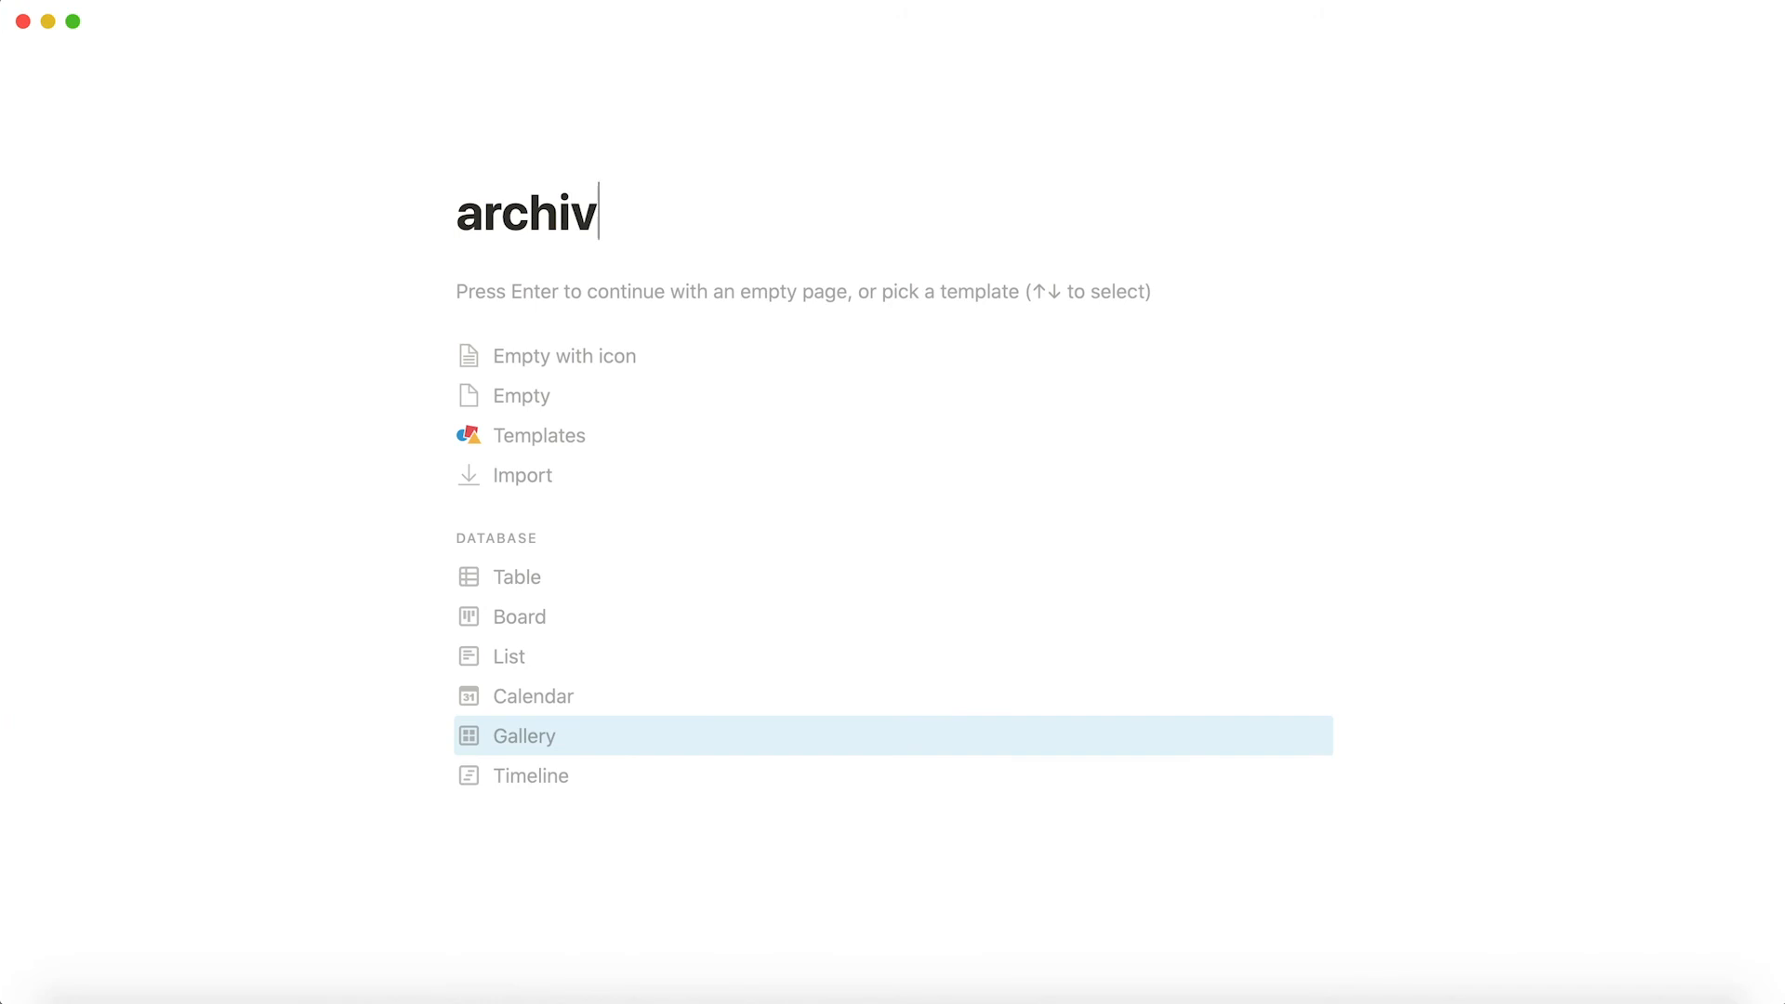
text(e)
click(270, 26)
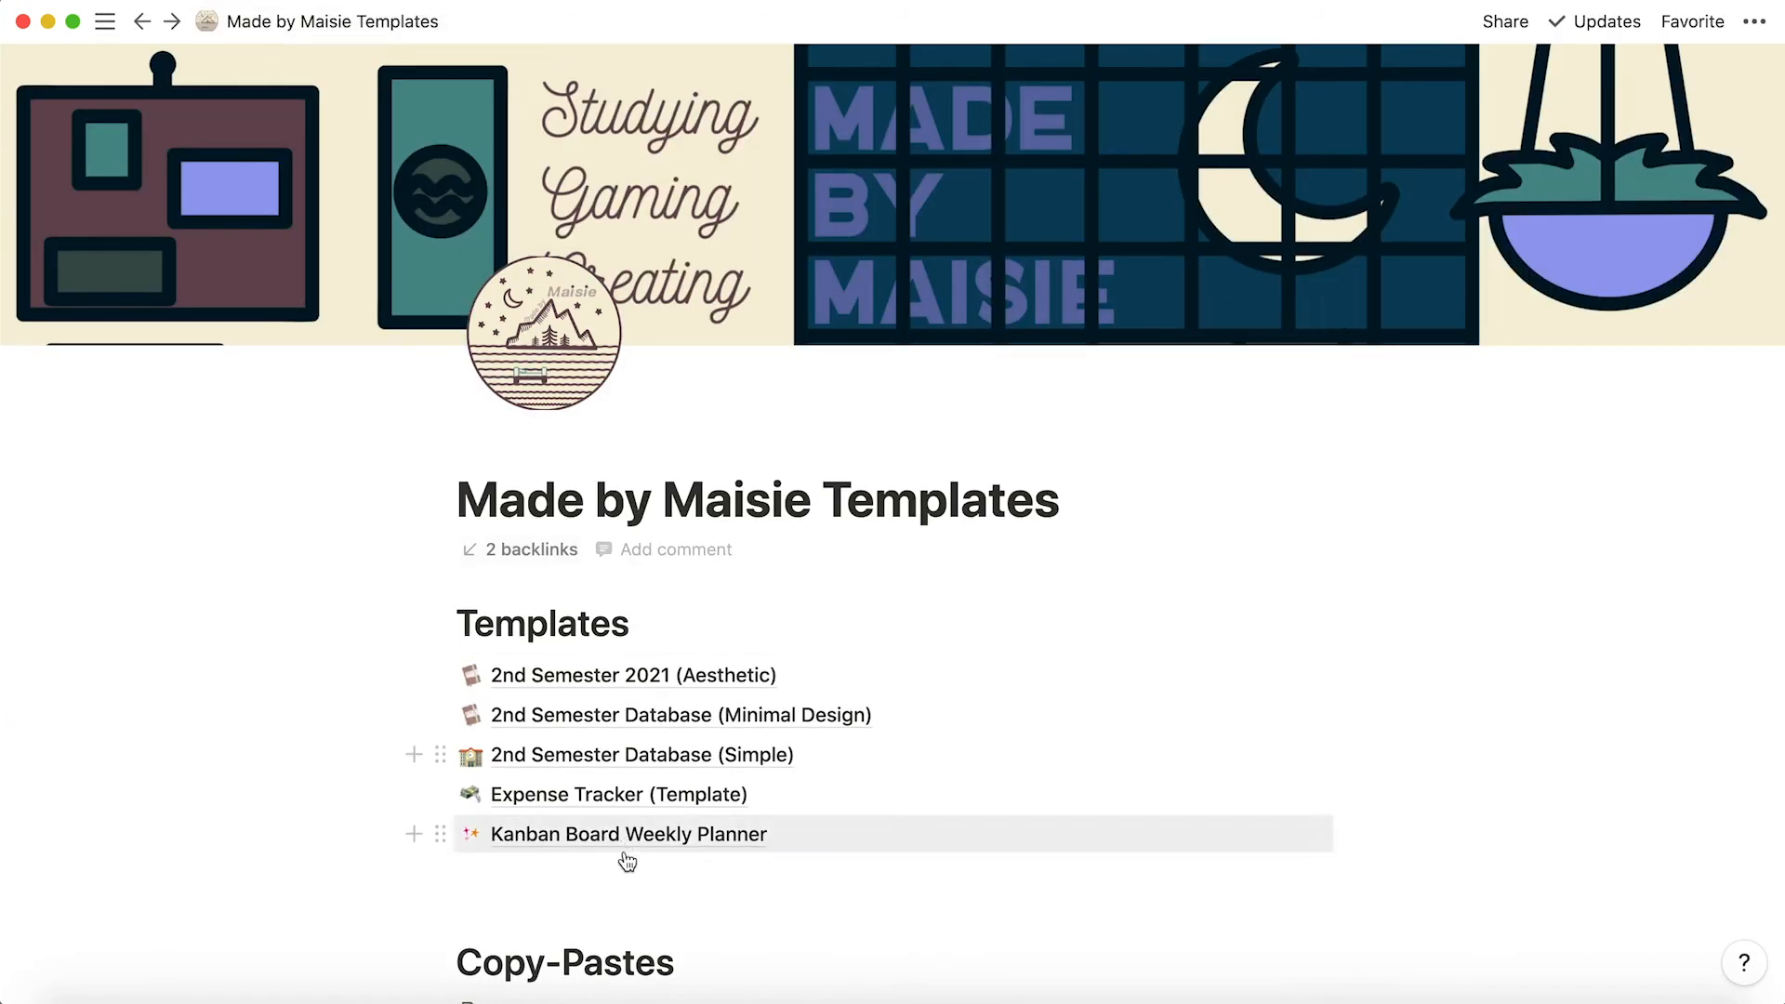
click(625, 850)
scroll(677, 446, down, 15)
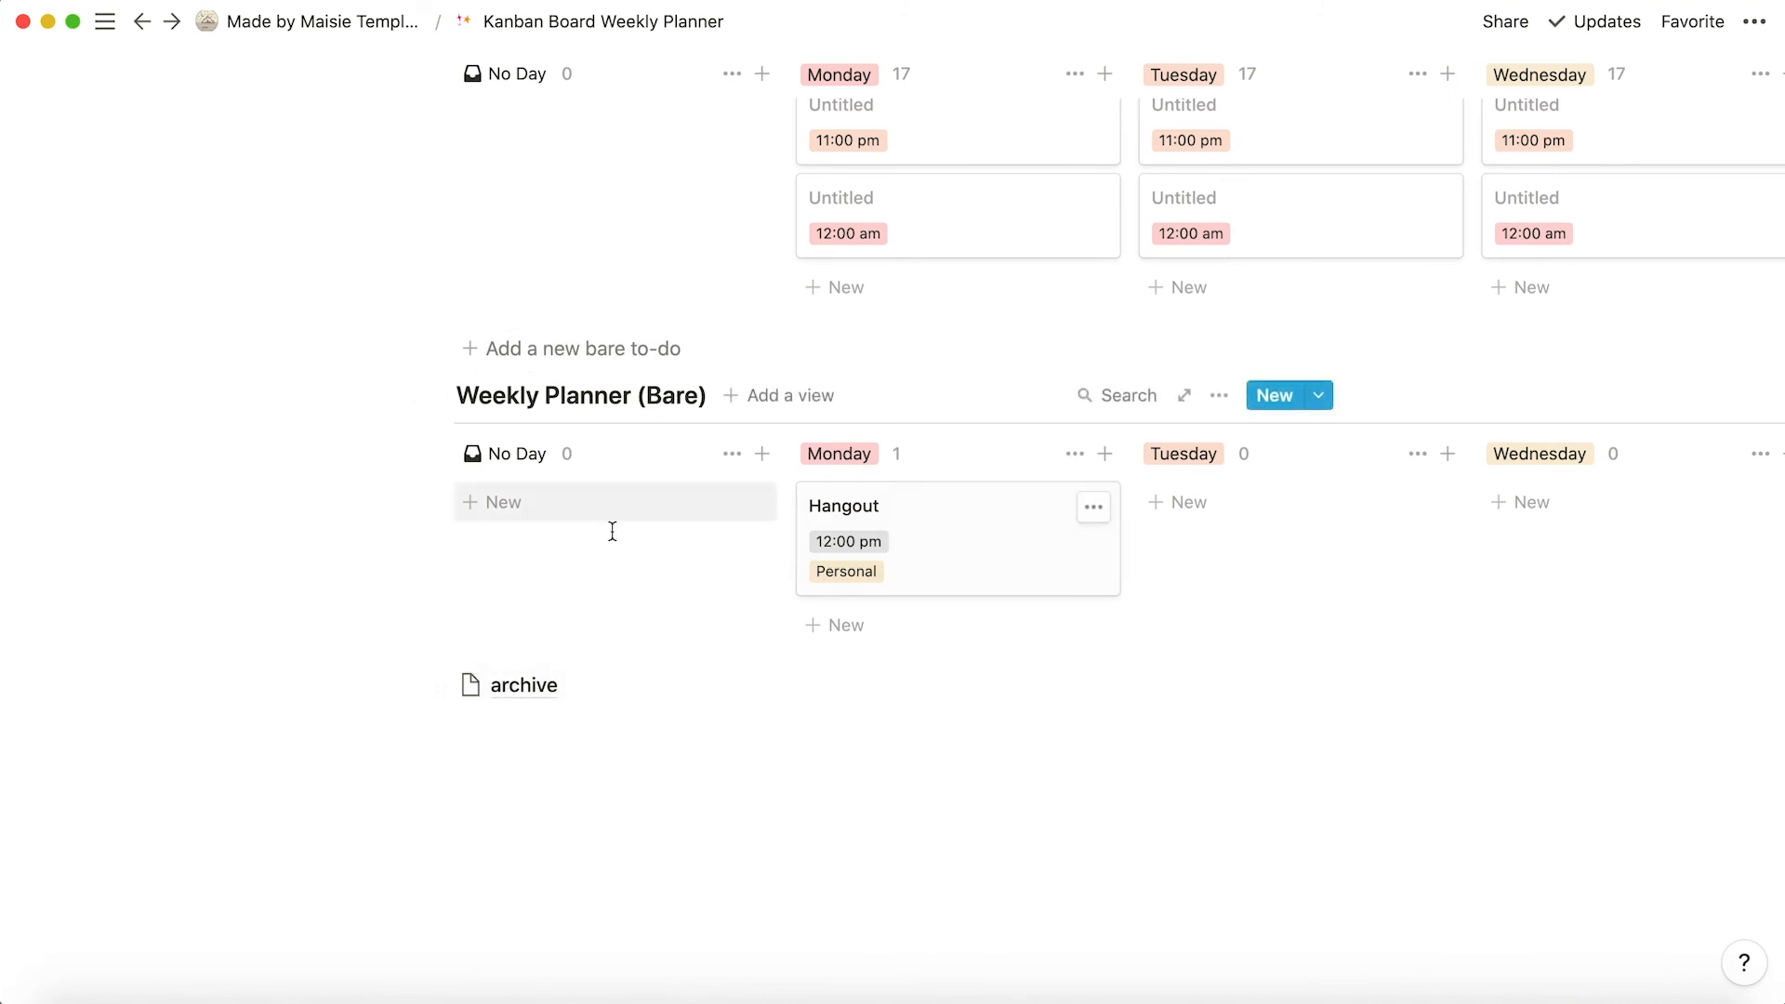
Move the Weekly Planner (Bare) board into the archive page and generate a fresh bare planner board above it.
drag(452, 401, 521, 685)
click(667, 646)
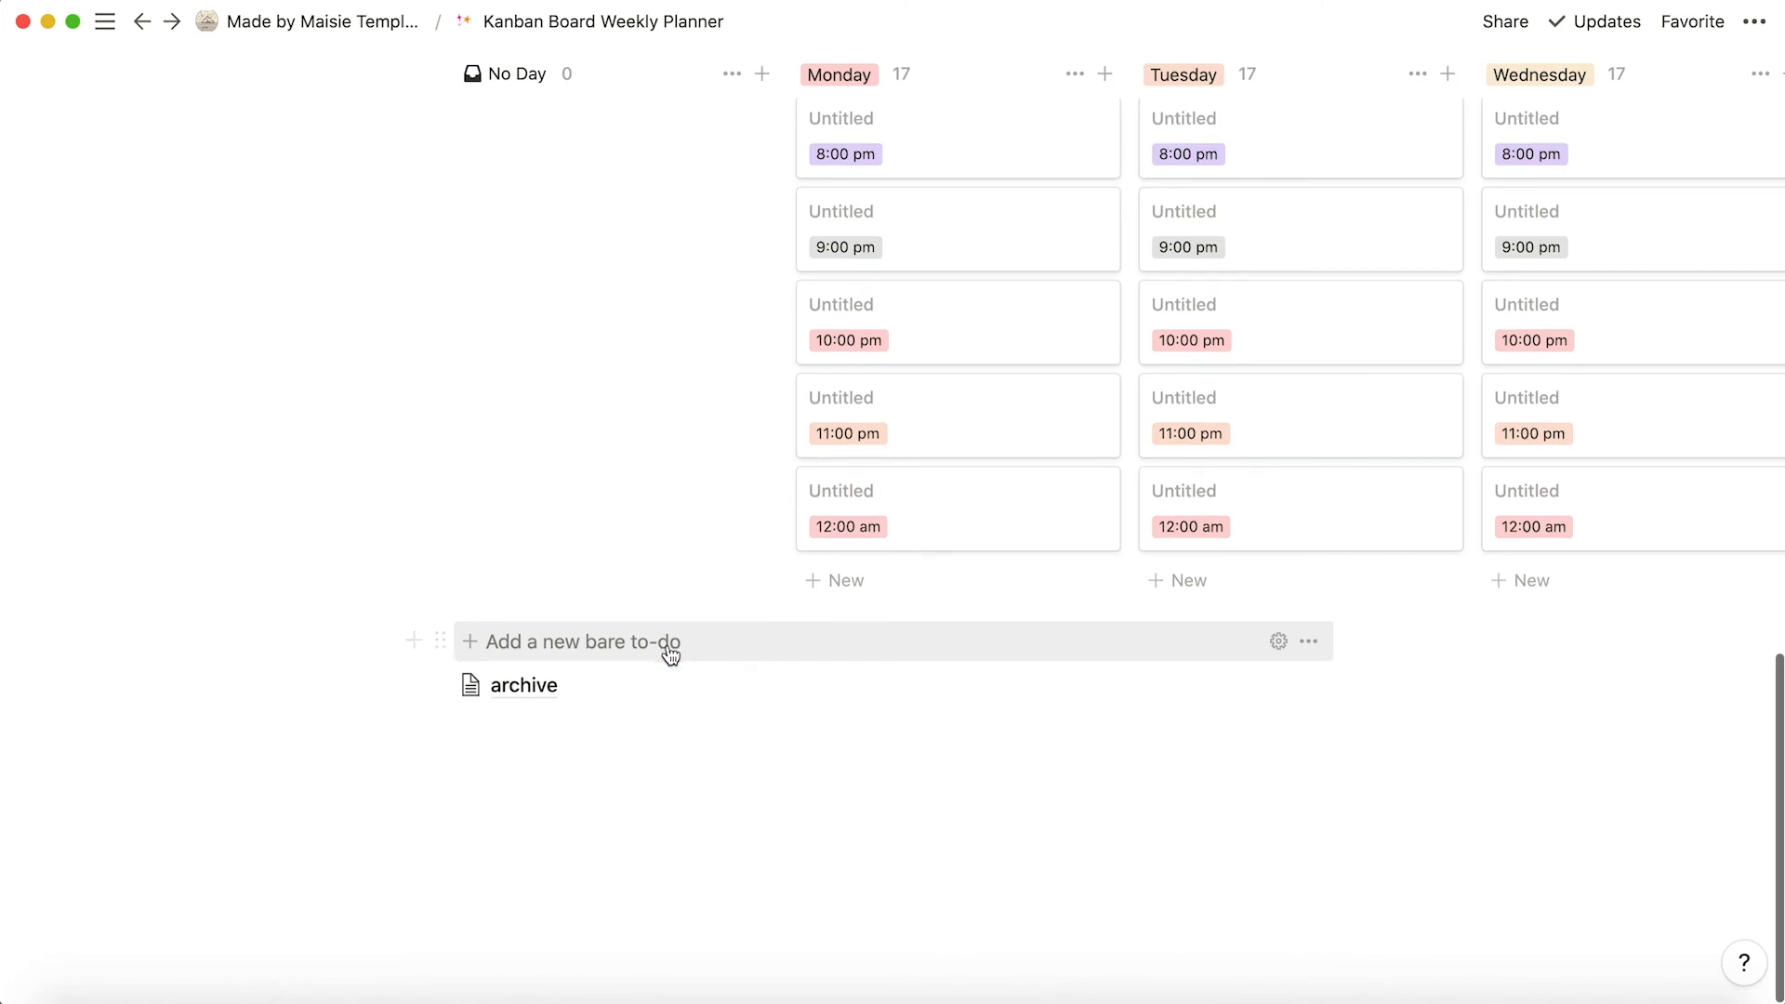
scroll(561, 703, down, 2)
Open the archive page, try "week" in the parentheses of the archived board's title, and clear it to "Weekly Planner ()".
click(523, 686)
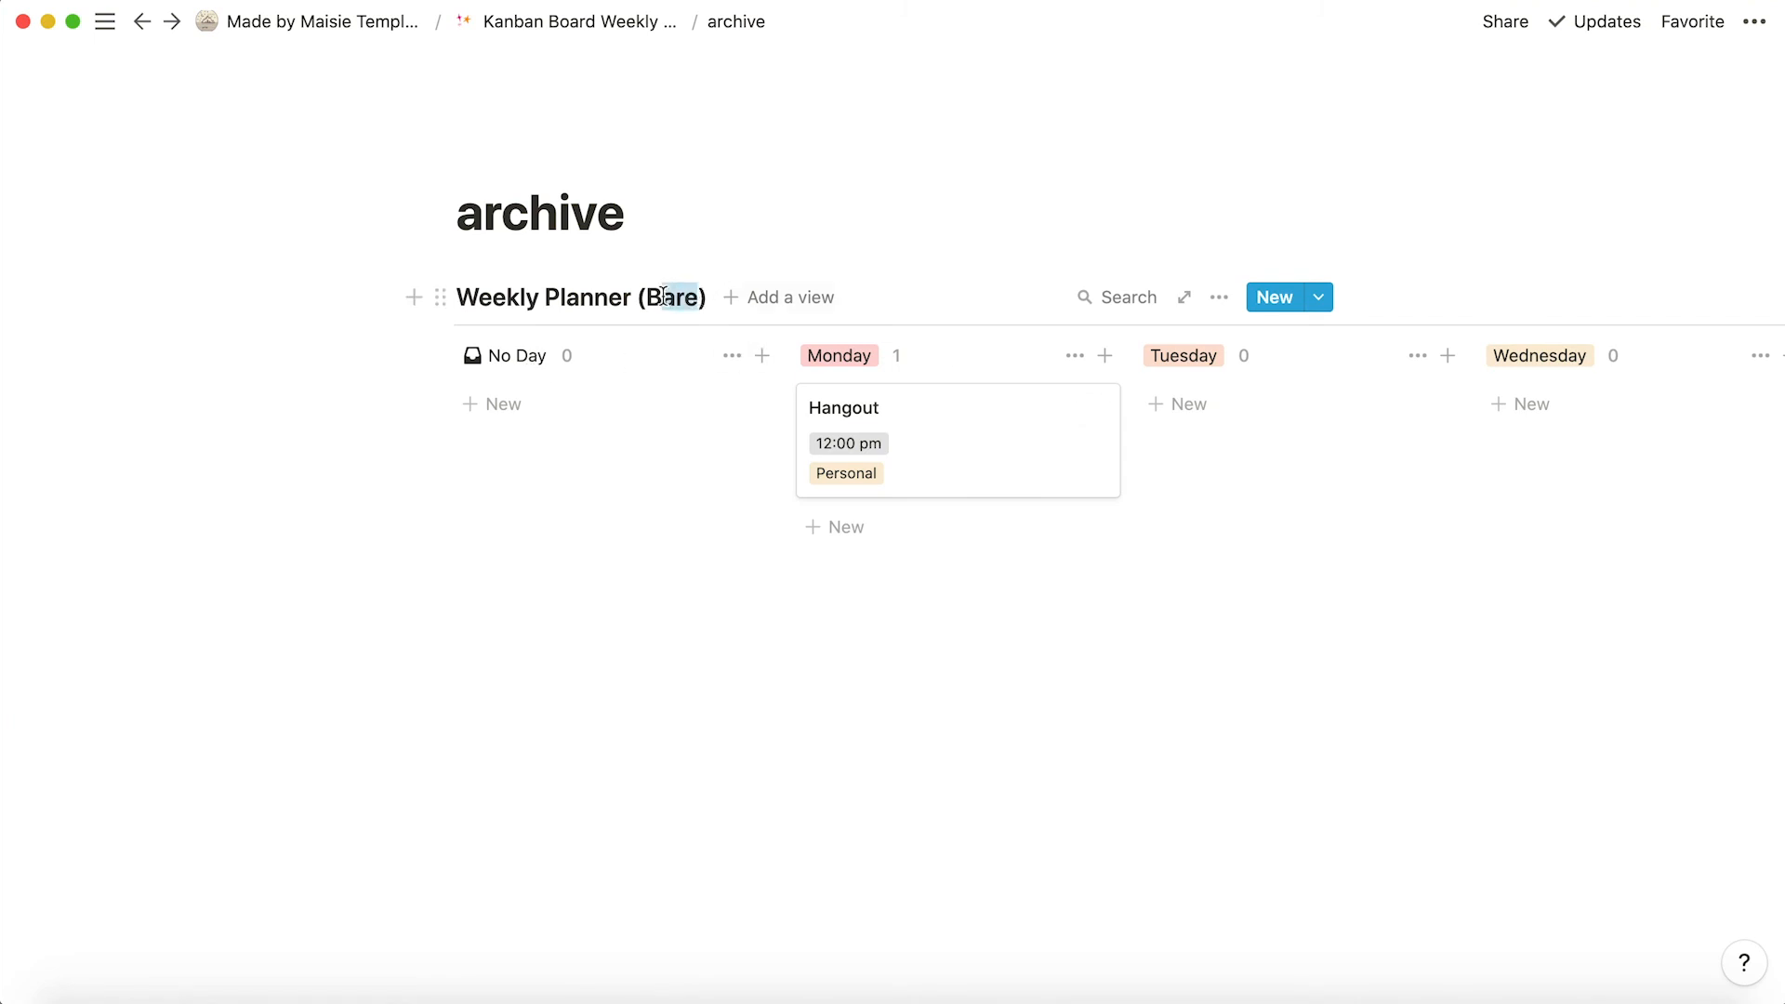
text(eek)
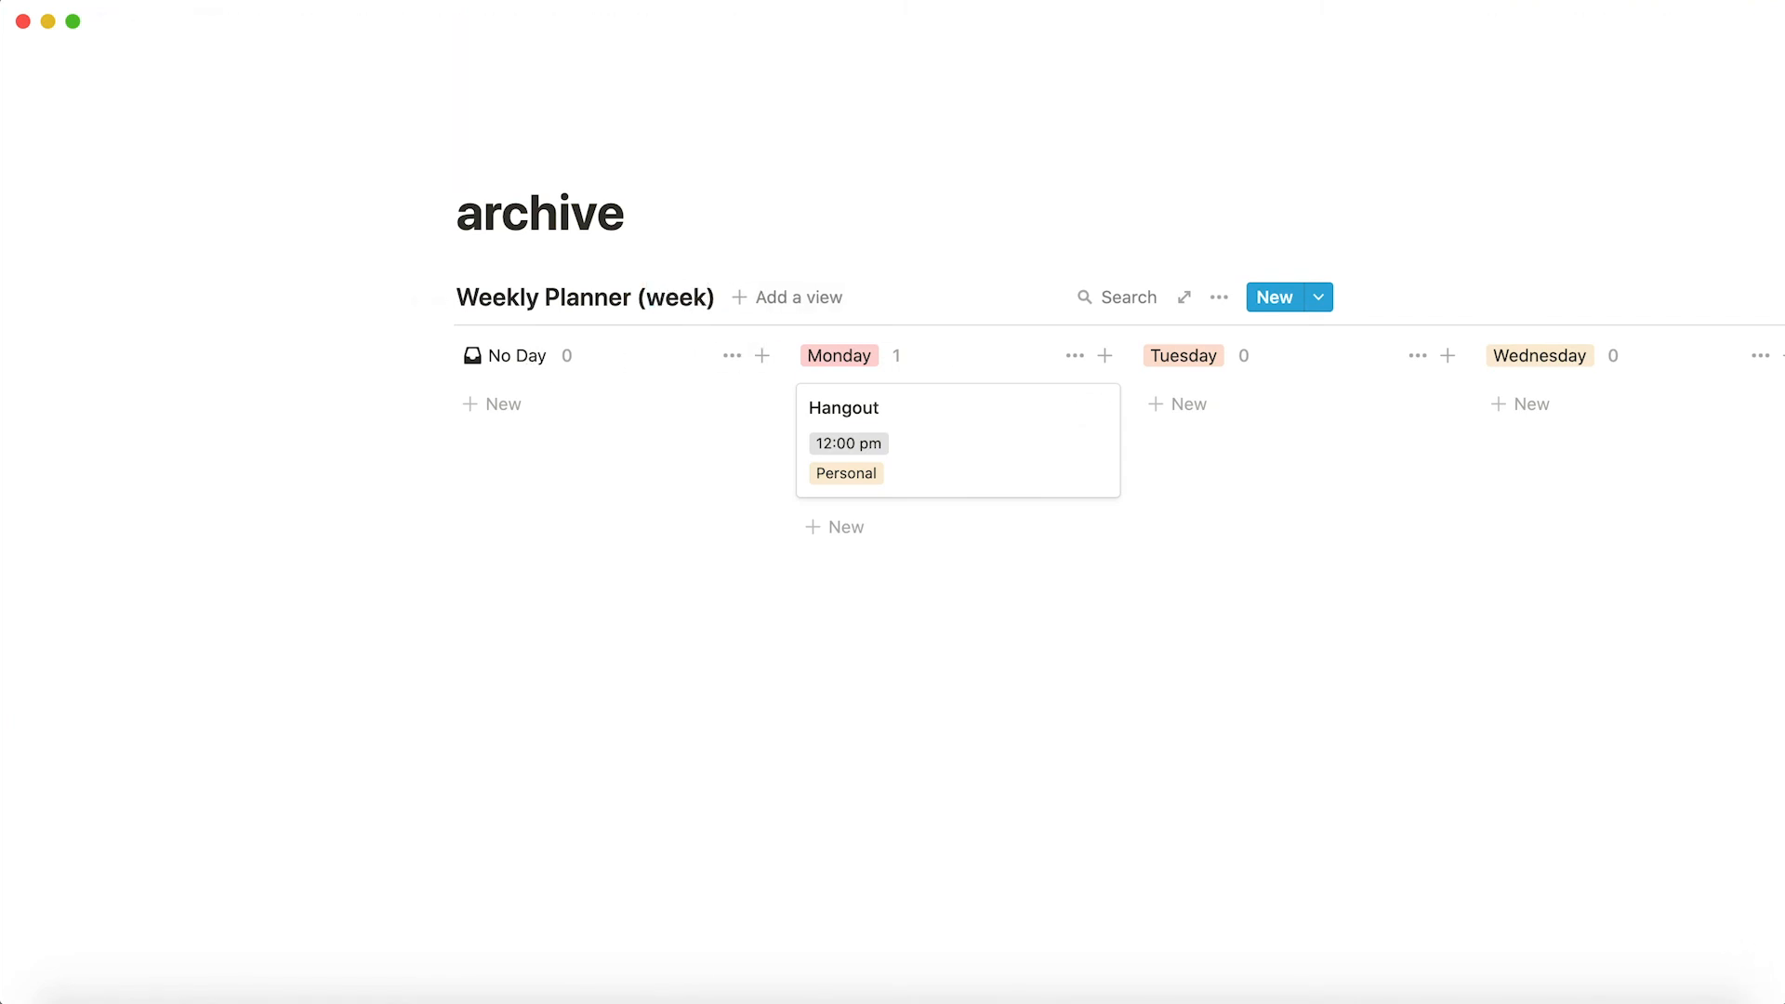
scroll(1056, 335, right, 5)
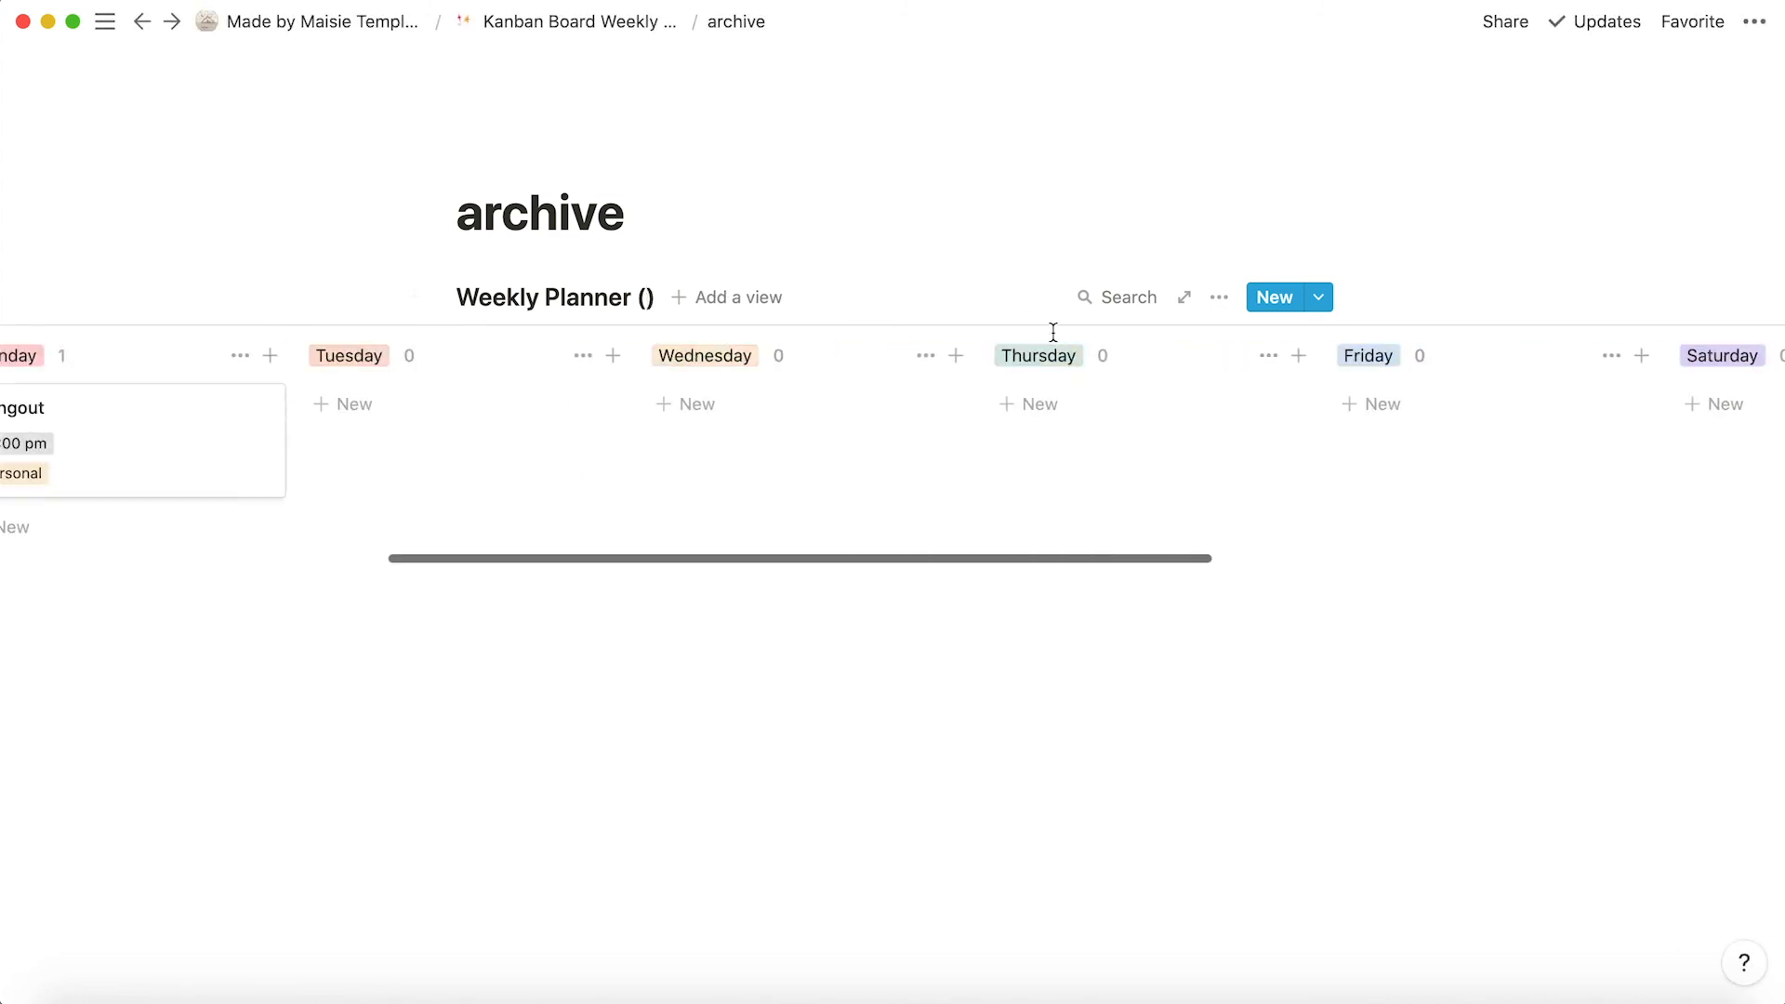
scroll(1056, 335, left, 5)
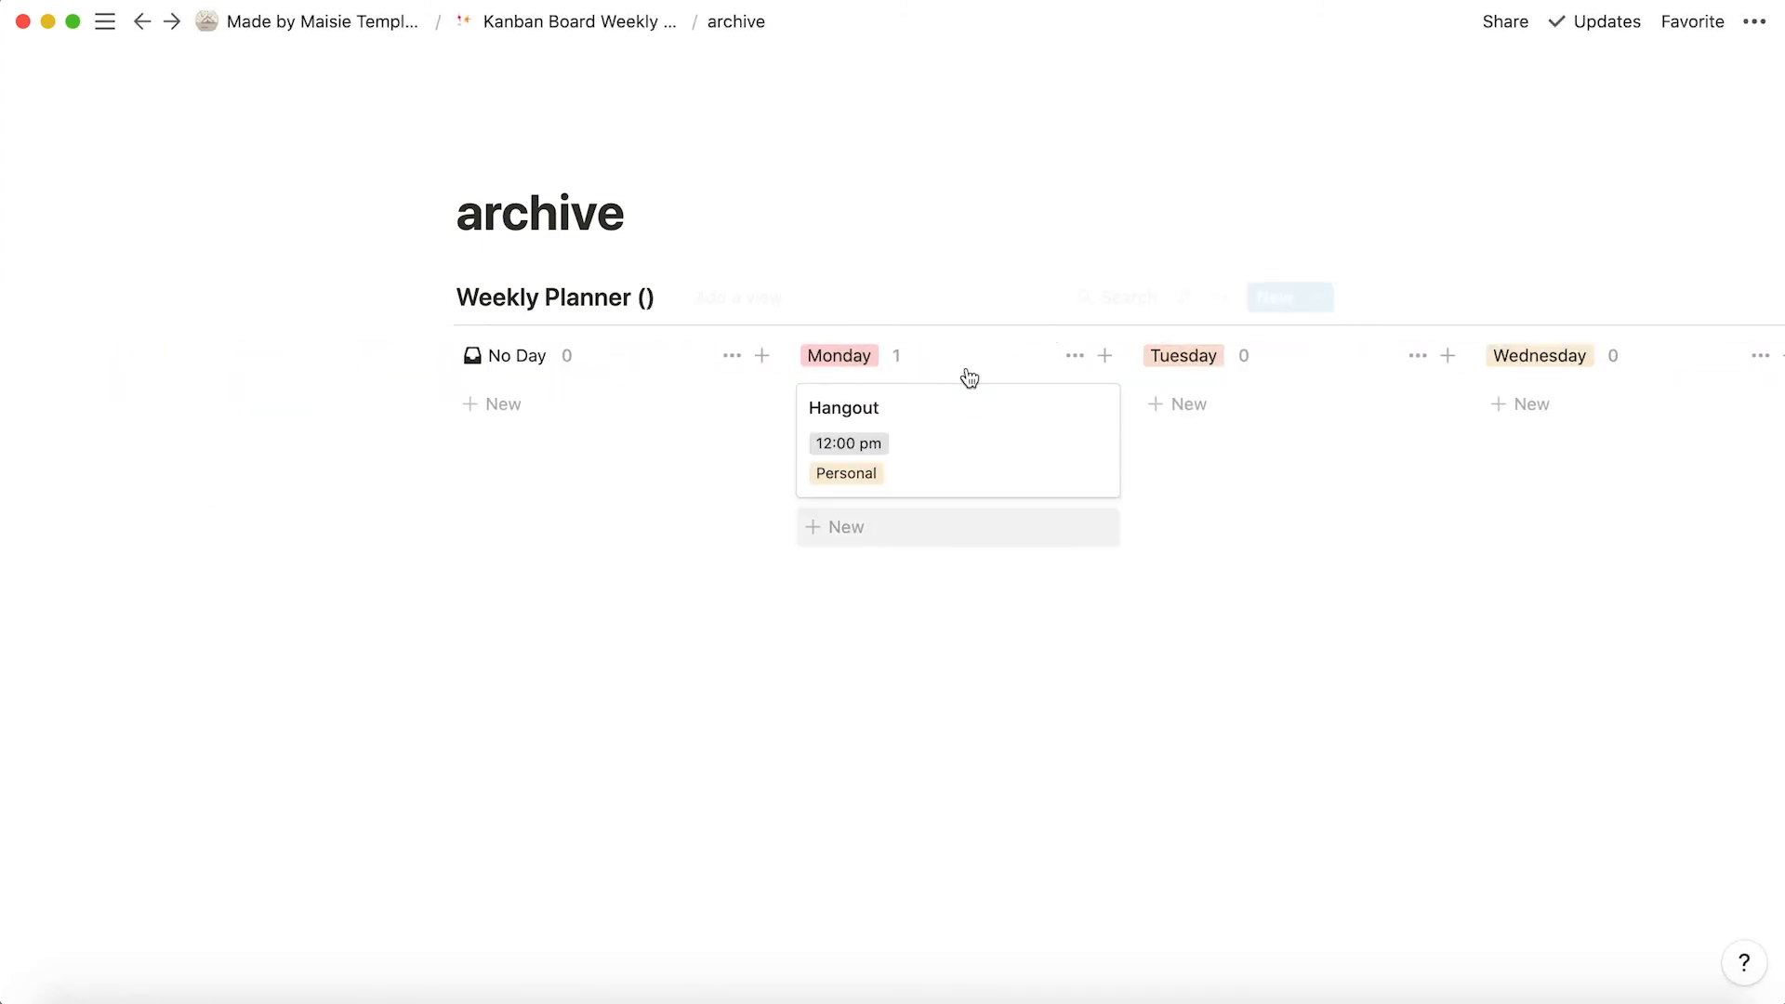
Return to the Kanban Board Weekly Planner page and look across the day columns of the full and bare boards.
click(589, 26)
scroll(610, 512, down, 15)
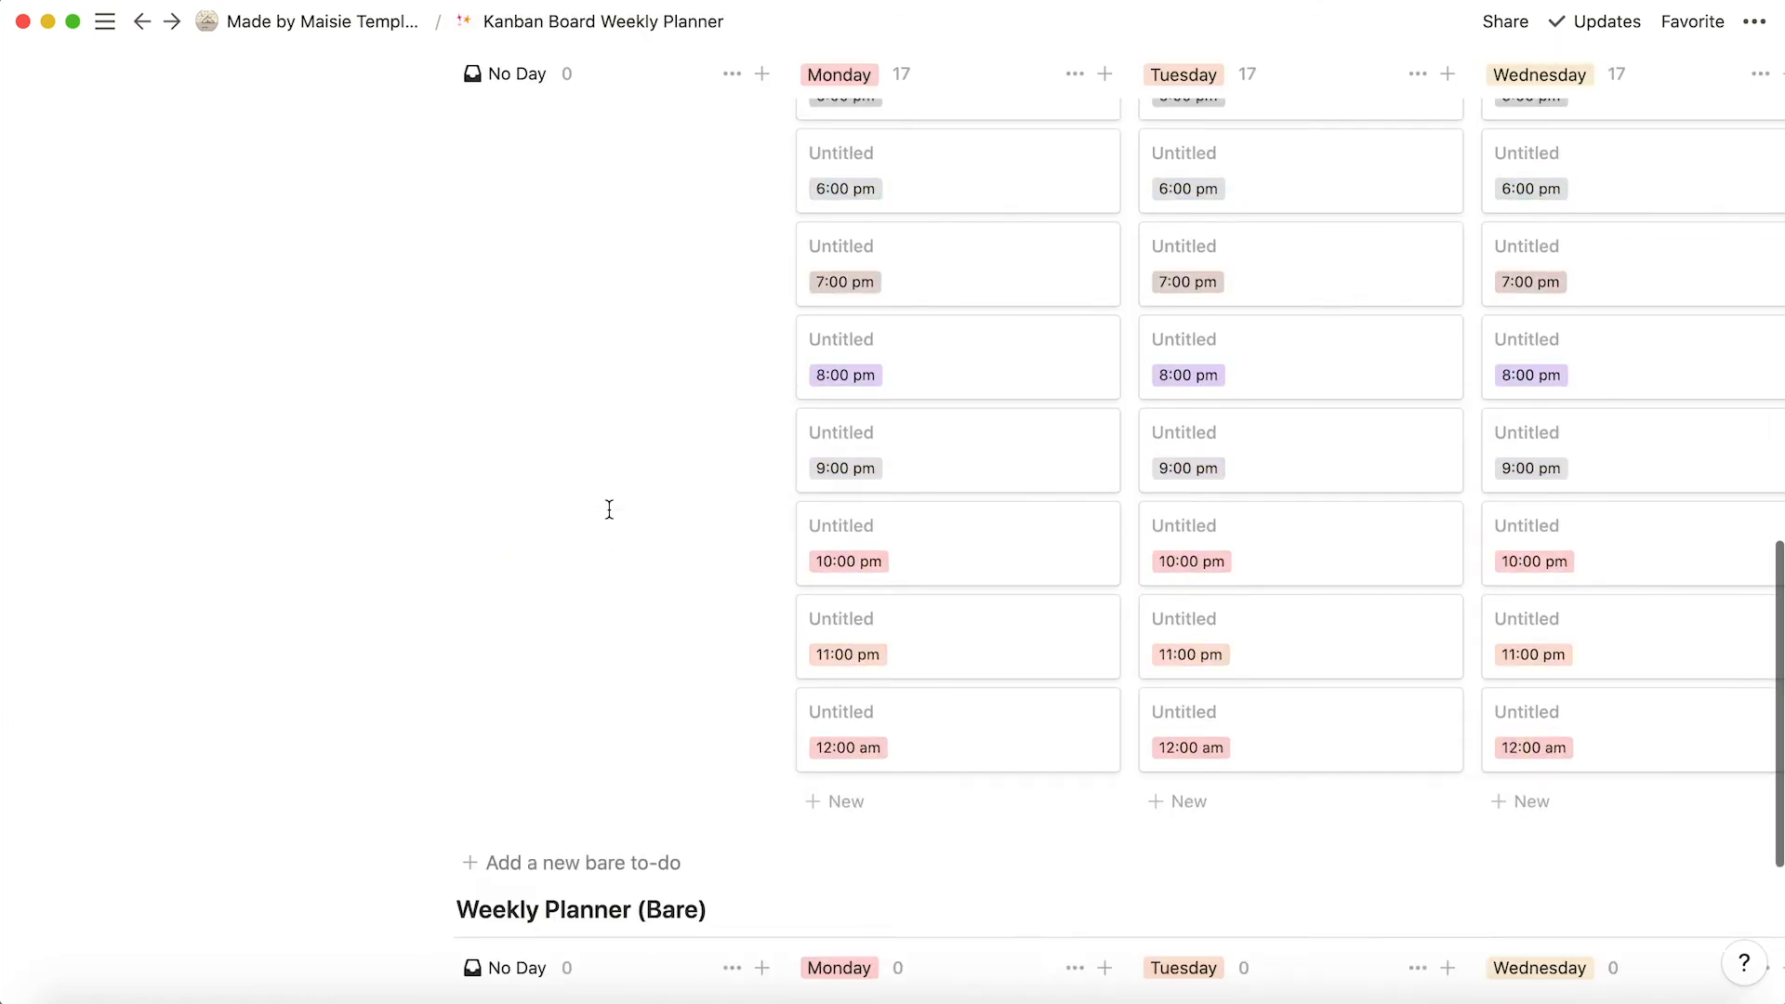
scroll(611, 519, right, 5)
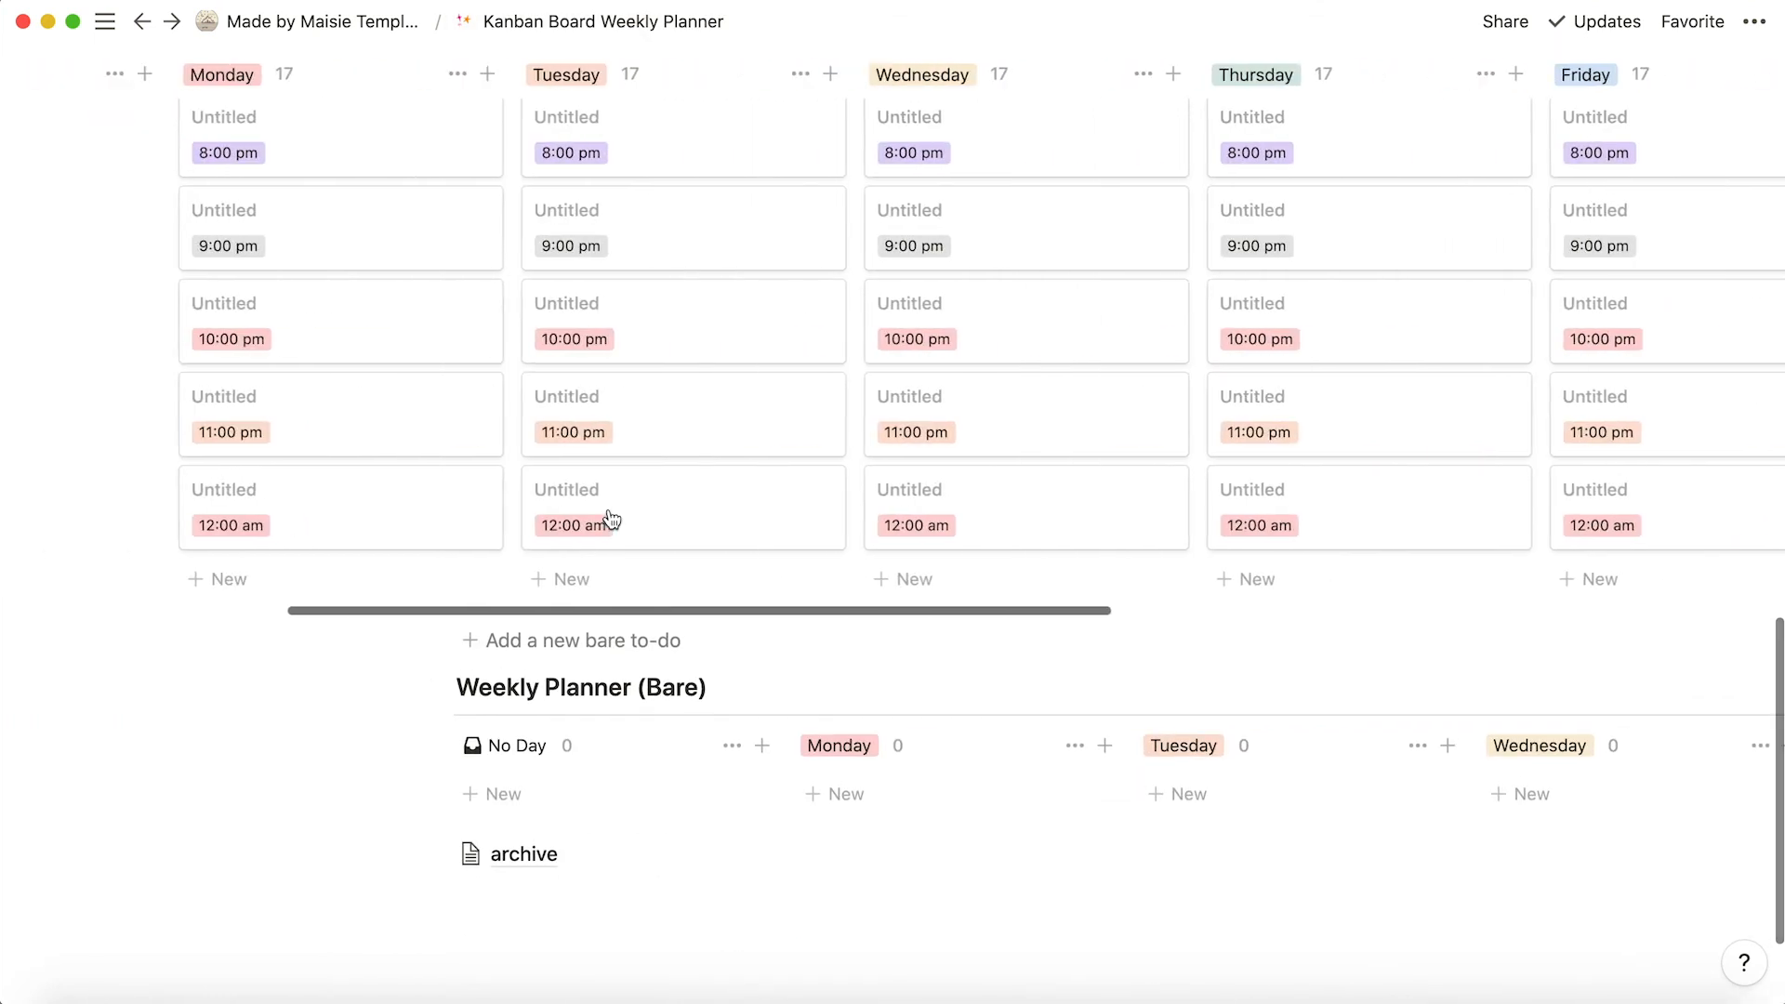
scroll(612, 519, left, 3)
scroll(612, 519, up, 10)
scroll(612, 519, up, 5)
scroll(612, 519, down, 20)
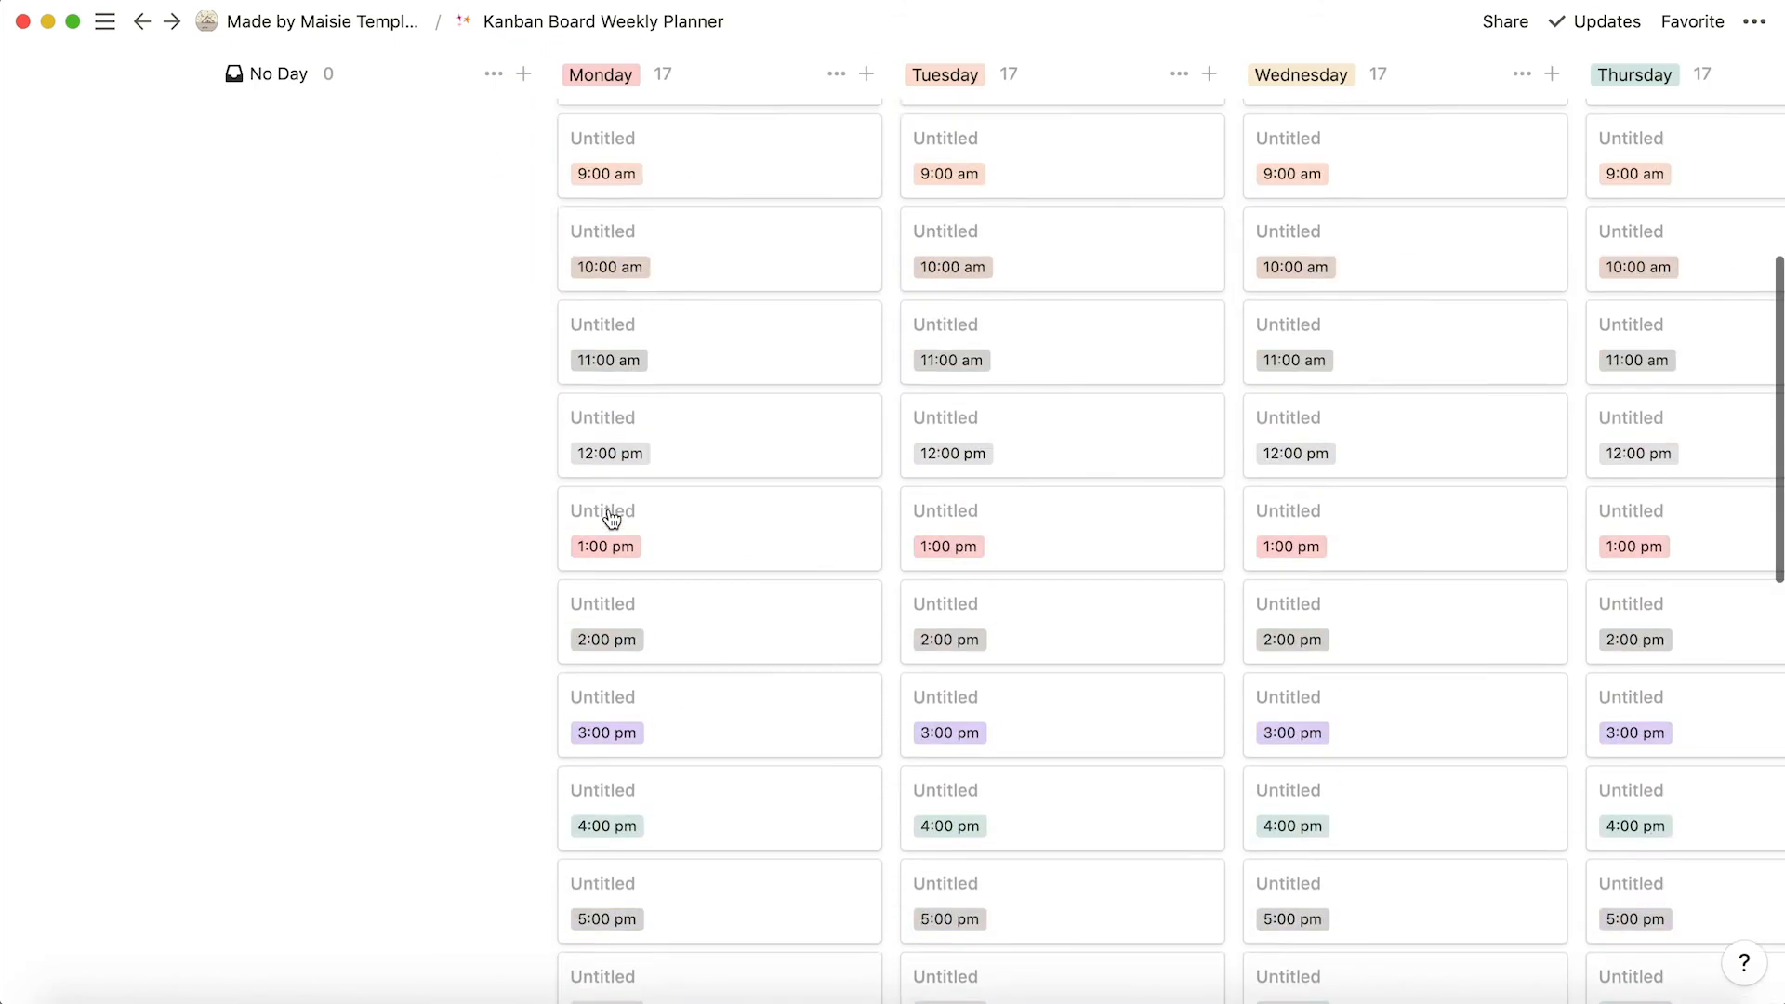
scroll(884, 574, right, 6)
scroll(883, 572, left, 7)
scroll(966, 563, right, 15)
scroll(966, 563, right, 3)
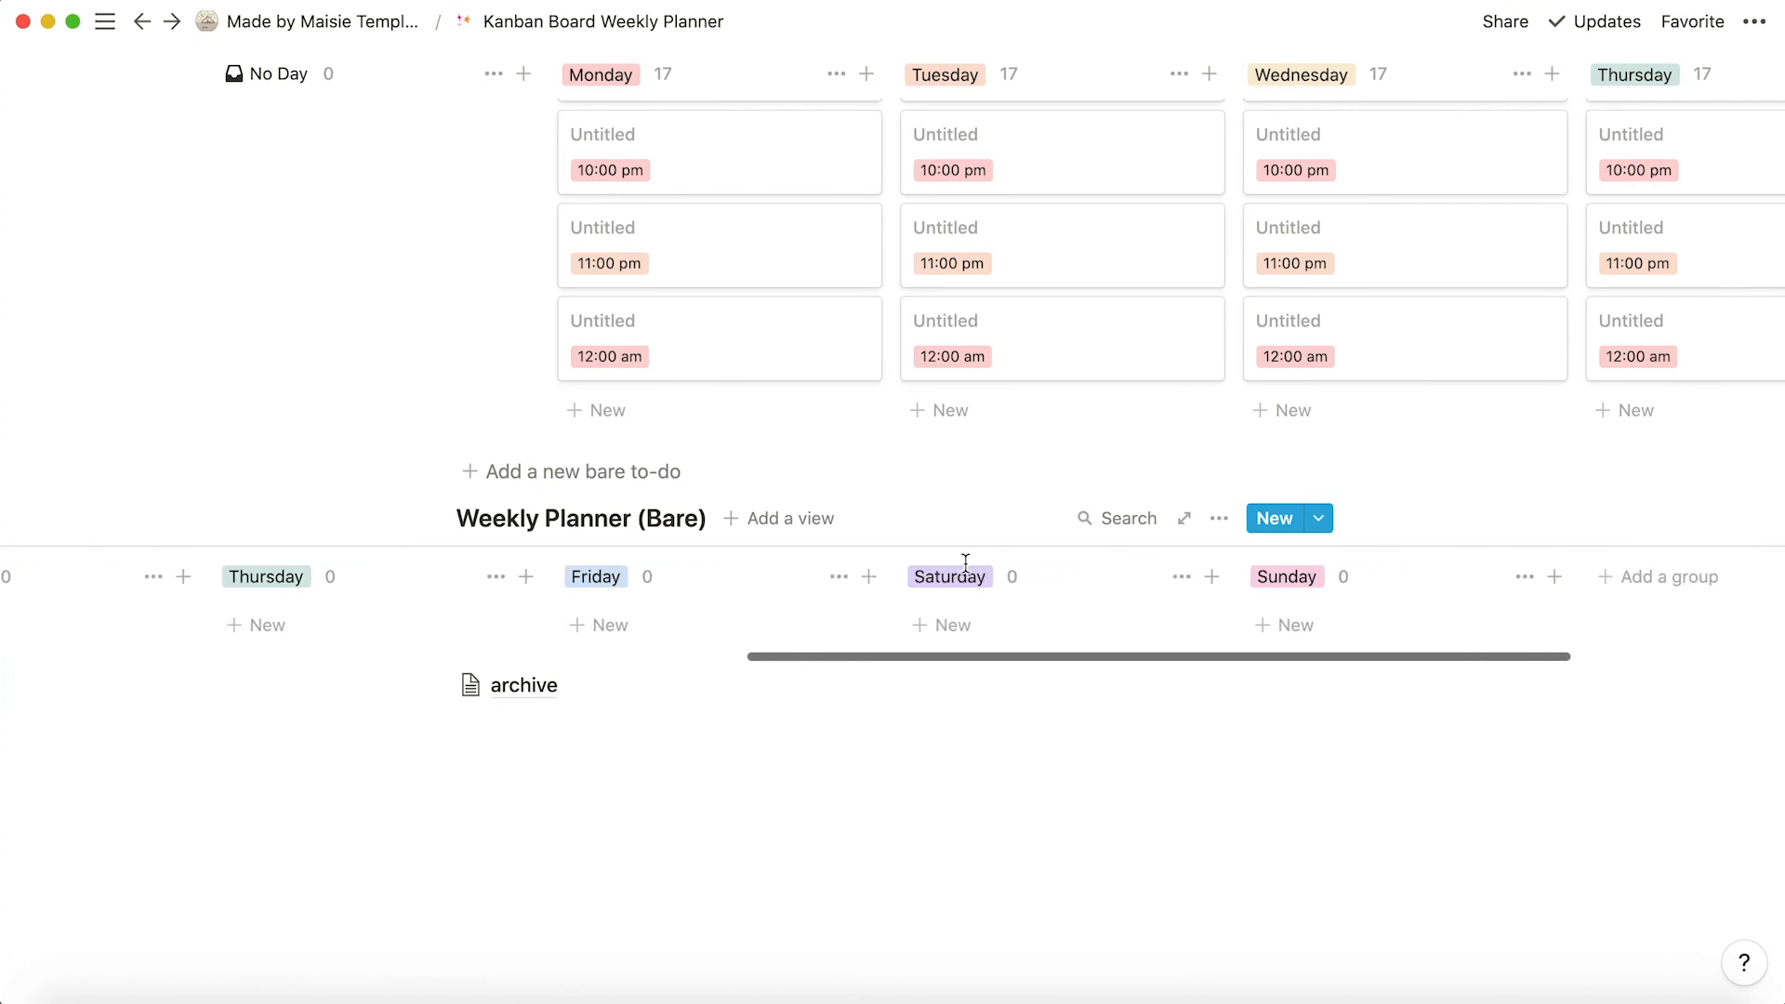
Open Monday's 8:00 am card in the full planner to view its properties, and close it.
scroll(1060, 378, up, 15)
scroll(1065, 378, up, 2)
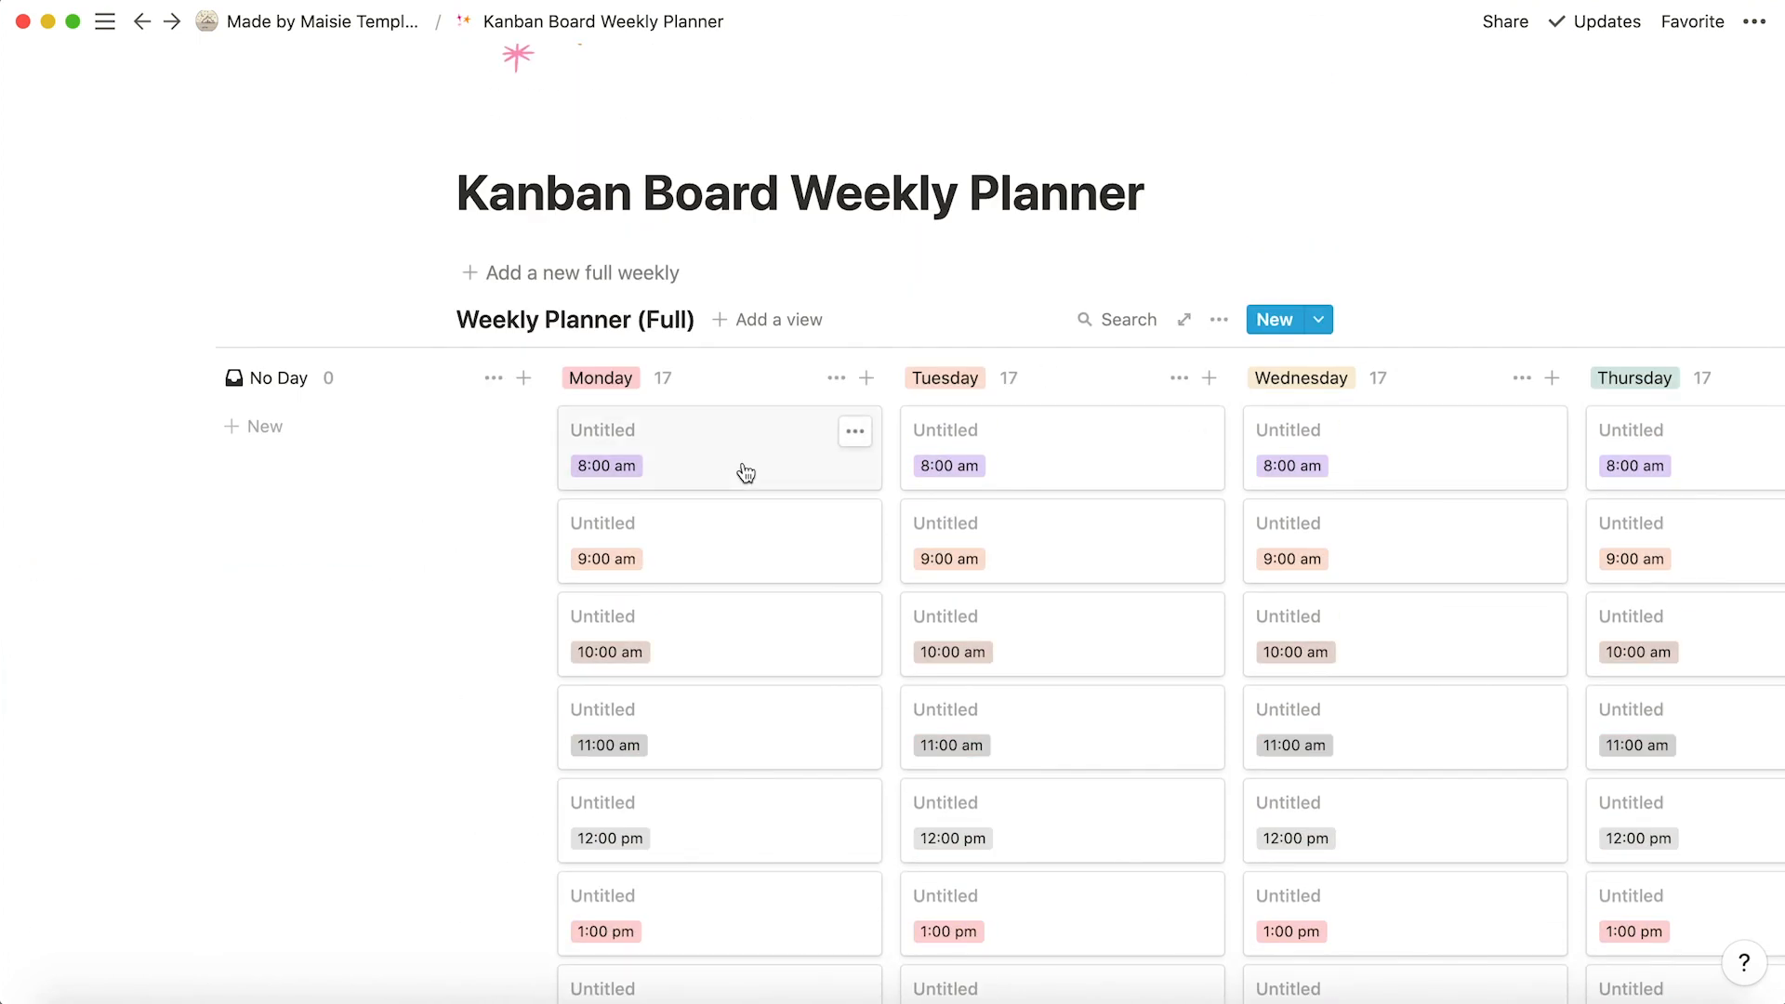
click(746, 474)
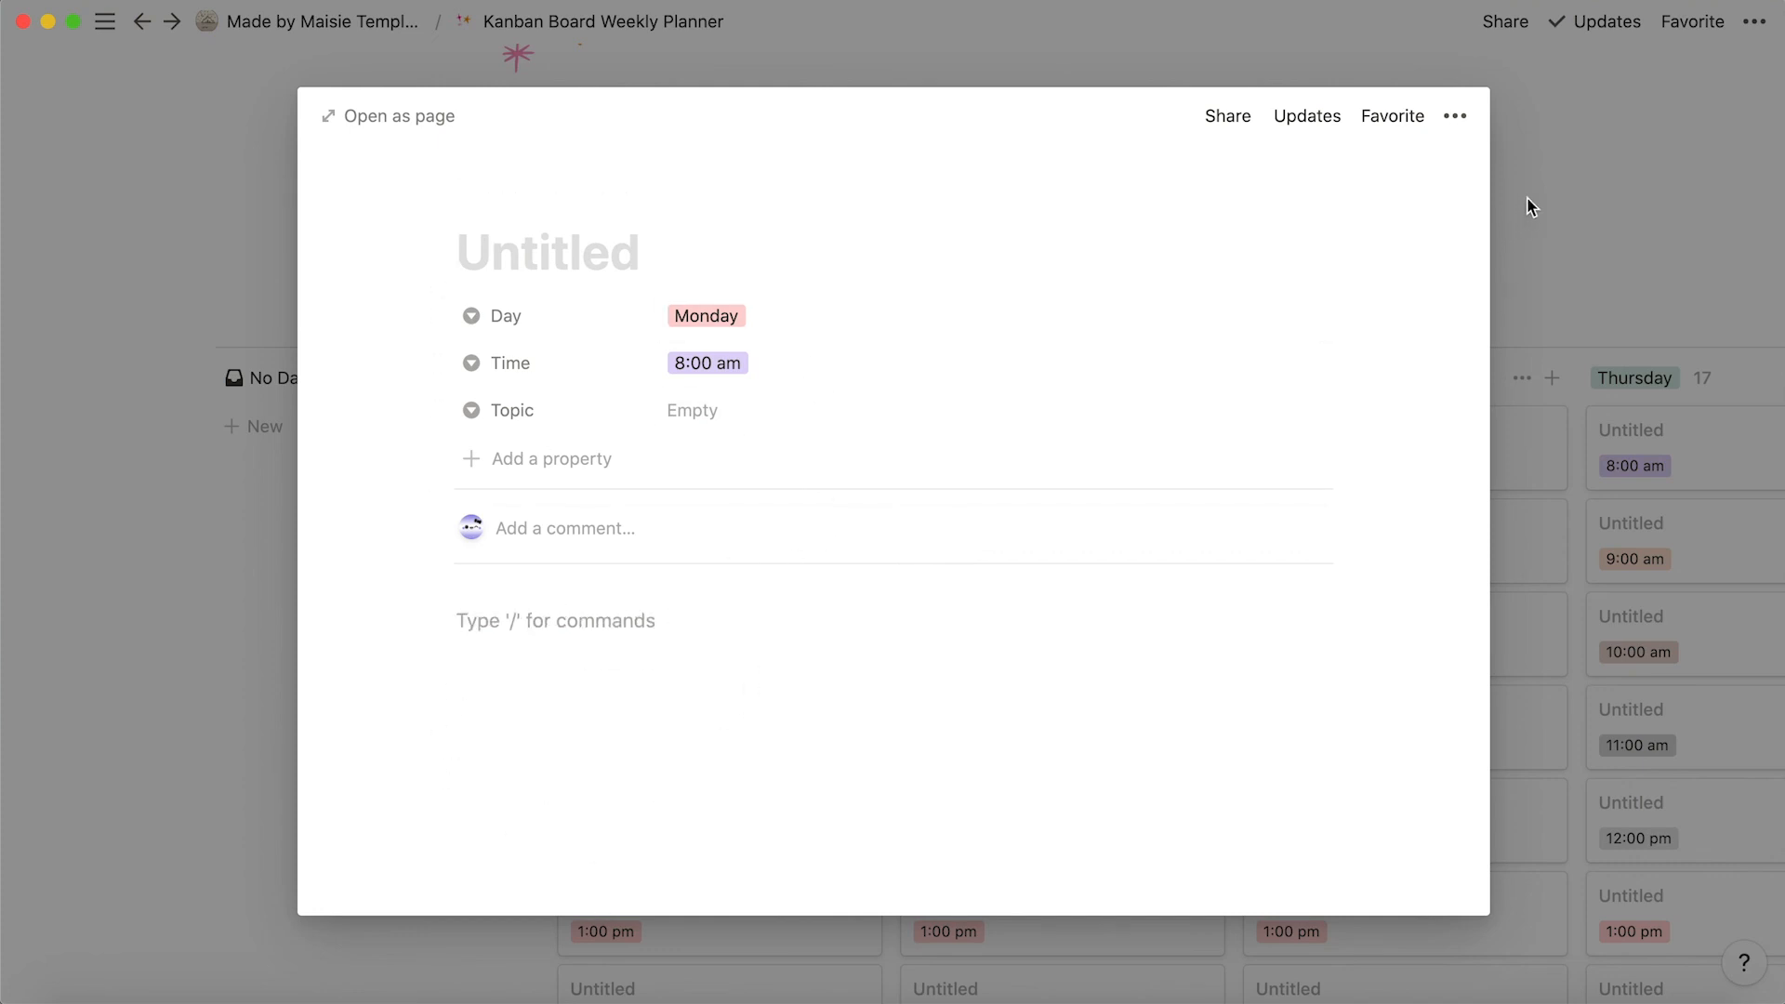
click(1636, 186)
Review the hourly cards across all the day columns of the Weekly Planner (Full) board.
scroll(1100, 486, down, 8)
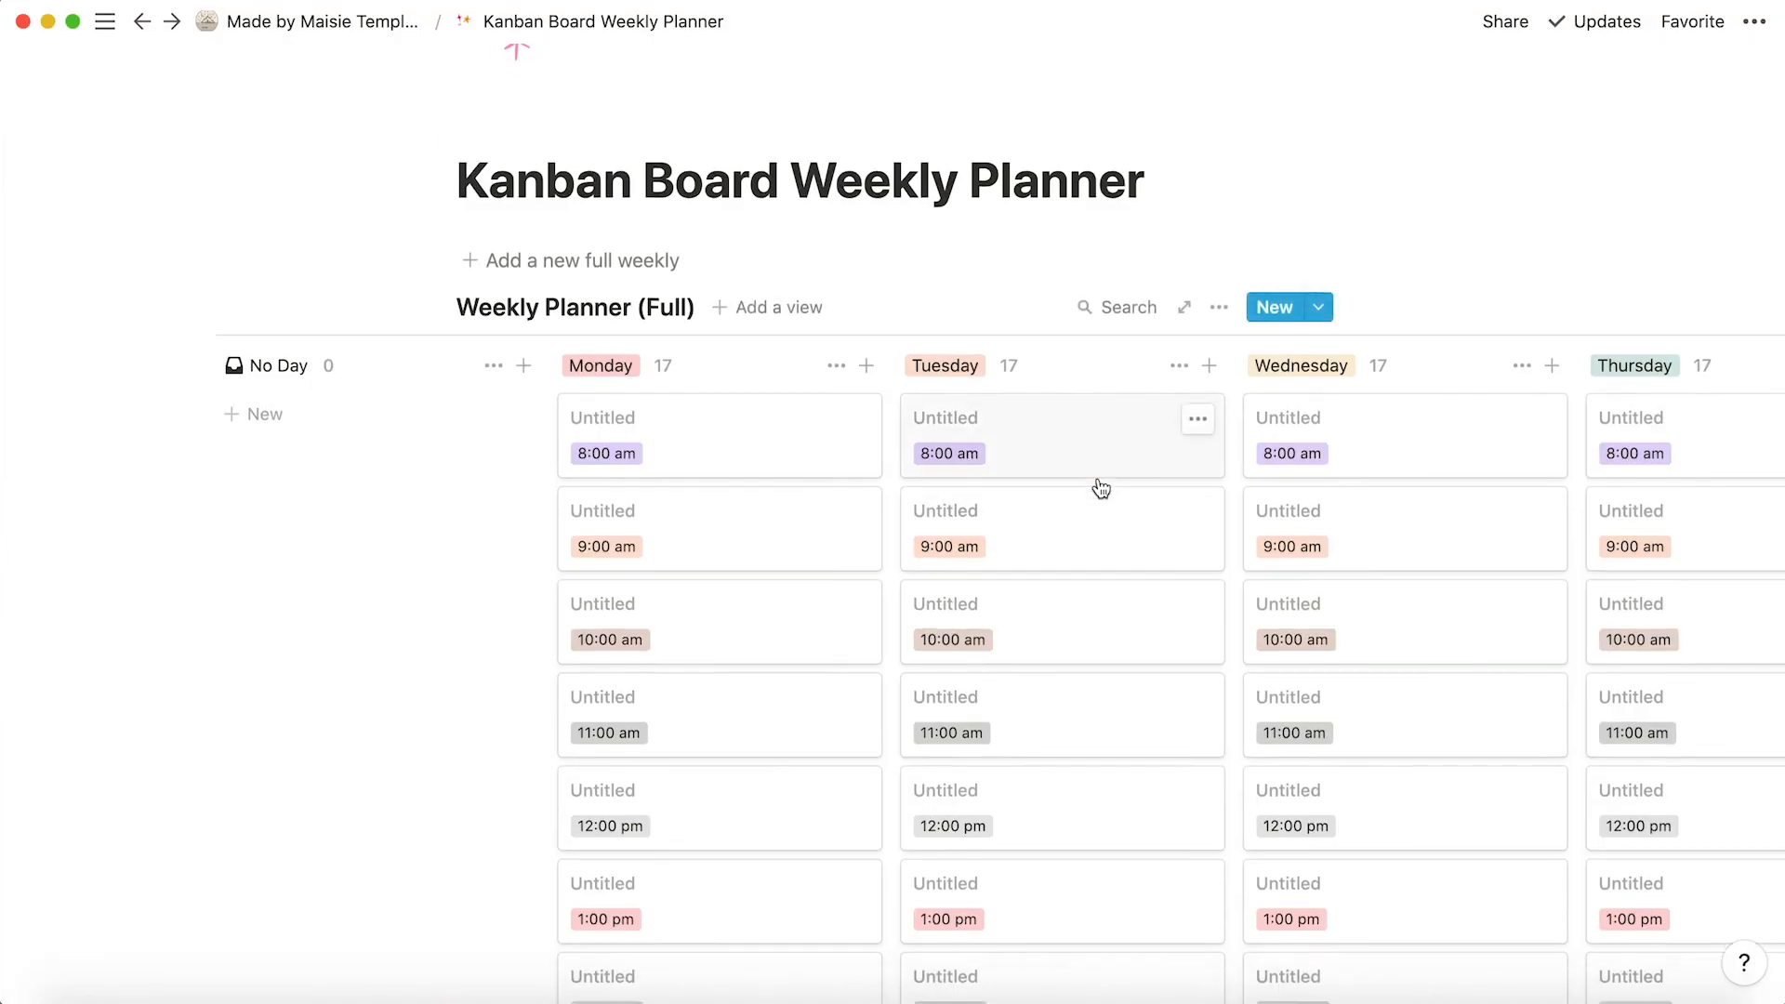
scroll(1097, 486, up, 6)
scroll(1096, 486, down, 3)
scroll(1097, 486, up, 4)
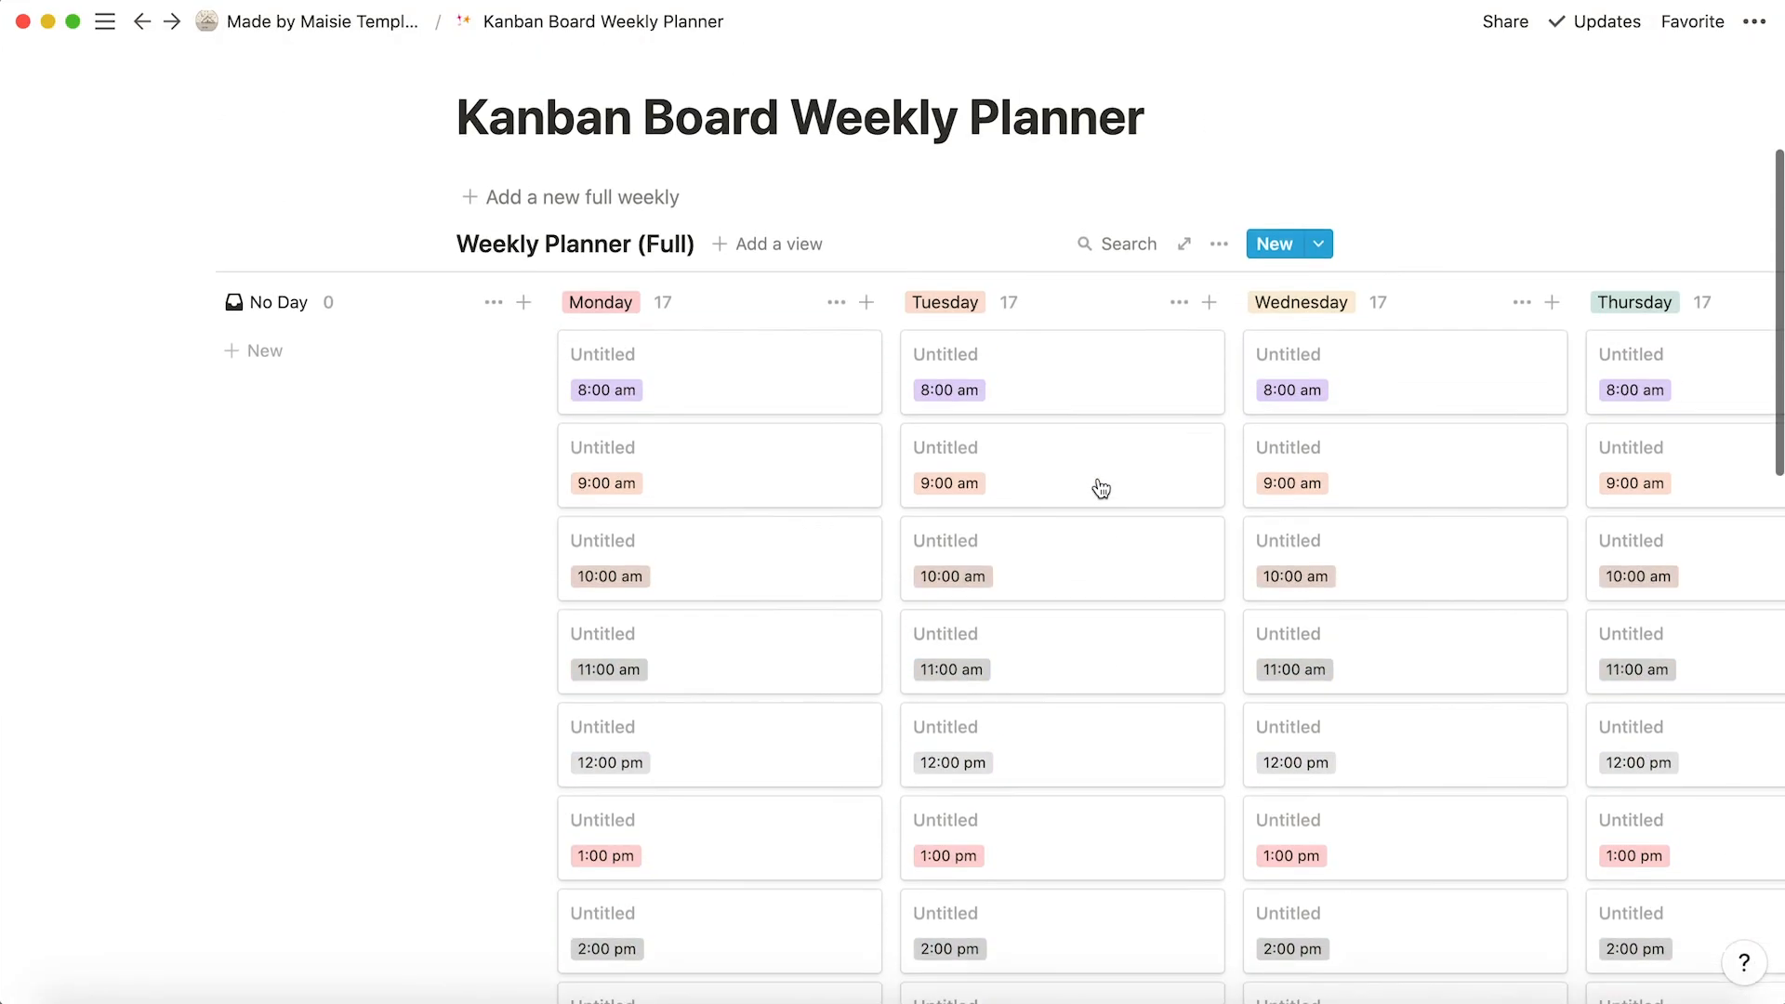
scroll(609, 530, down, 4)
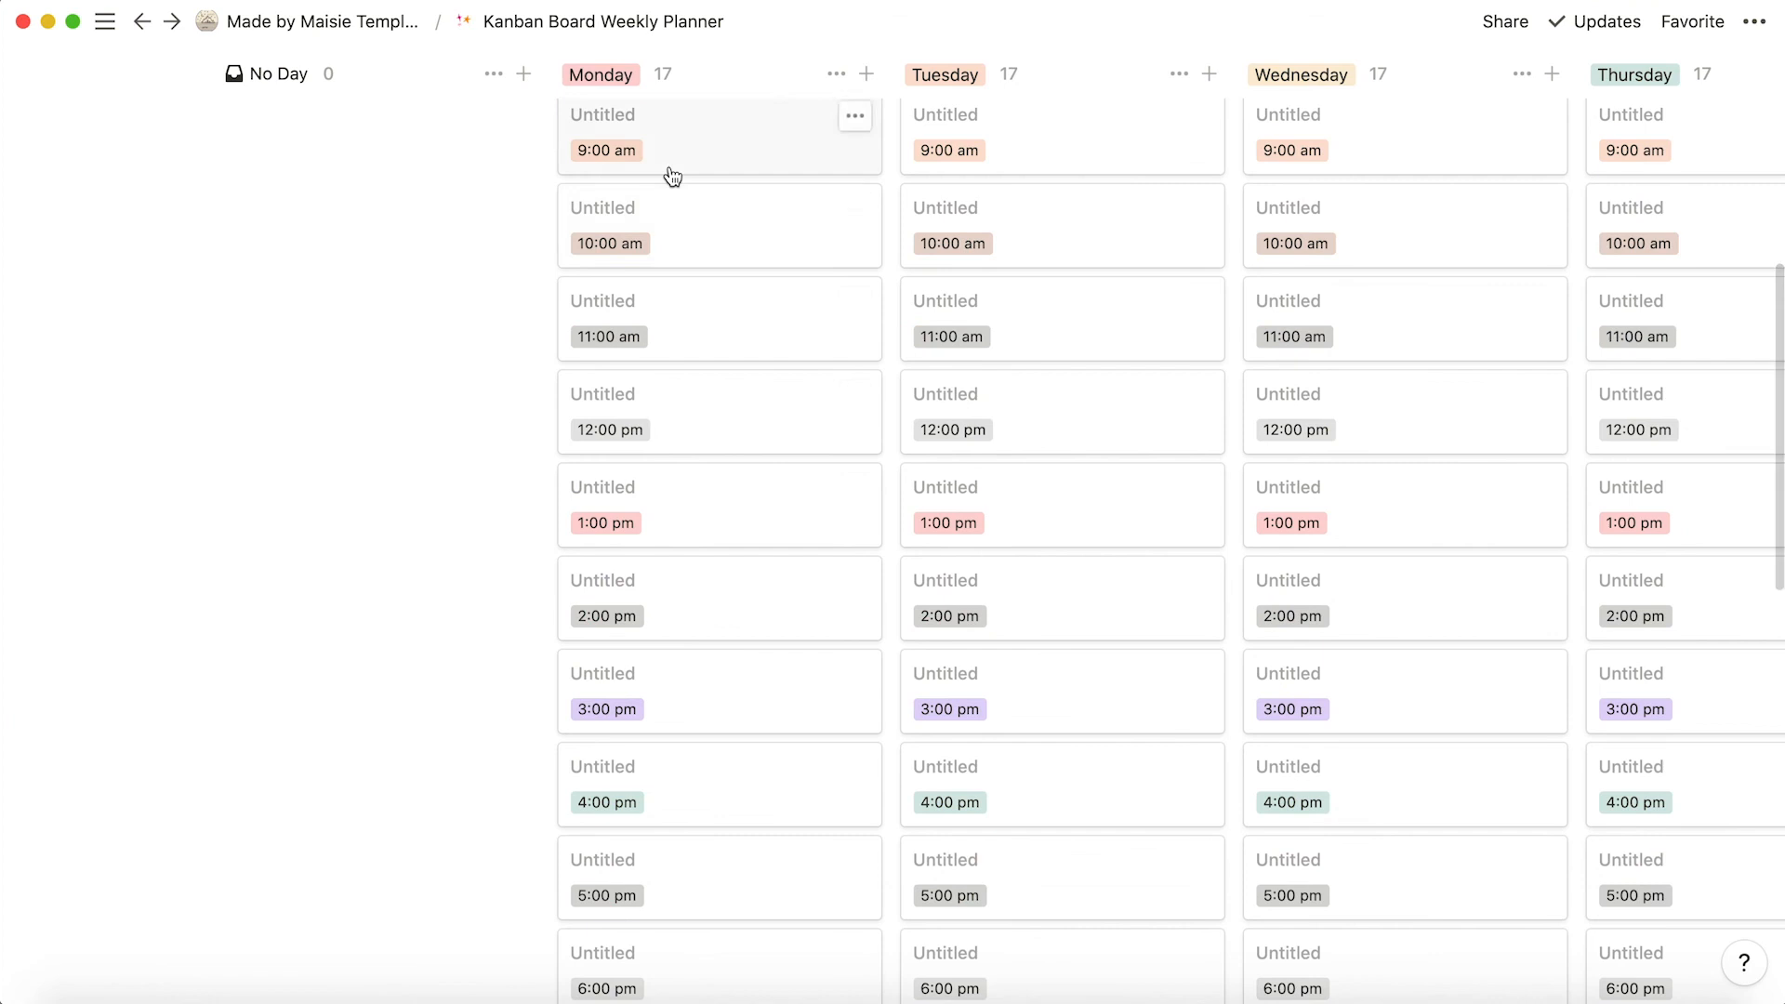
scroll(672, 176, up, 2)
scroll(638, 638, down, 4)
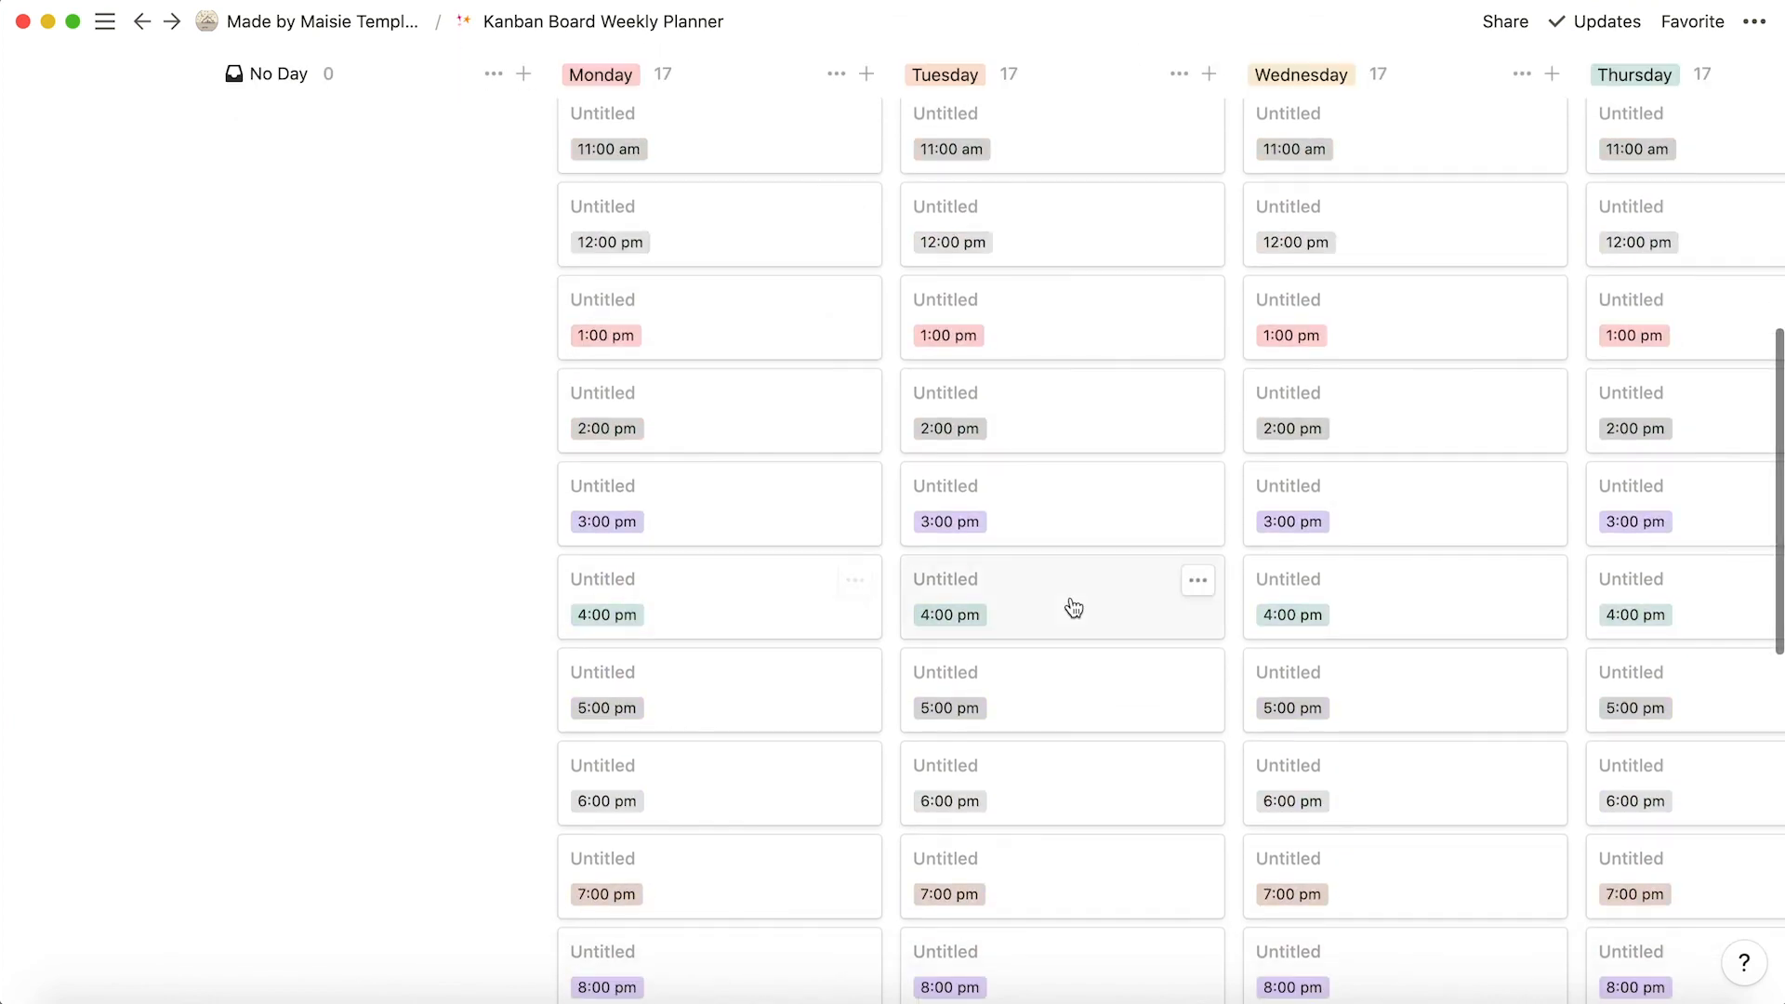
scroll(870, 638, right, 15)
scroll(870, 638, up, 9)
scroll(870, 638, down, 2)
scroll(870, 638, left, 5)
scroll(870, 637, left, 10)
Open the archive page and move the Hangout card from Monday to Wednesday on the archived board.
scroll(865, 630, down, 8)
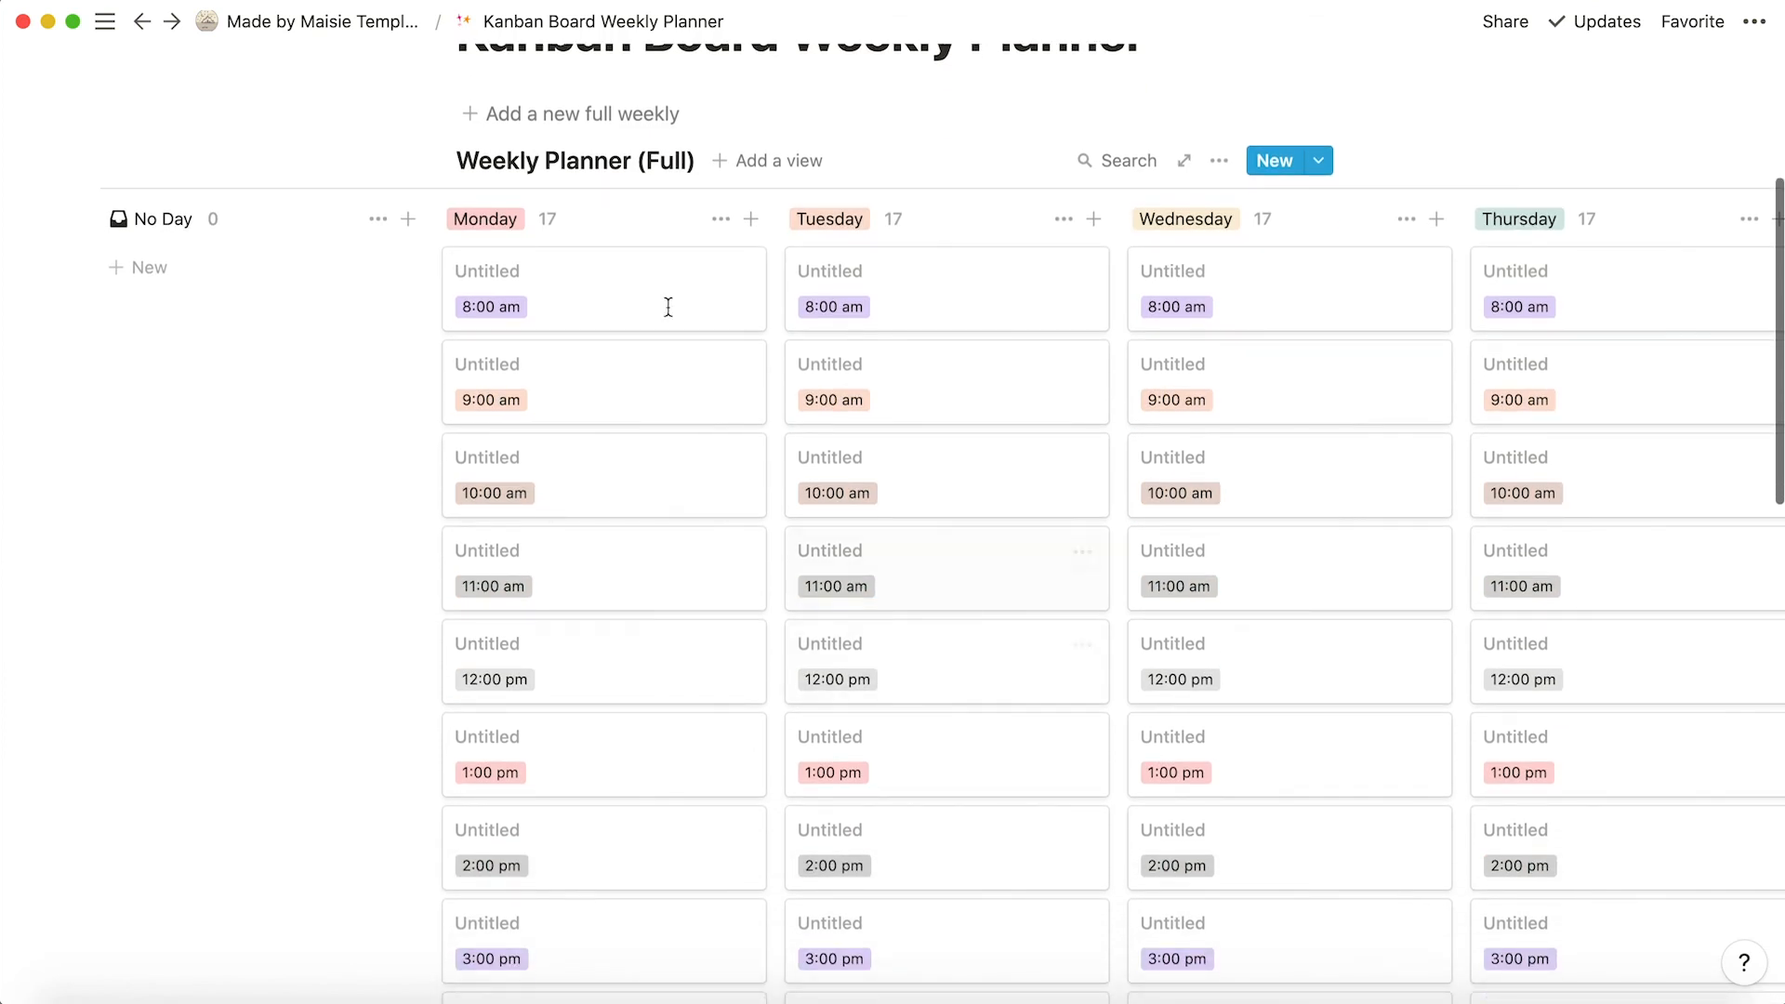
scroll(667, 310, down, 10)
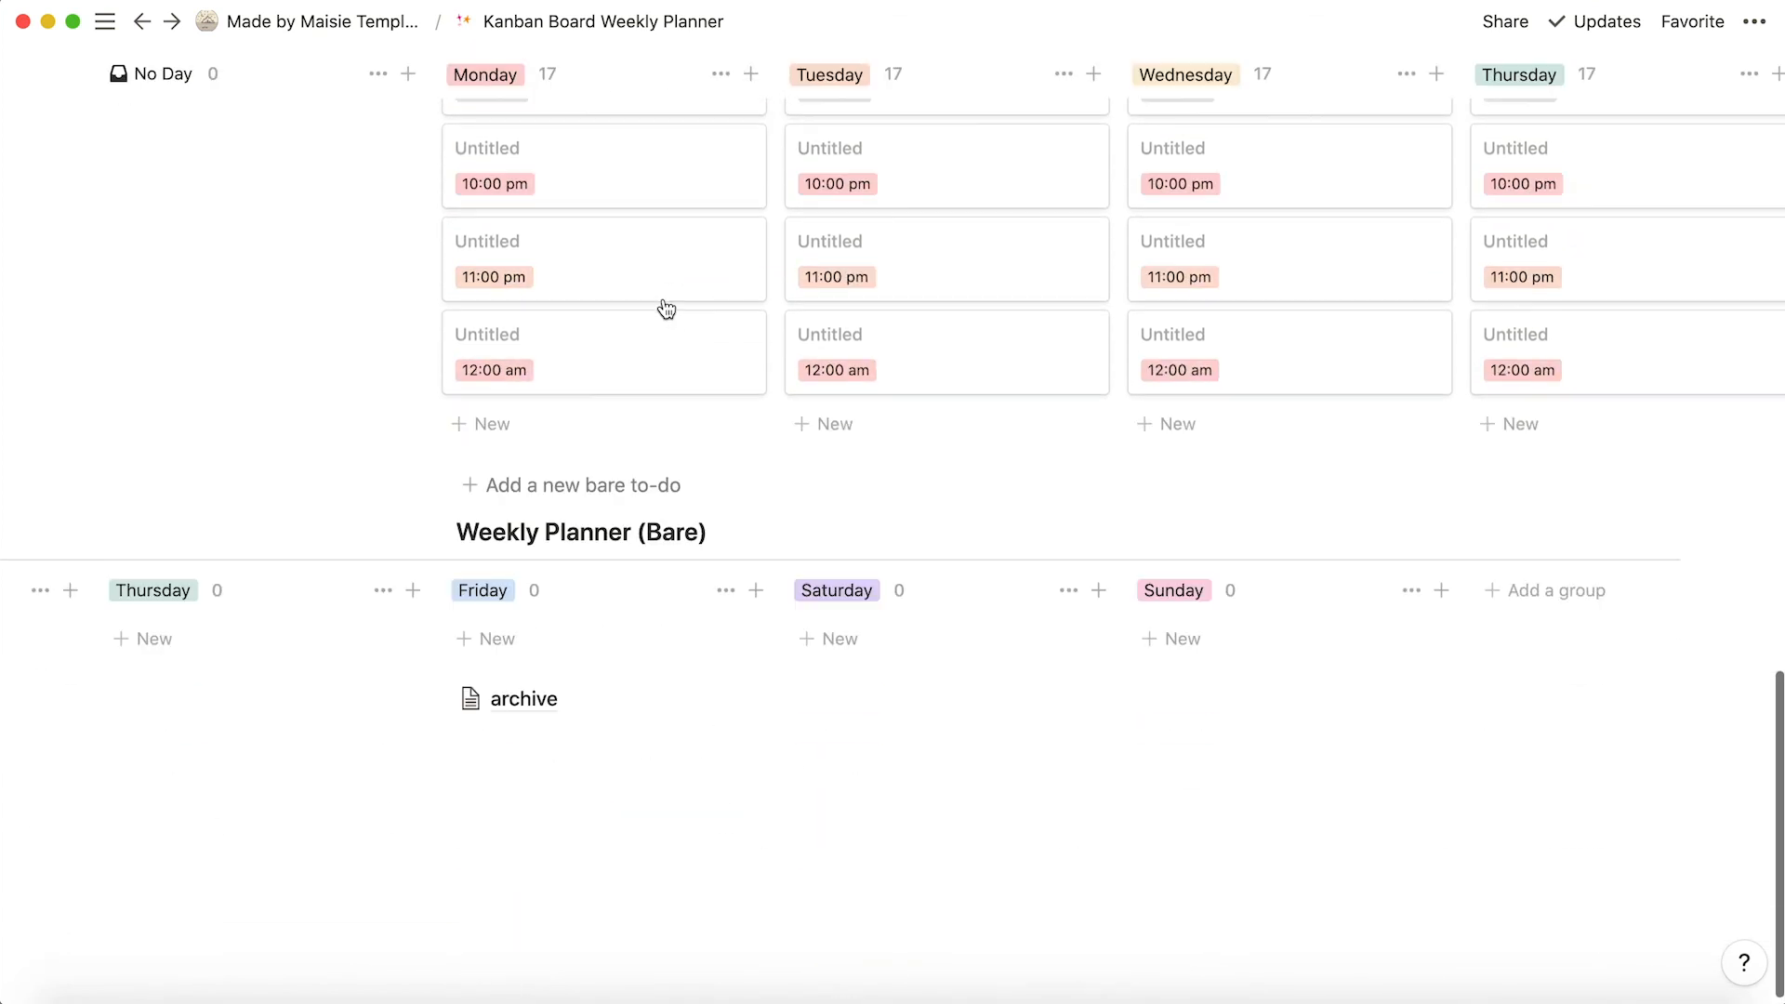
click(549, 700)
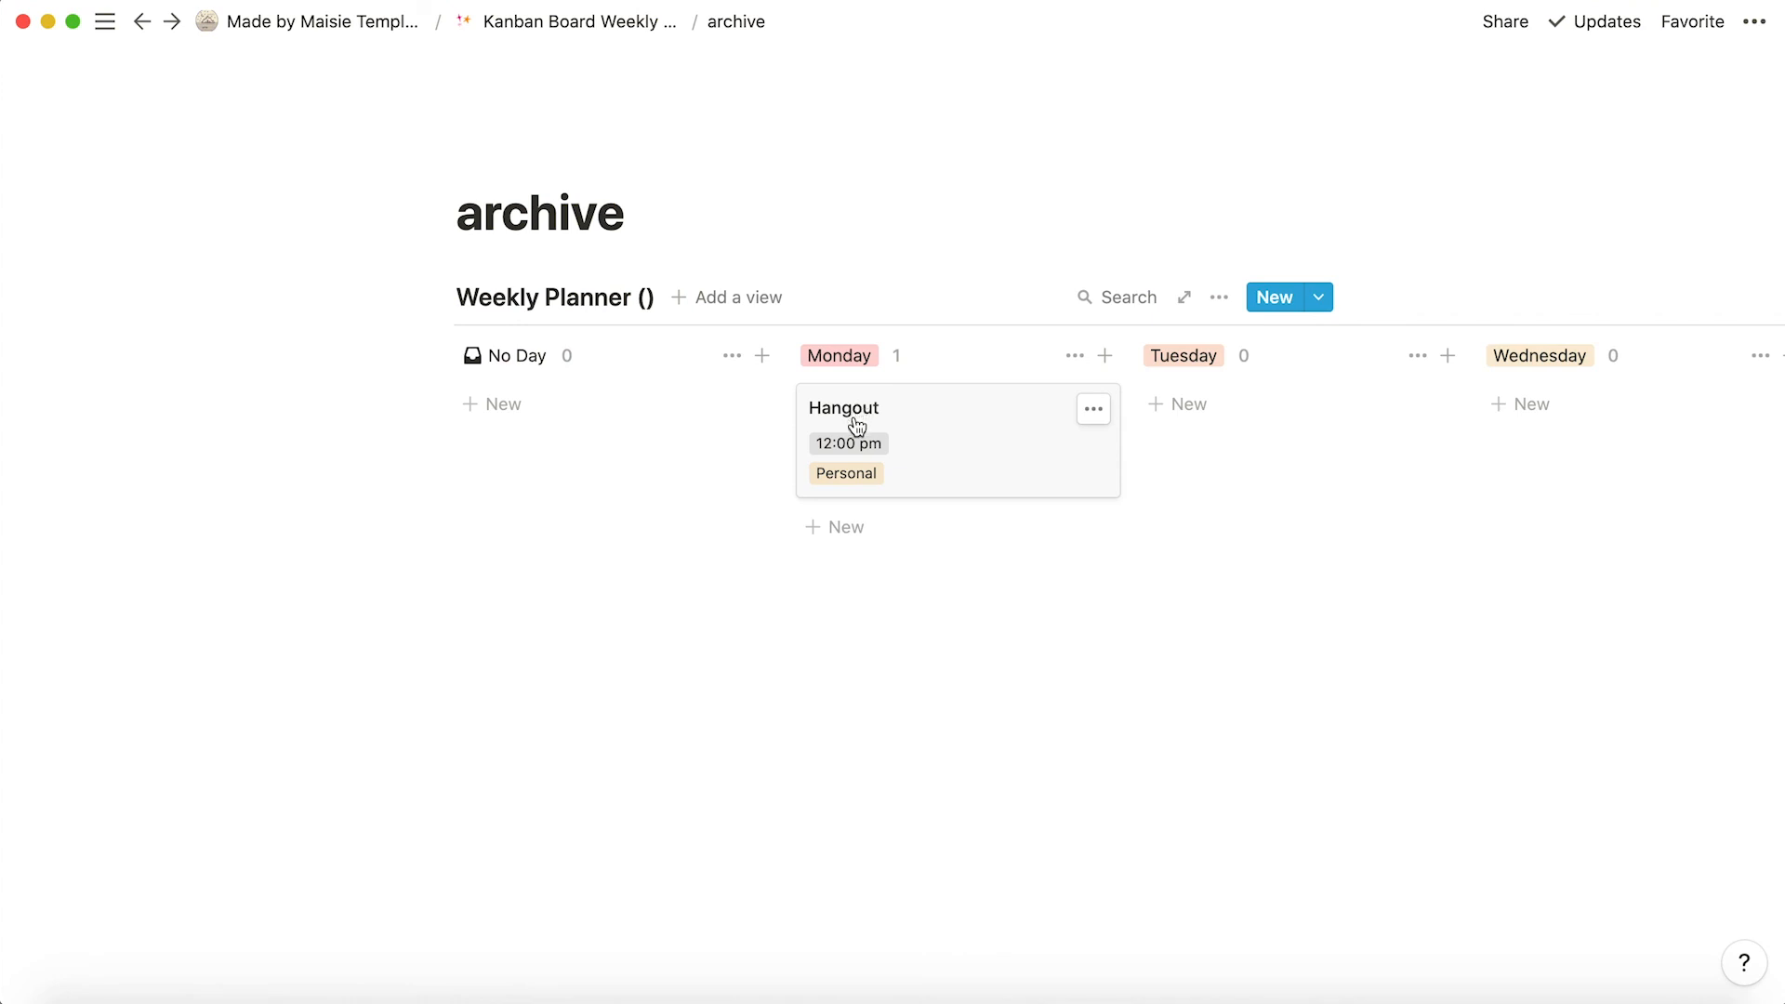
drag(914, 430, 1541, 401)
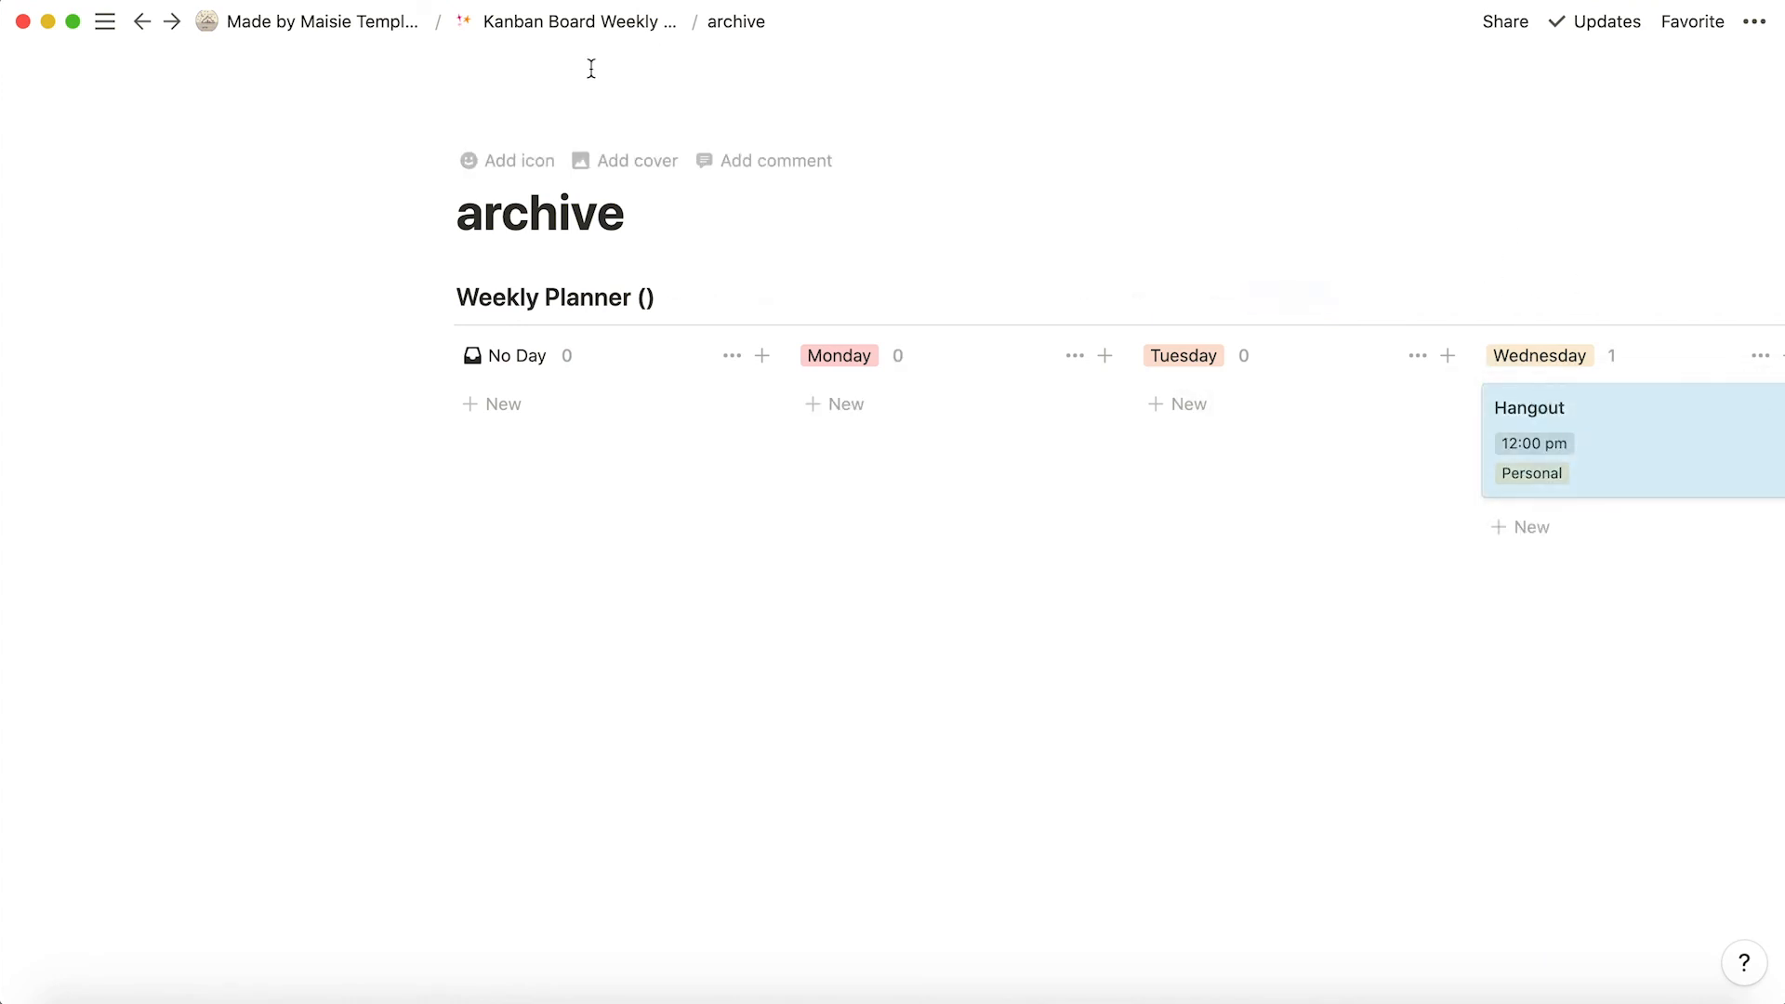
Go back to the Kanban Board Weekly Planner page and look over the full and bare planner boards from Monday to Sunday.
click(638, 30)
scroll(726, 518, down, 5)
scroll(724, 509, right, 6)
scroll(723, 510, down, 2)
scroll(723, 516, down, 15)
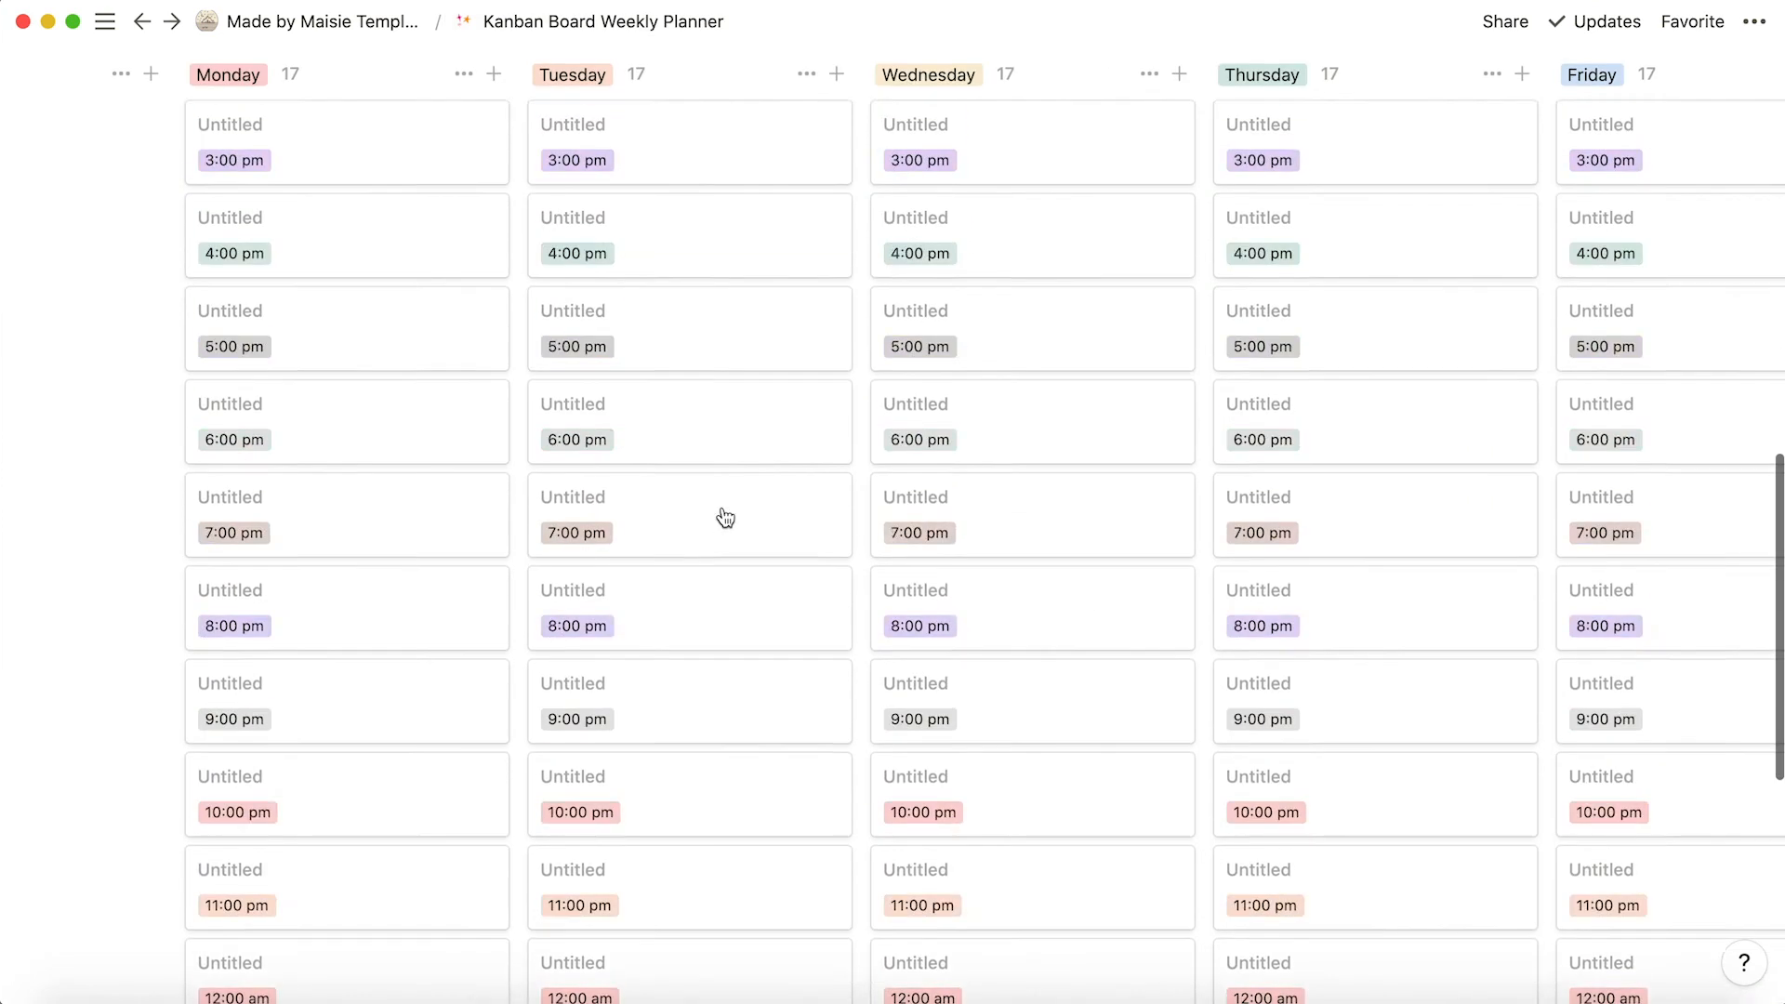
scroll(991, 307, right, 8)
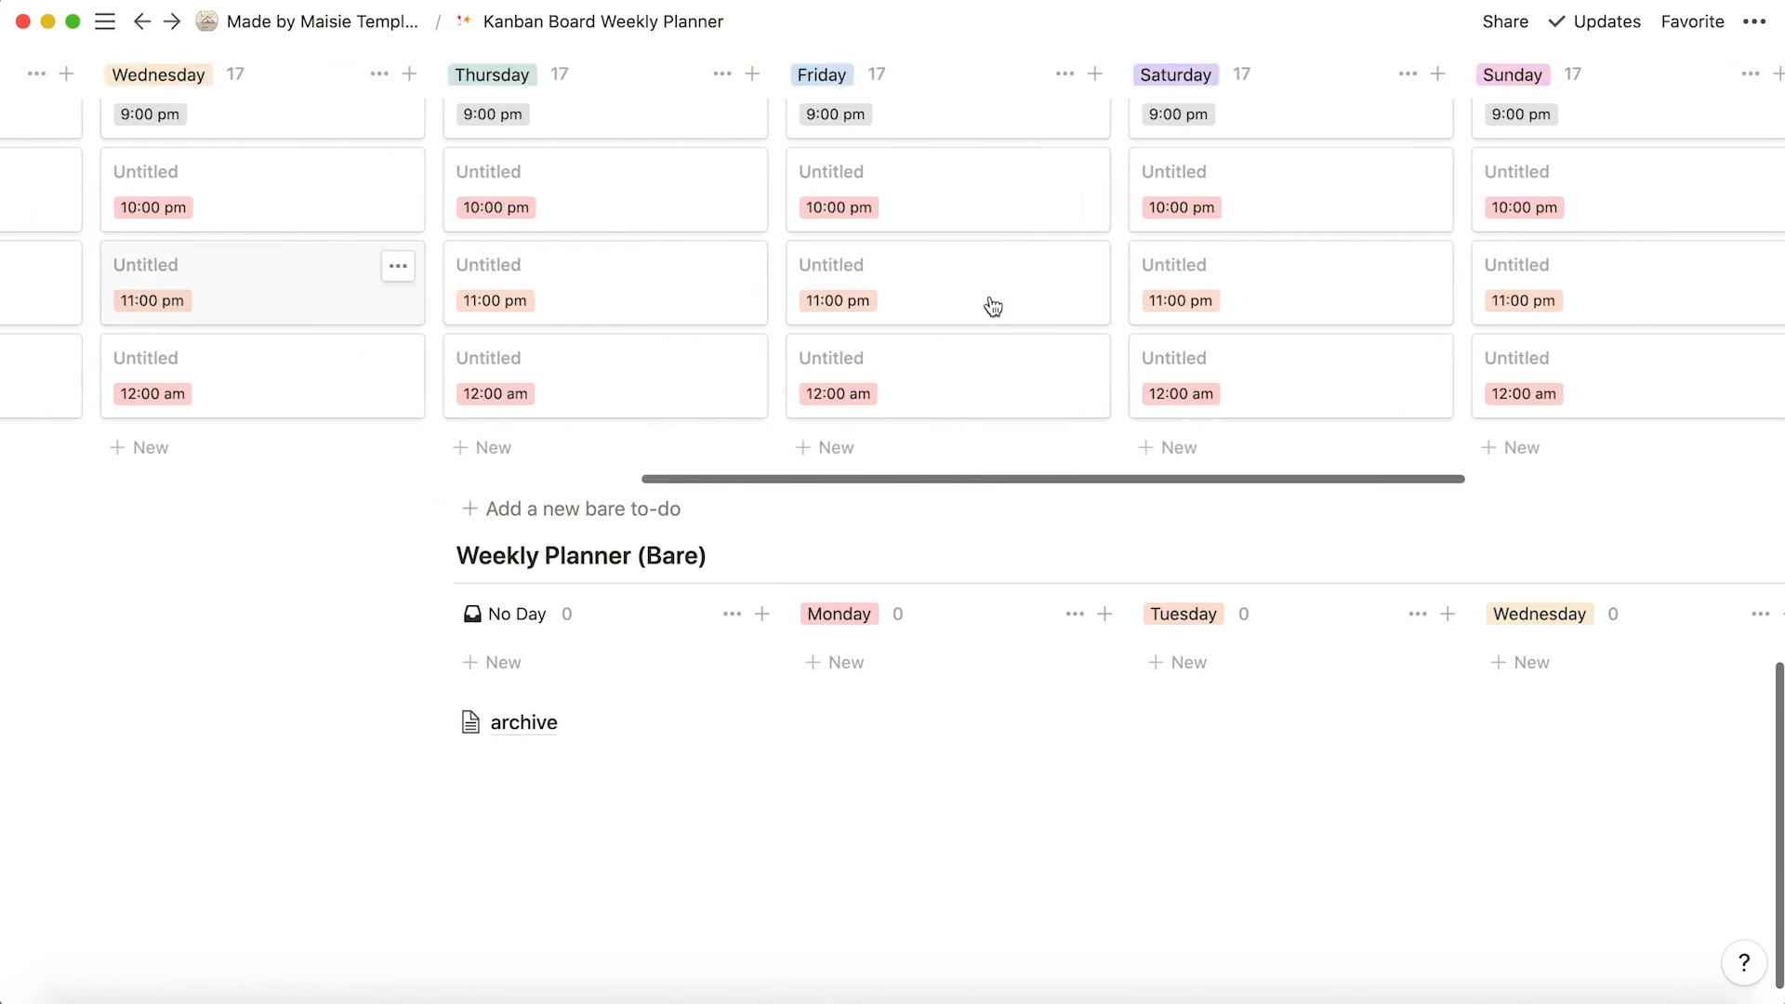
scroll(988, 307, left, 10)
scroll(670, 626, down, 1)
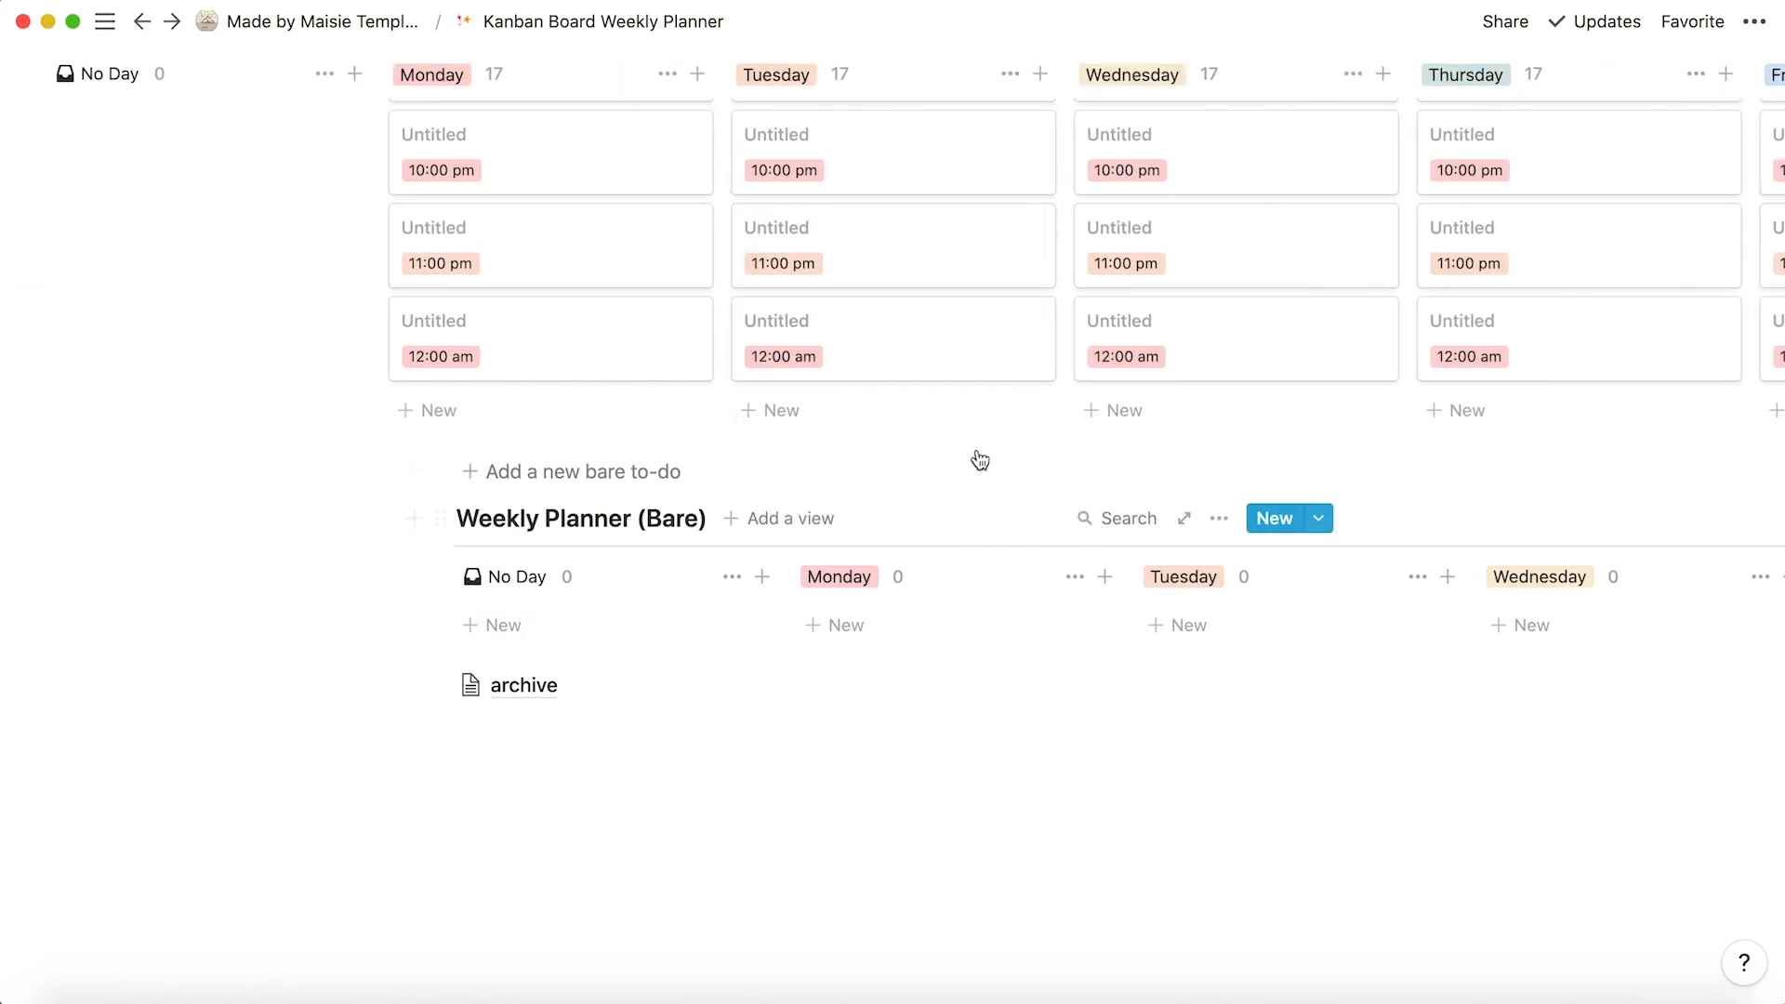
scroll(884, 478, up, 20)
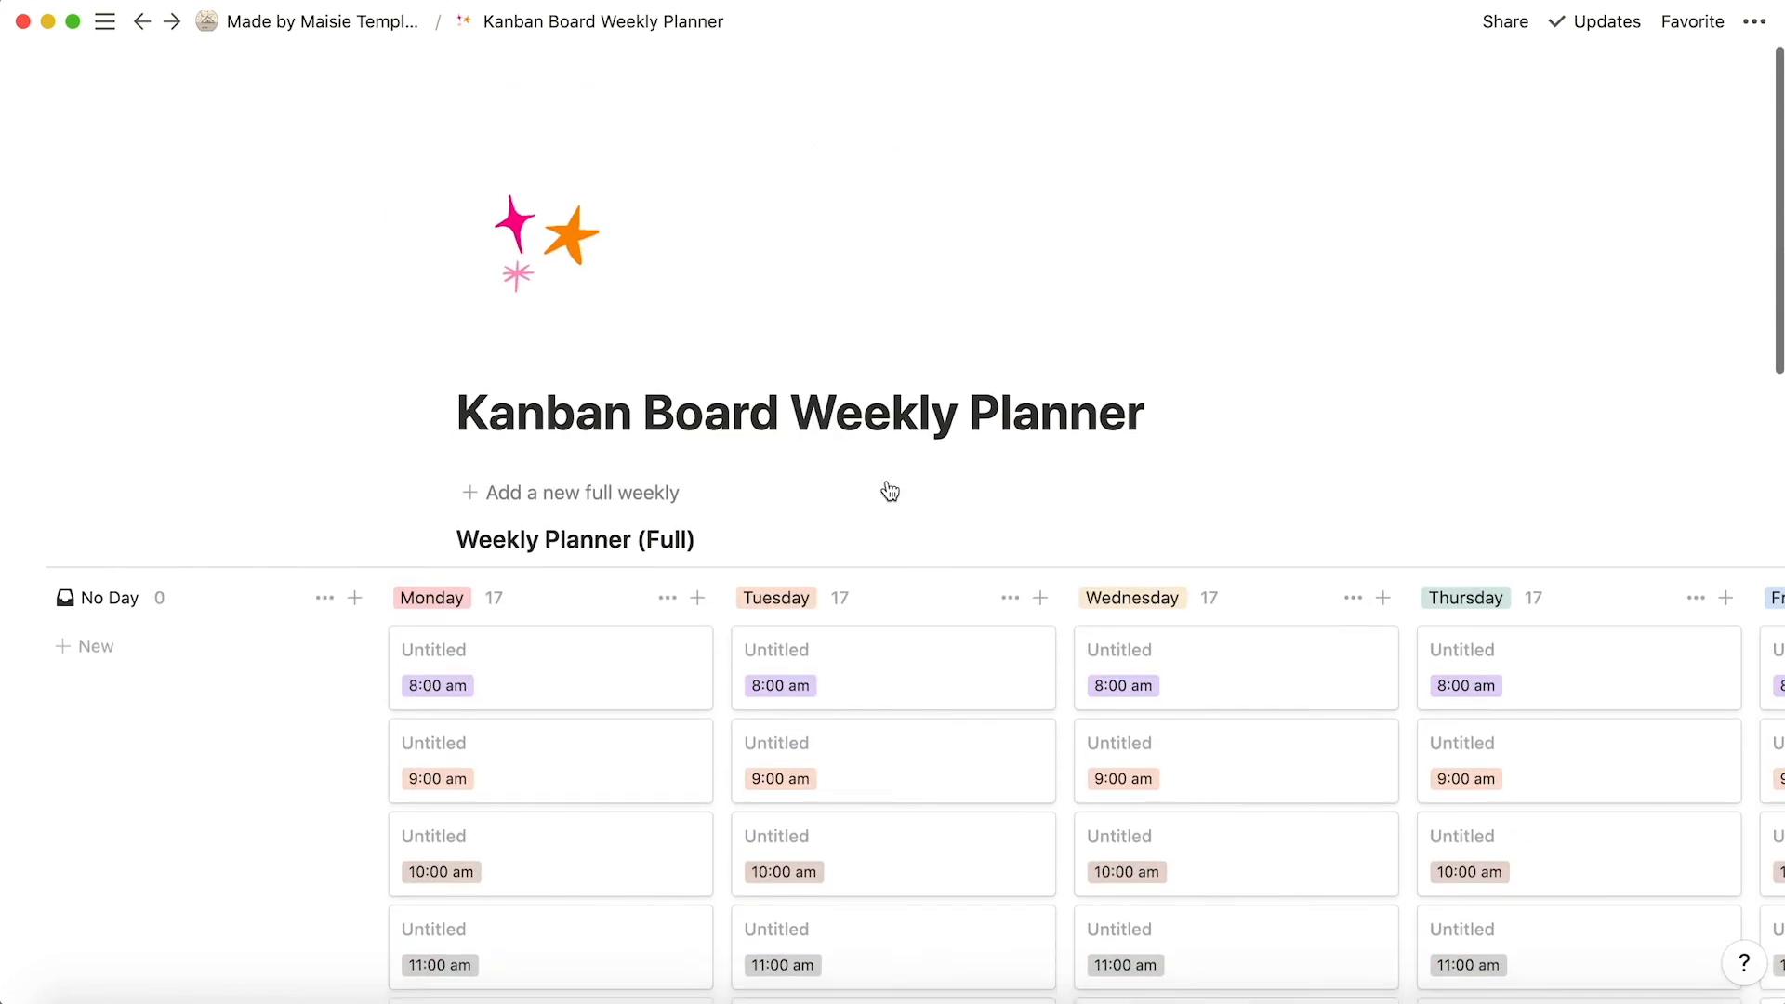
scroll(805, 400, down, 4)
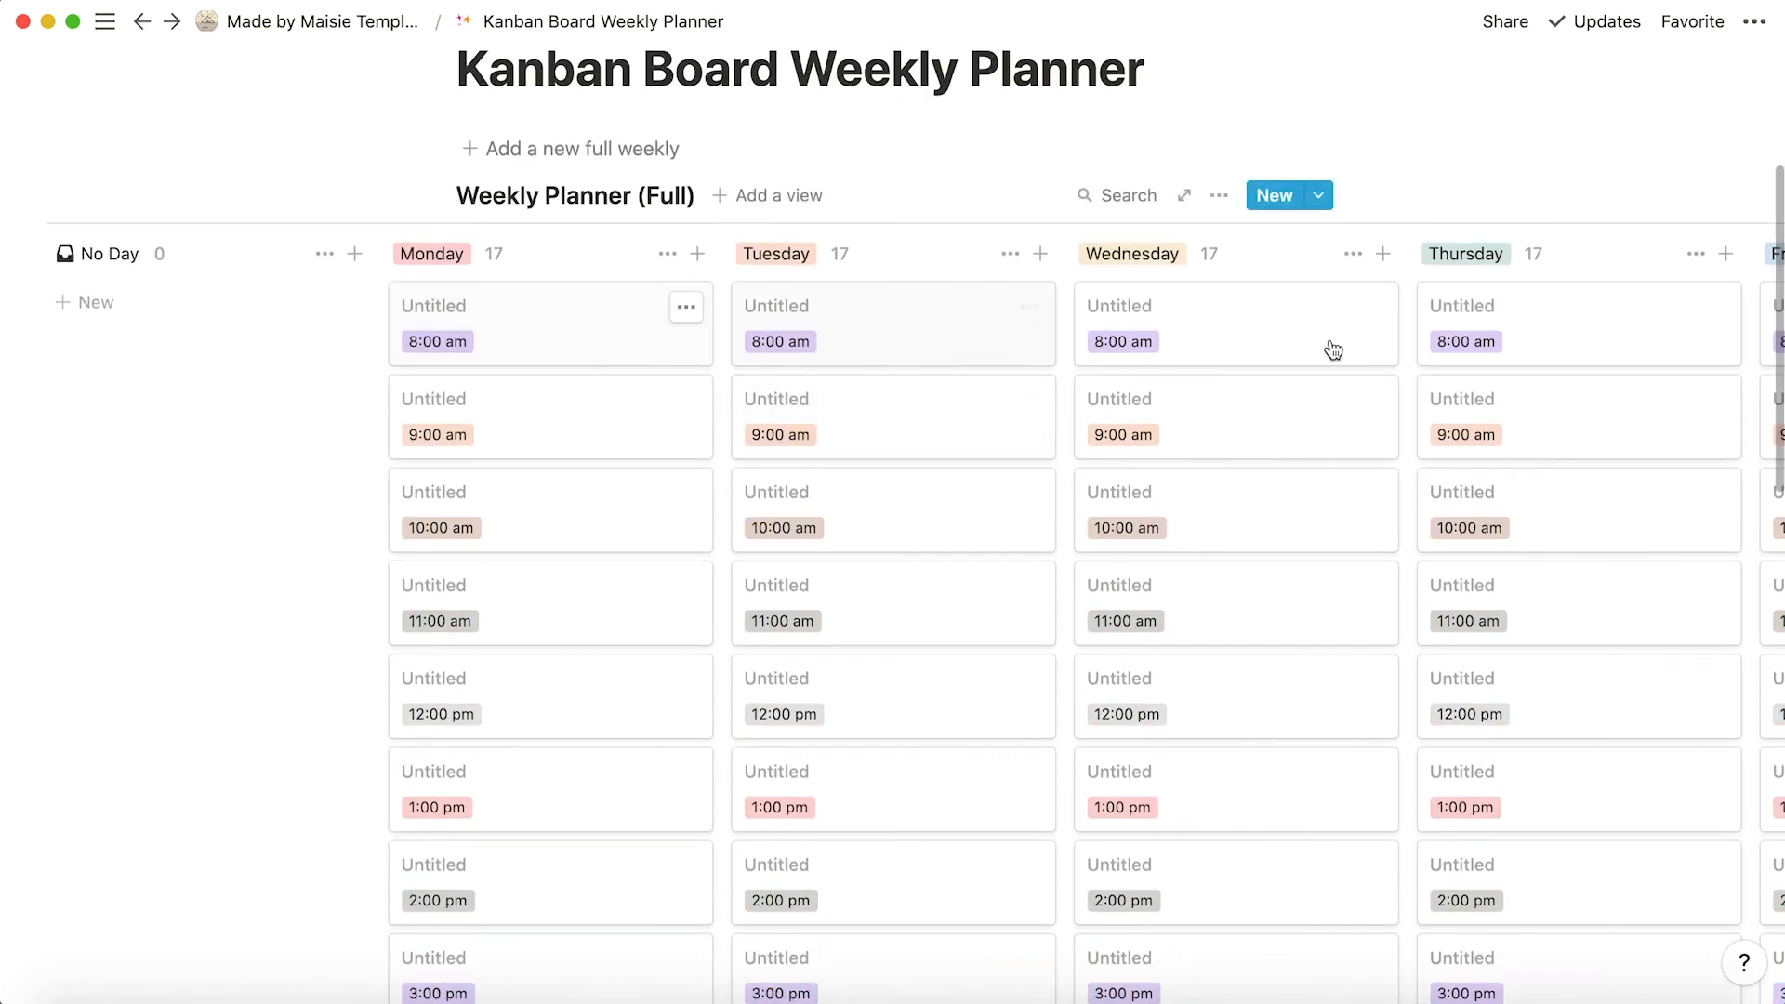
scroll(1642, 368, right, 9)
scroll(1653, 367, left, 10)
scroll(1651, 362, right, 15)
scroll(1651, 358, left, 15)
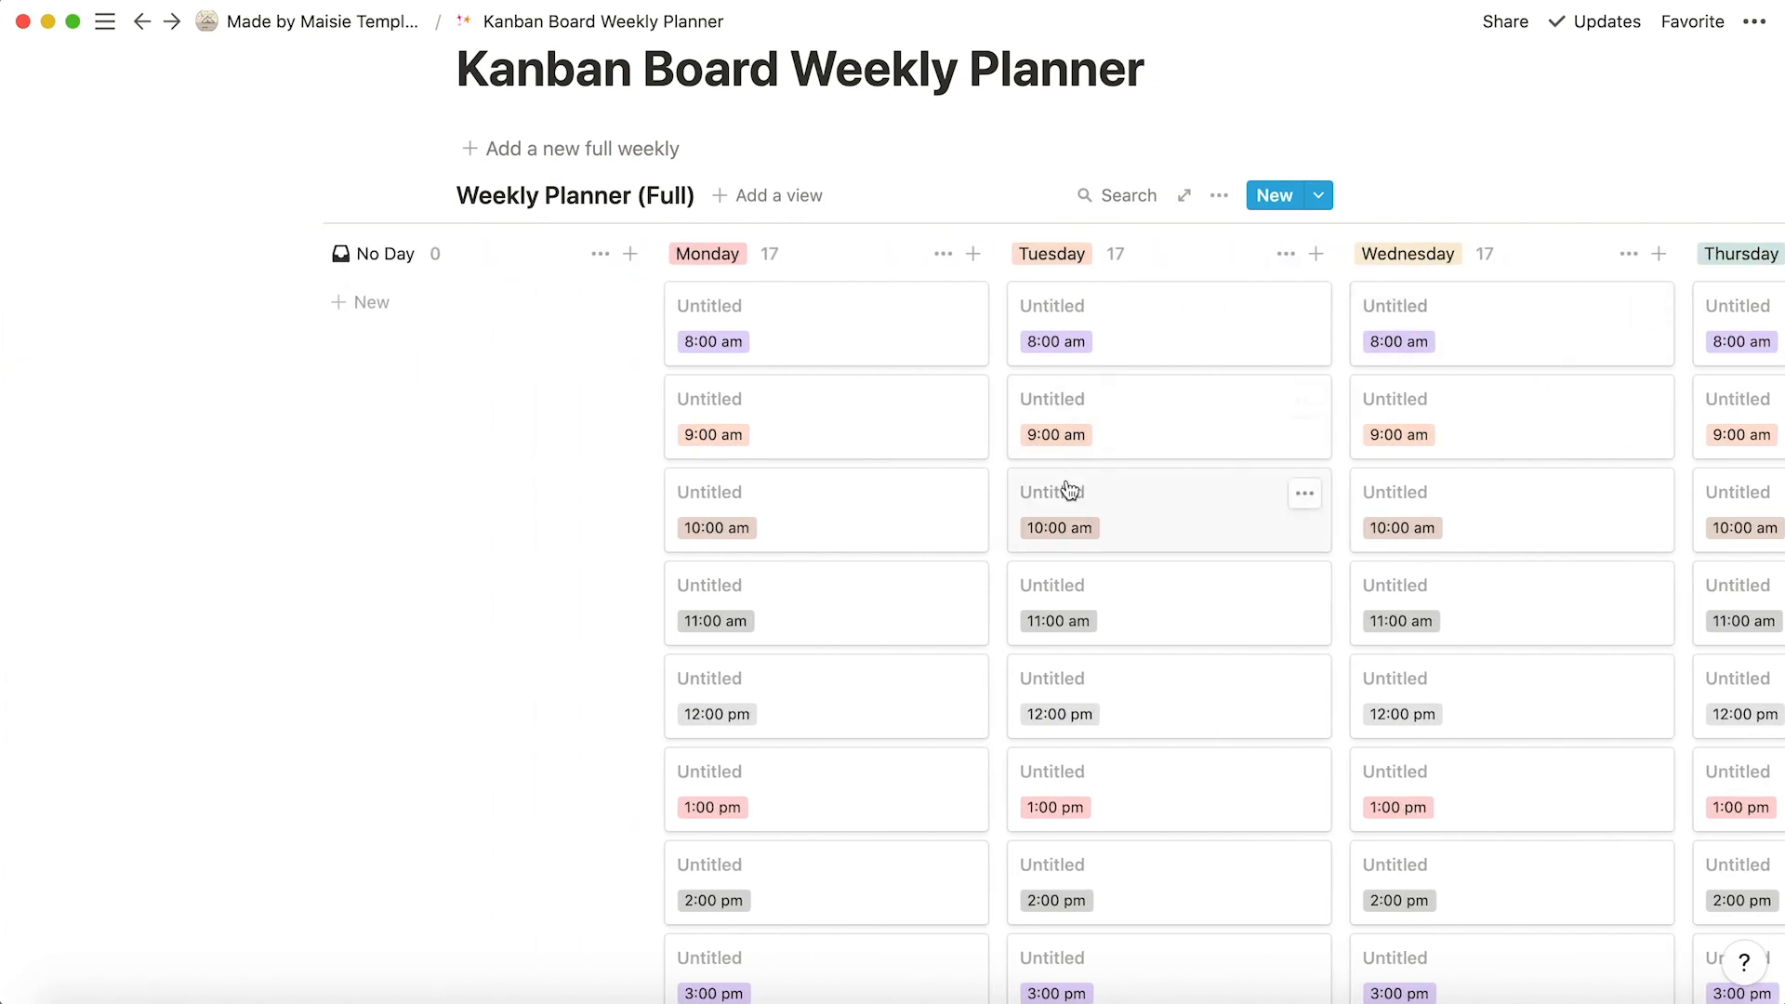
scroll(449, 535, down, 17)
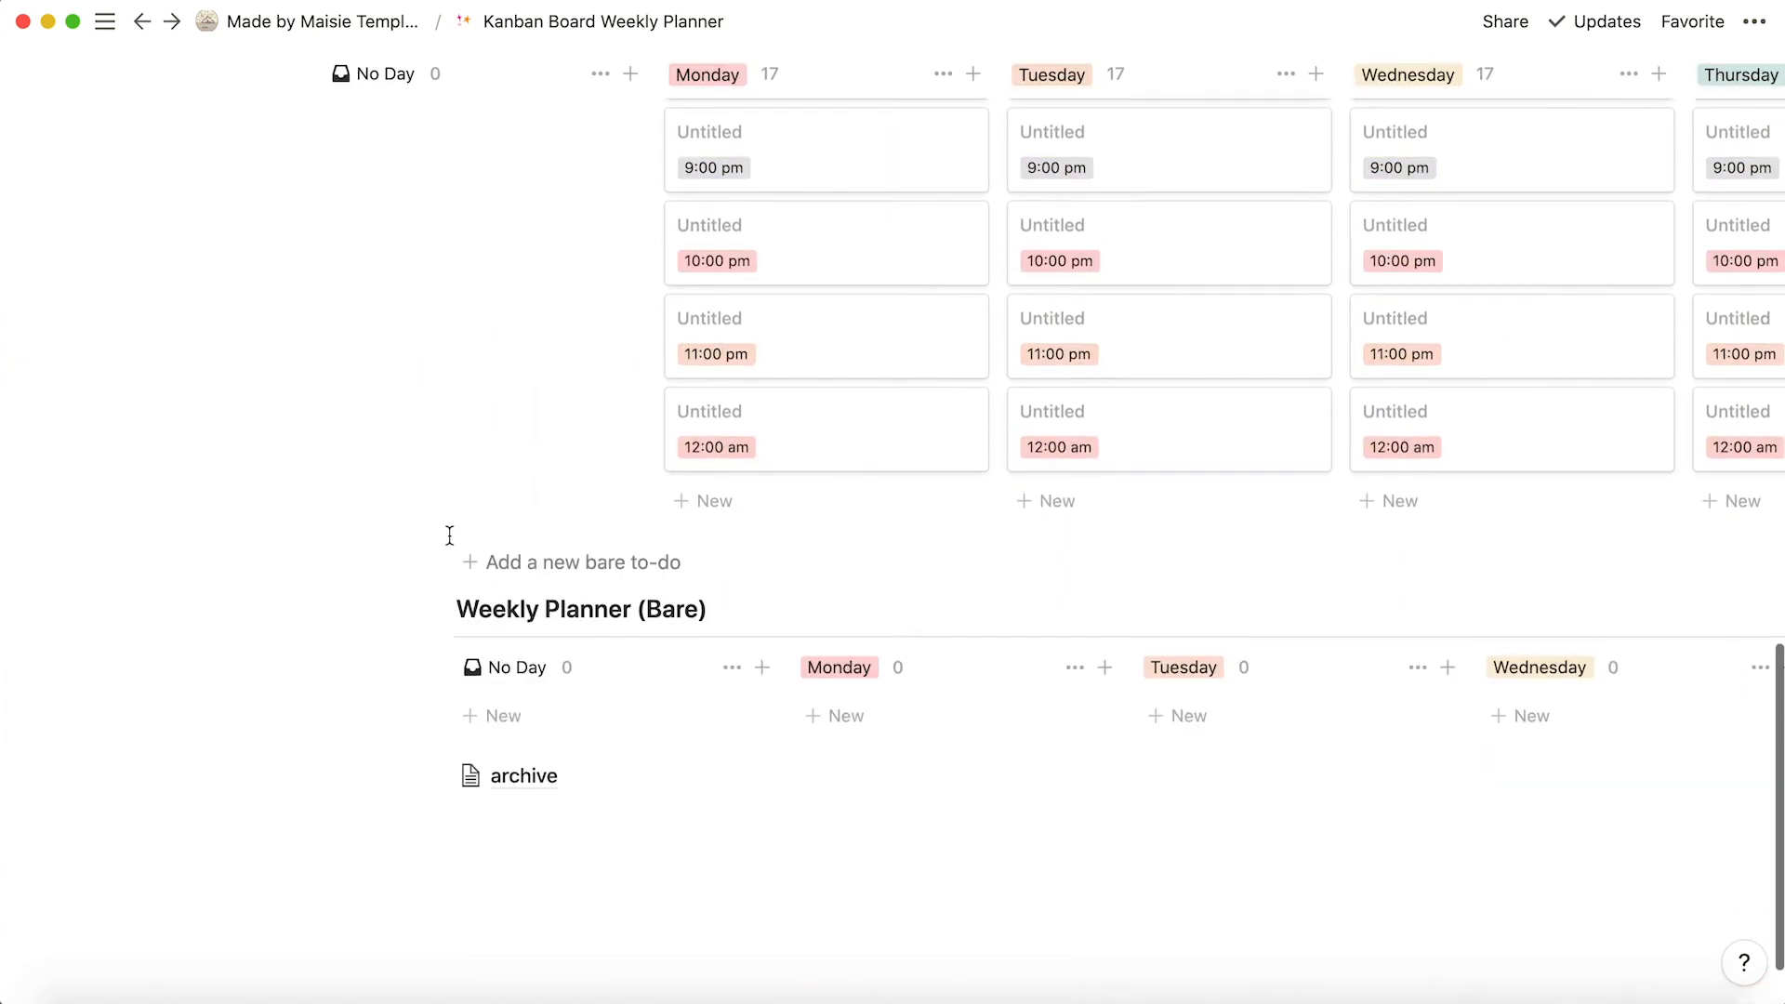